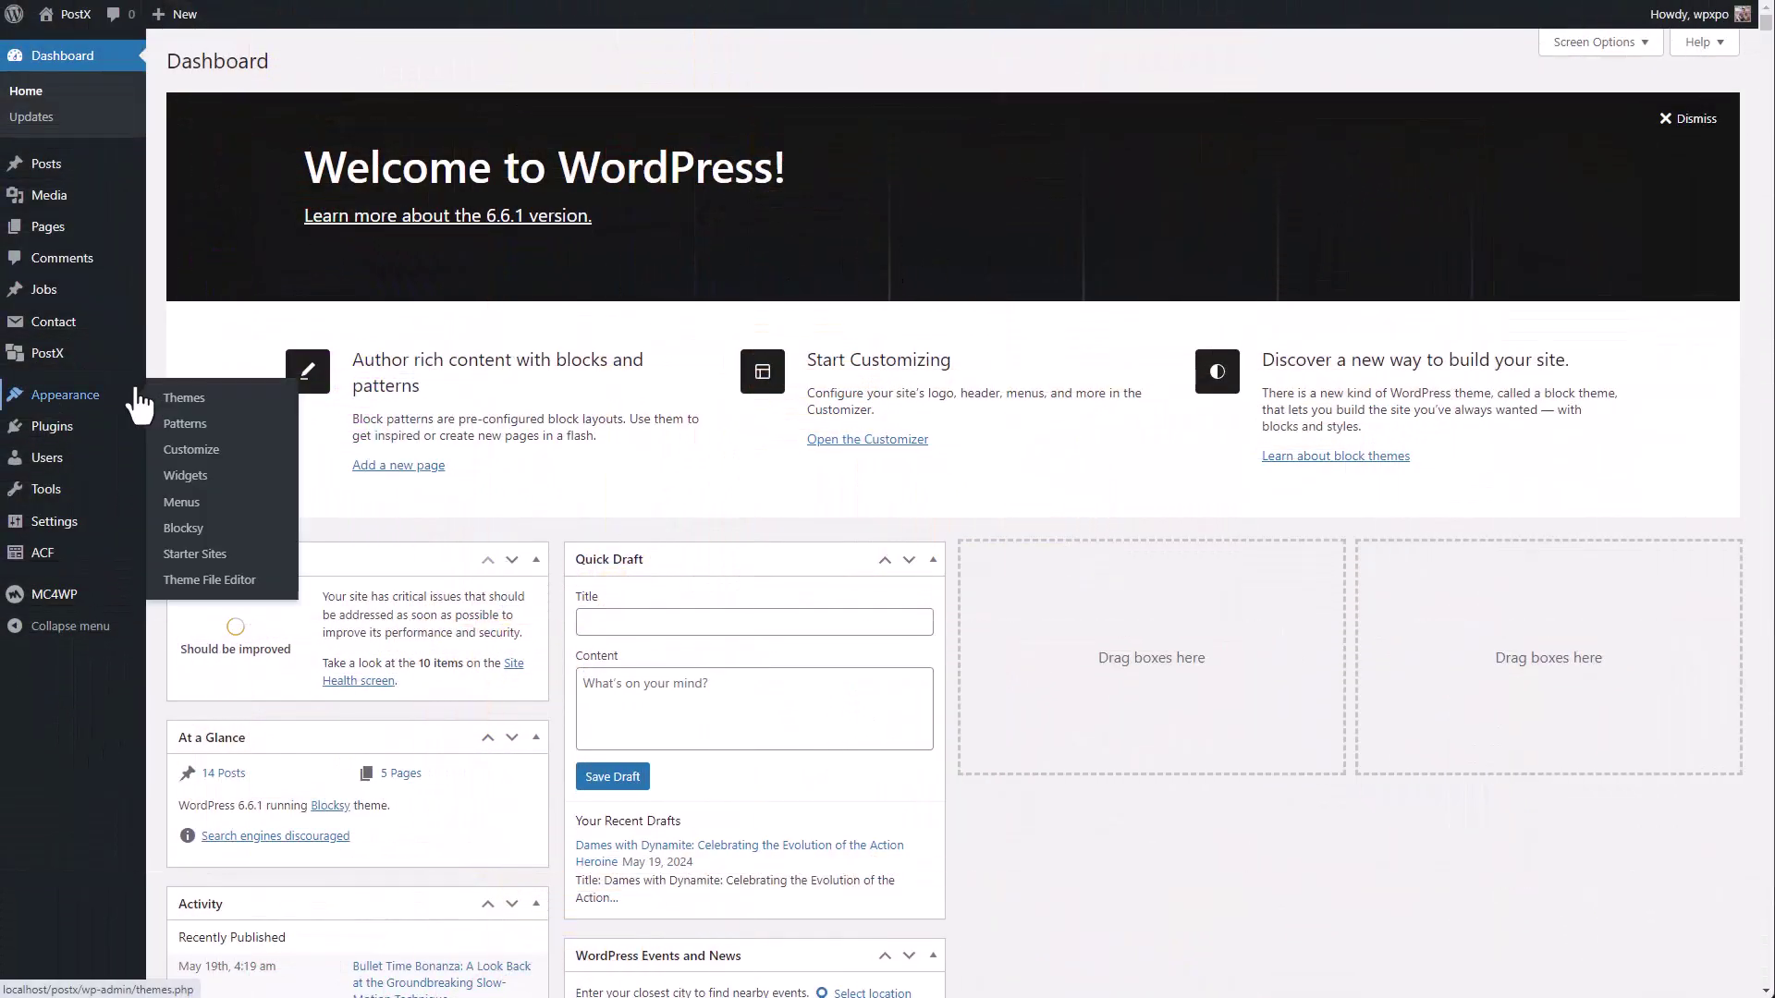
- Open PostX's Getting Started page and enable the Dynamic Content add-on
mouse_move(99, 358)
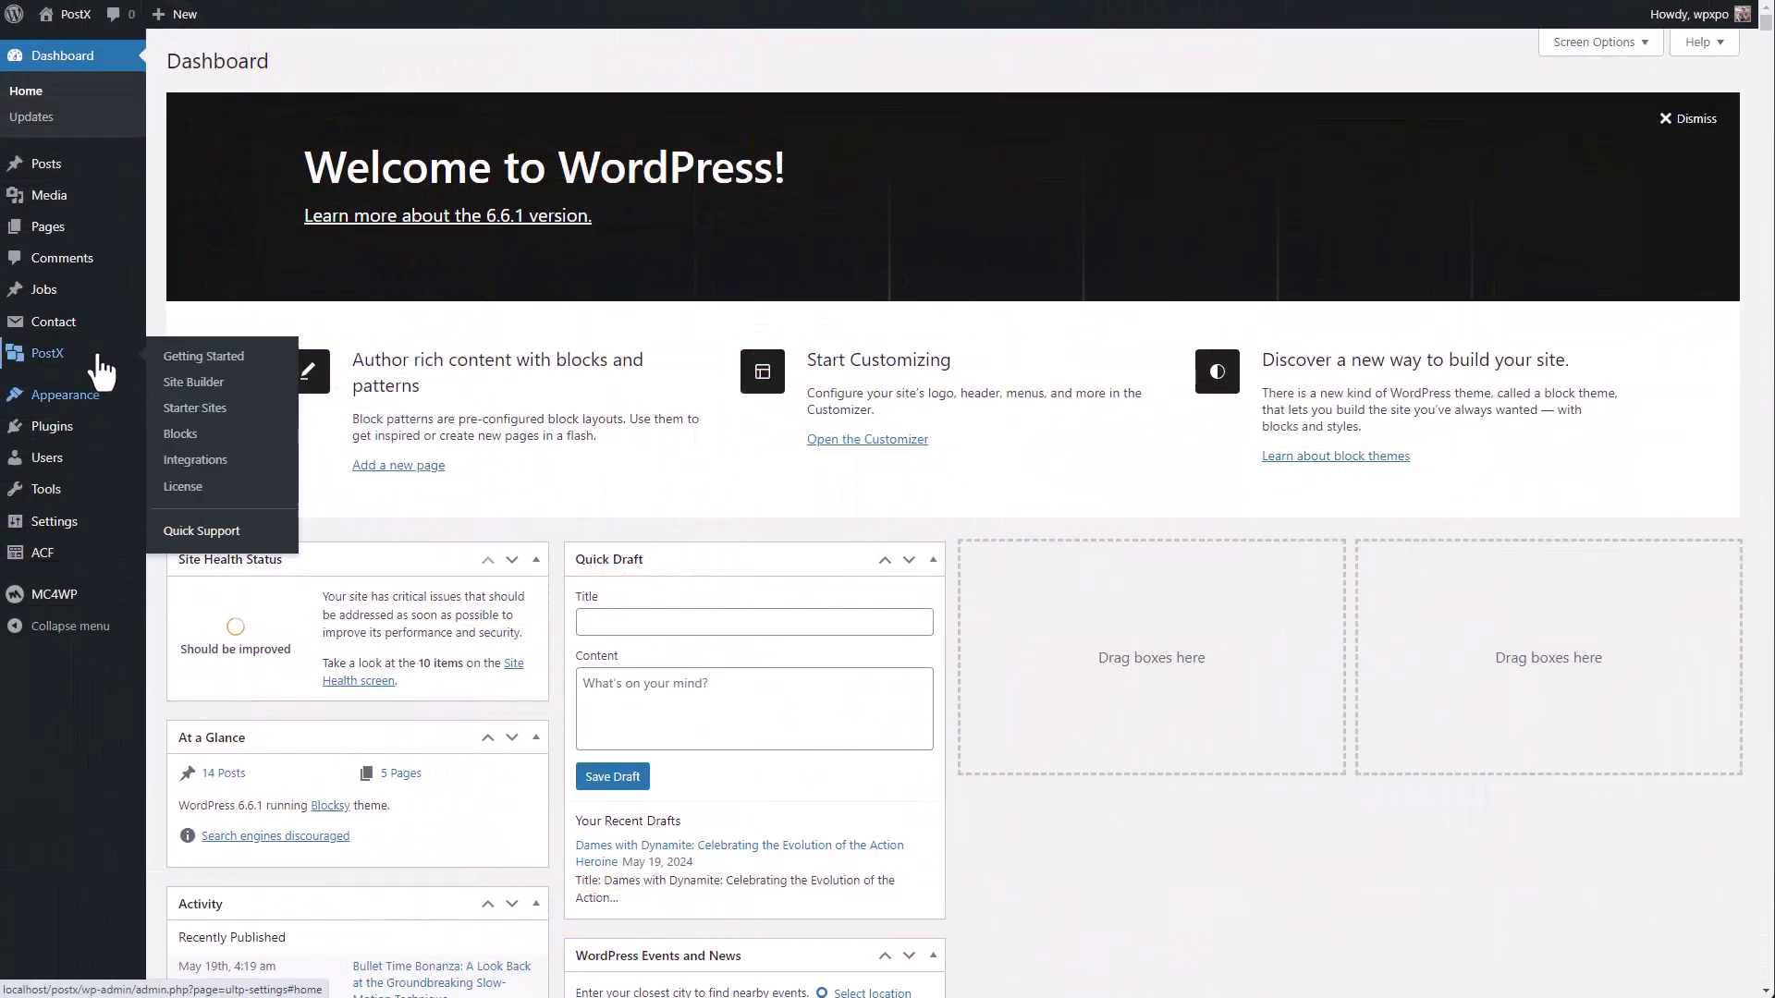
left_click(169, 361)
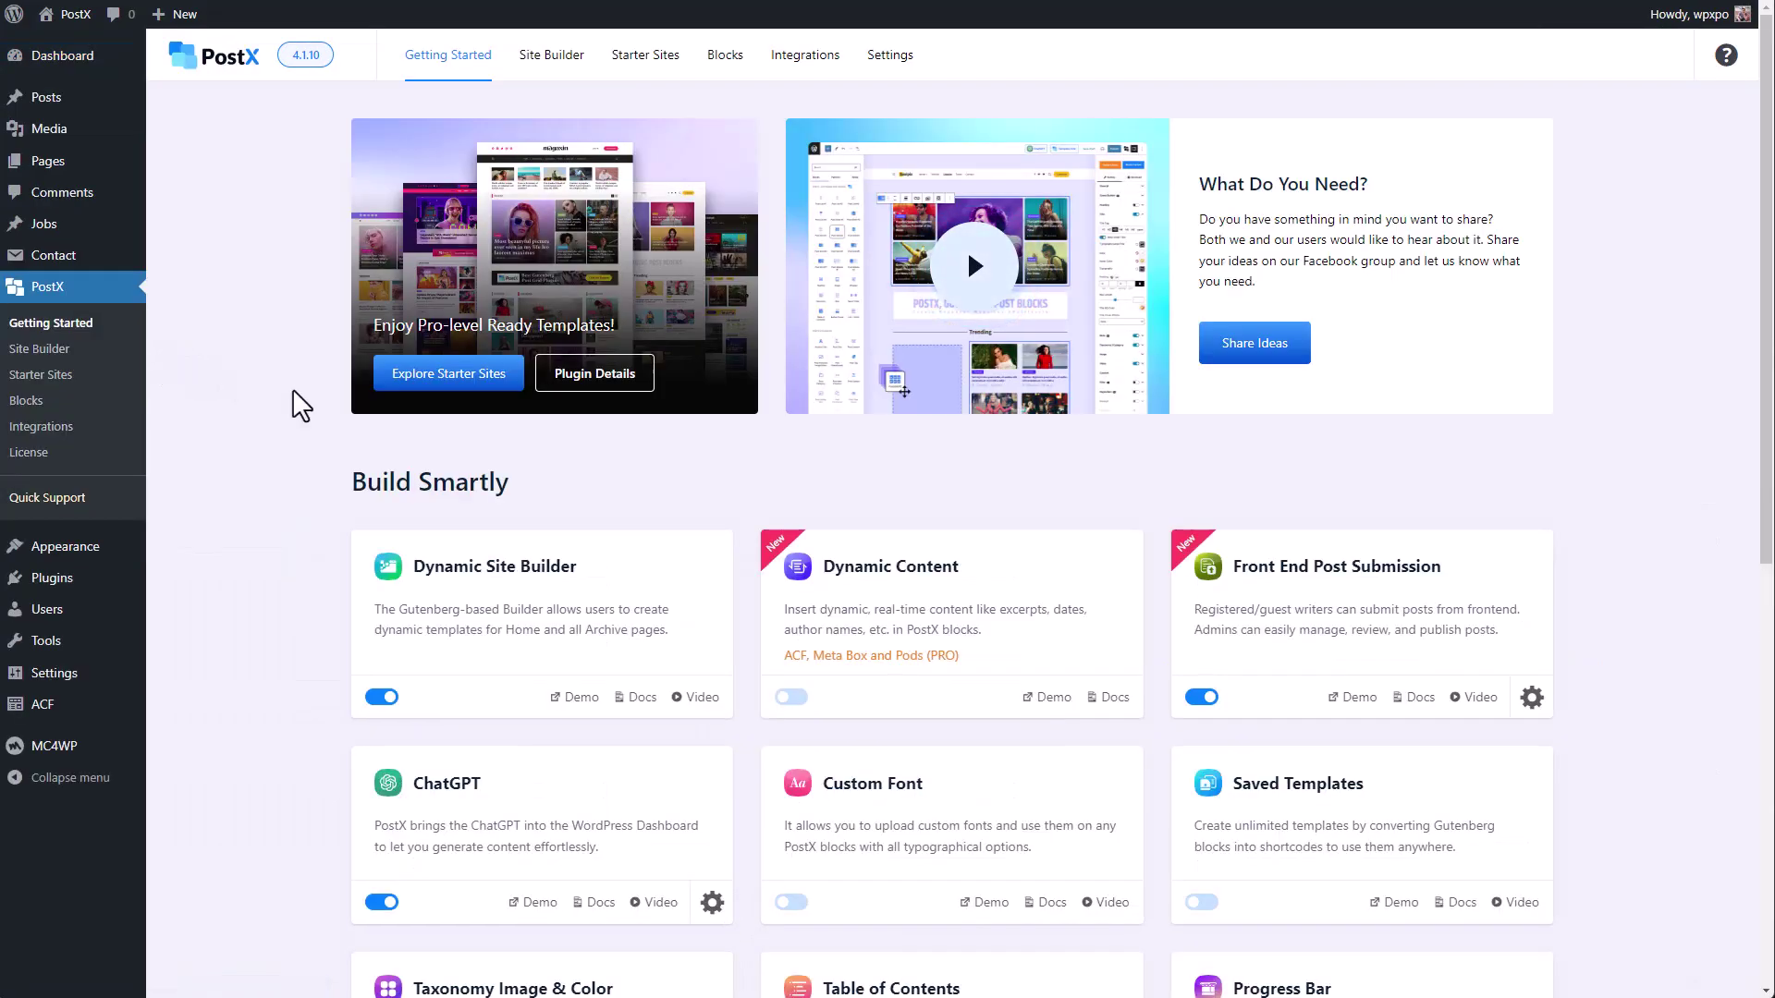
left_click_drag(821, 565, 994, 589)
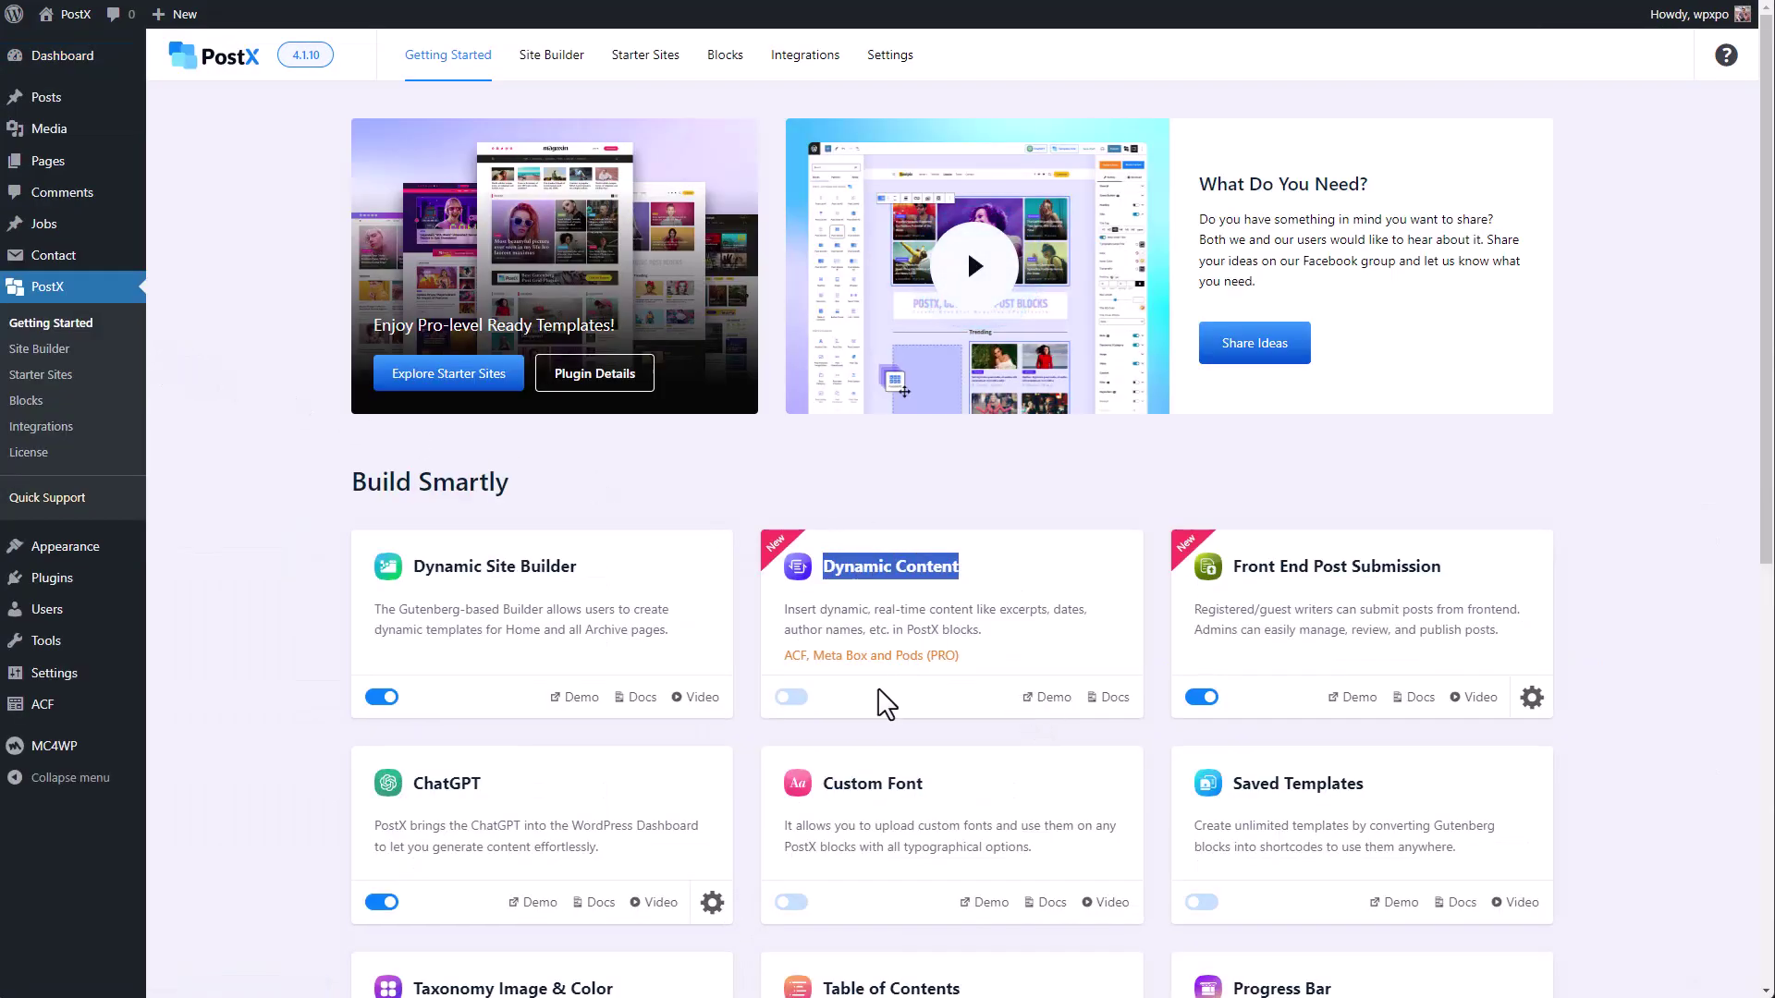
left_click(794, 710)
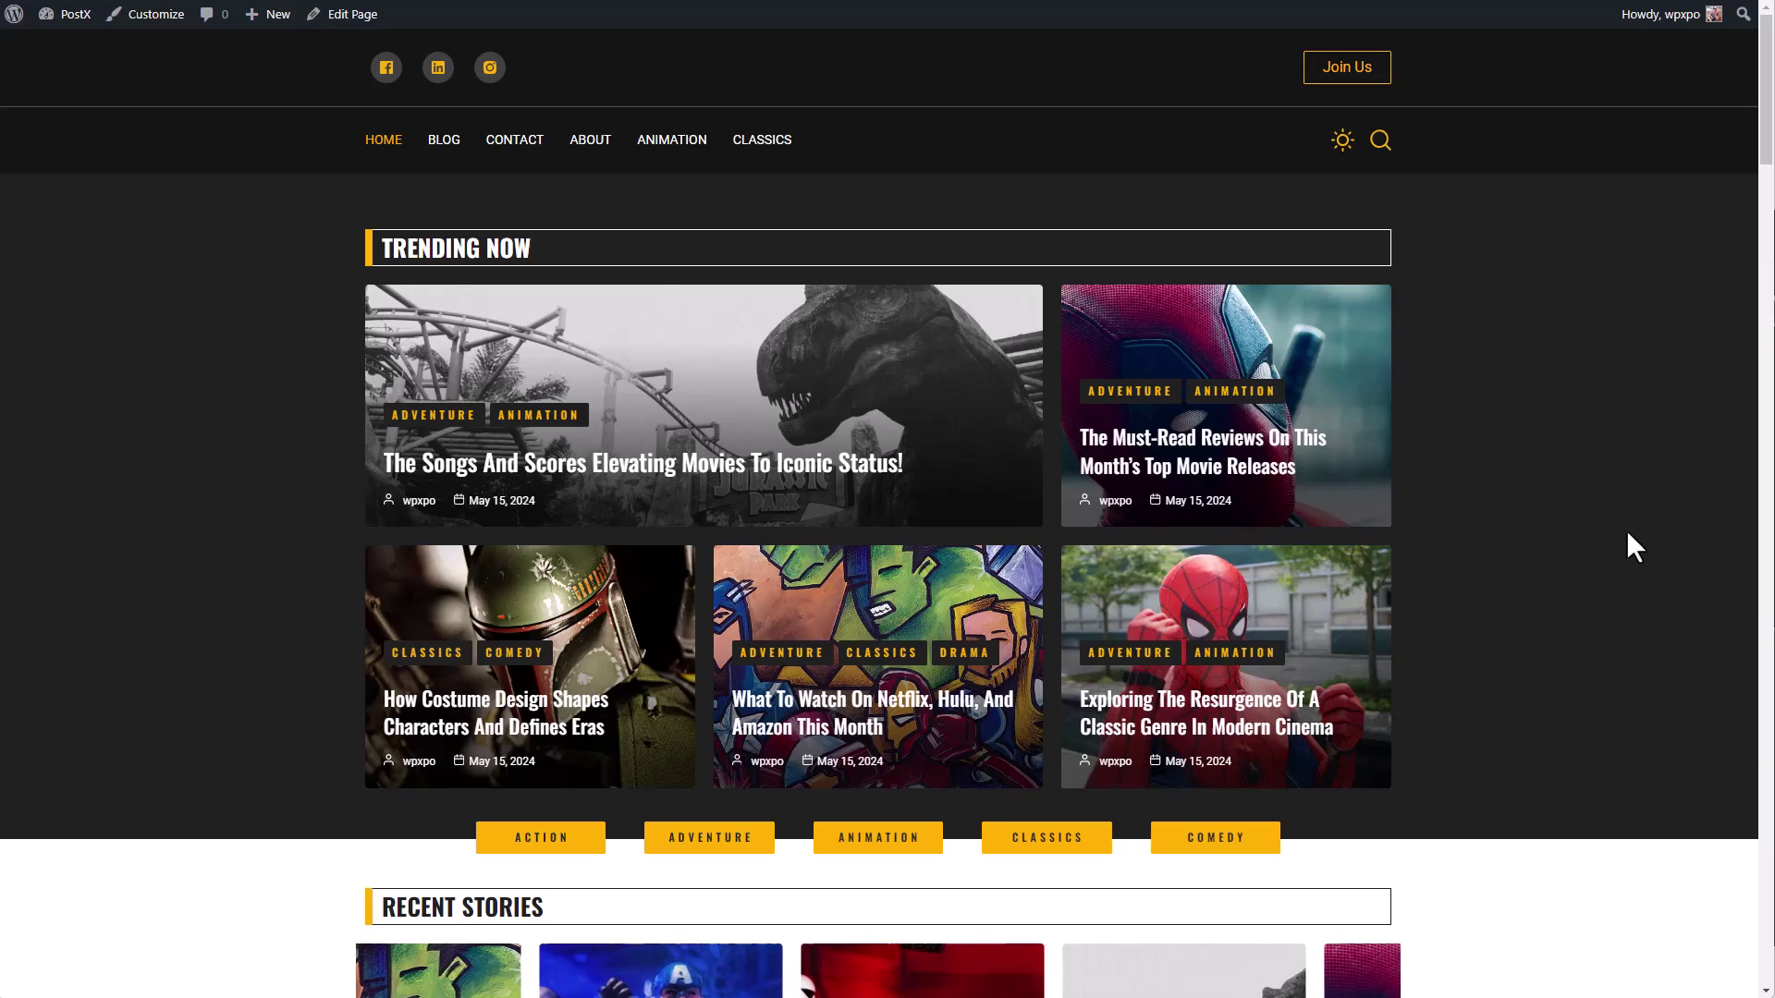
- Examine the site's home page, including its Trending Now, Recent Stories, New Released and Movies and Stuffs sections
scroll(1627, 531, "down", 3)
scroll(1634, 548, "down", 4)
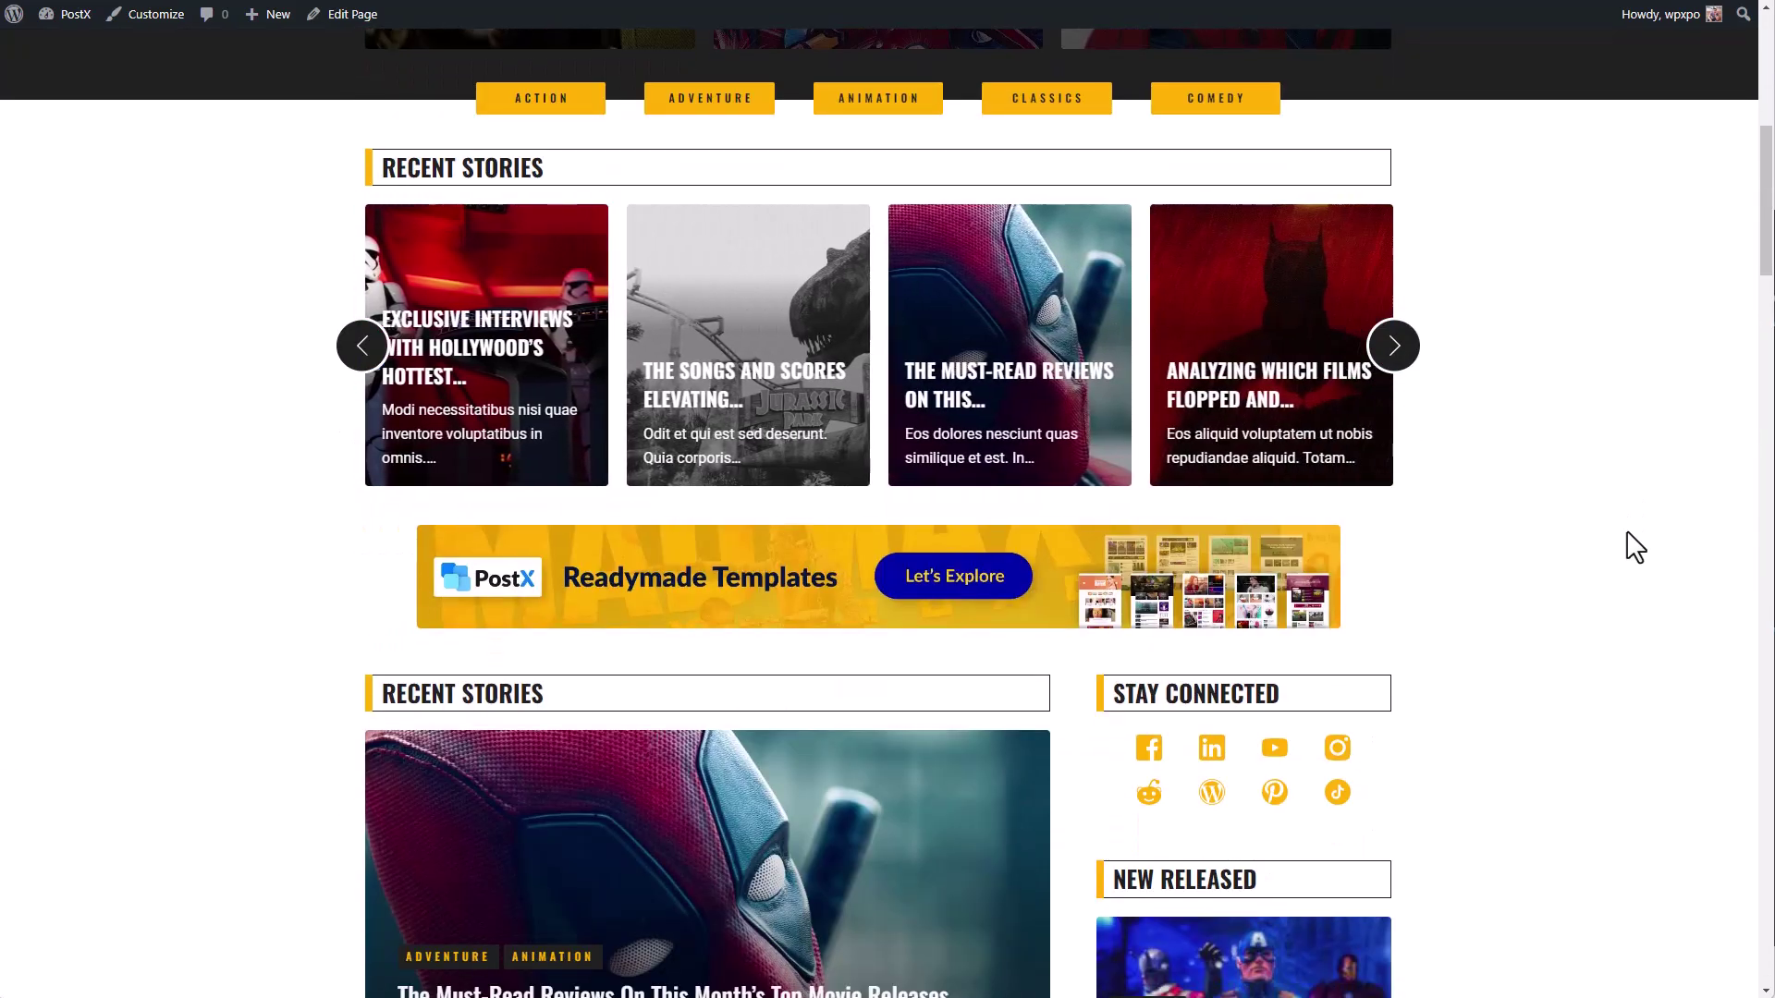
scroll(1634, 547, "down", 5)
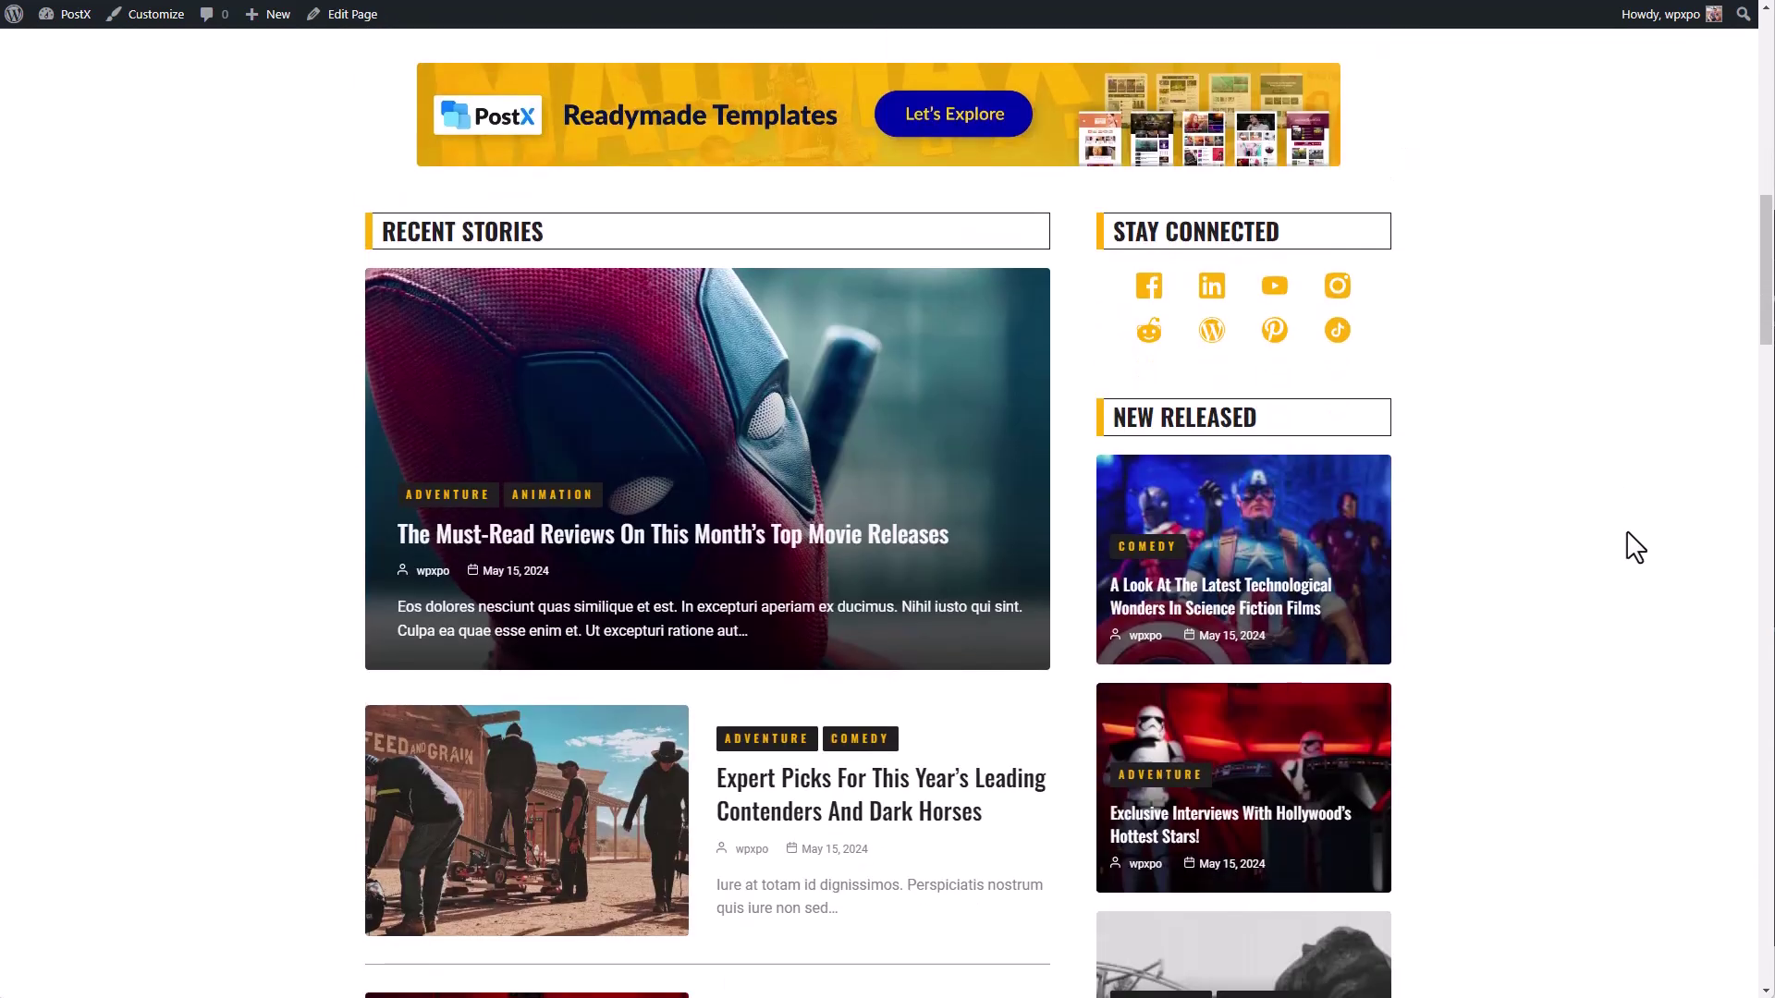
scroll(1634, 547, "down", 12)
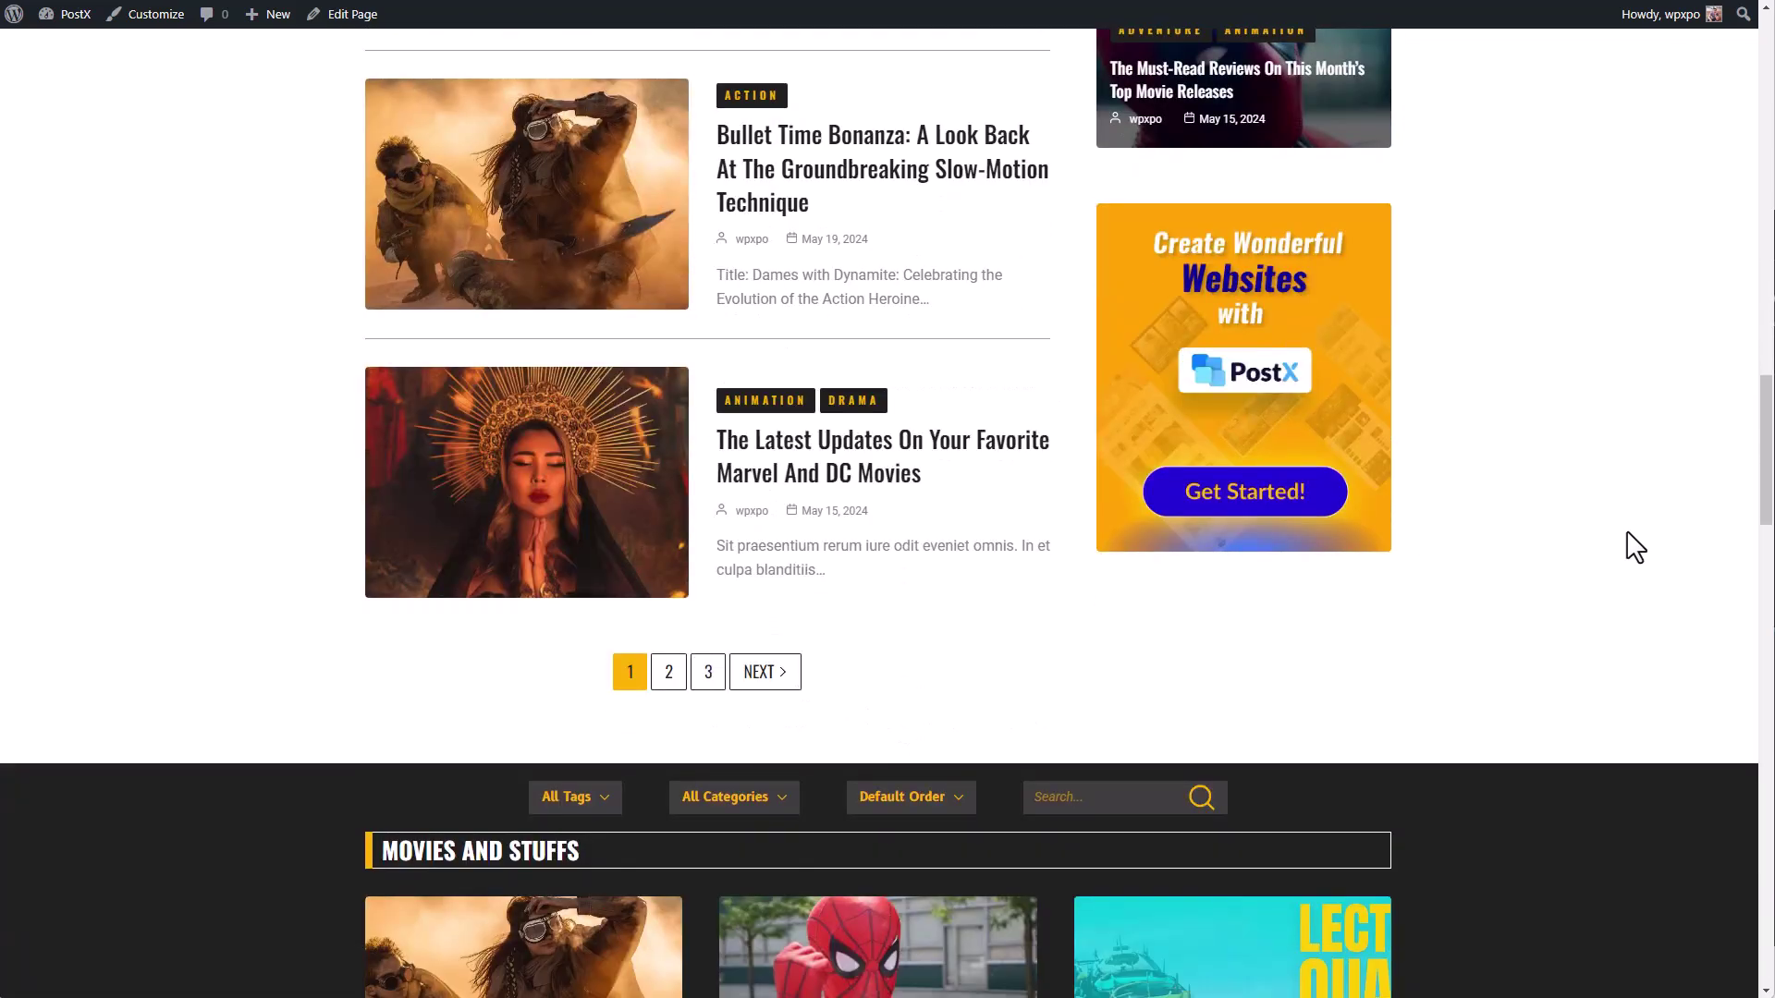
scroll(1634, 548, "down", 13)
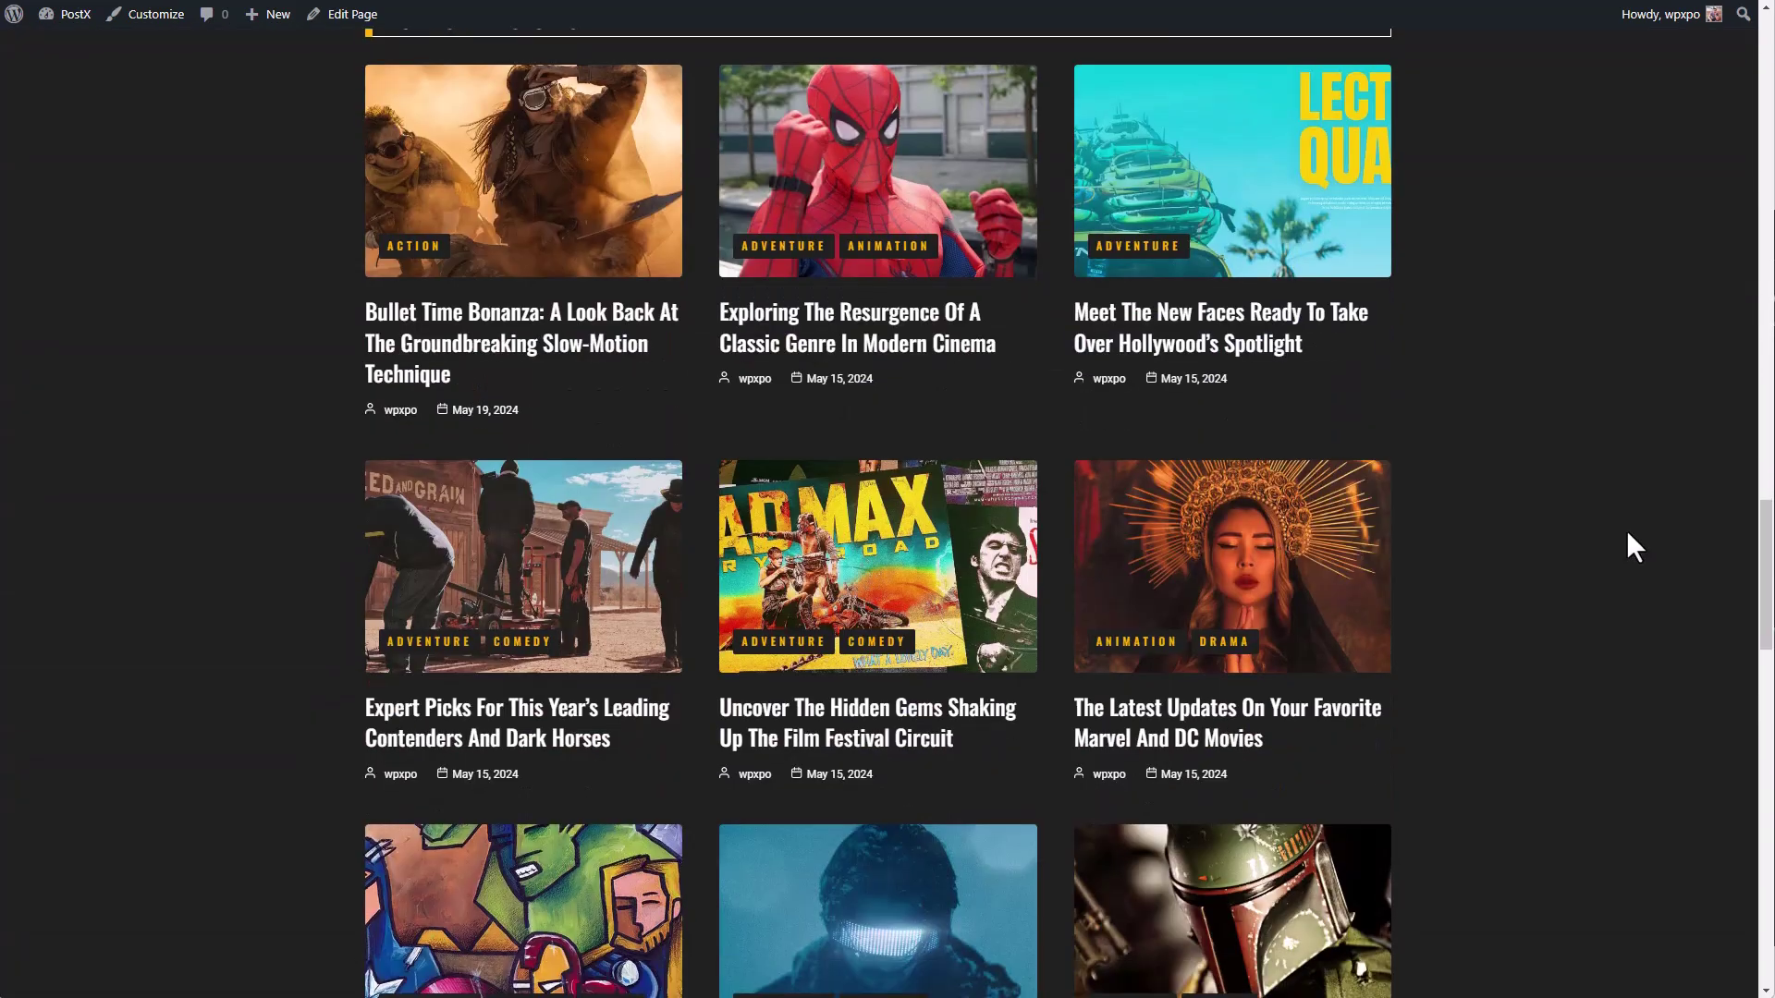
scroll(1627, 532, "up", 20)
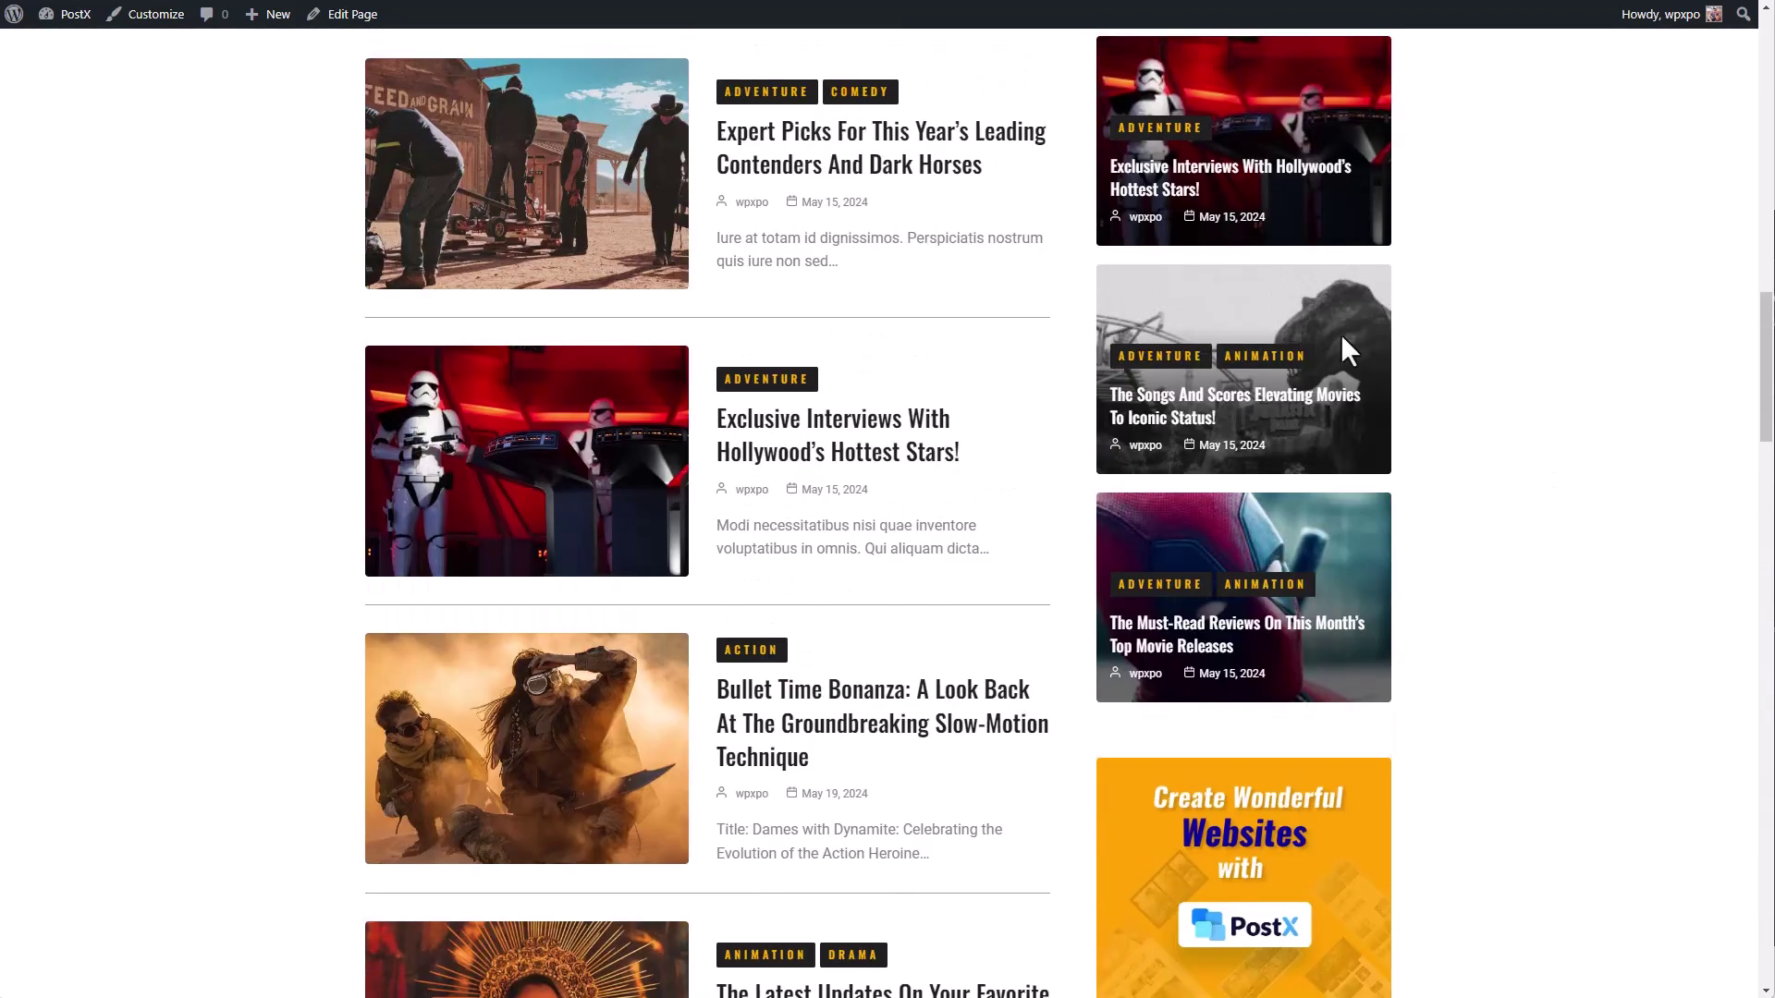
scroll(915, 536, "up", 3)
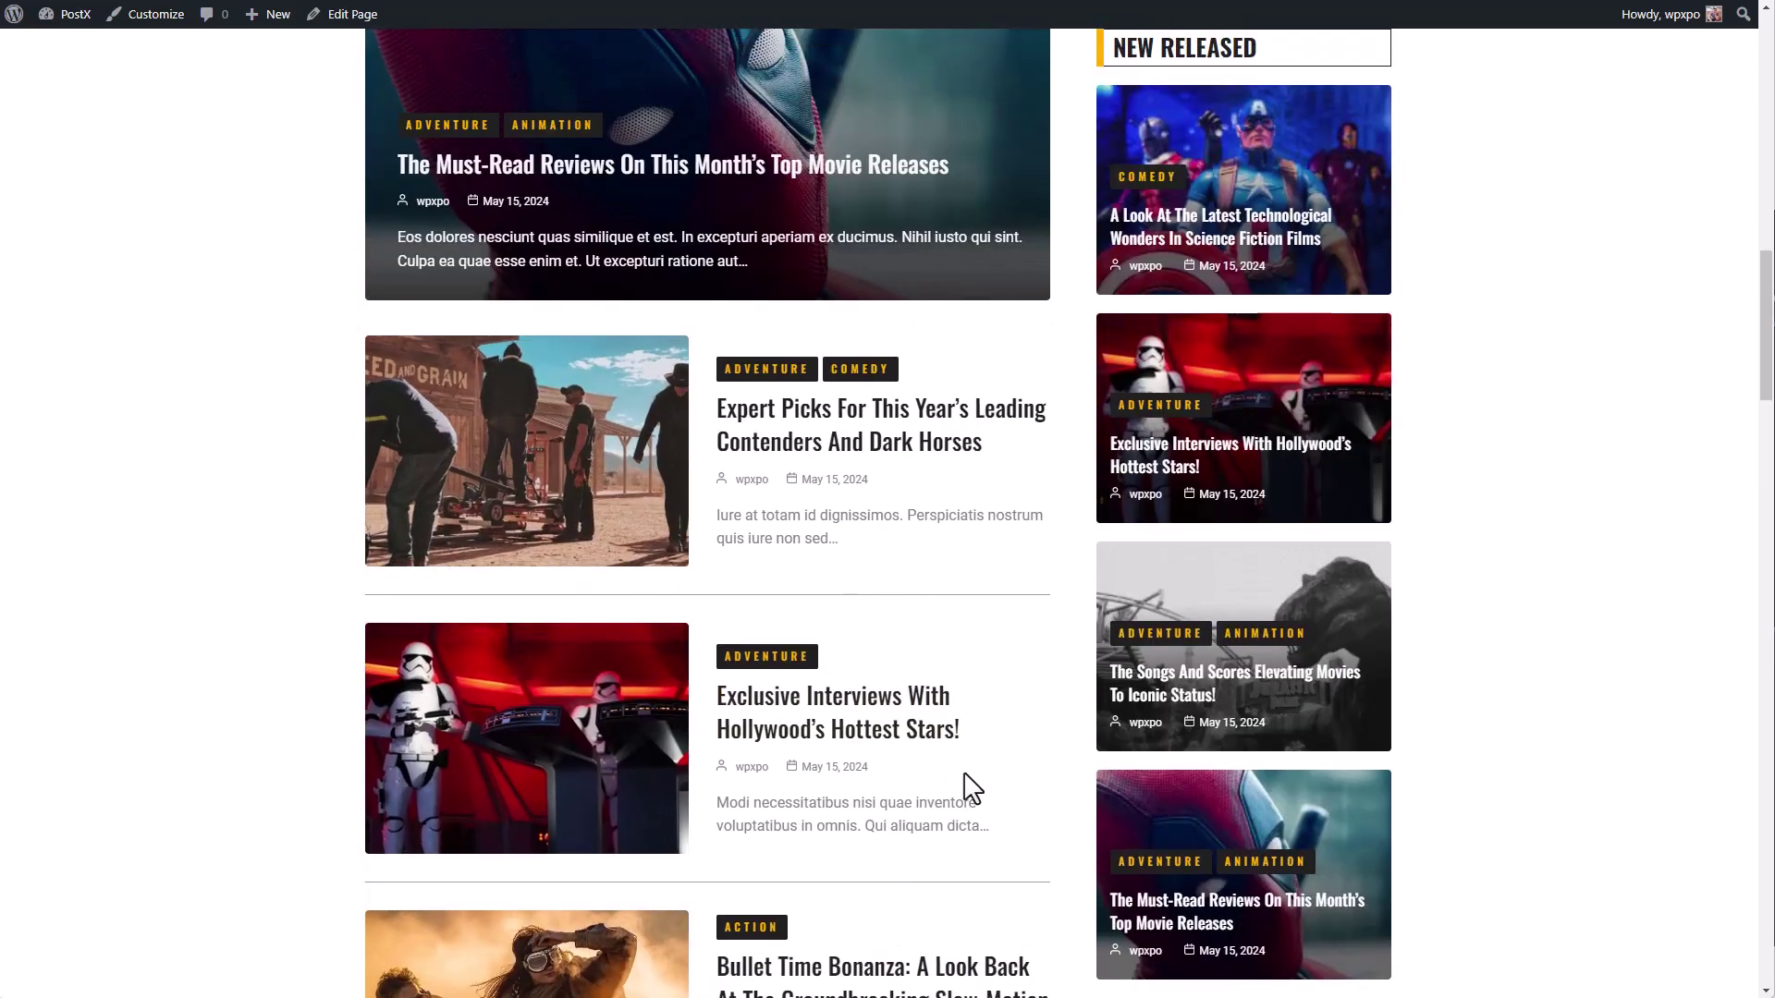
scroll(756, 740, "up", 4)
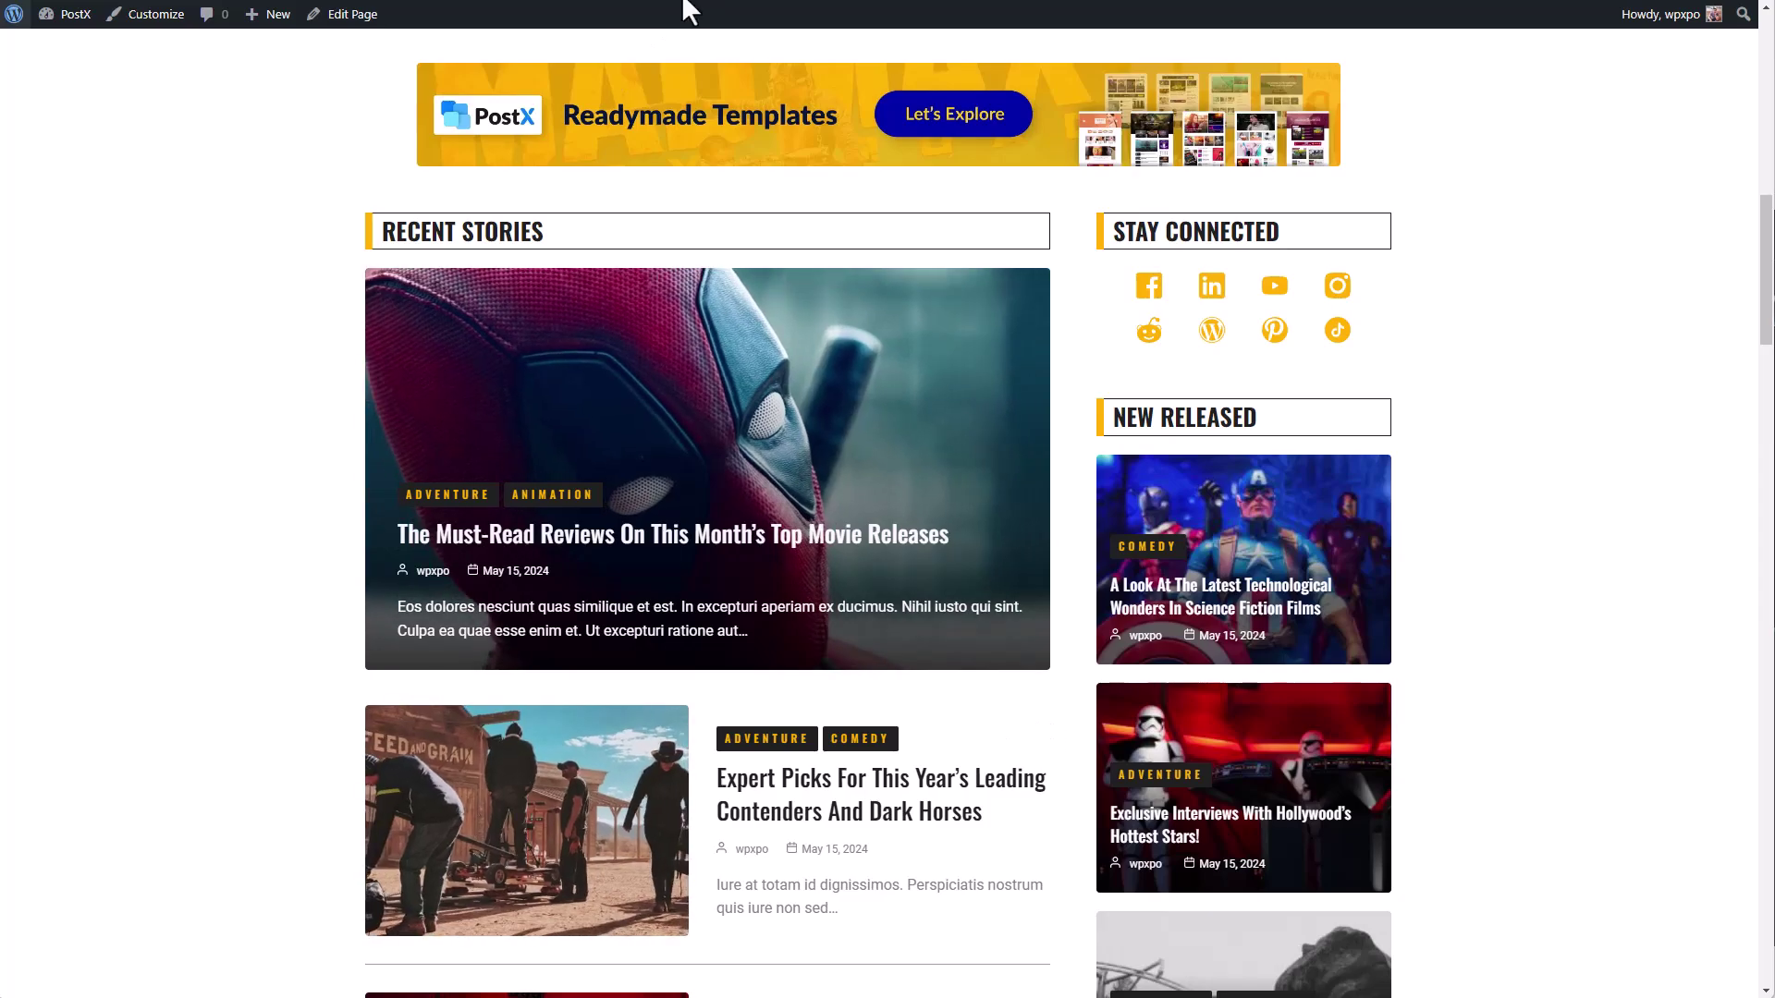
- Open the Front Page template from PostX's Site Builder for editing
left_click(14, 14)
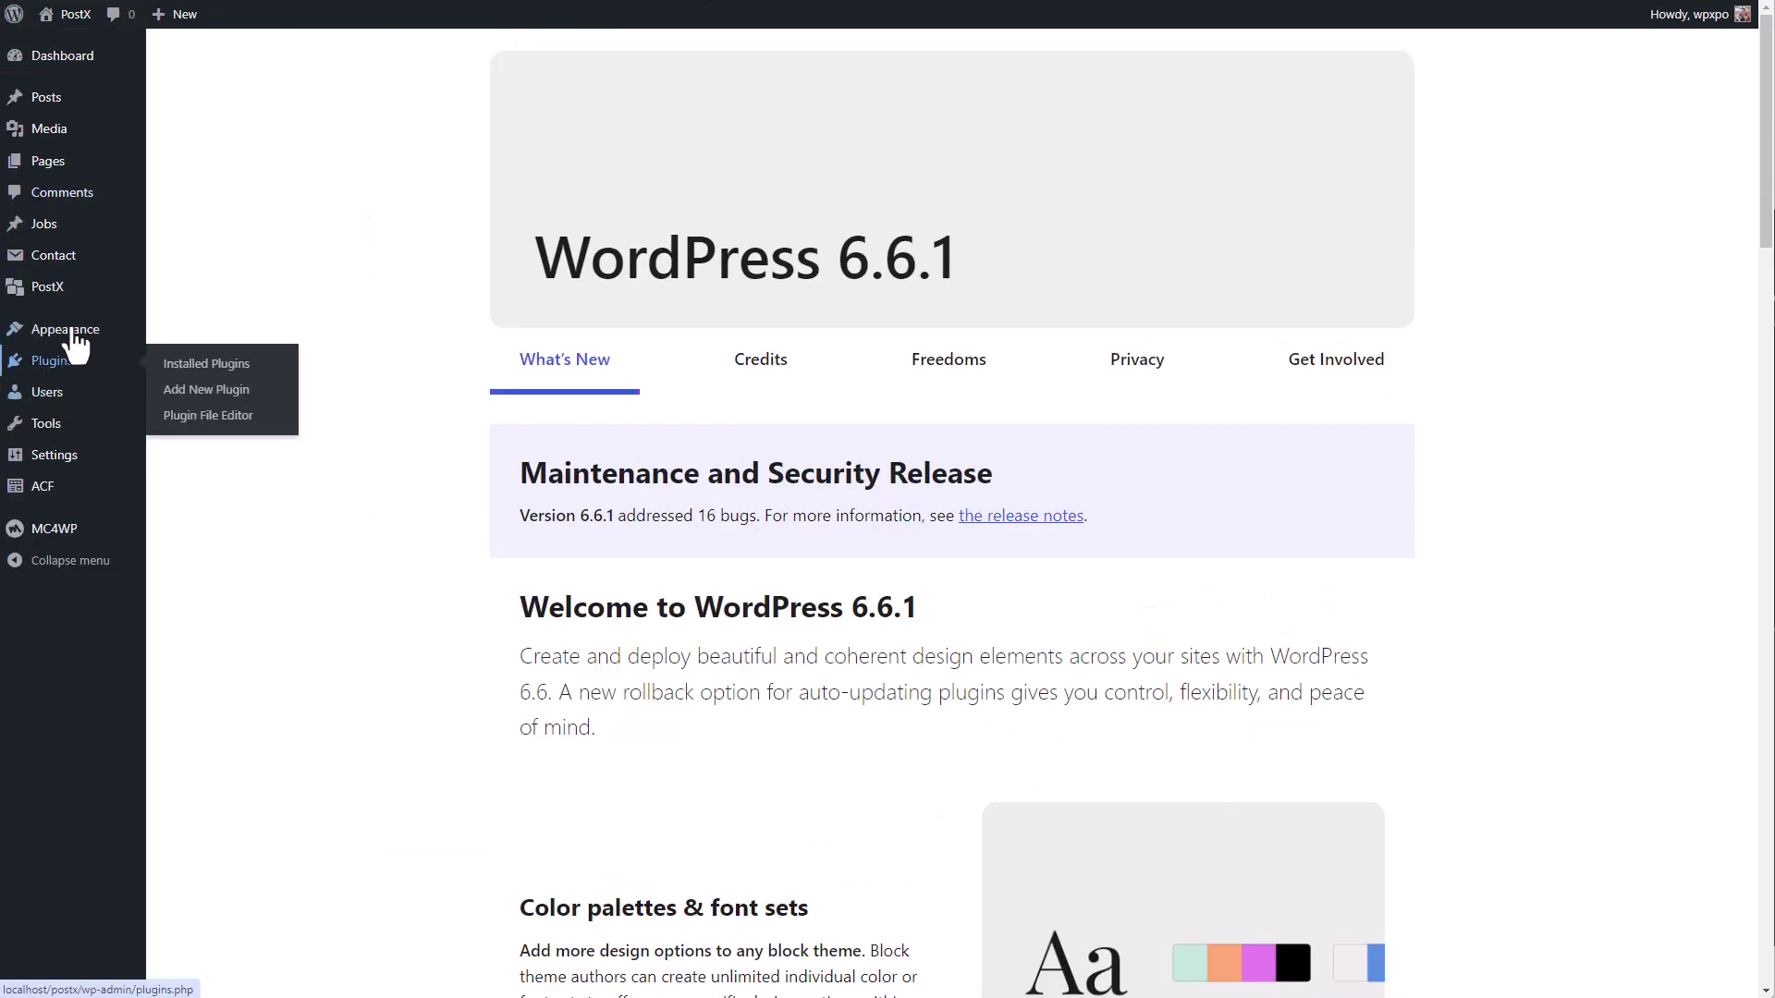
mouse_move(78, 298)
left_click(206, 324)
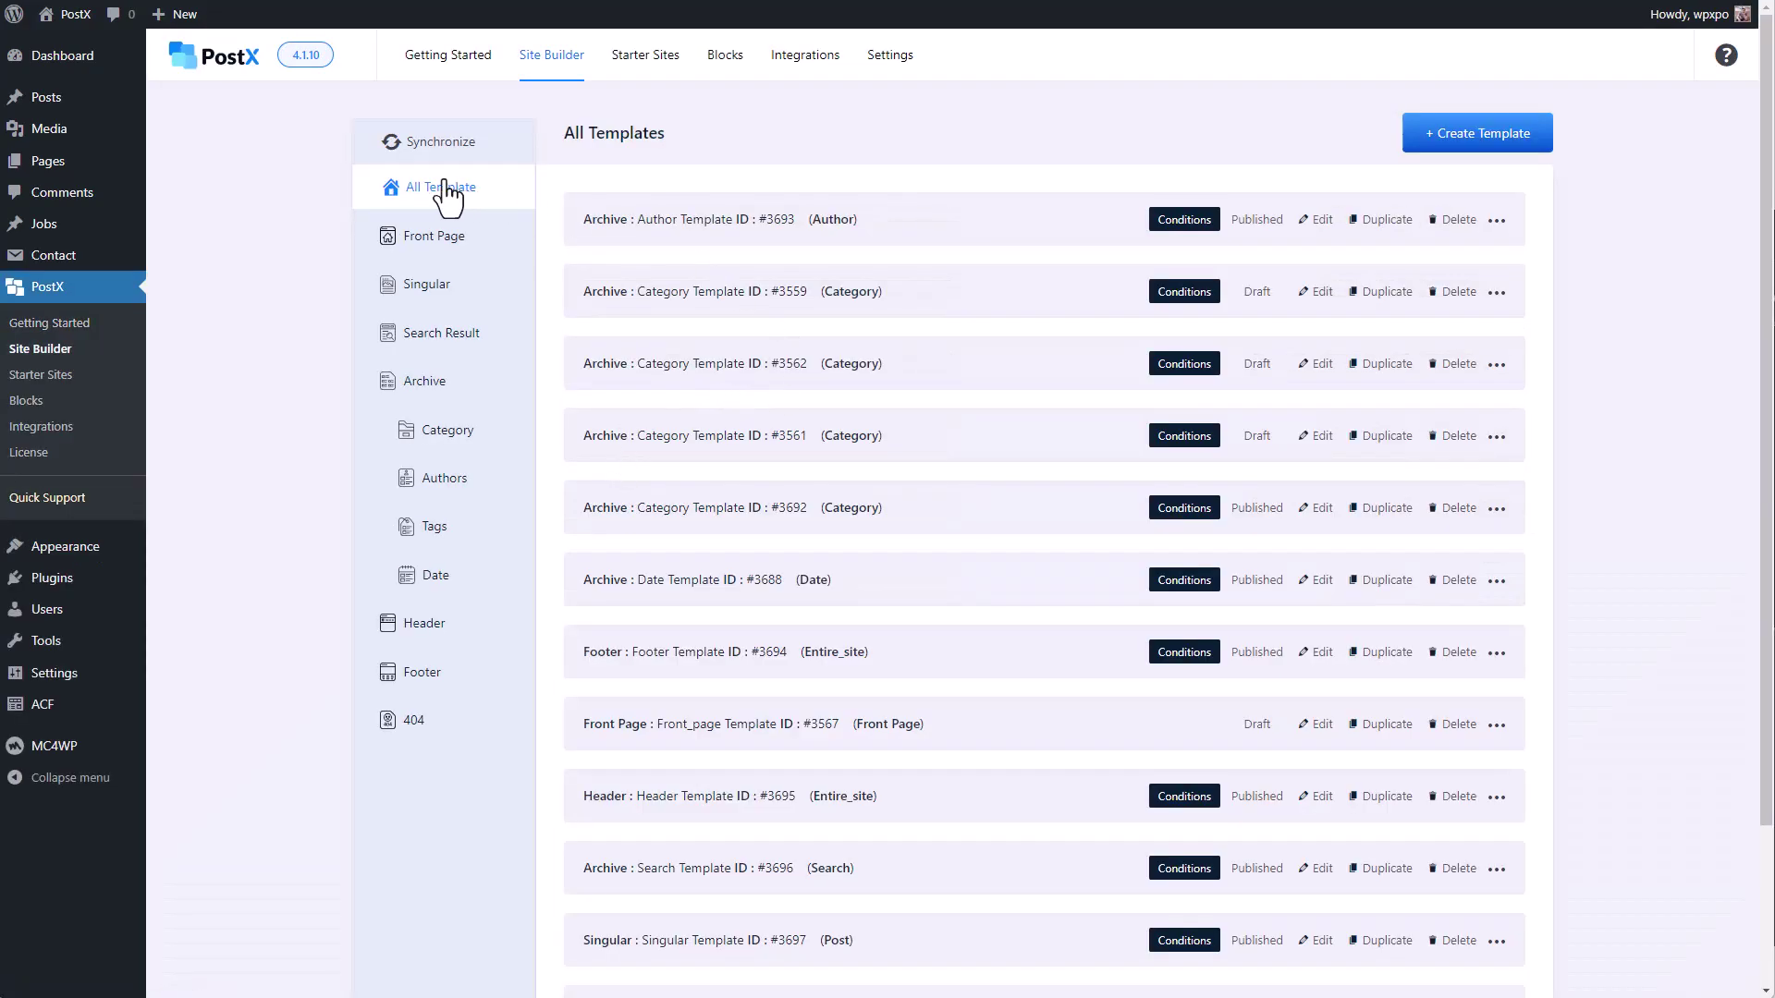
left_click(435, 238)
left_click(1317, 220)
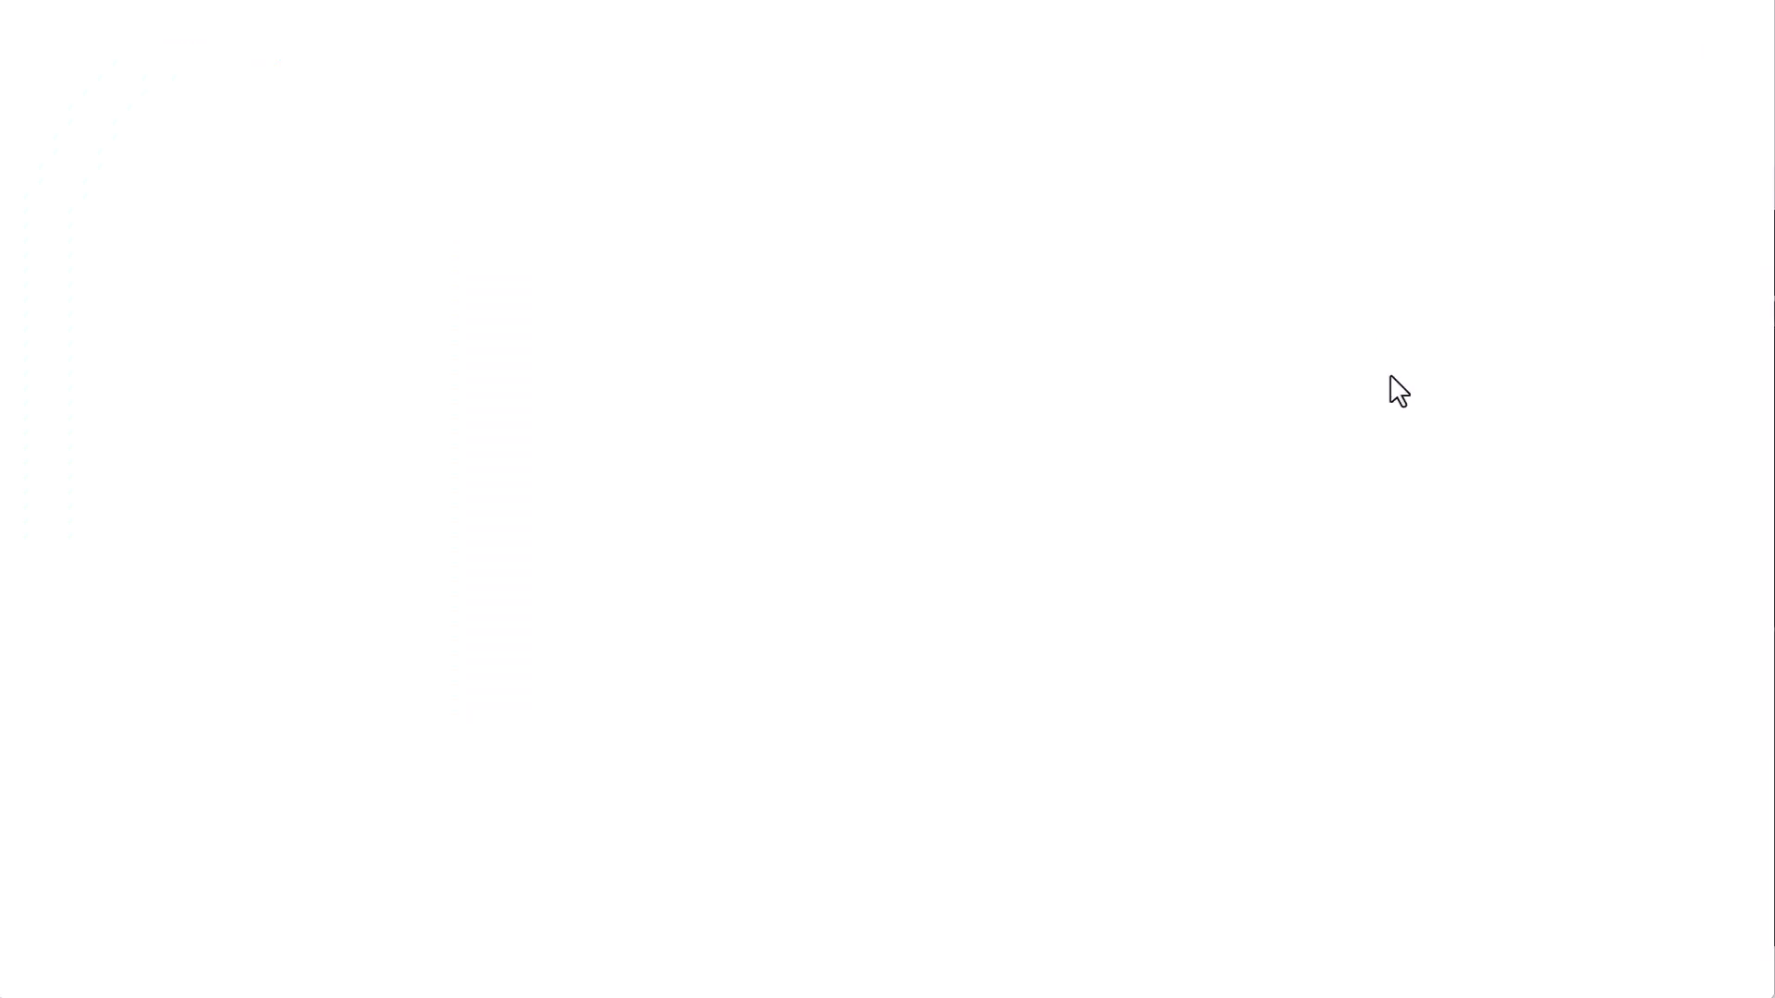
- Enable dynamic content for the Post List #4 block under Recent Stories
scroll(1400, 334, "down", 8)
scroll(1401, 342, "down", 5)
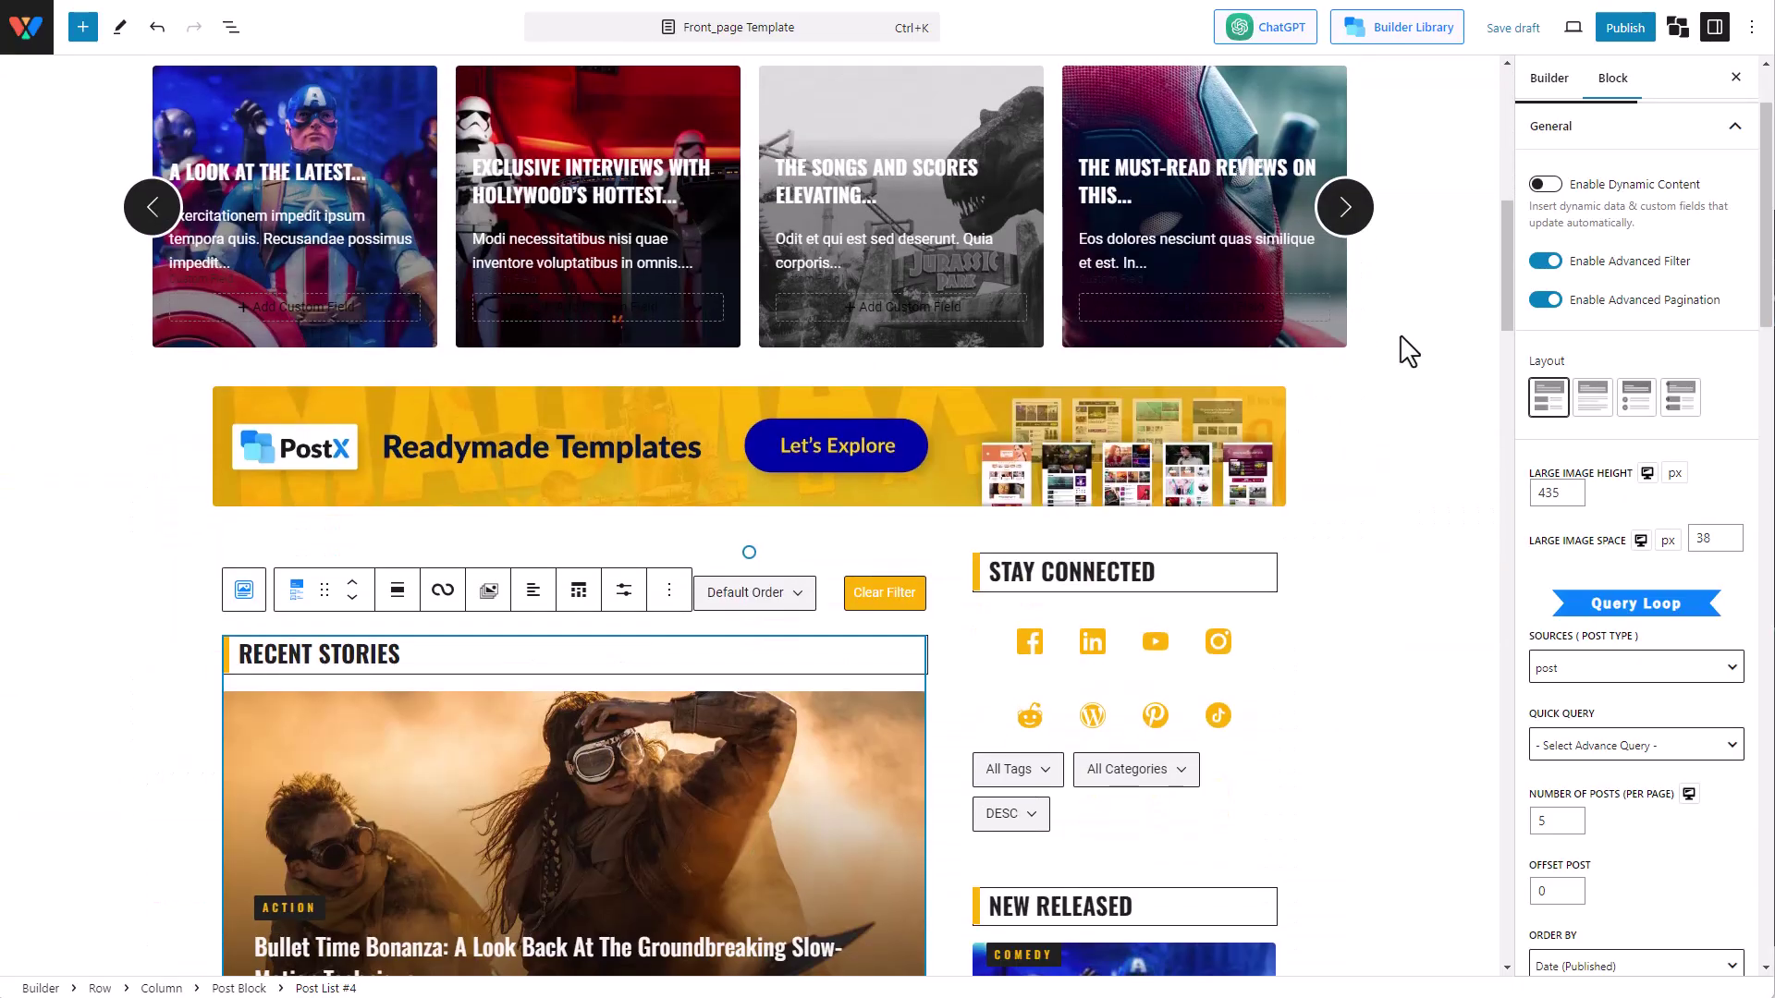
scroll(789, 608, "down", 2)
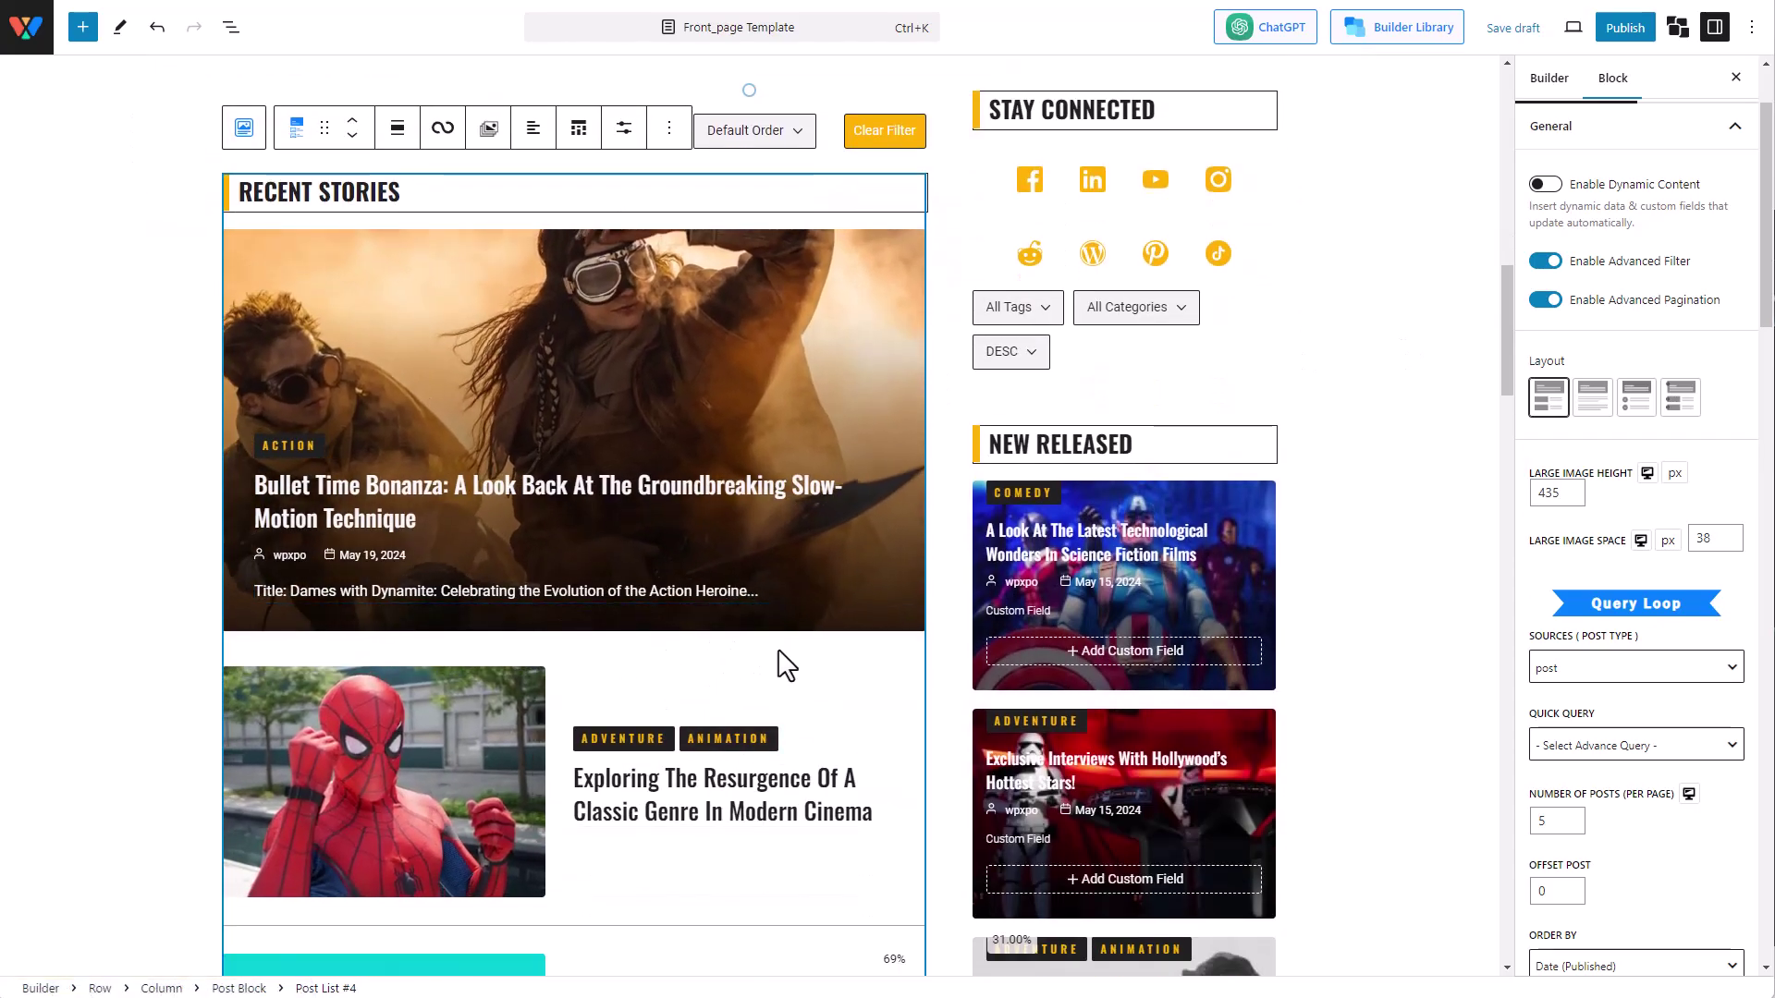
scroll(780, 662, "down", 2)
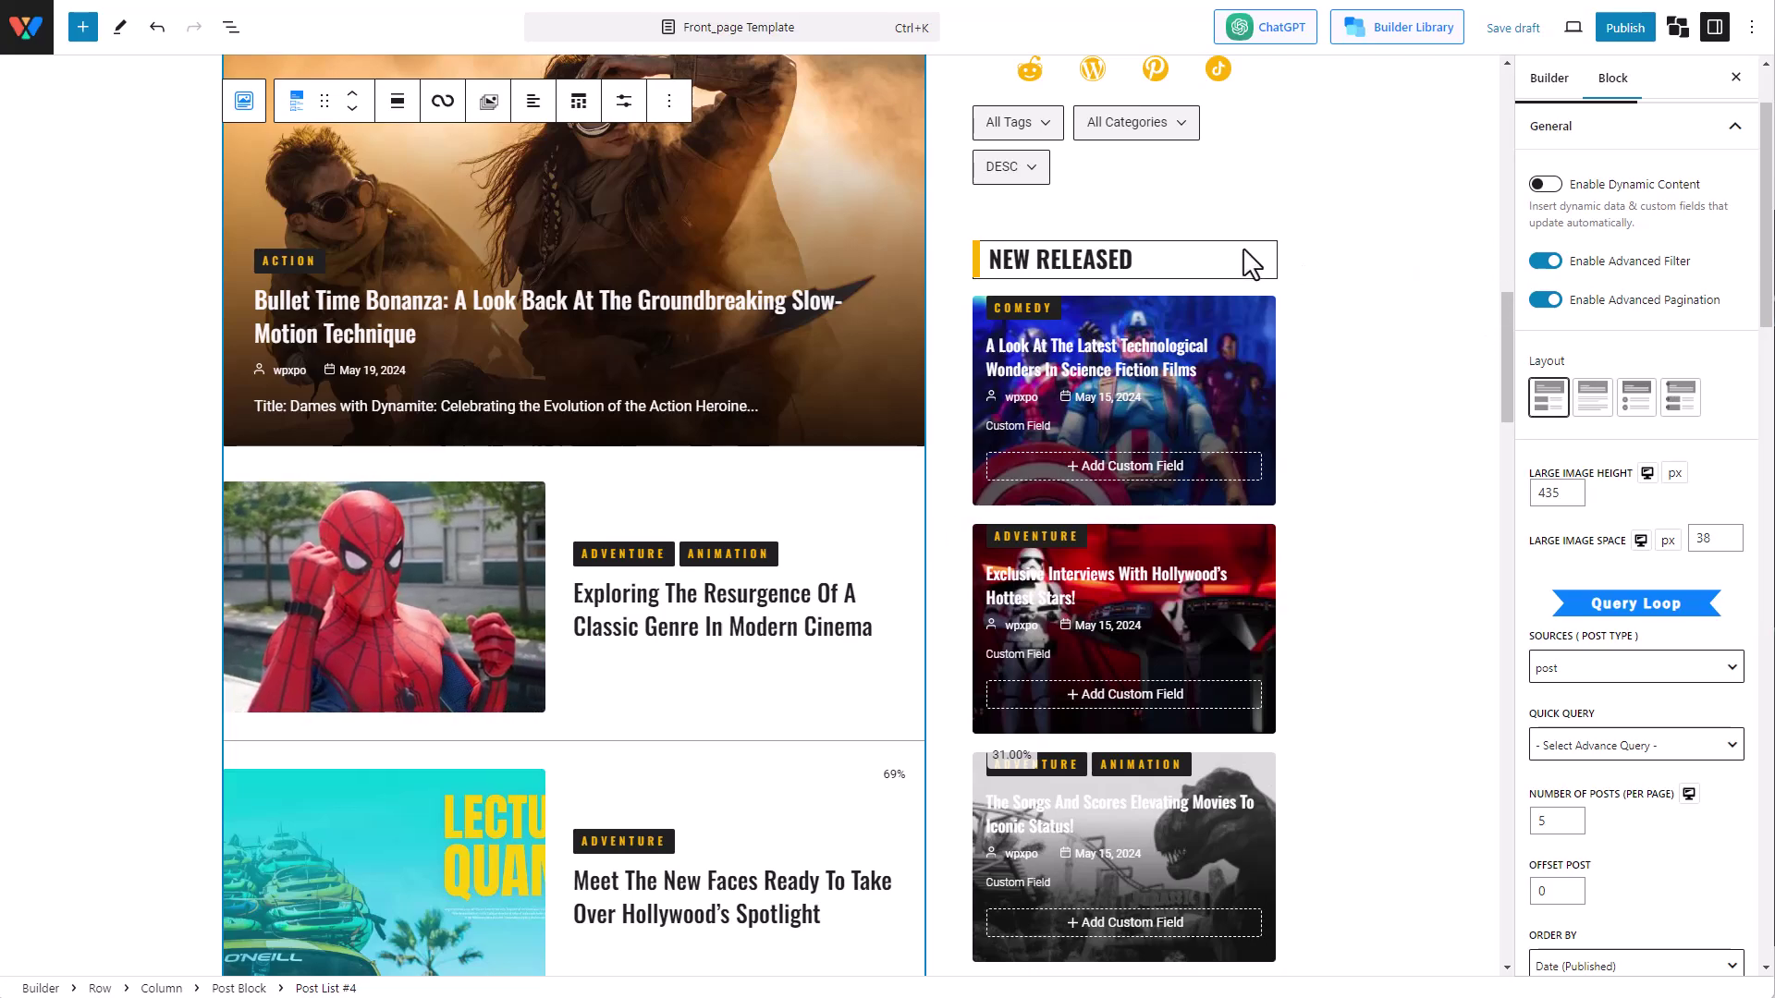
scroll(777, 412, "up", 1)
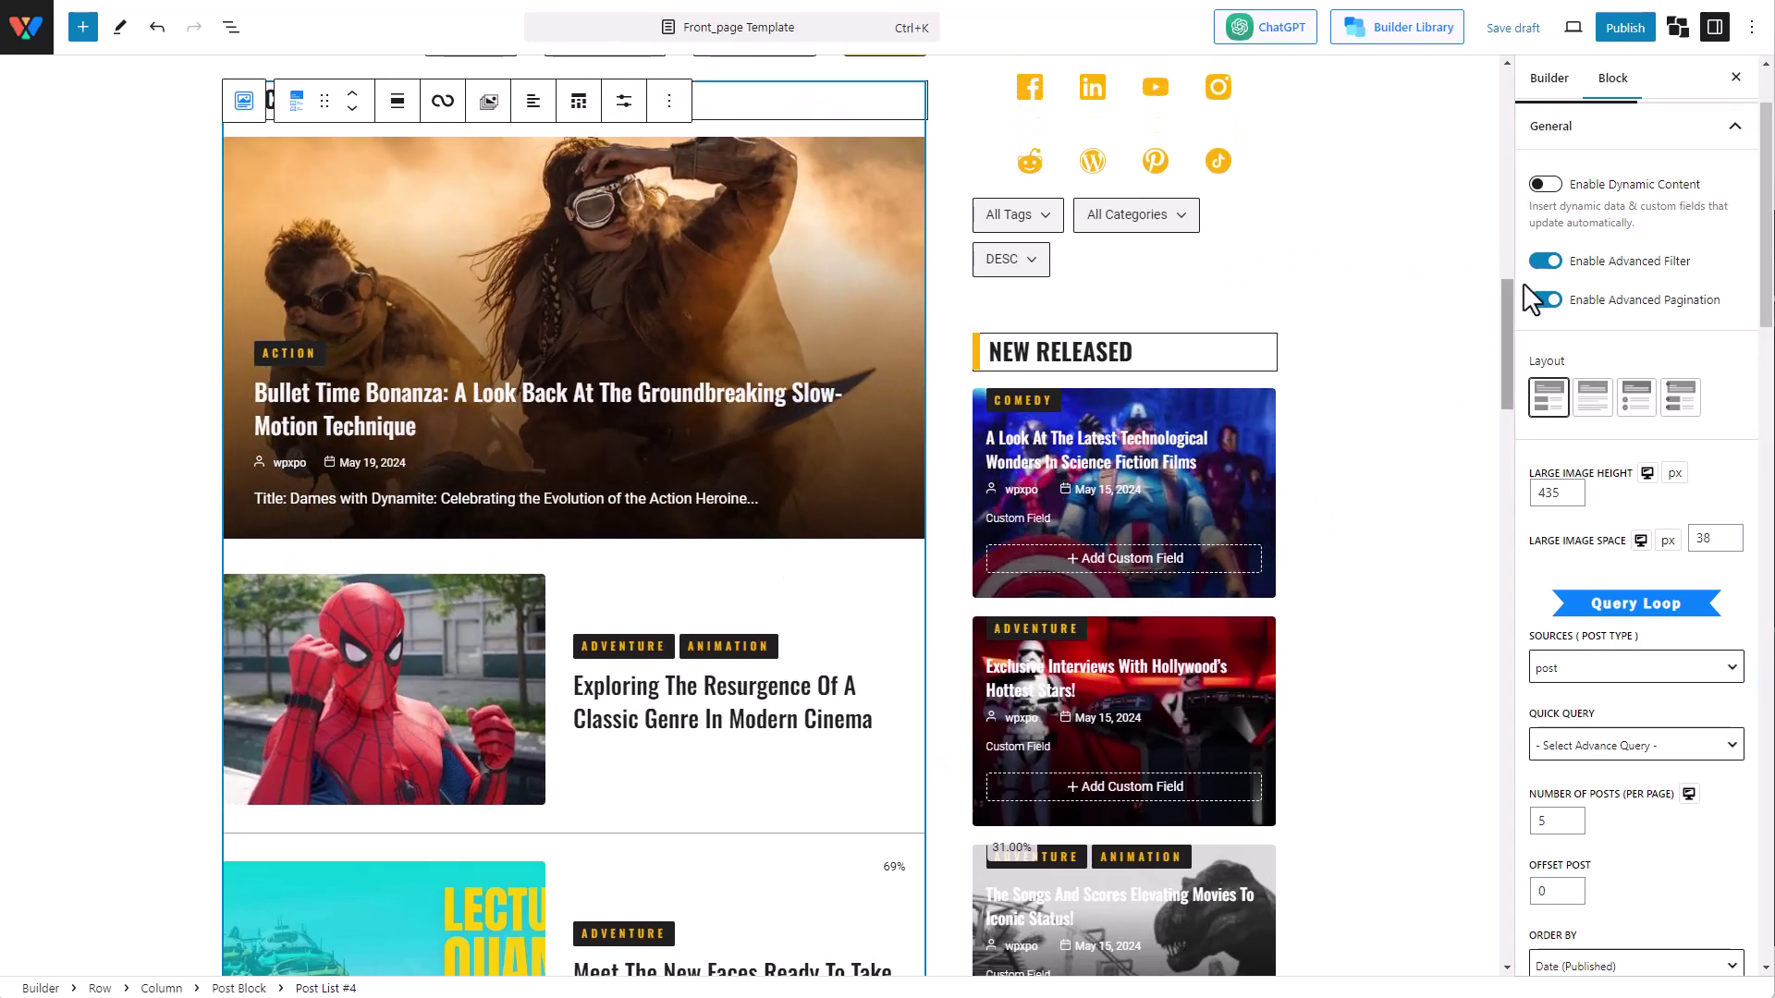
left_click(1542, 183)
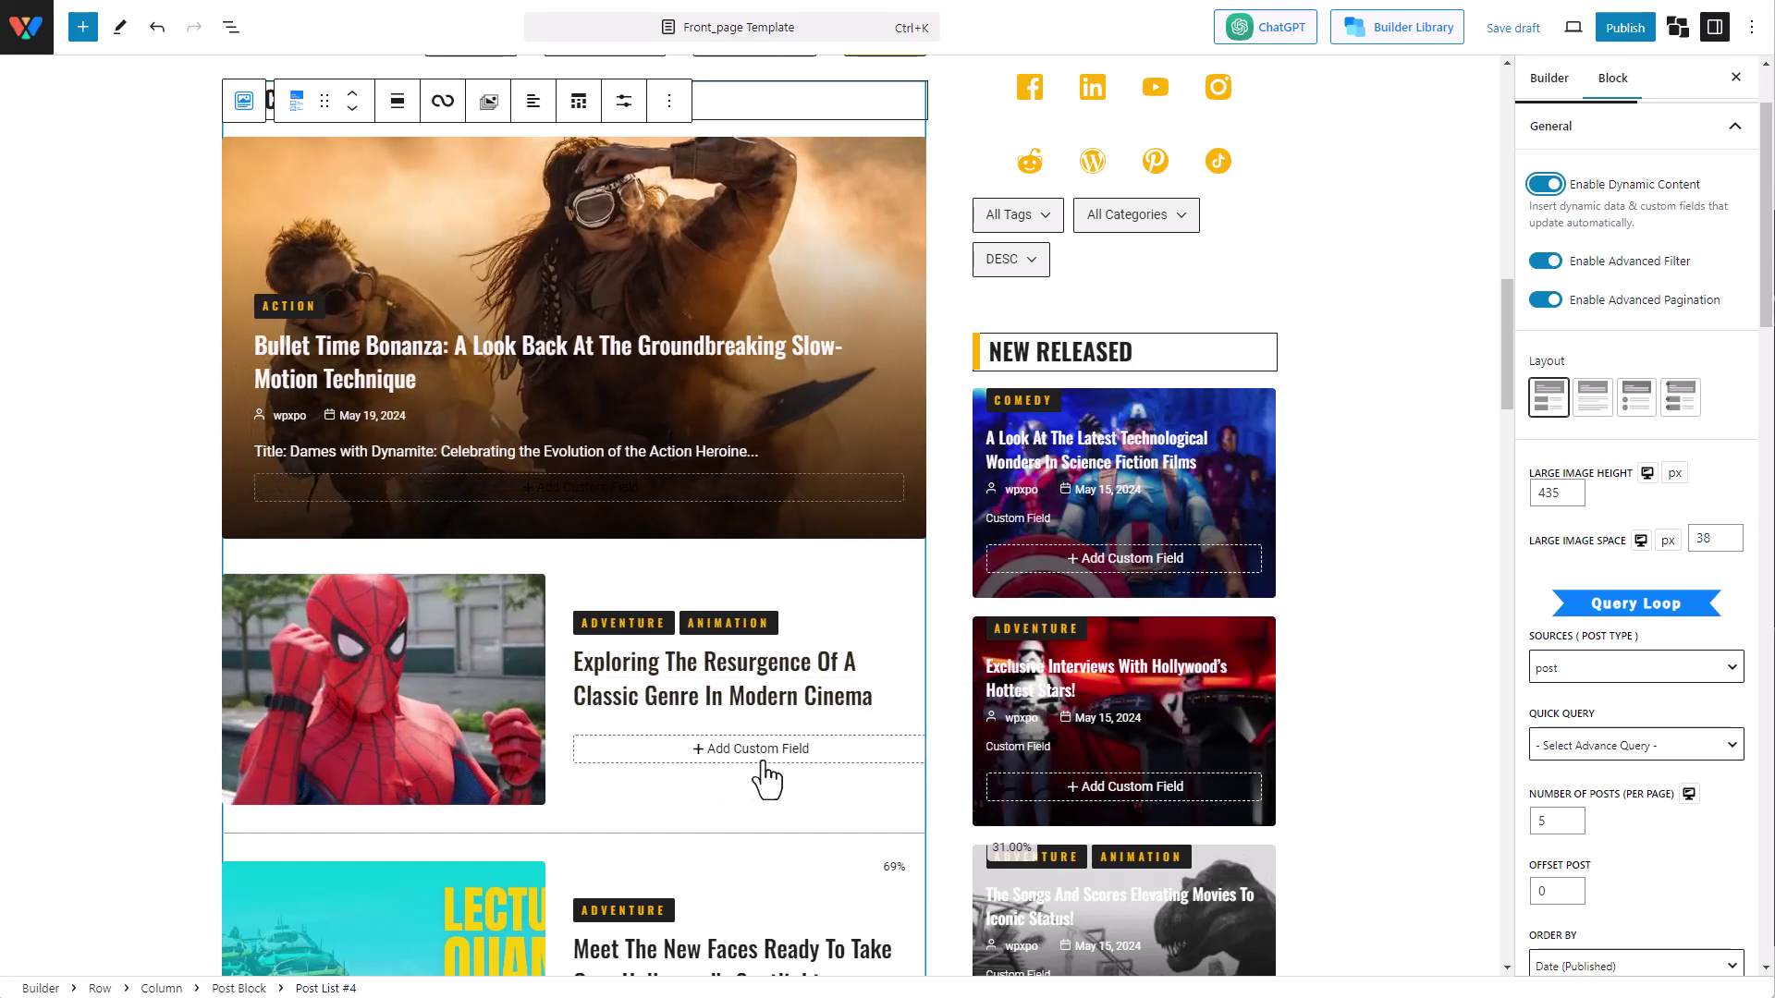
- Add a custom field to the Recent Stories posts with Current Post as data source and Post Date as content source
scroll(717, 724, "down", 7)
scroll(764, 633, "up", 5)
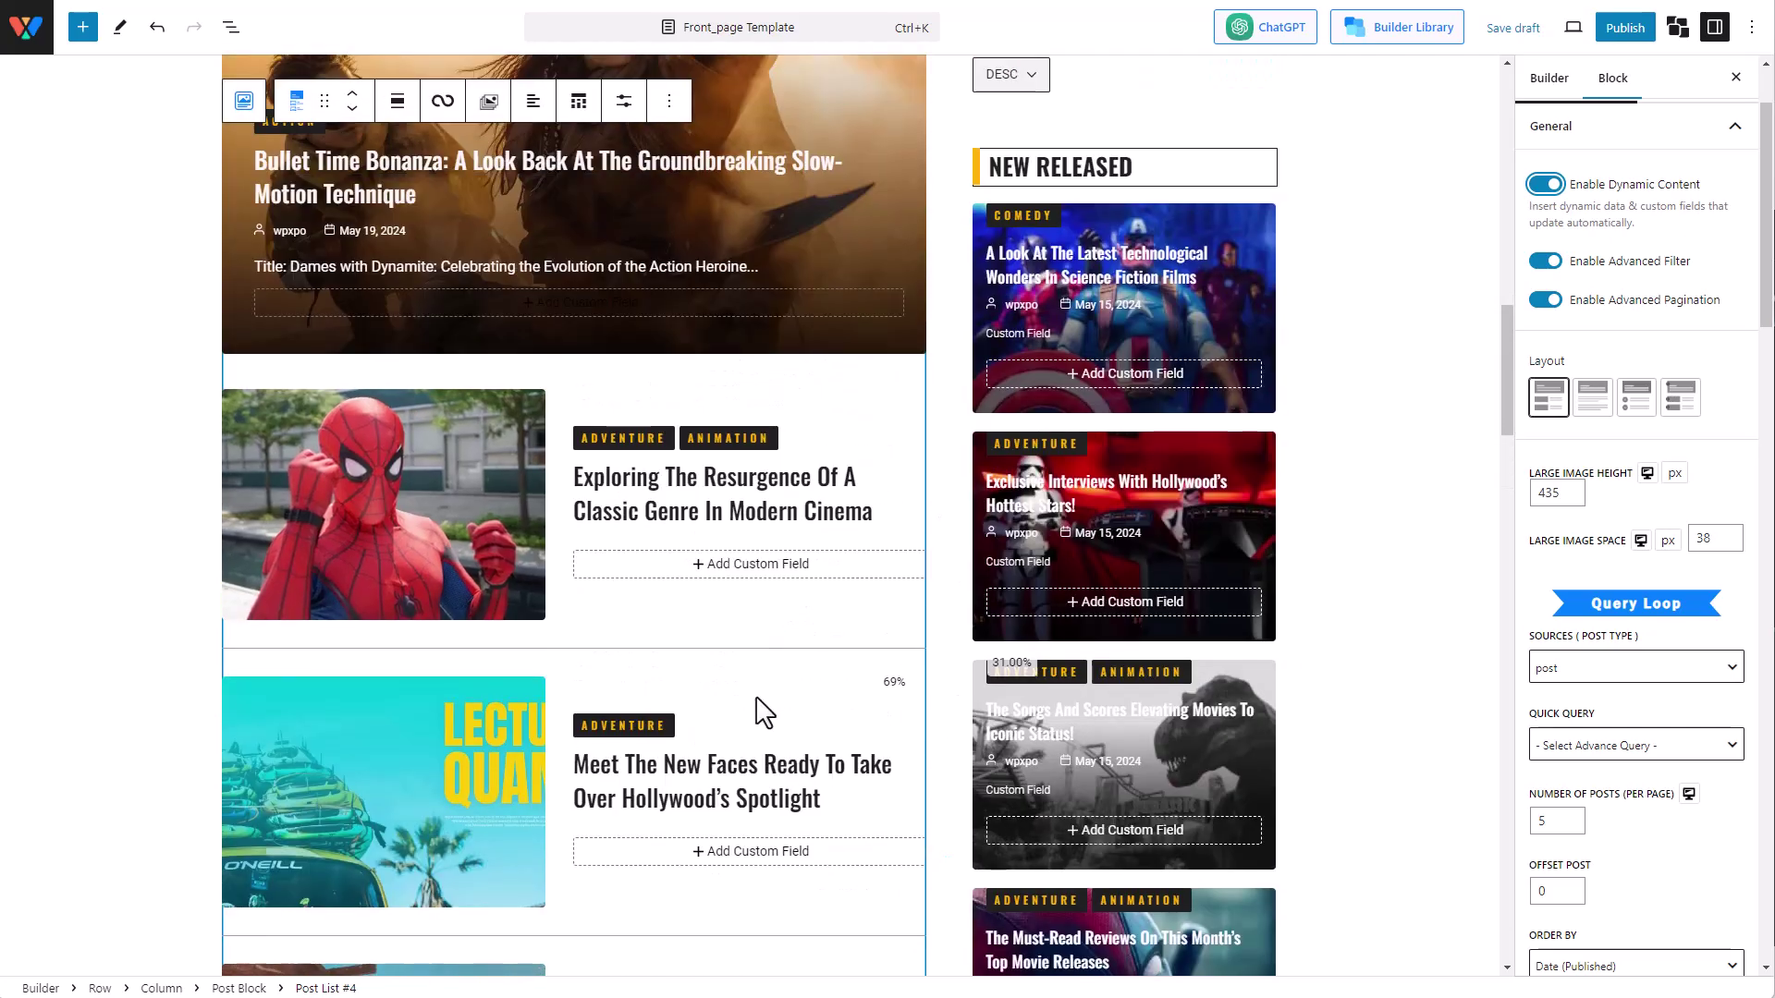
left_click(779, 573)
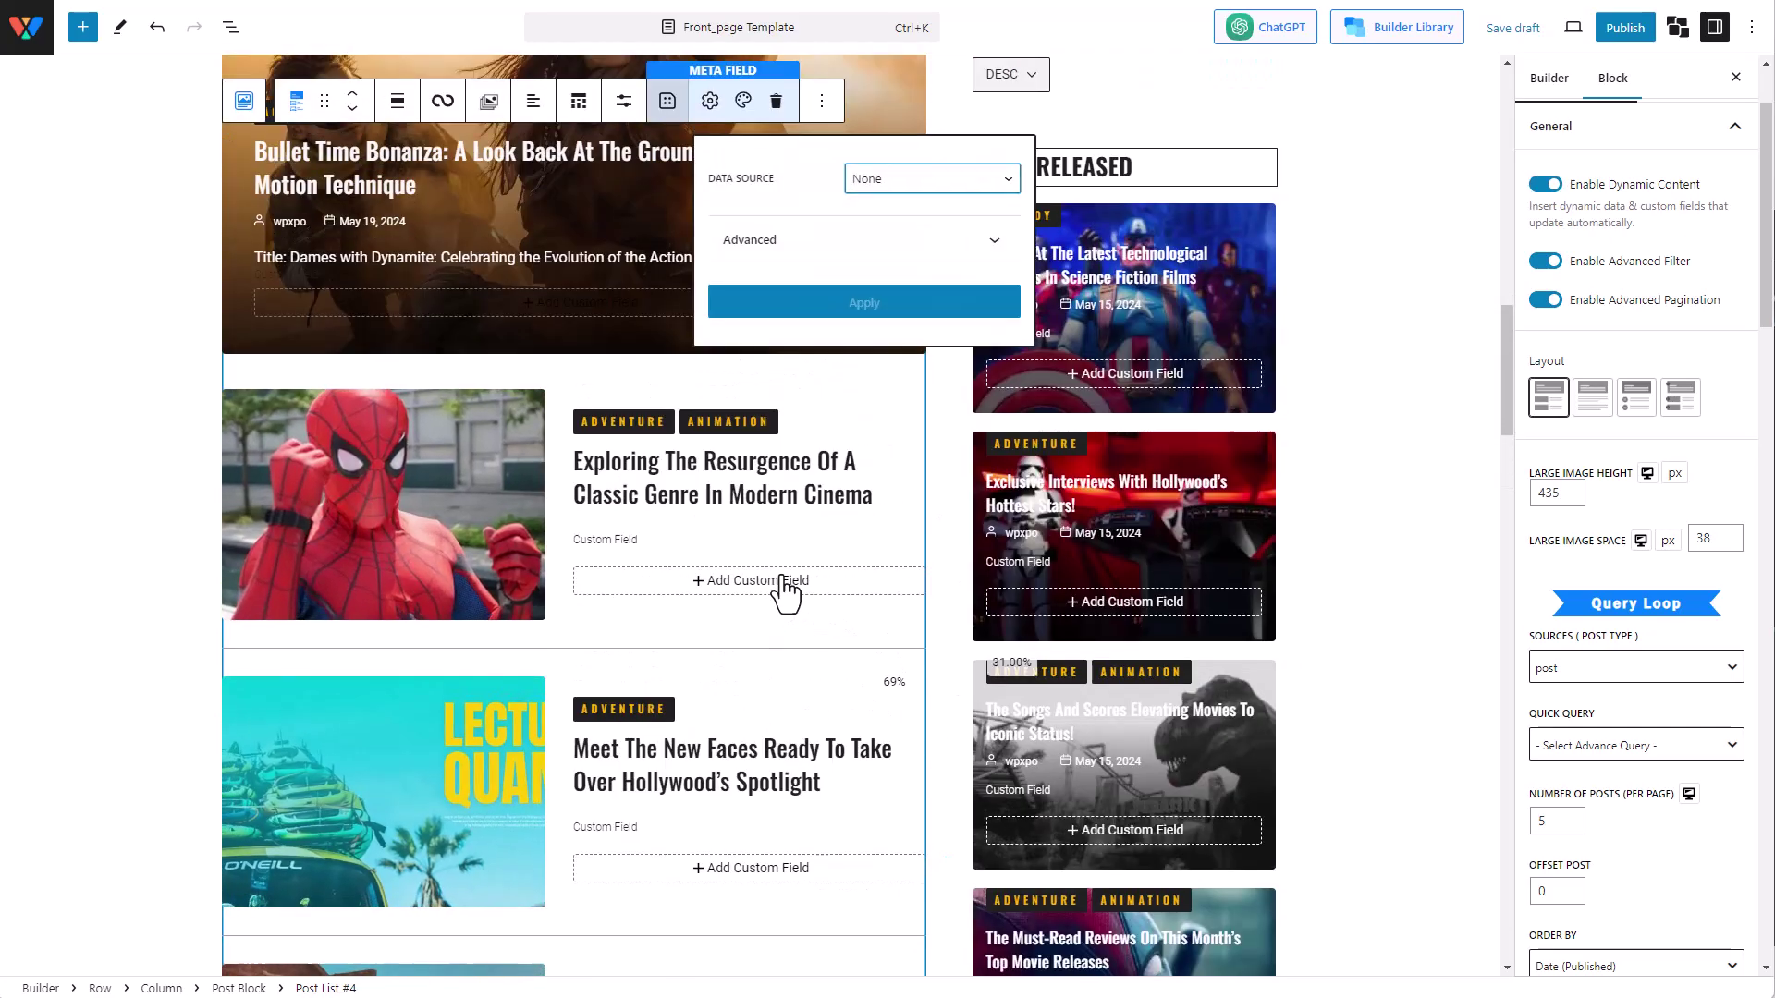
left_click(964, 205)
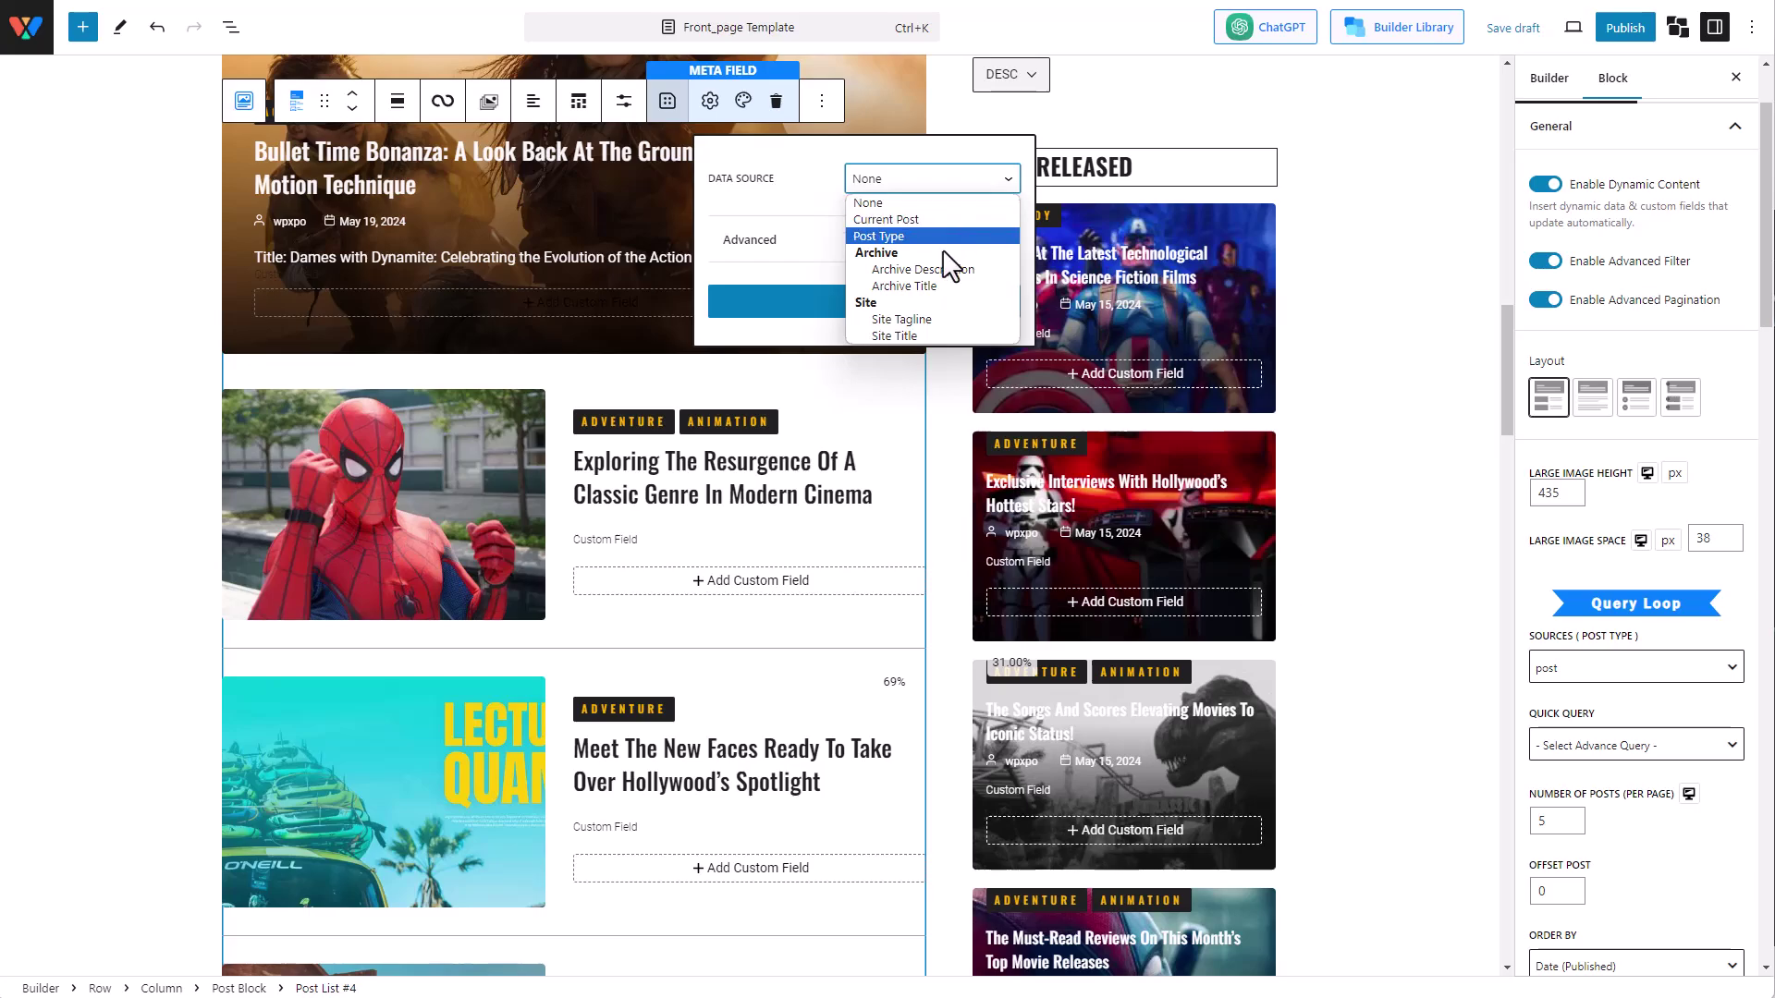
left_click(900, 221)
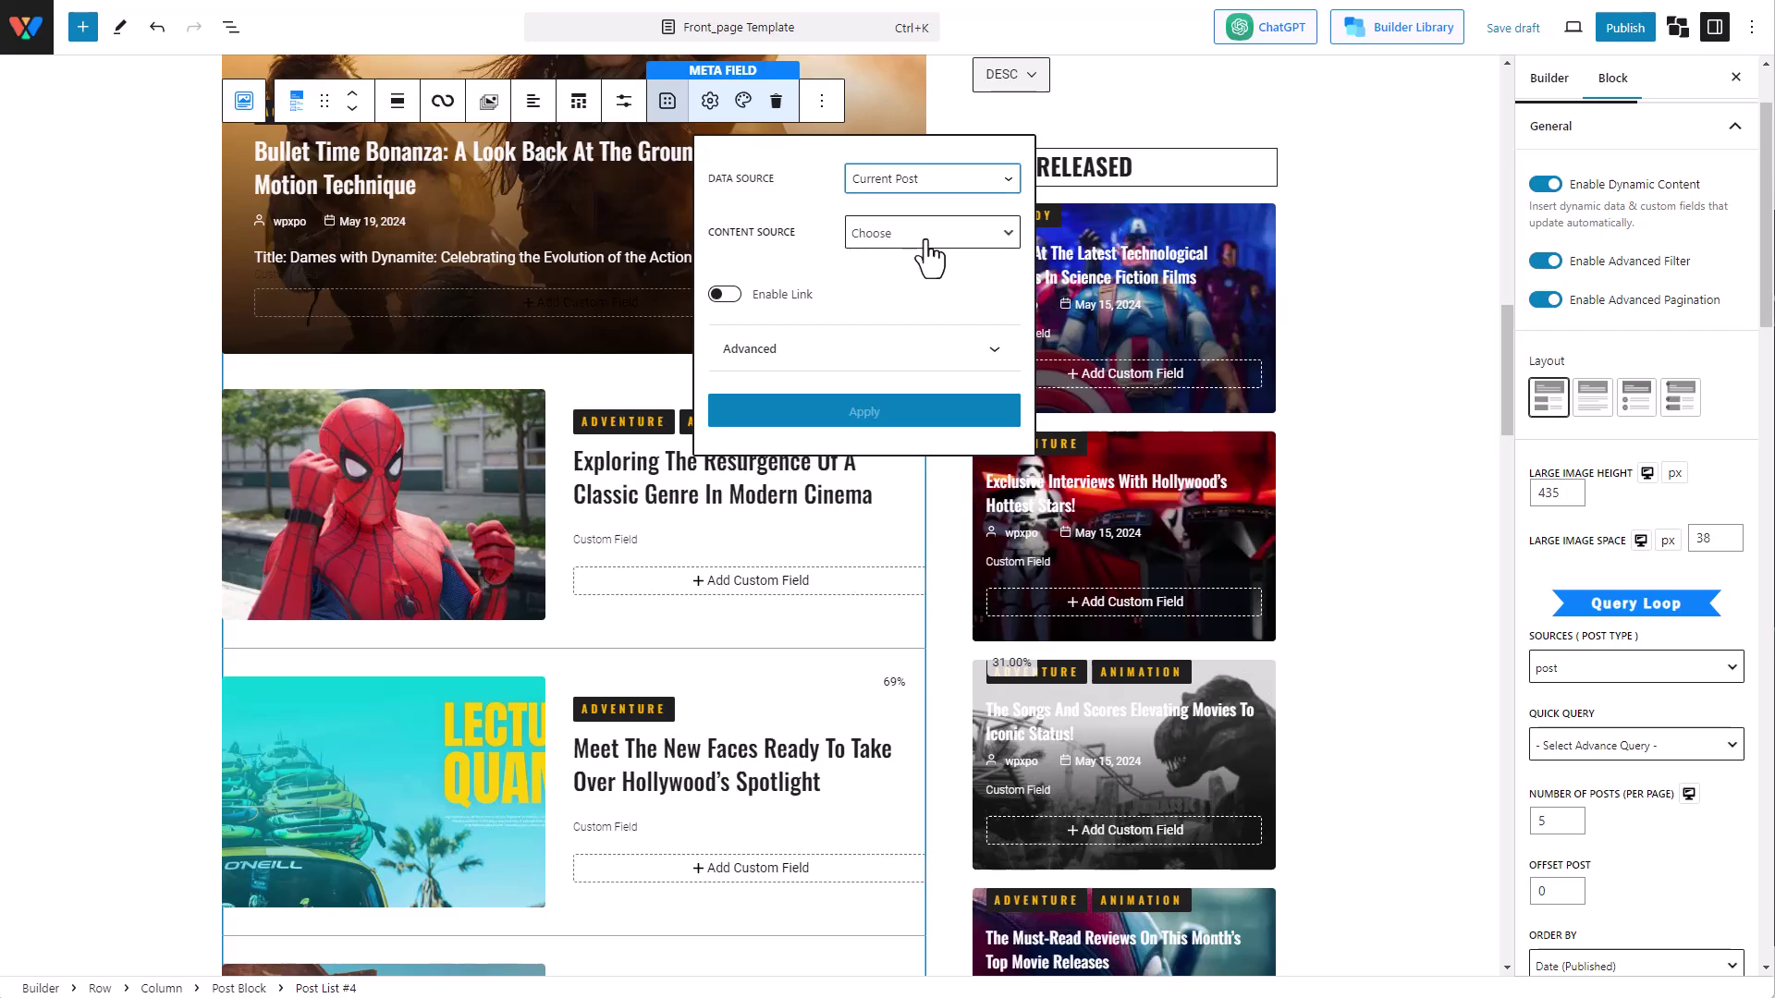
left_click(927, 242)
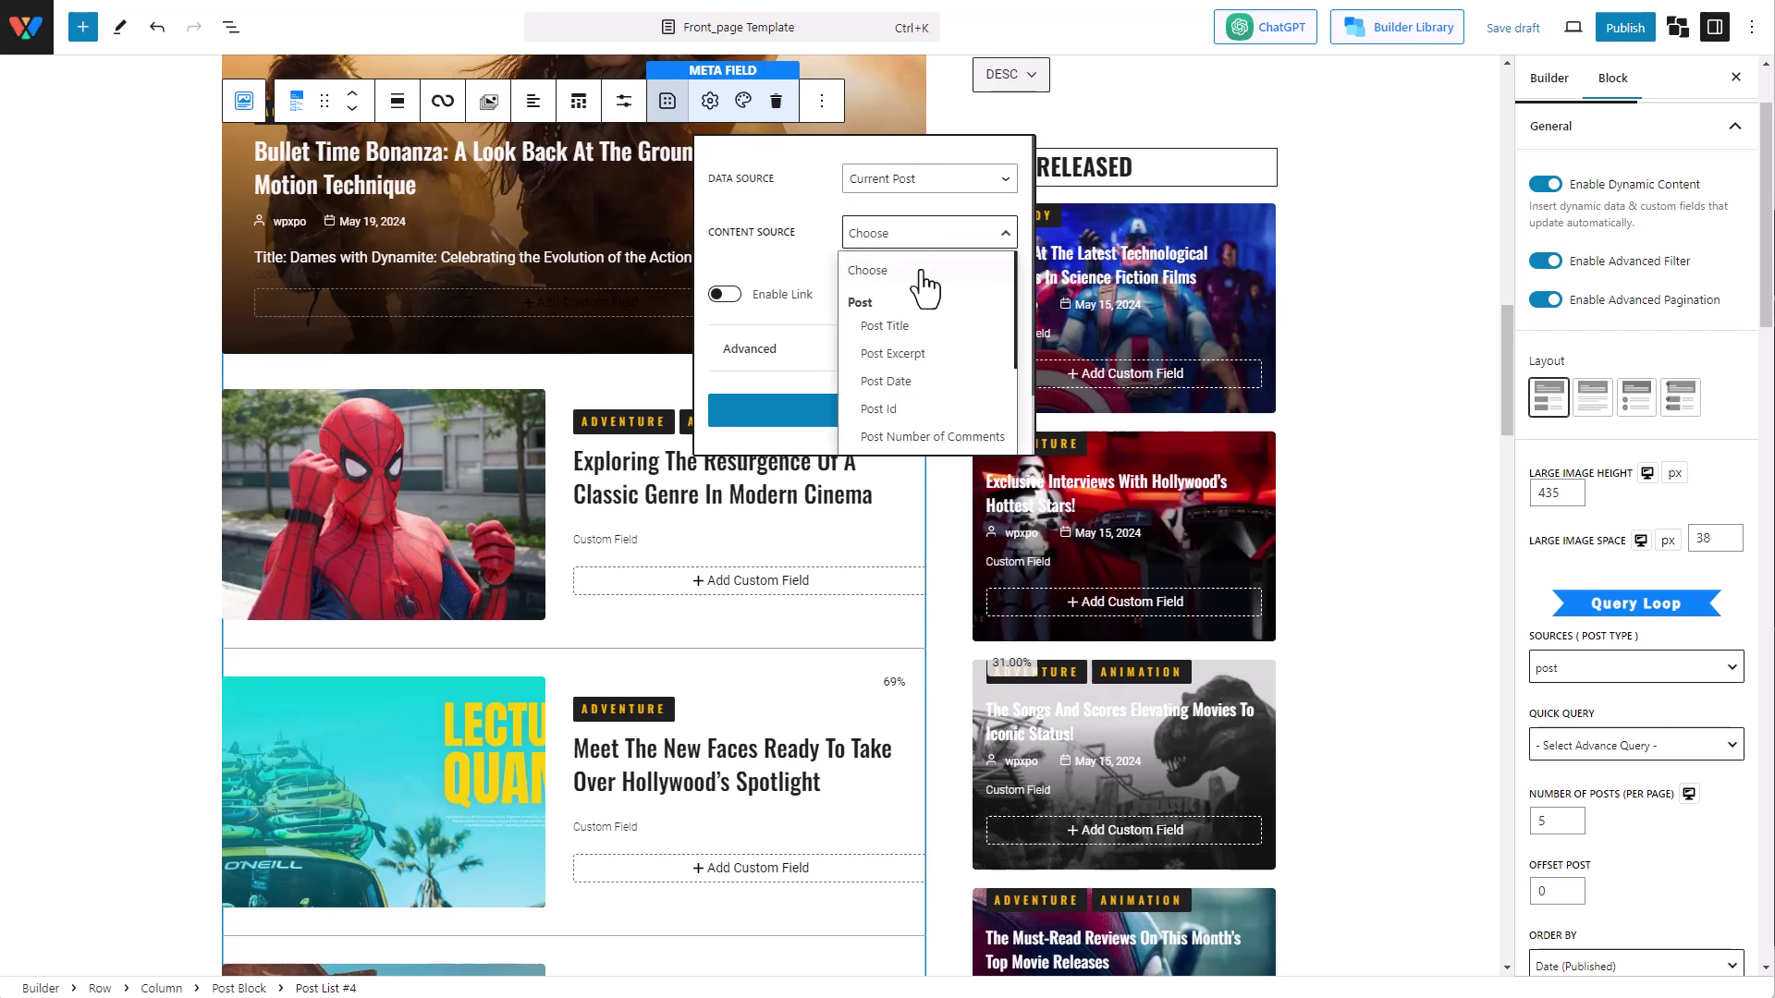
left_click(909, 381)
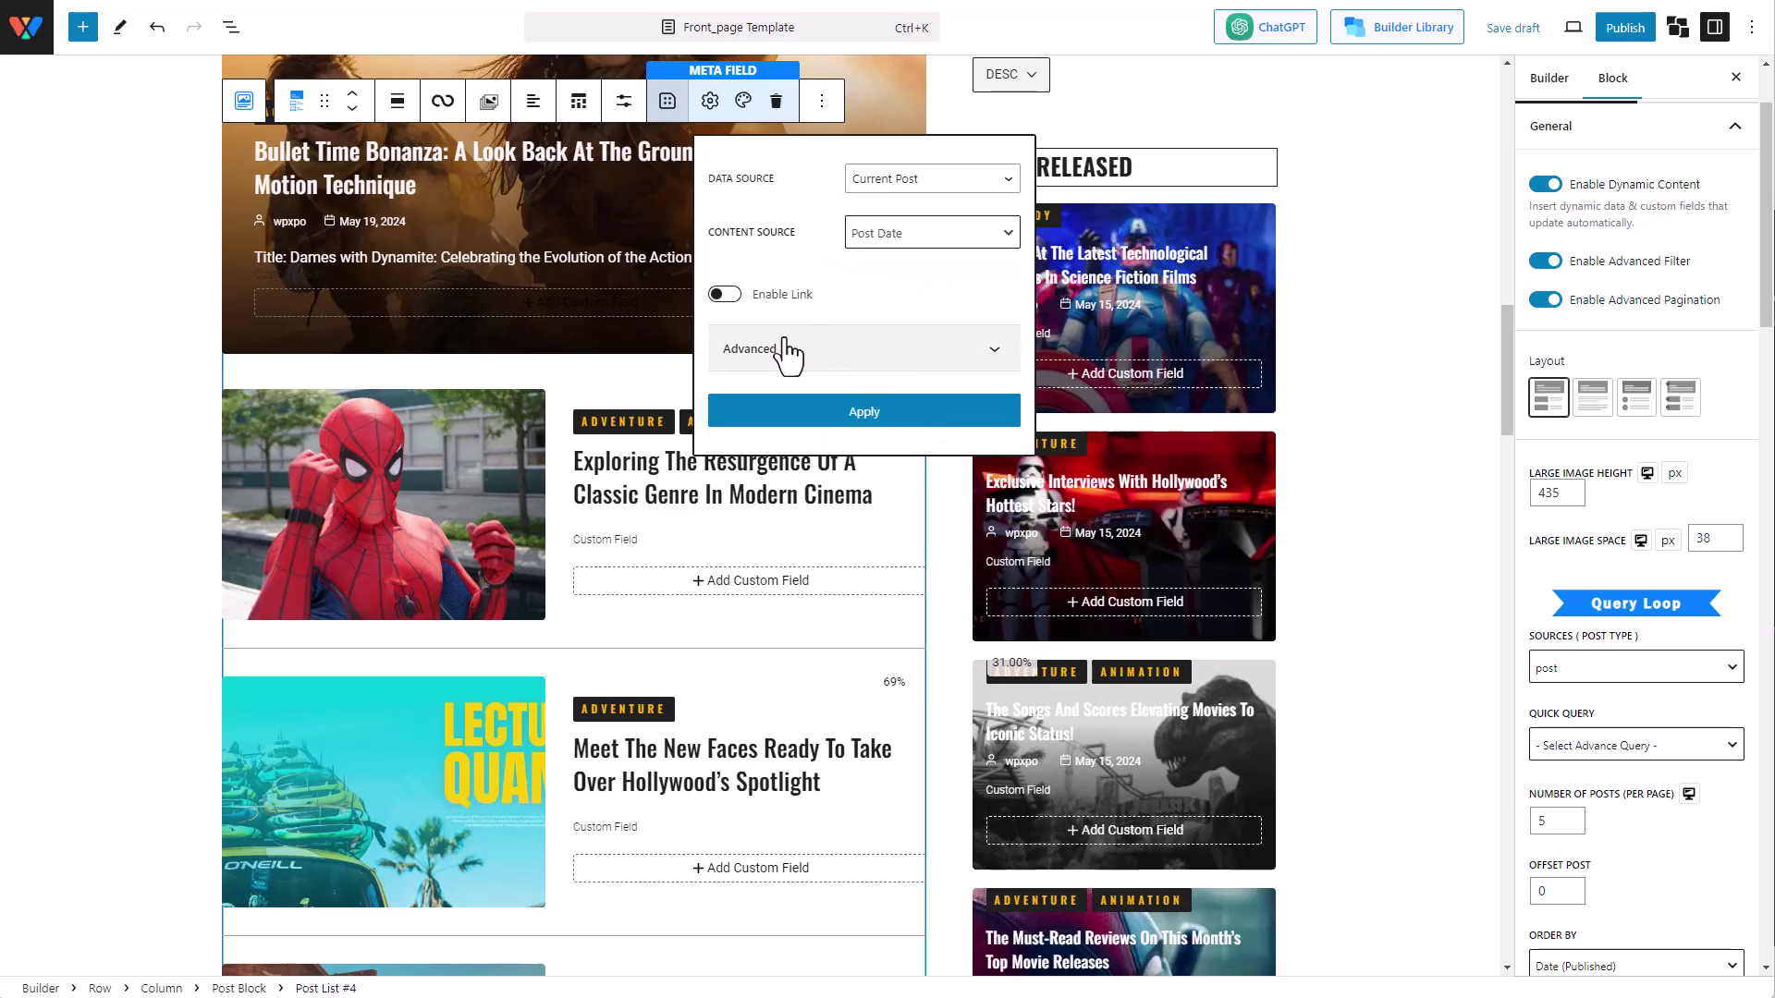
- Find the calendar icon by searching "cale" in the advanced options and assign it to the custom field
left_click(908, 361)
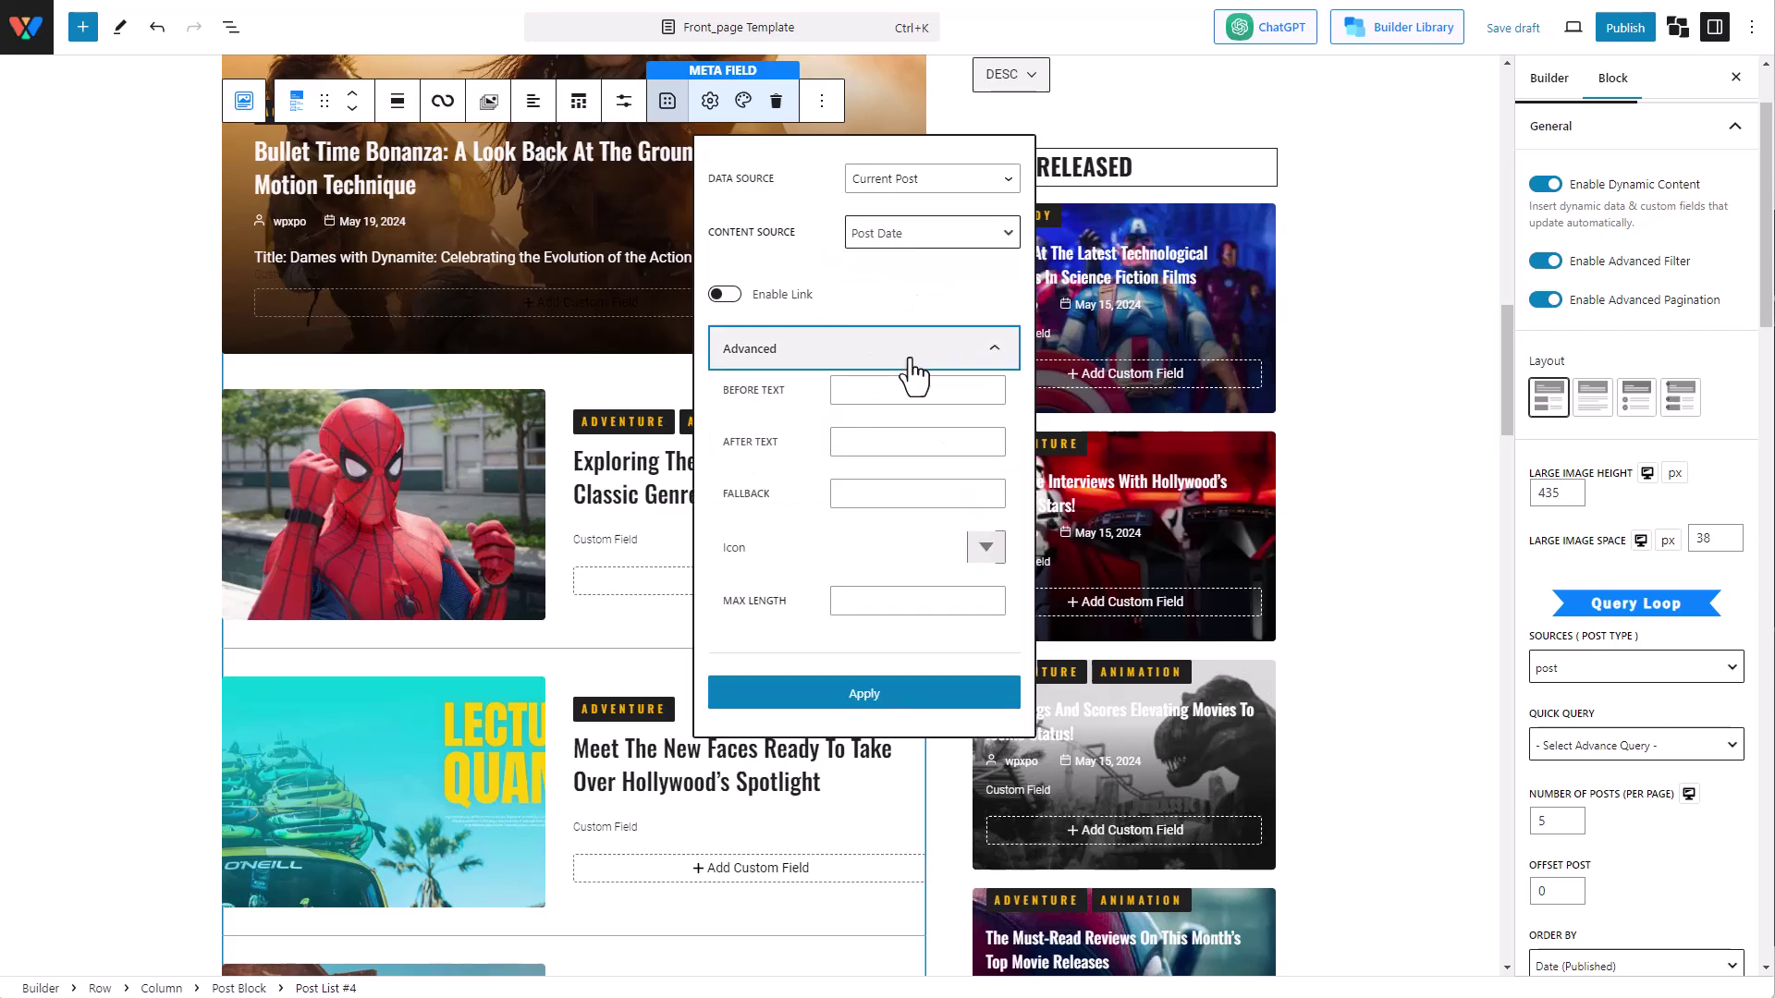
left_click(989, 550)
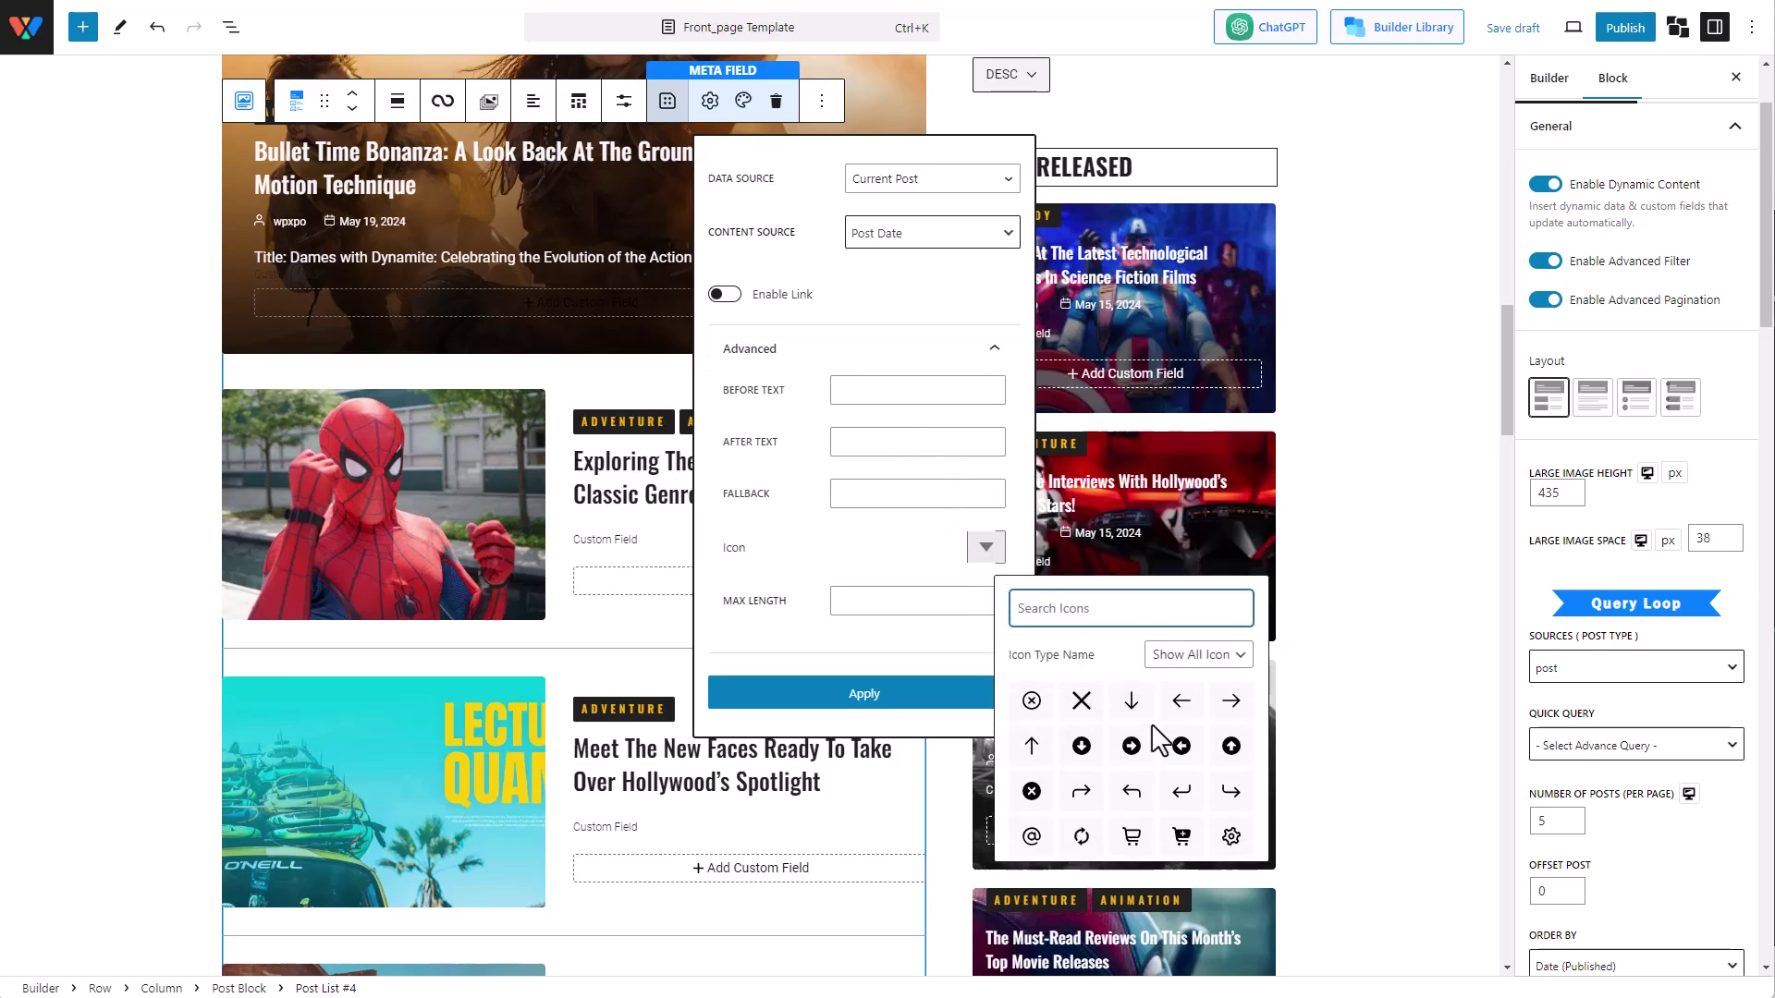
scroll(1149, 737, "down", 5)
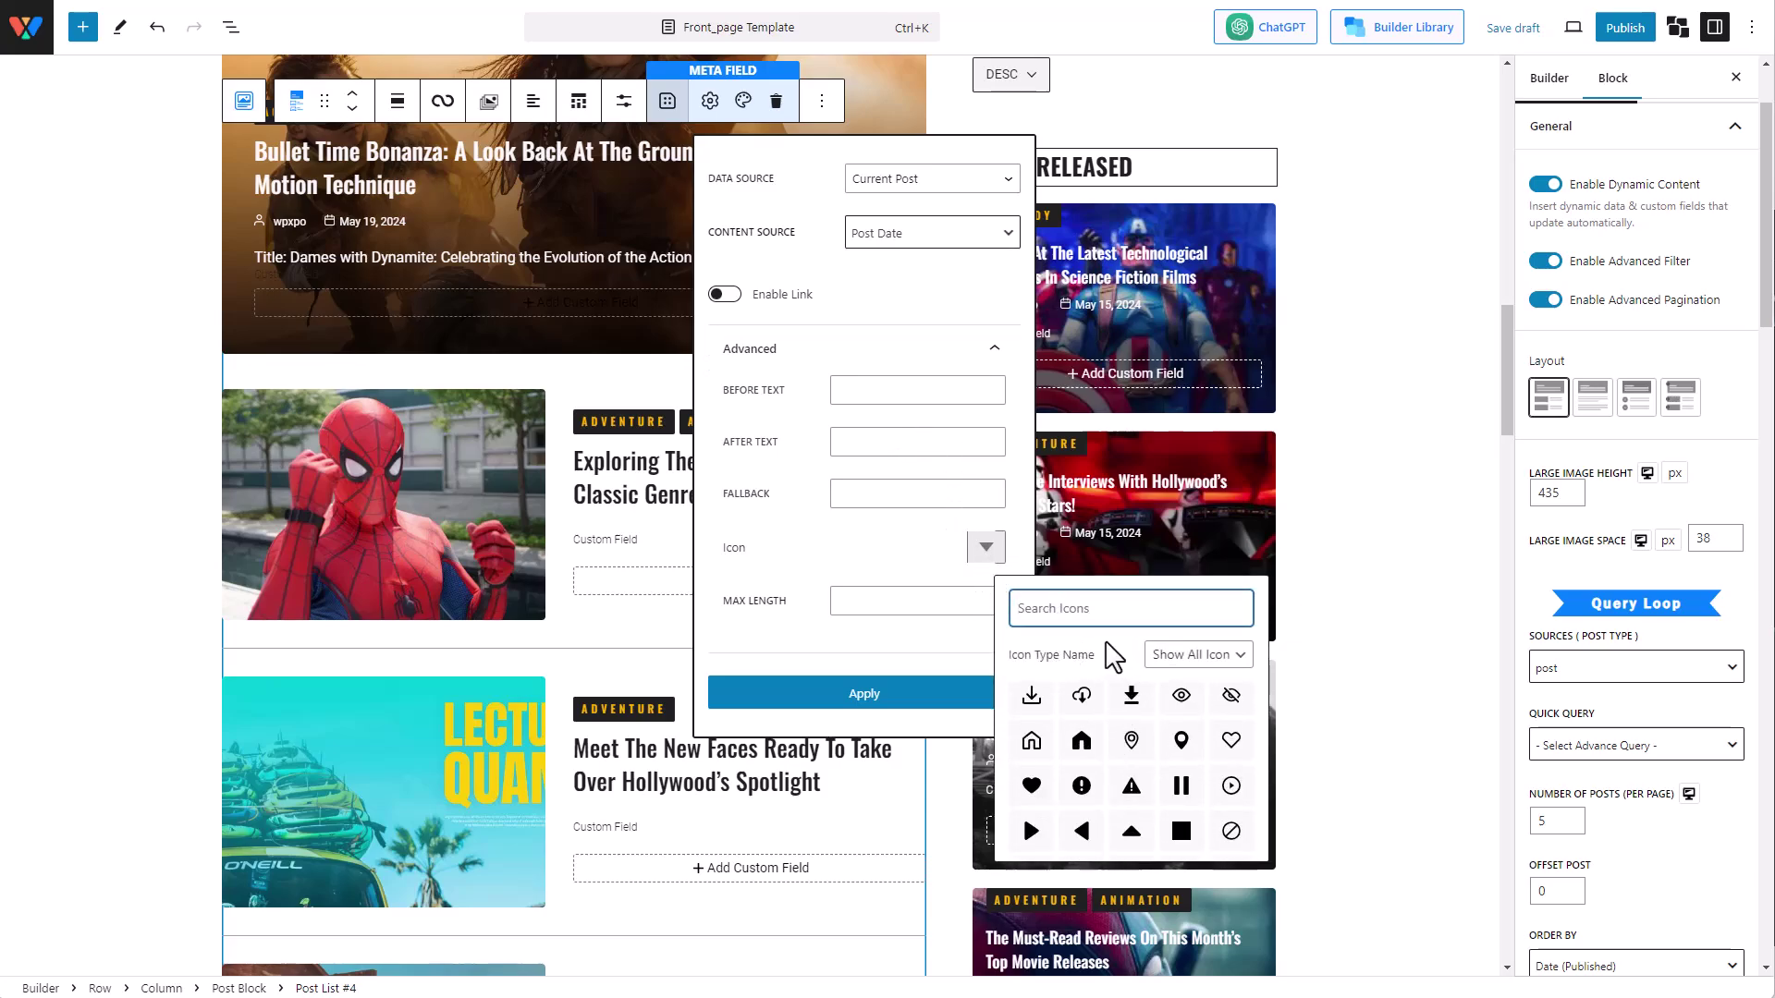
type("cale")
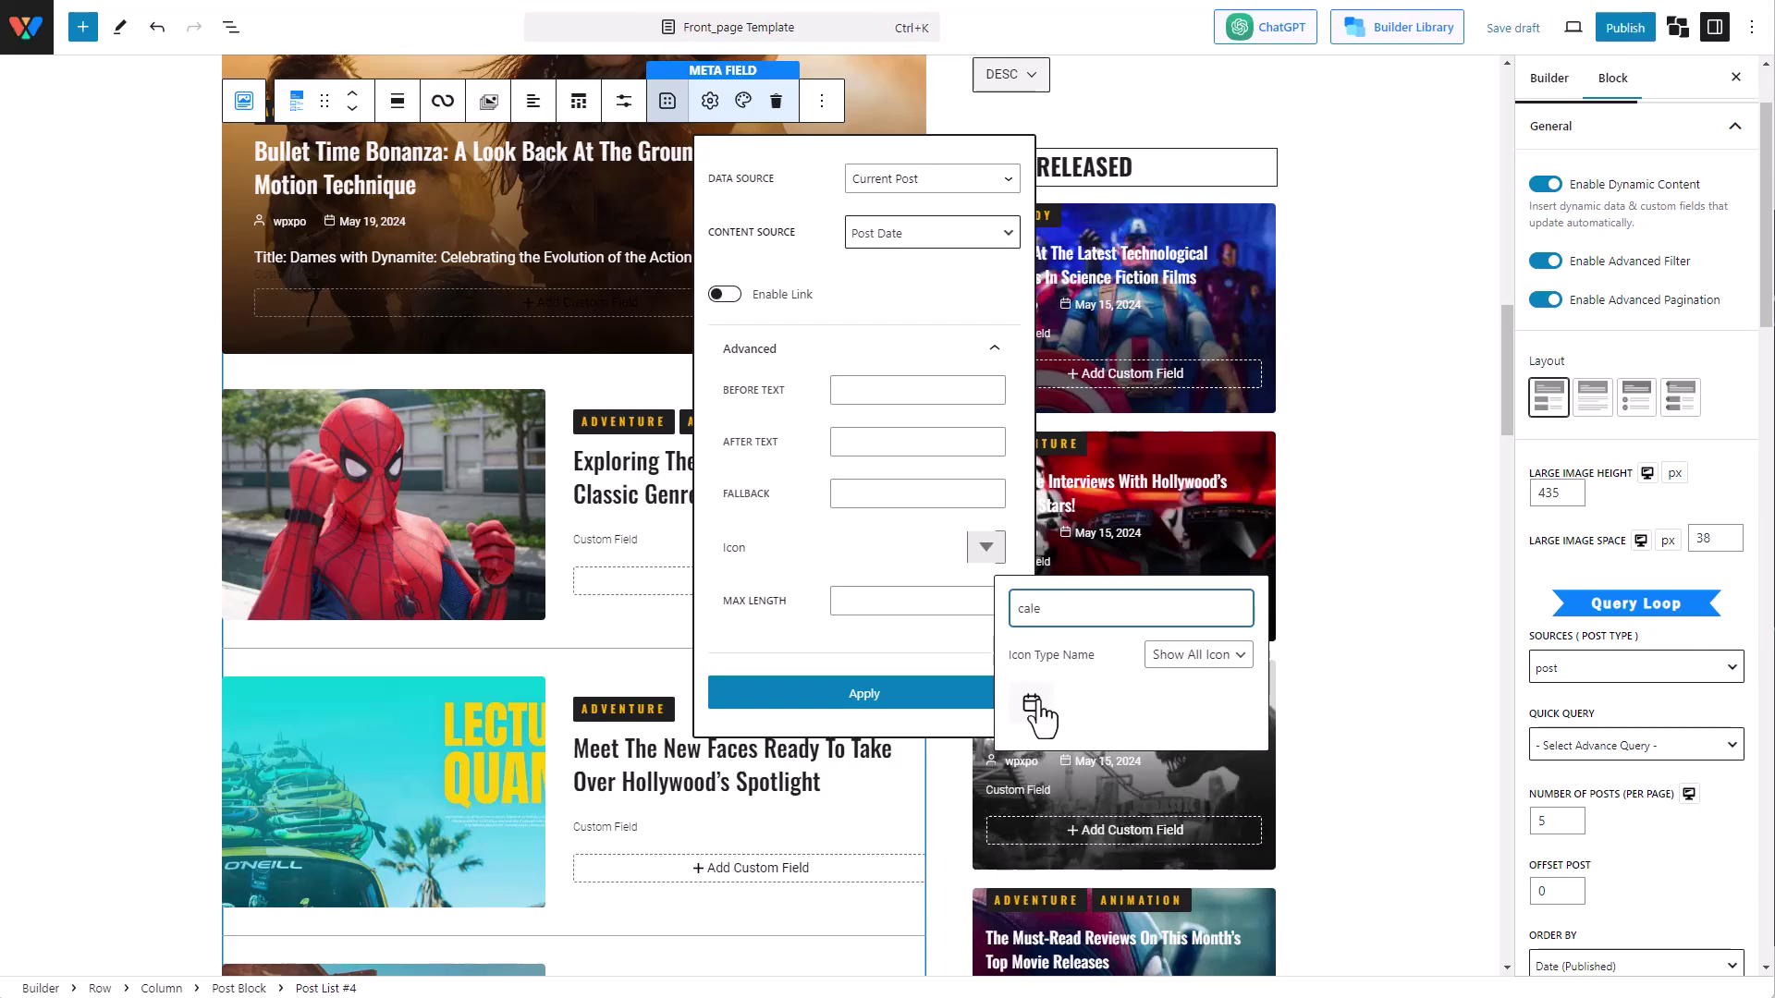
left_click(1032, 704)
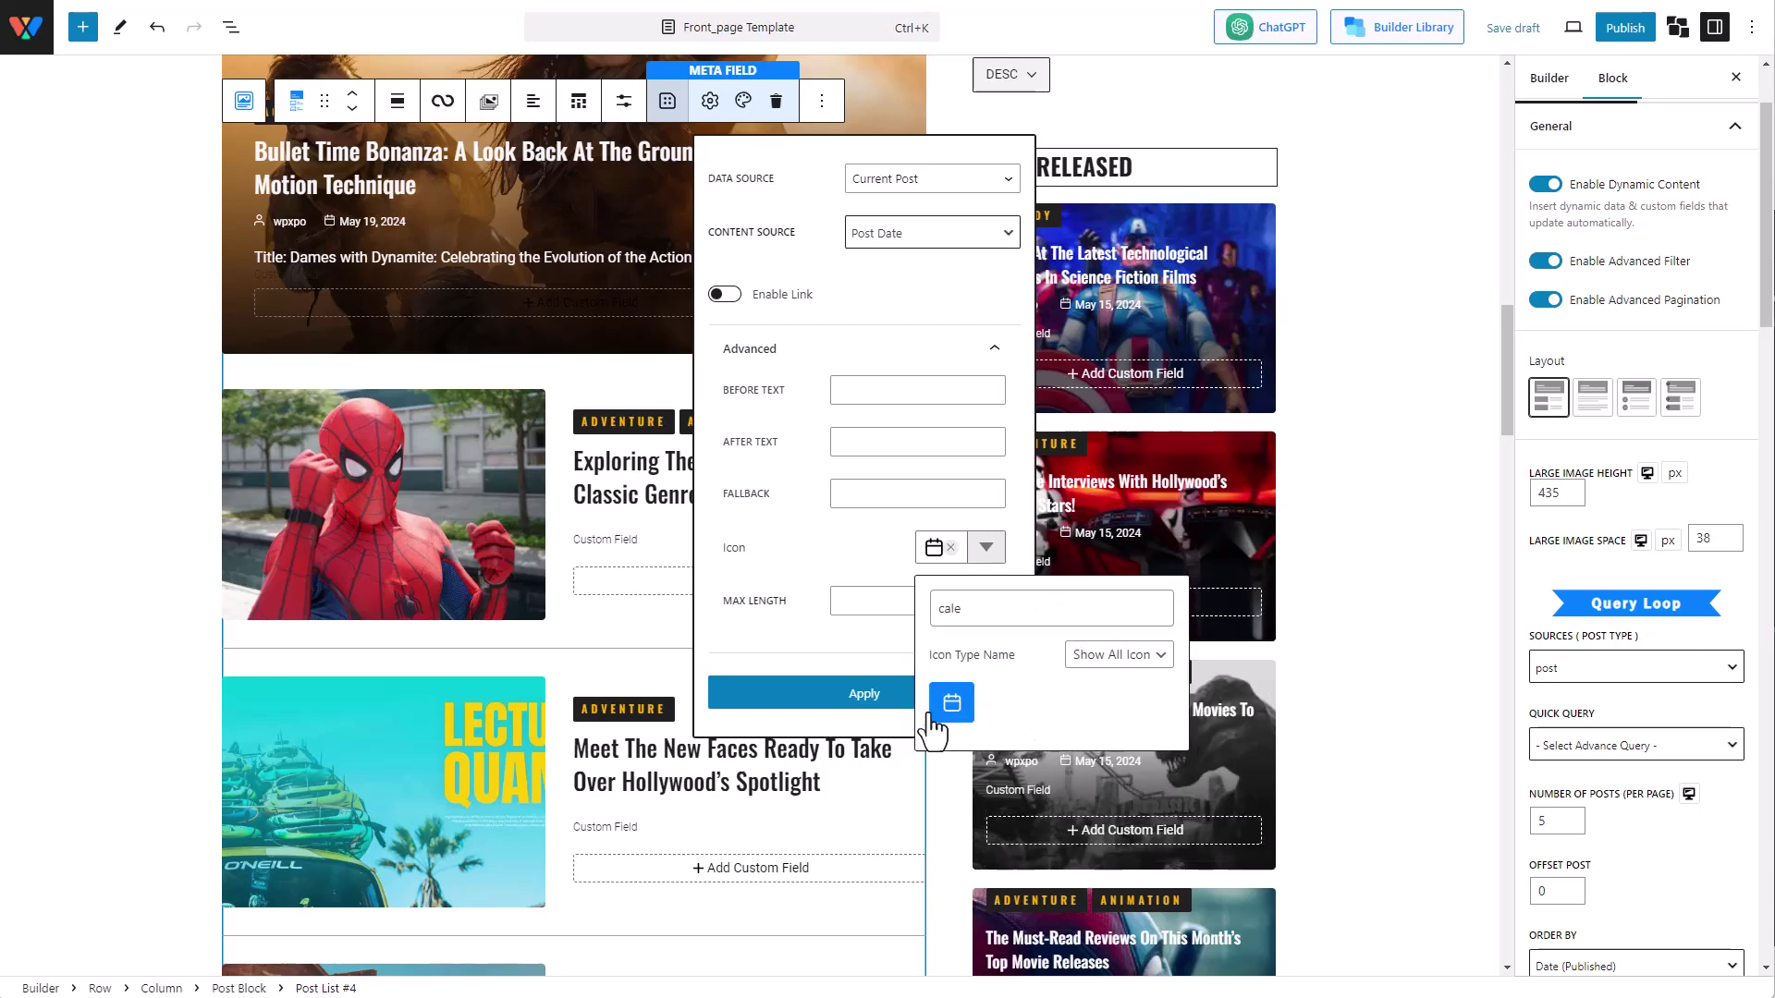
left_click(839, 664)
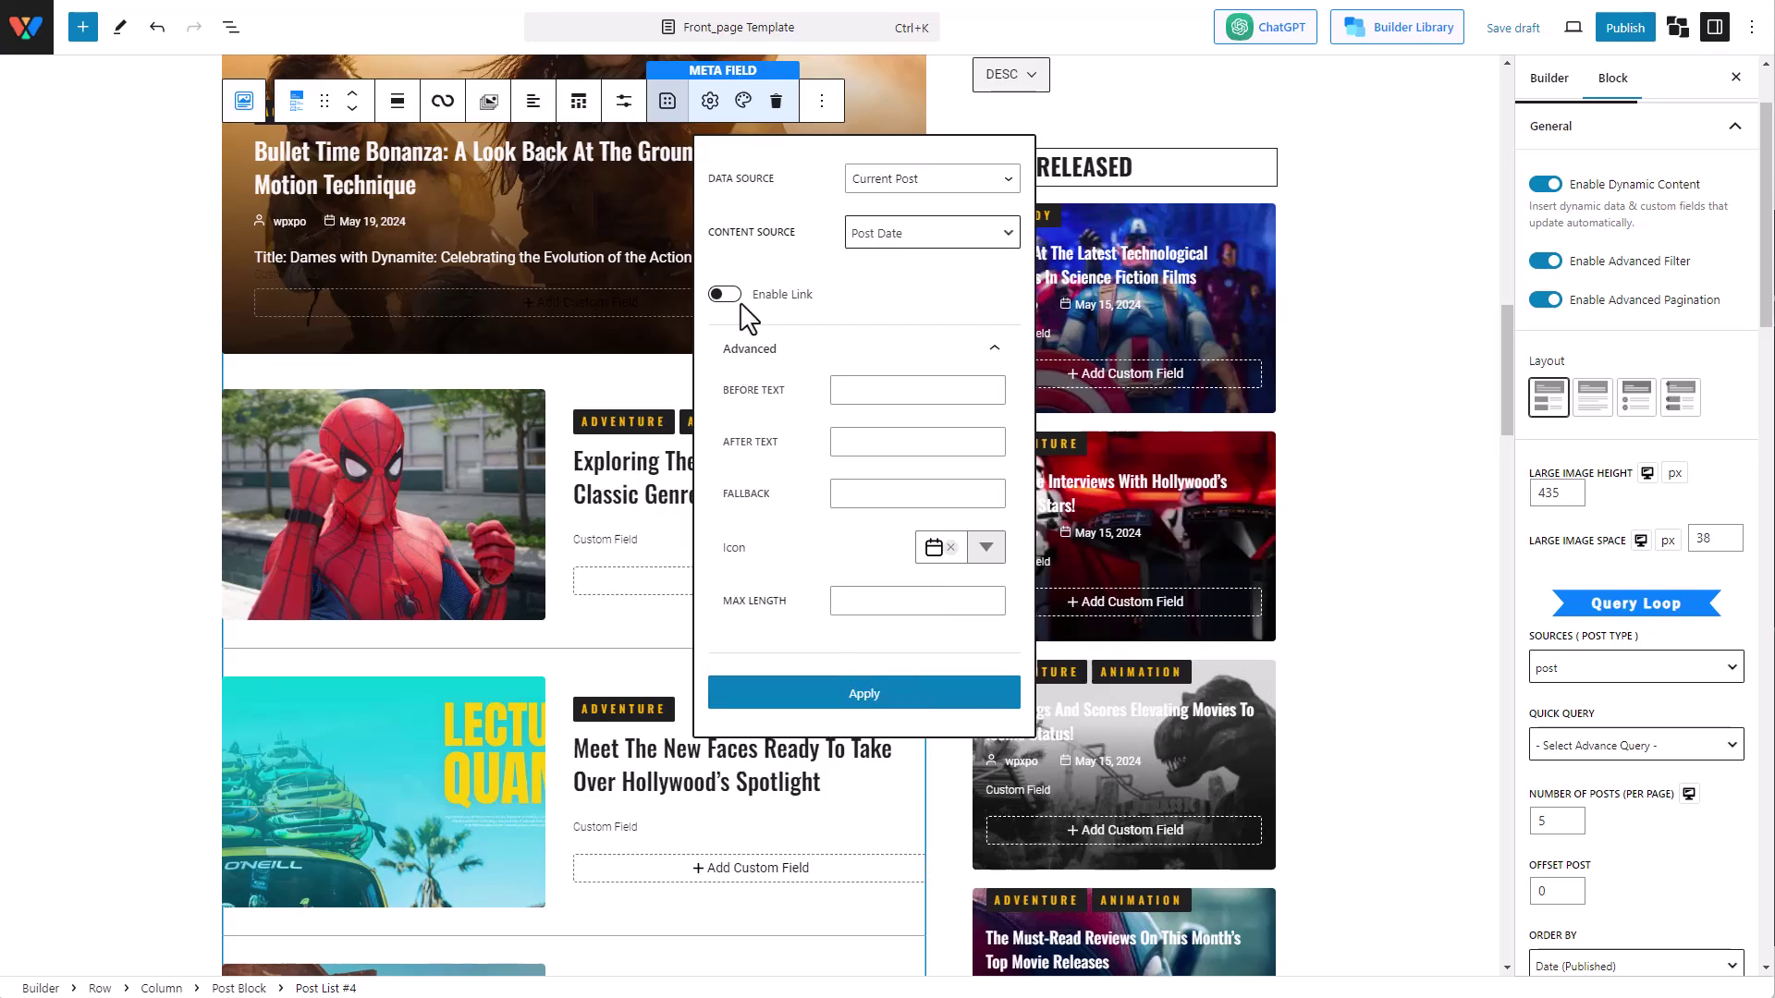
left_click(725, 295)
left_click(876, 344)
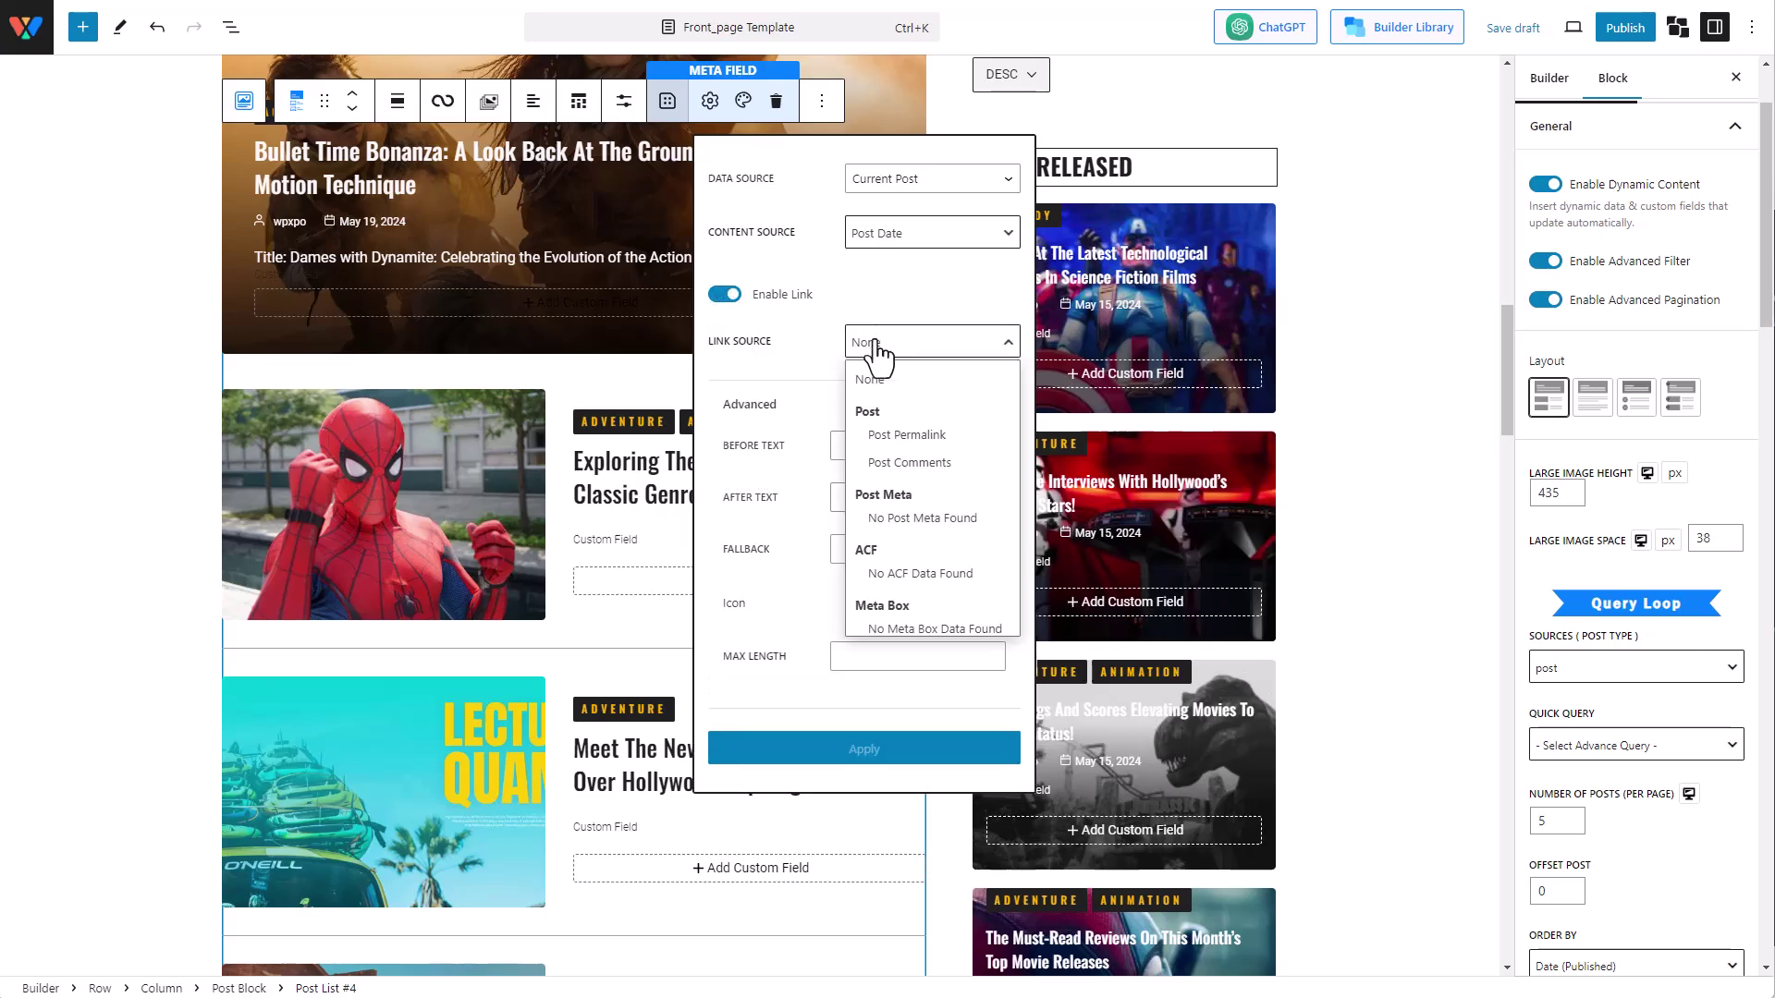
scroll(929, 494, "down", 3)
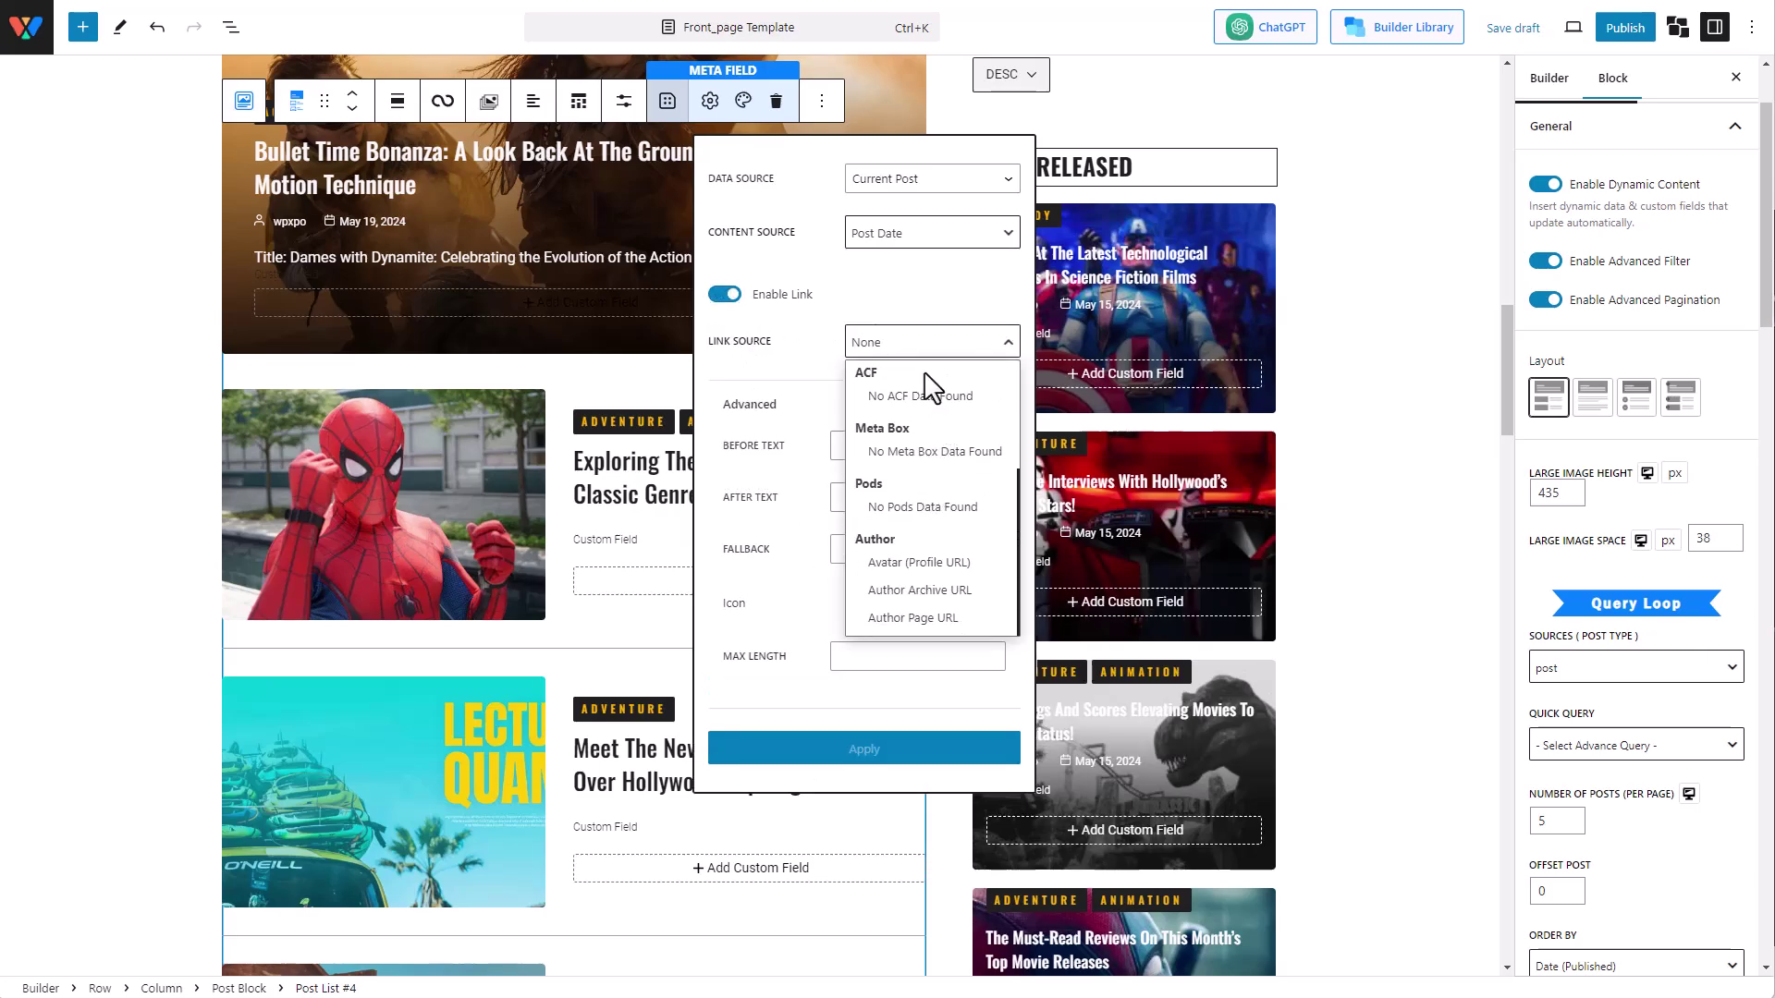
left_click(855, 346)
left_click(728, 296)
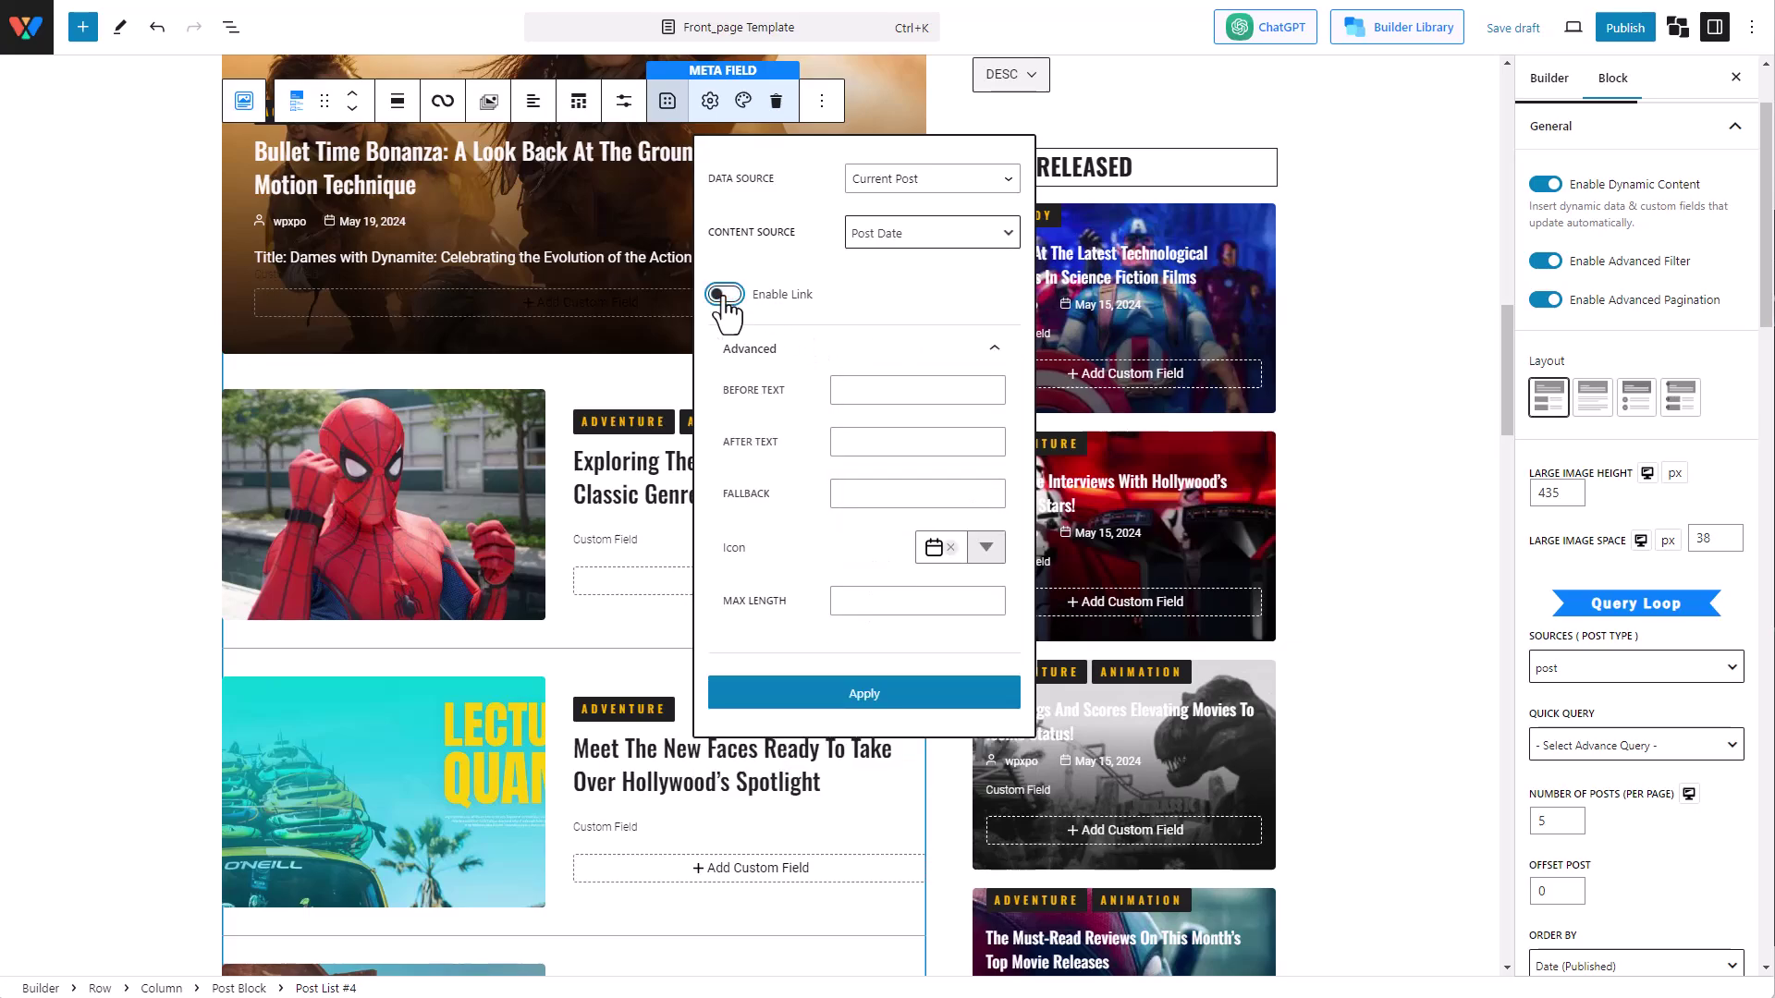
- Apply the Post Date custom field settings to the Recent Stories post list
left_click(837, 708)
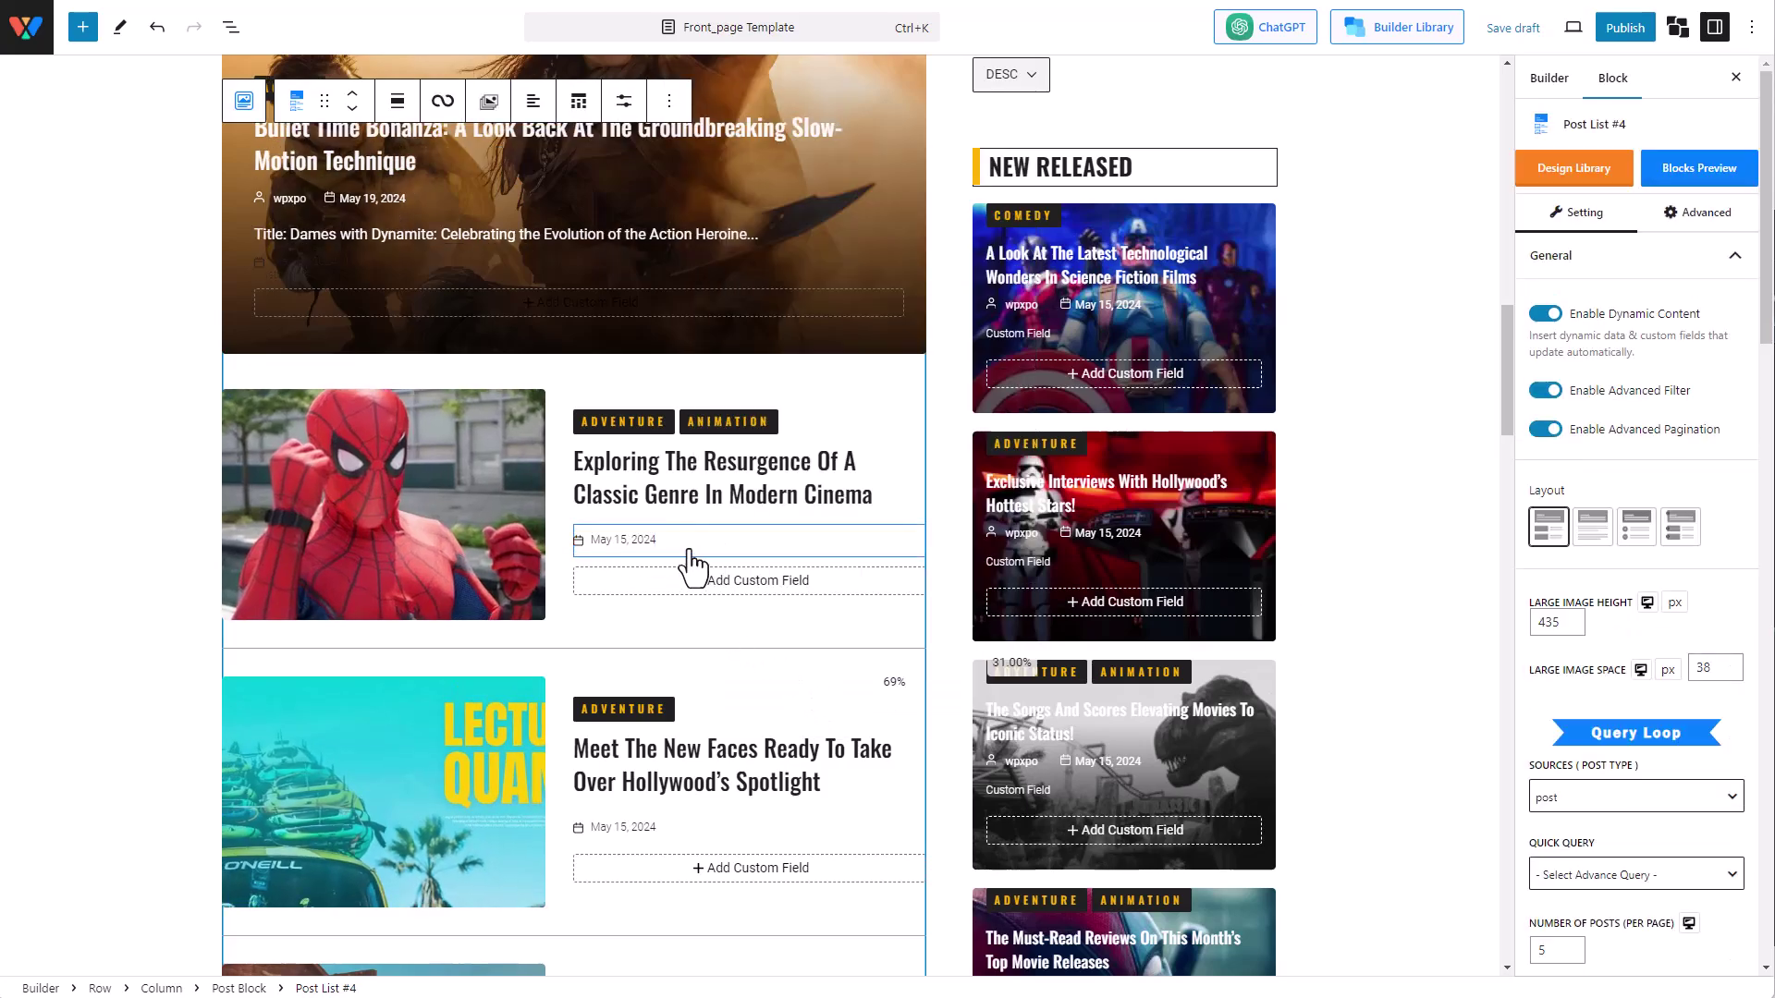
- Add a second custom field beside the post date in the Recent Stories posts' meta group
left_click(720, 554)
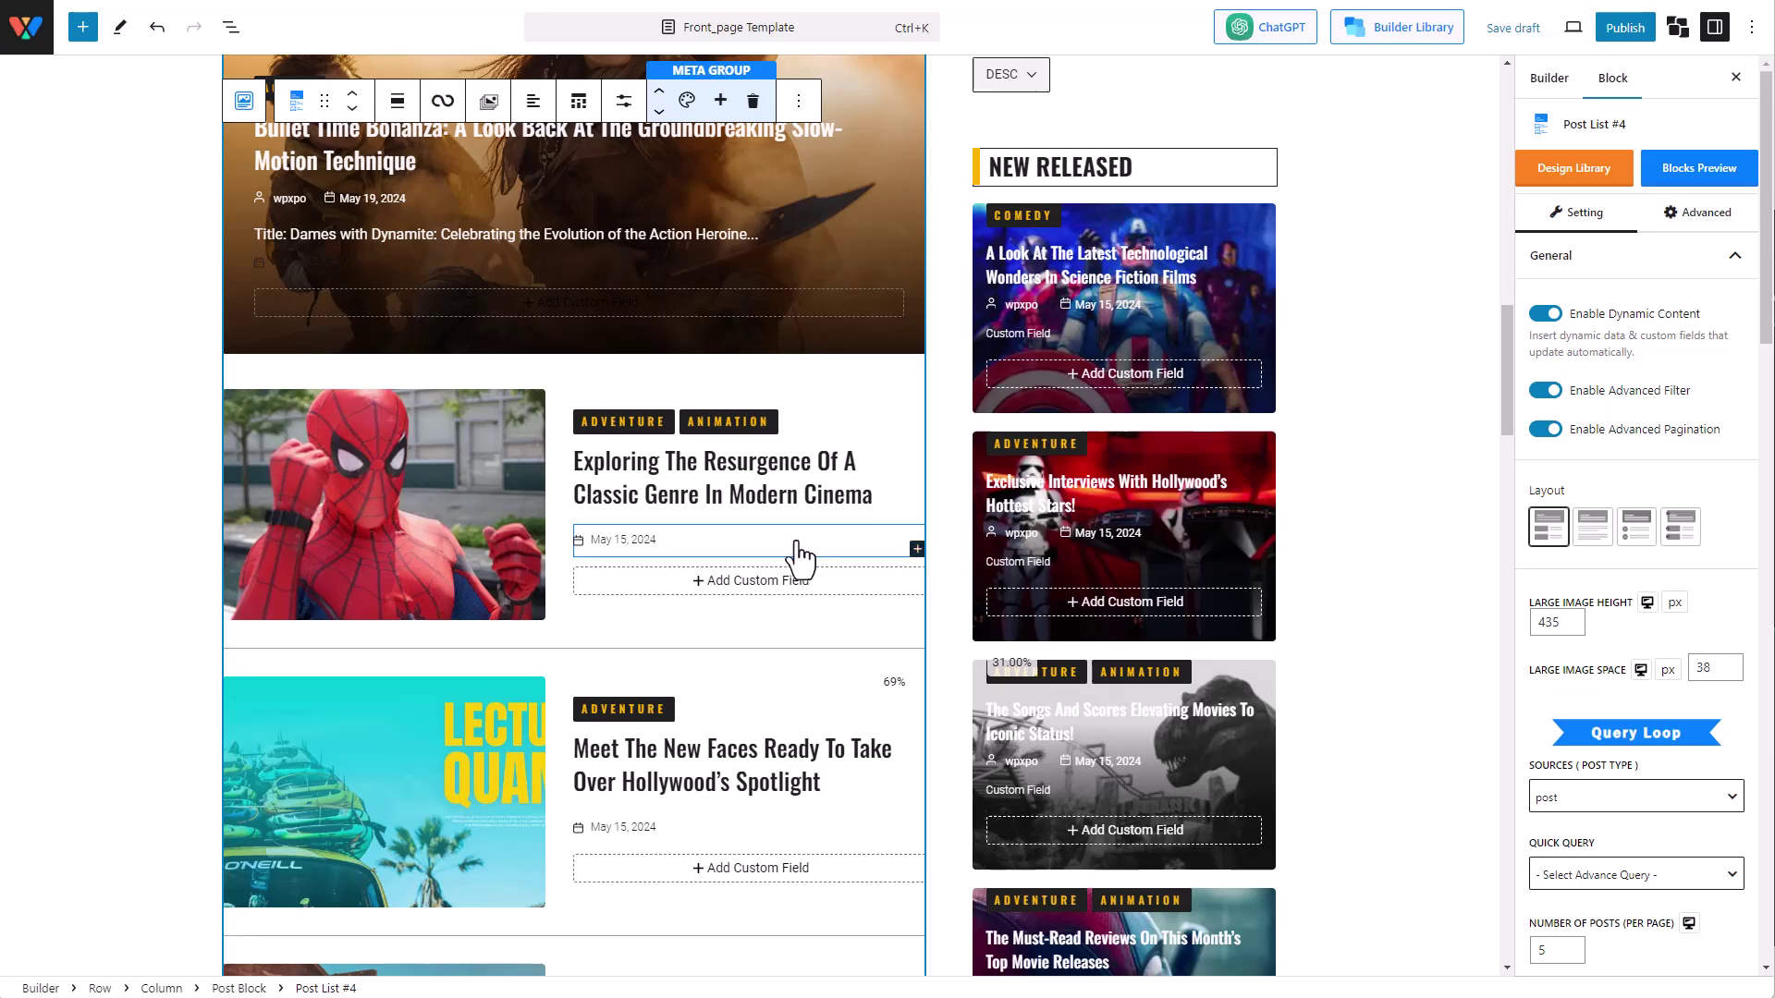
left_click(917, 549)
left_click(712, 544)
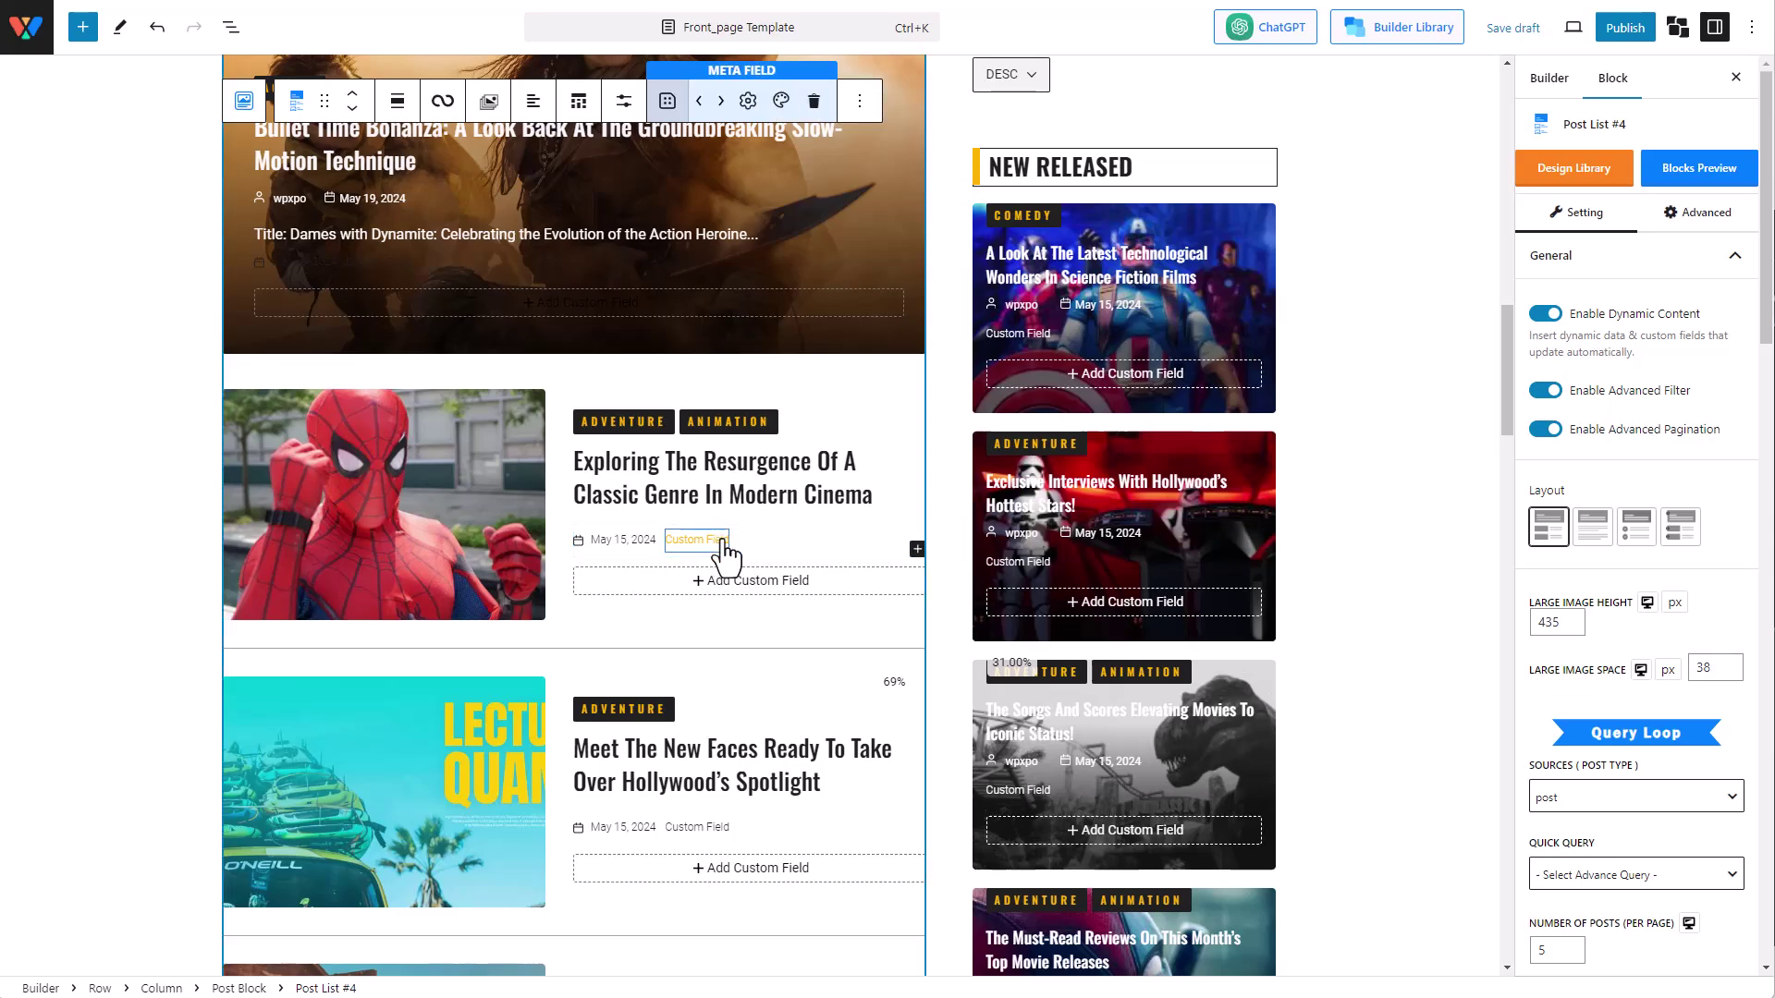
- Set the new field's data source to Current Post and its content source to the author's Name
left_click(749, 104)
left_click(952, 185)
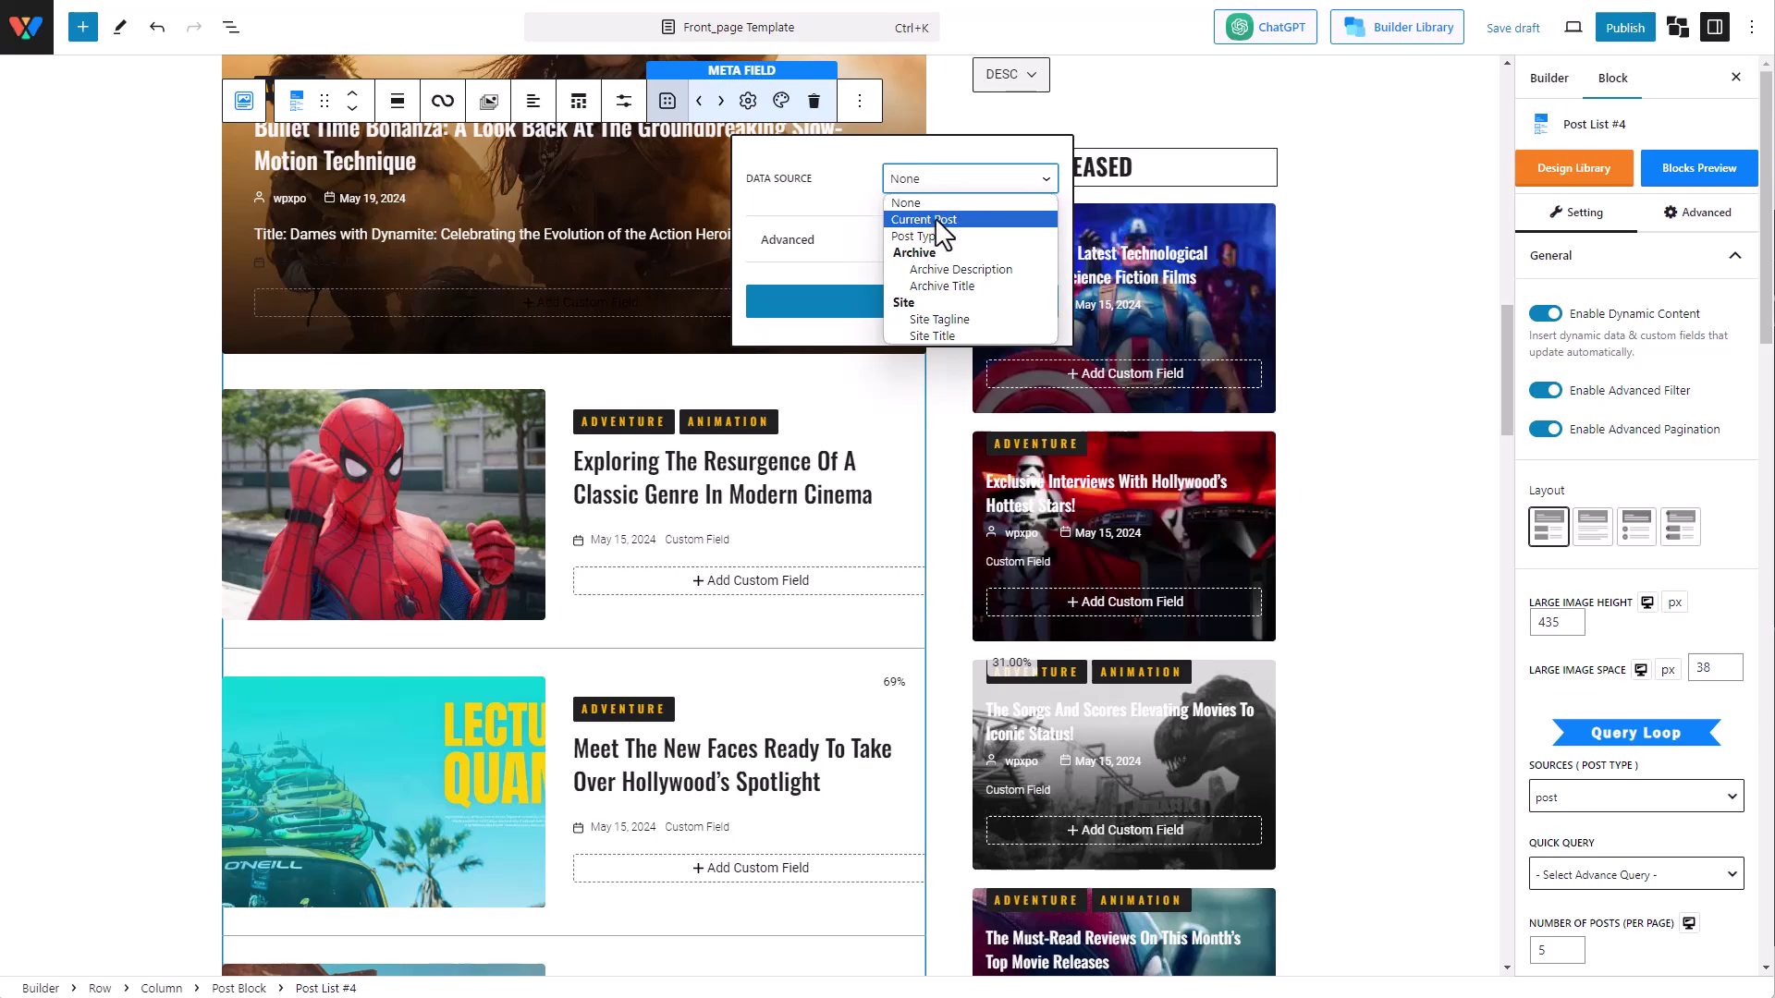
left_click(934, 219)
left_click(952, 236)
scroll(964, 333, "down", 3)
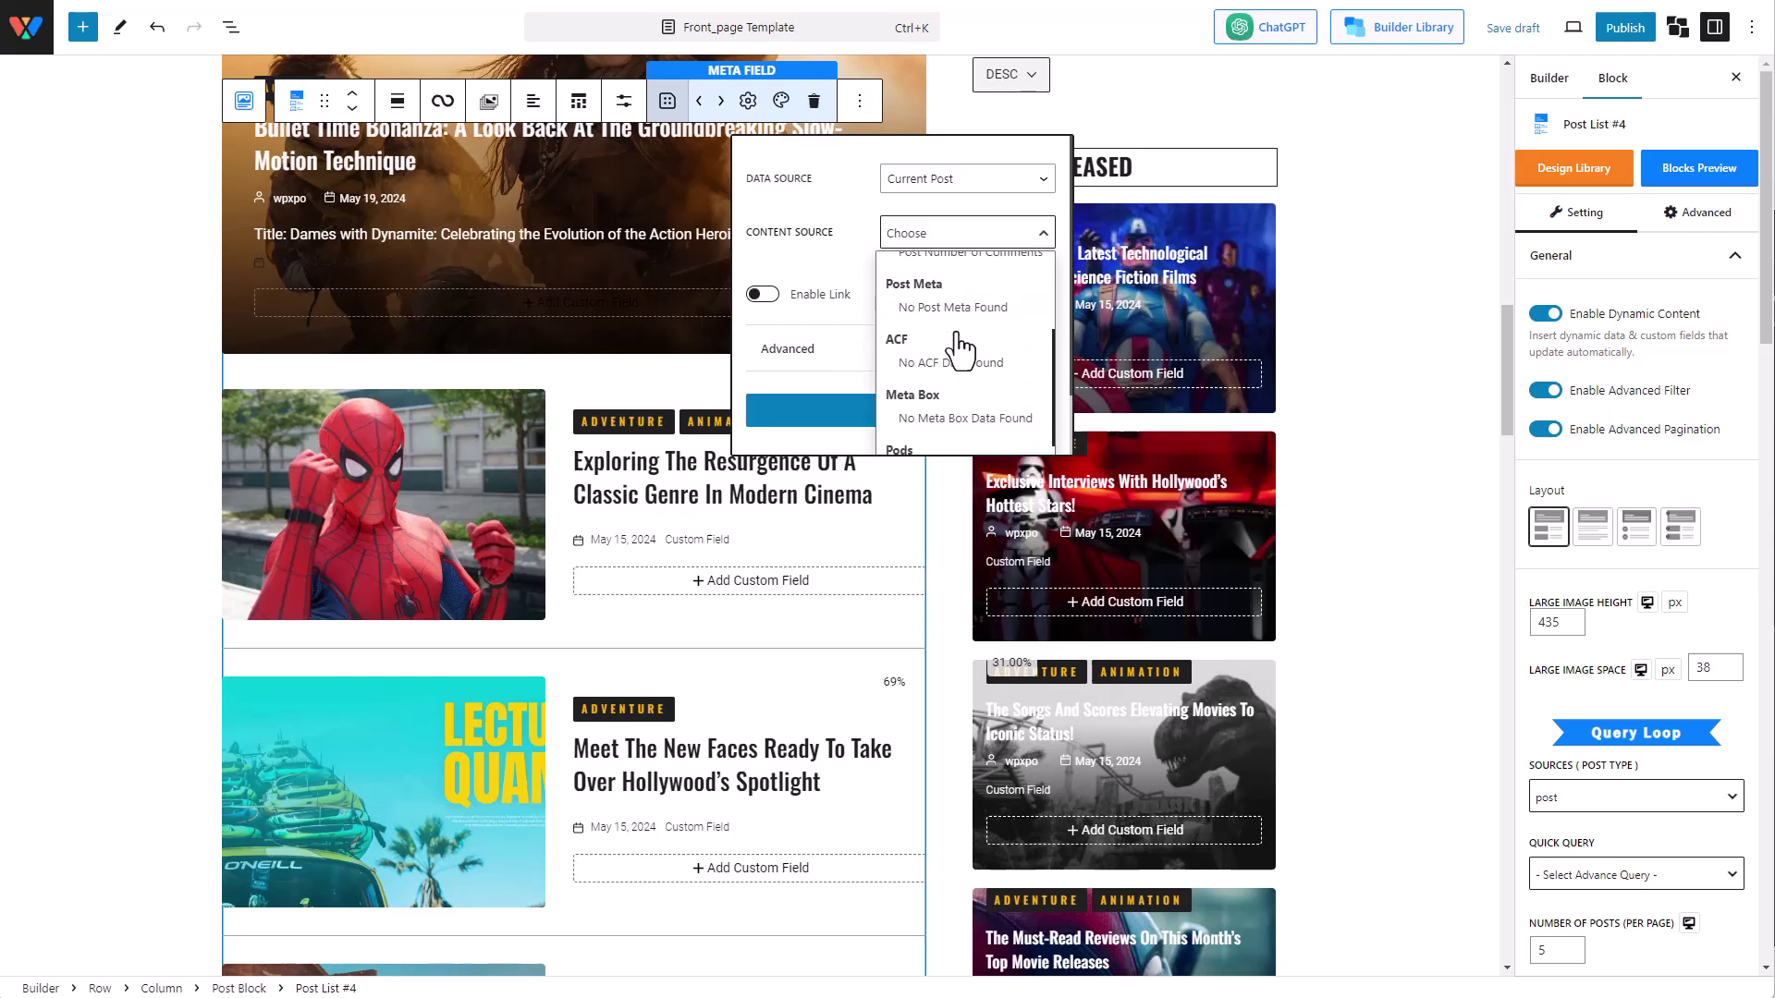
scroll(961, 356, "up", 3)
scroll(951, 404, "down", 5)
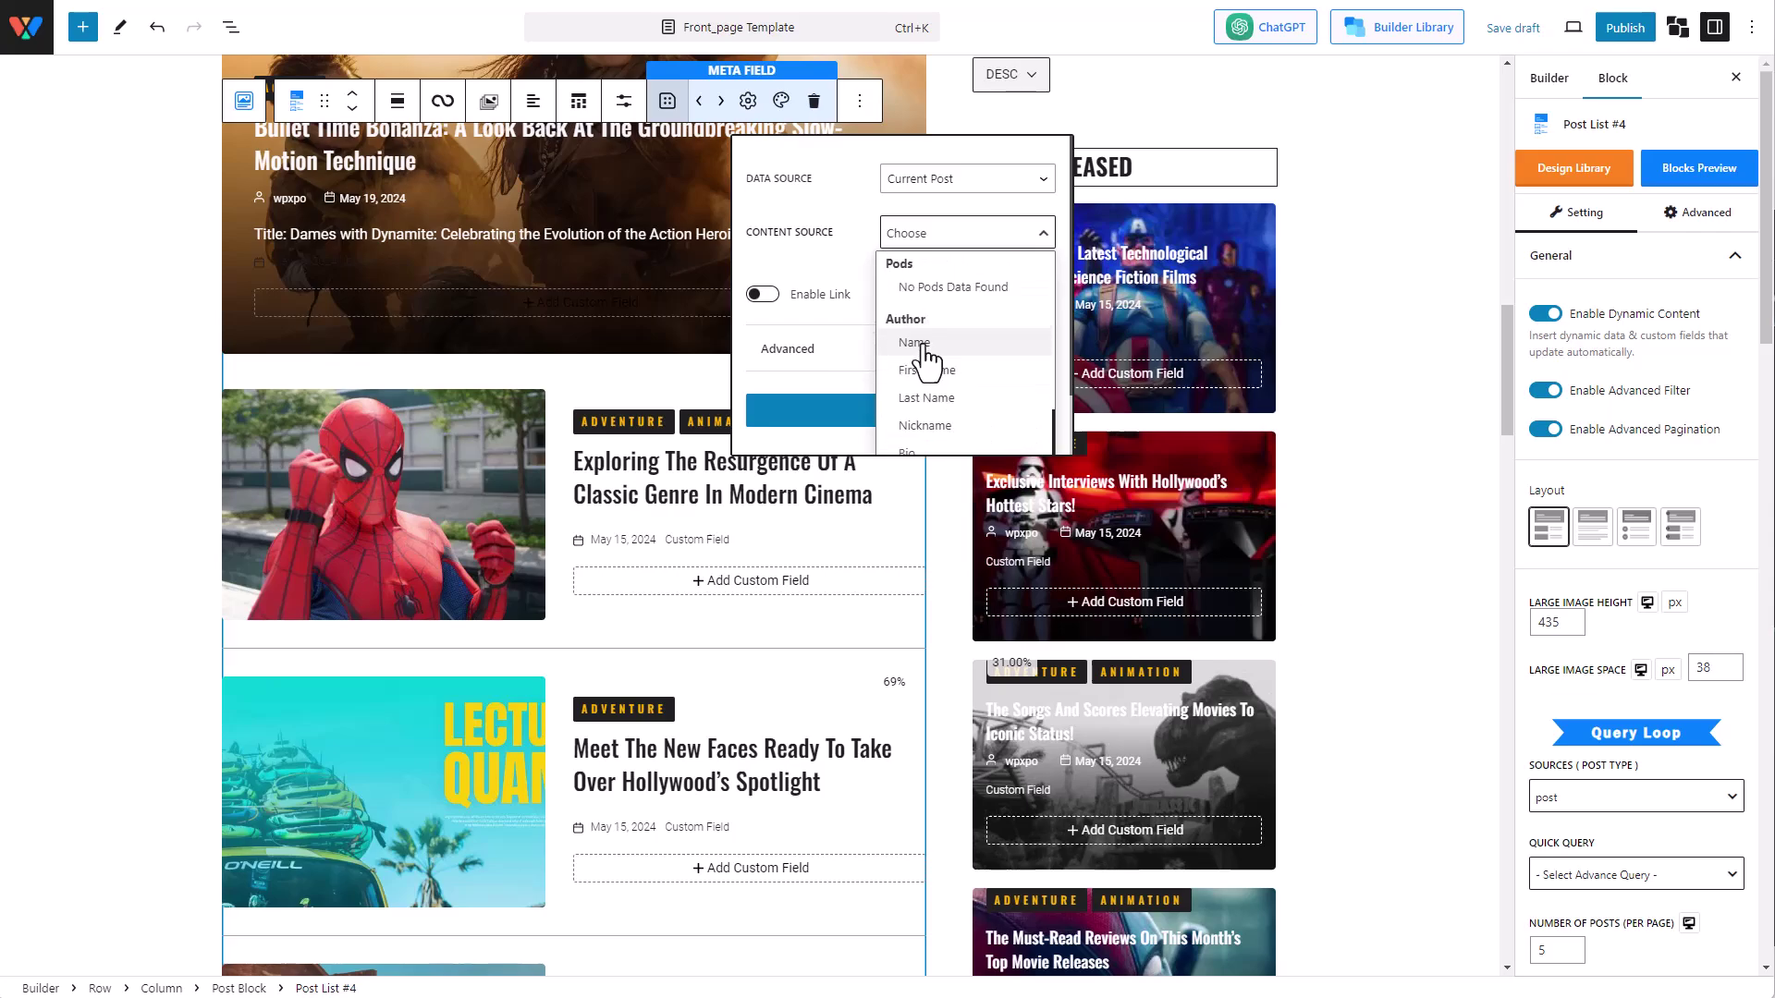
left_click(914, 343)
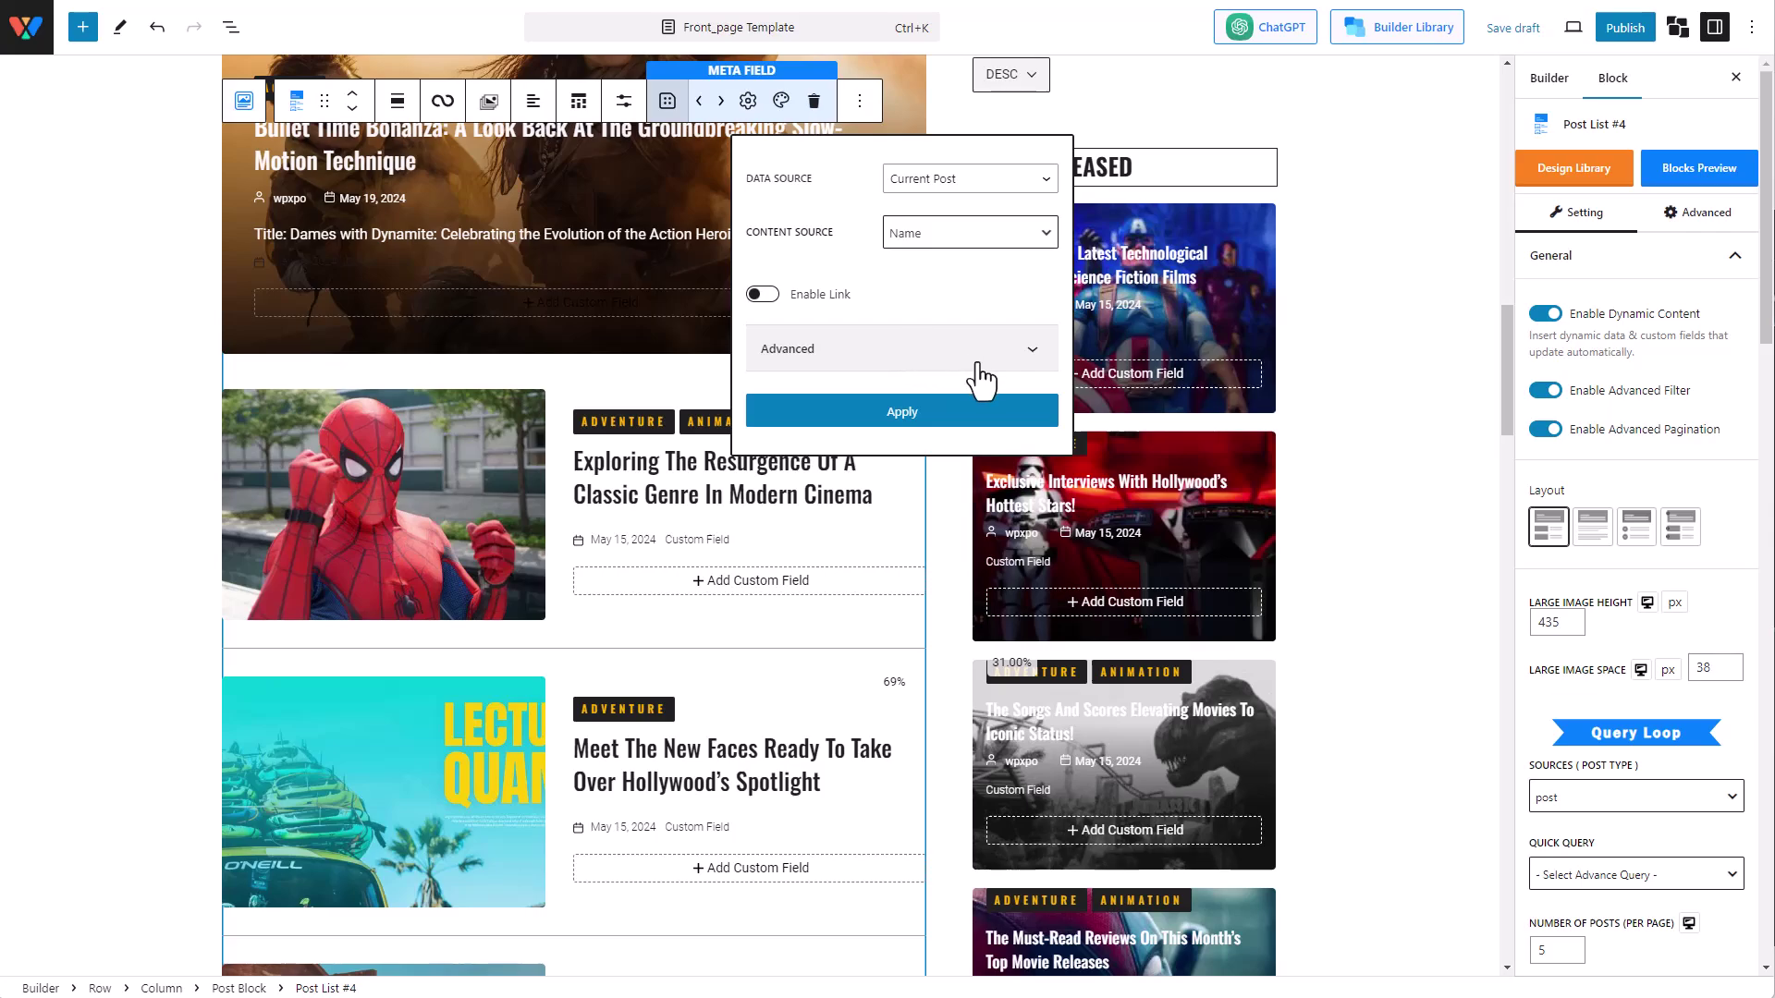
- Assign the outlined person icon to the author name field and apply its settings
left_click(969, 363)
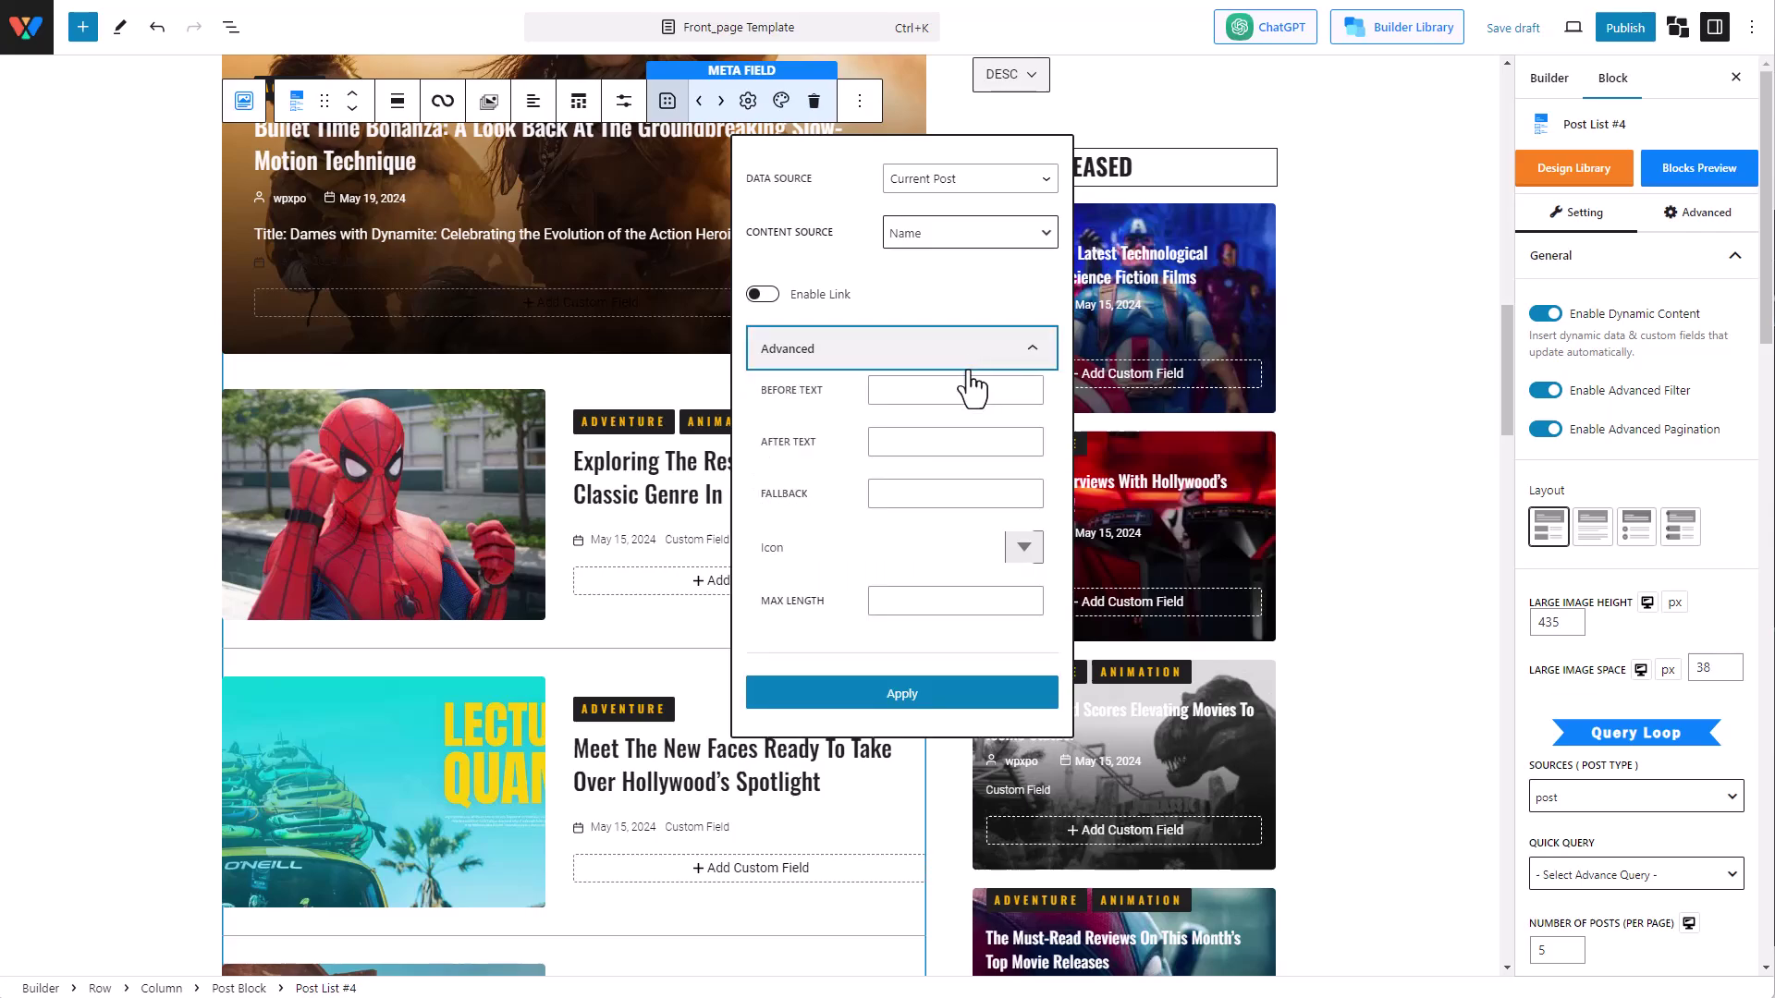
left_click(1026, 550)
scroll(1188, 744, "down", 10)
scroll(1190, 768, "down", 10)
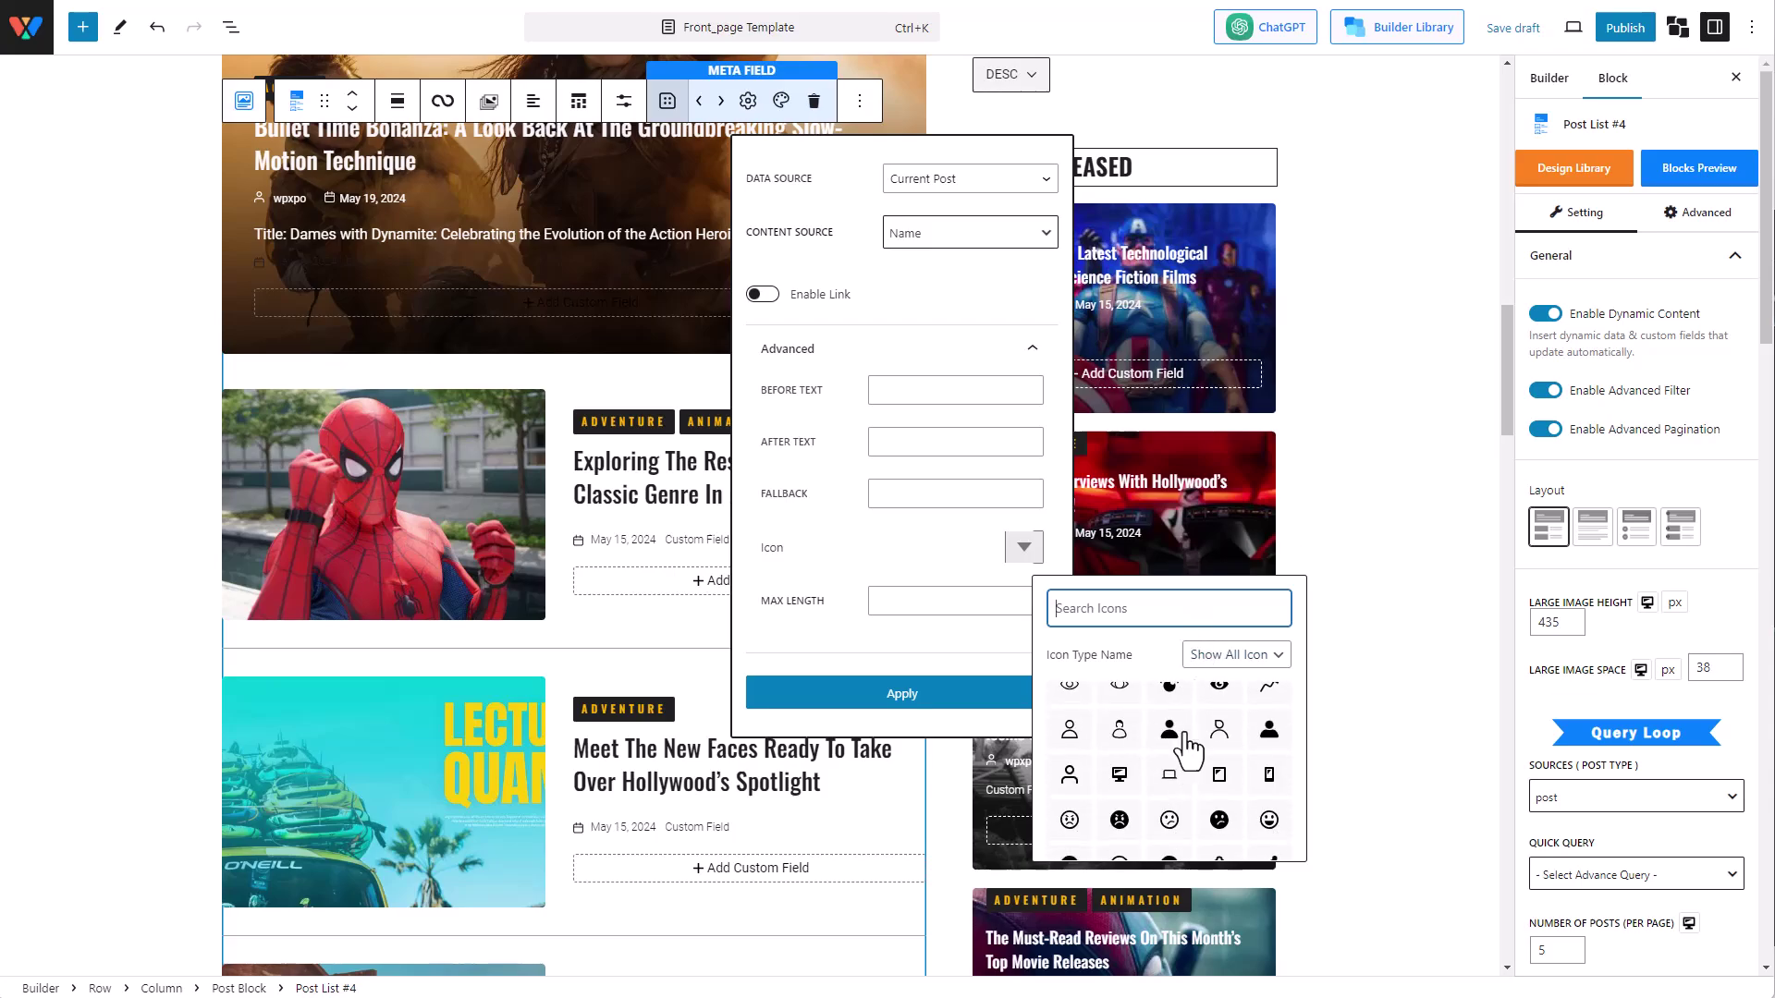
left_click(1169, 731)
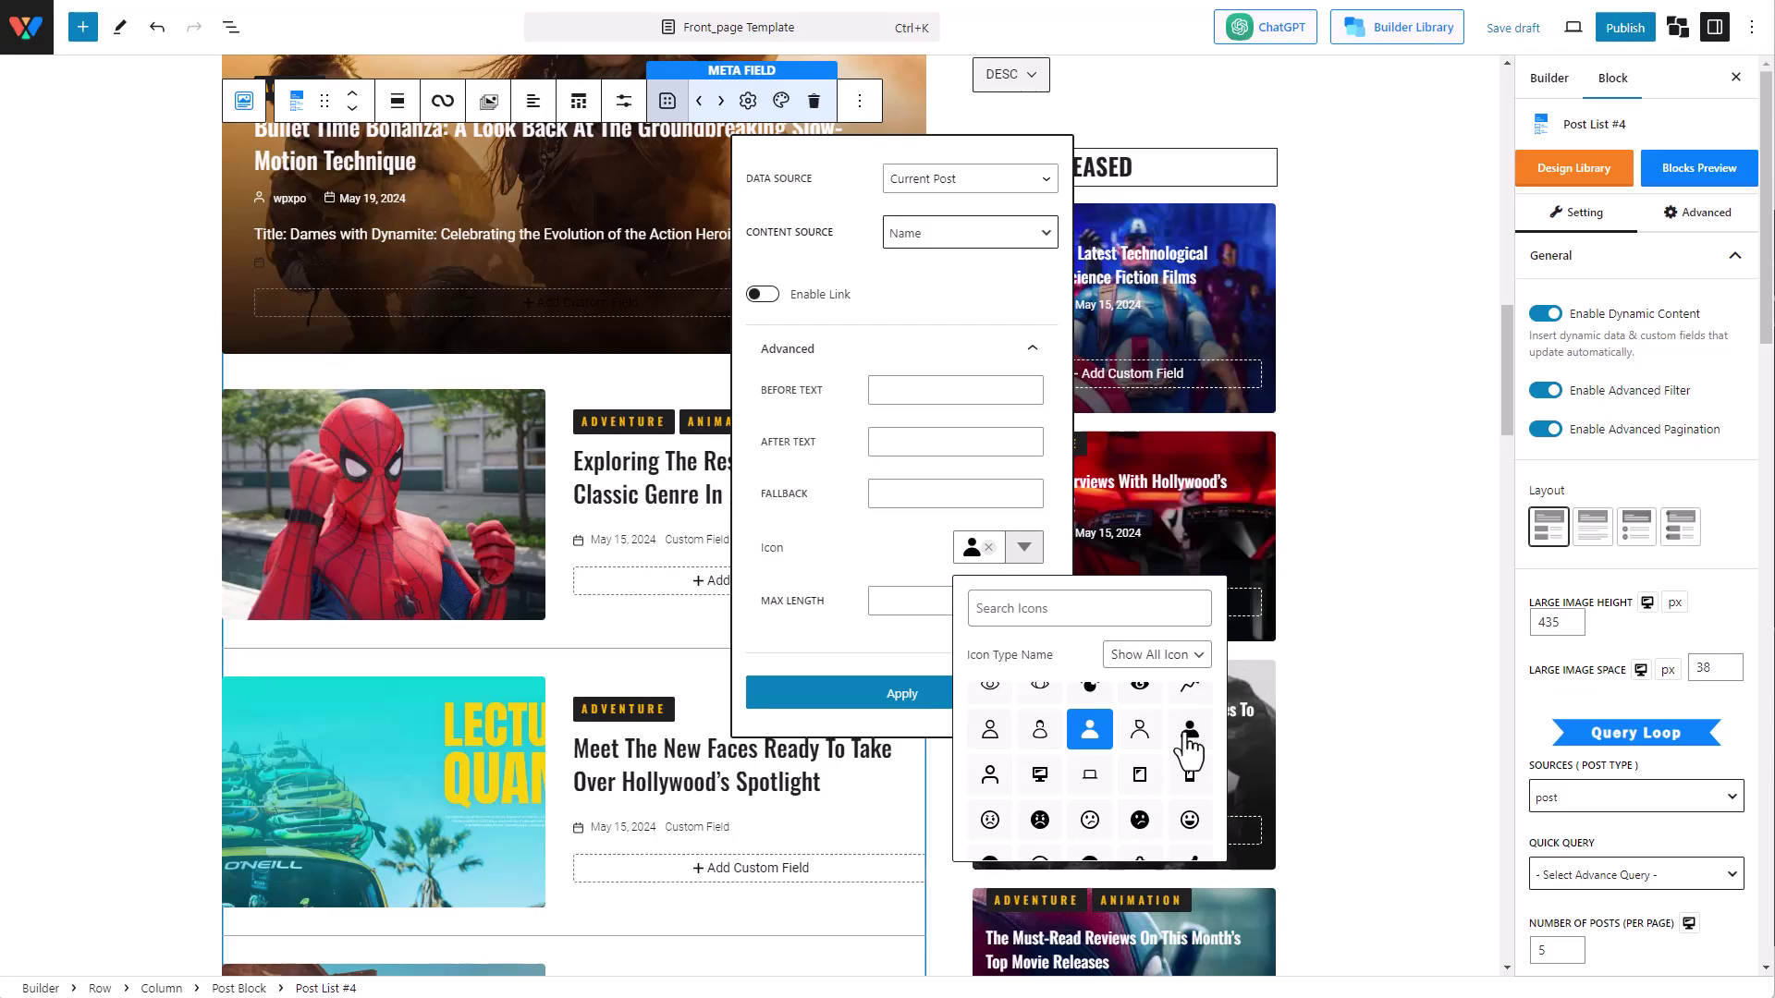
left_click(1039, 730)
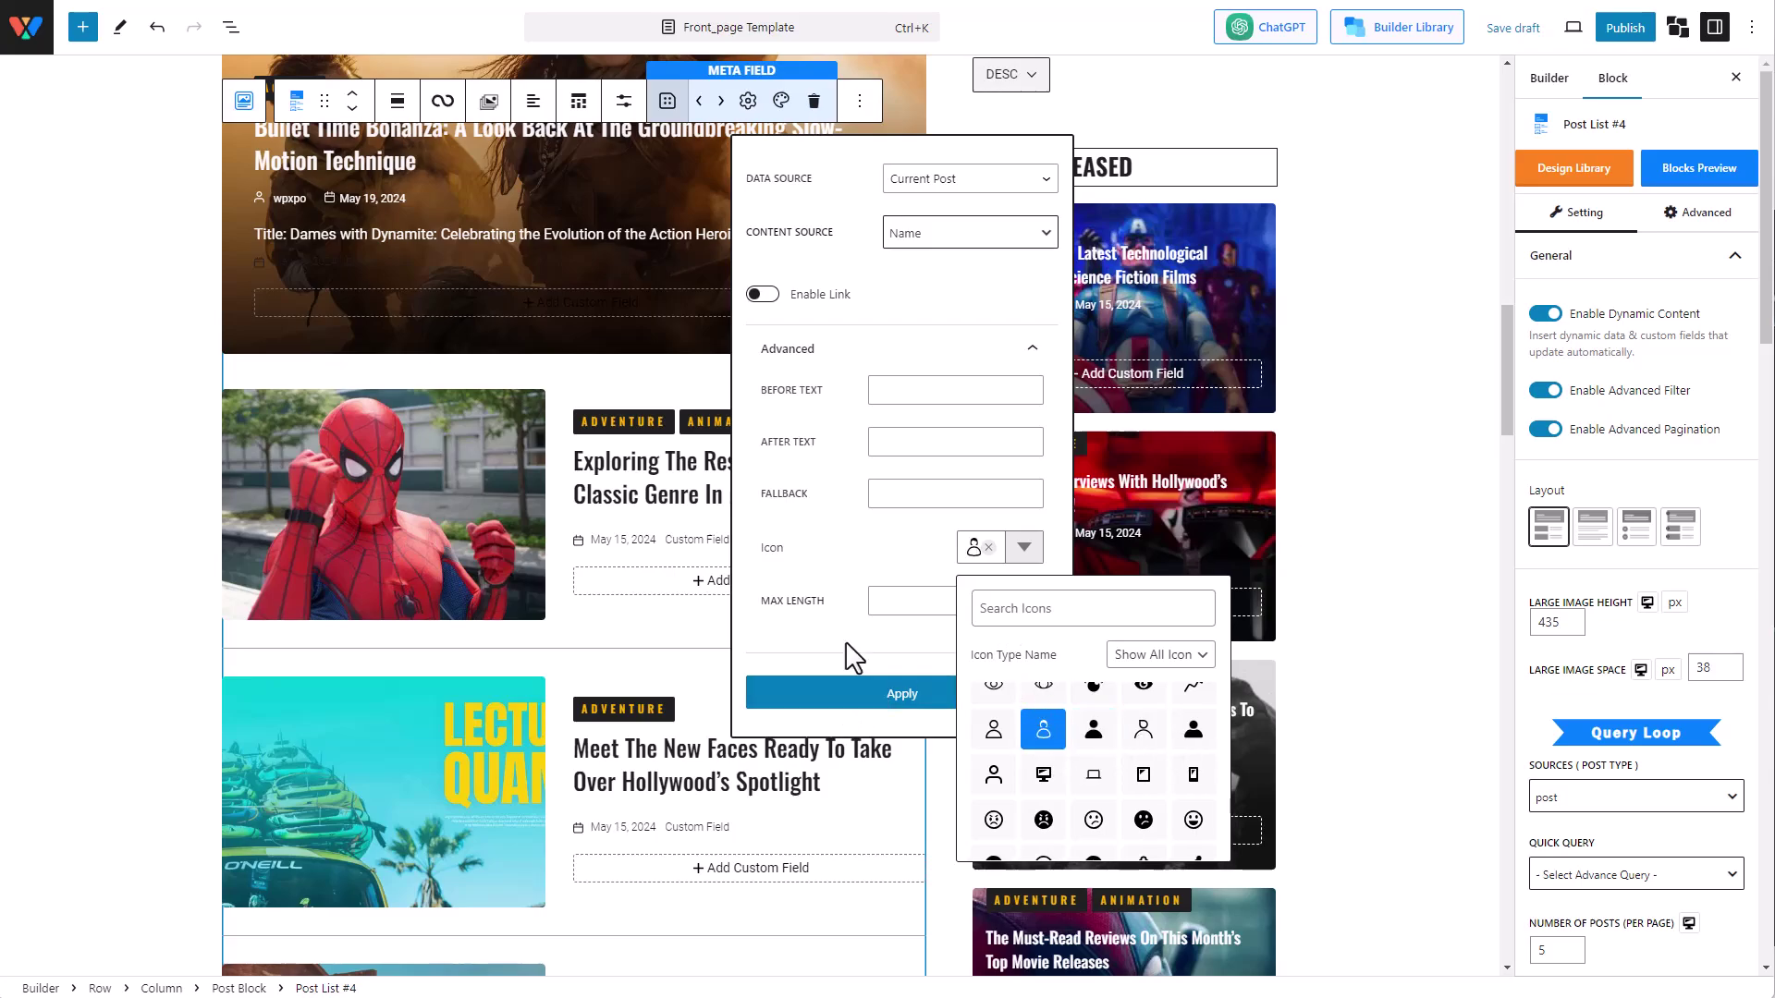
left_click(851, 698)
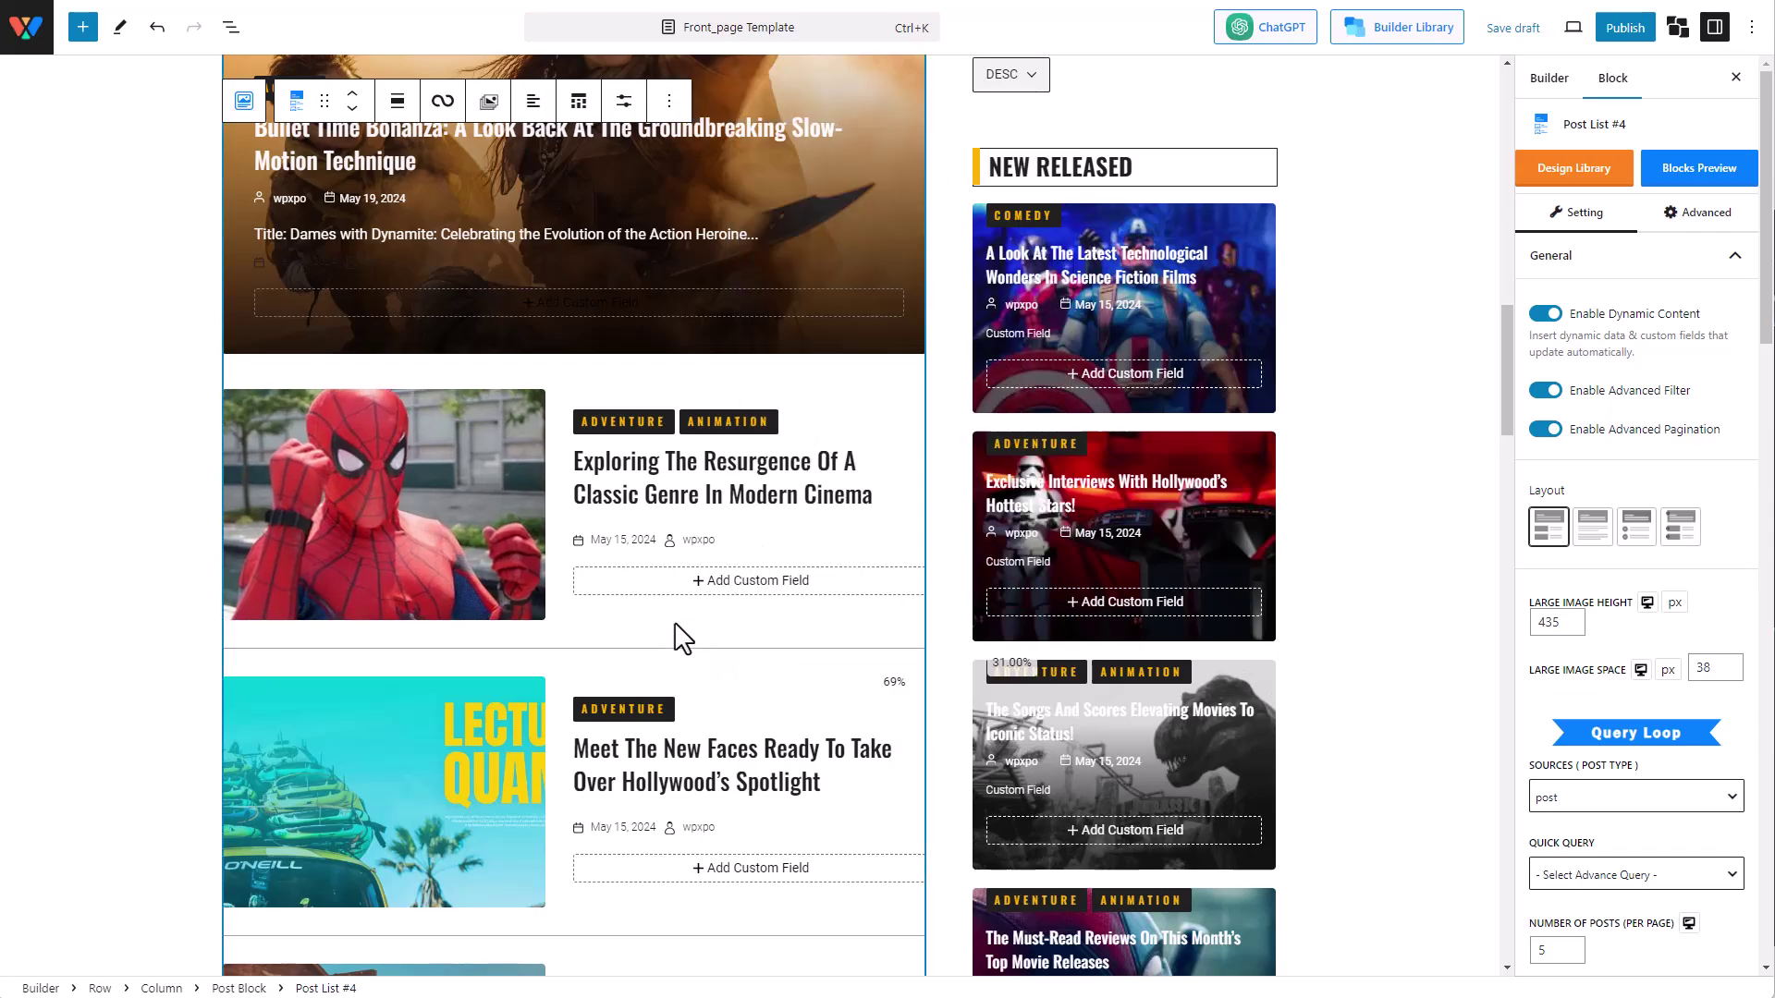
- Add a custom field below the date and author row with Current Post as data source and Post Excerpt as content source
left_click(763, 591)
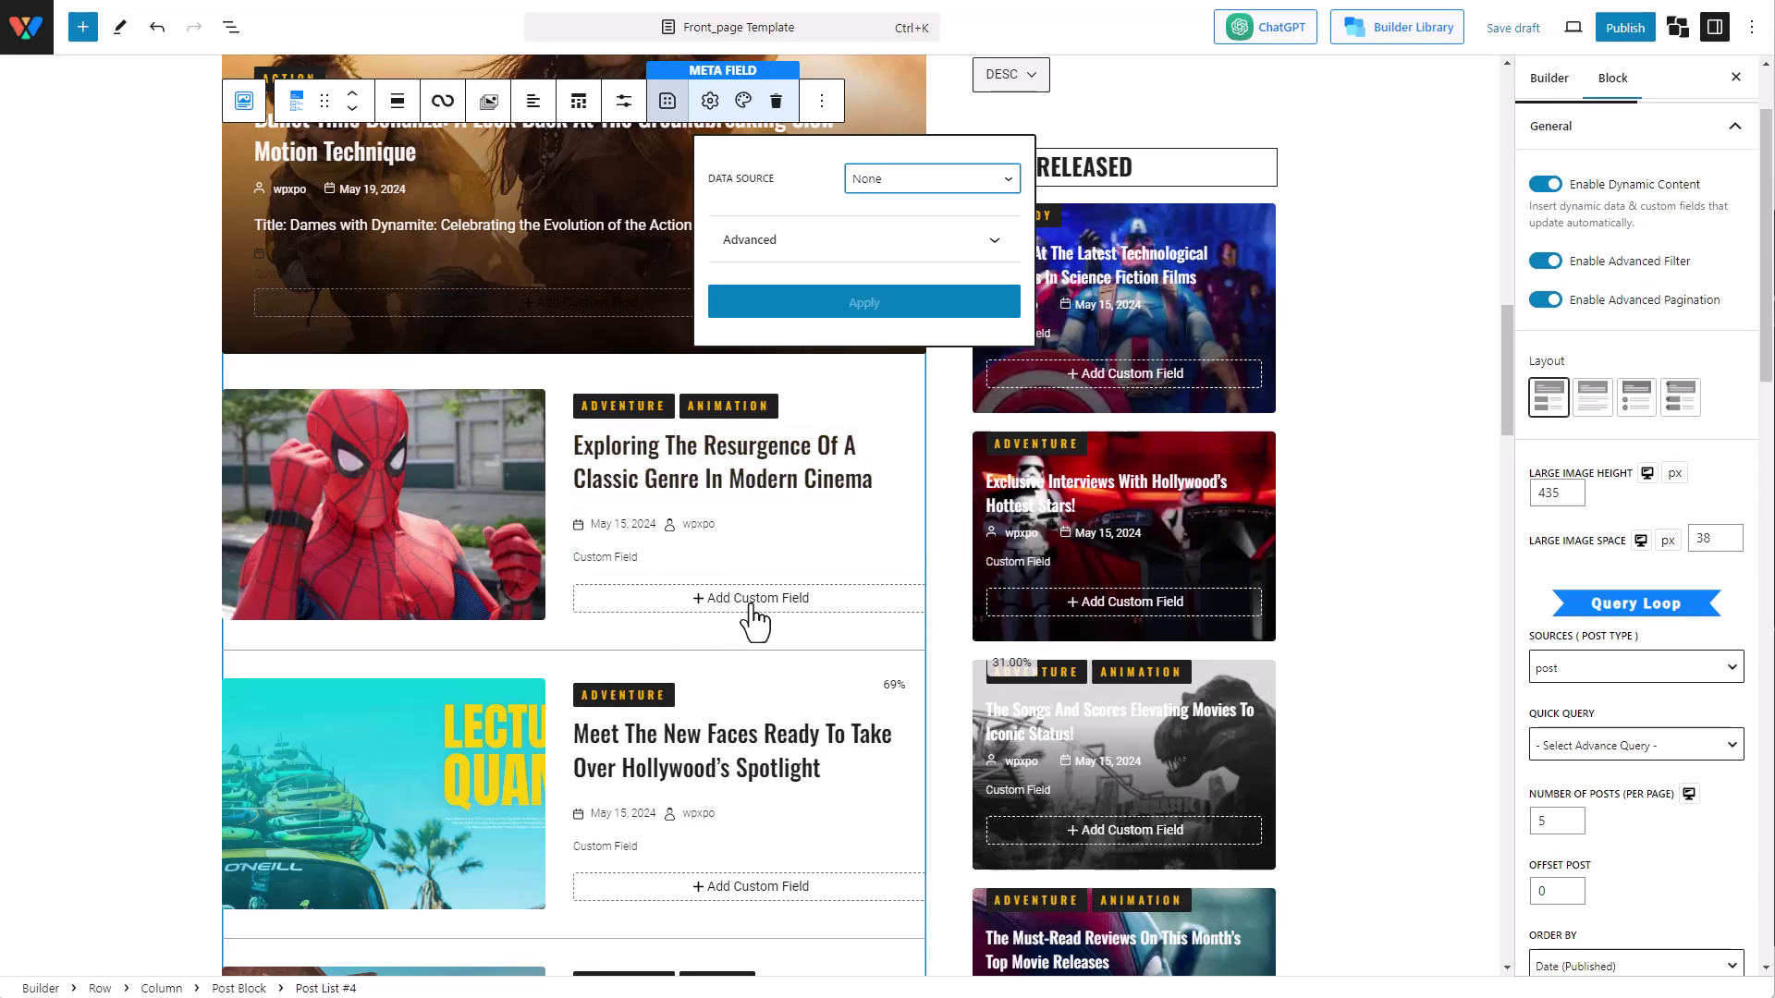
left_click(756, 610)
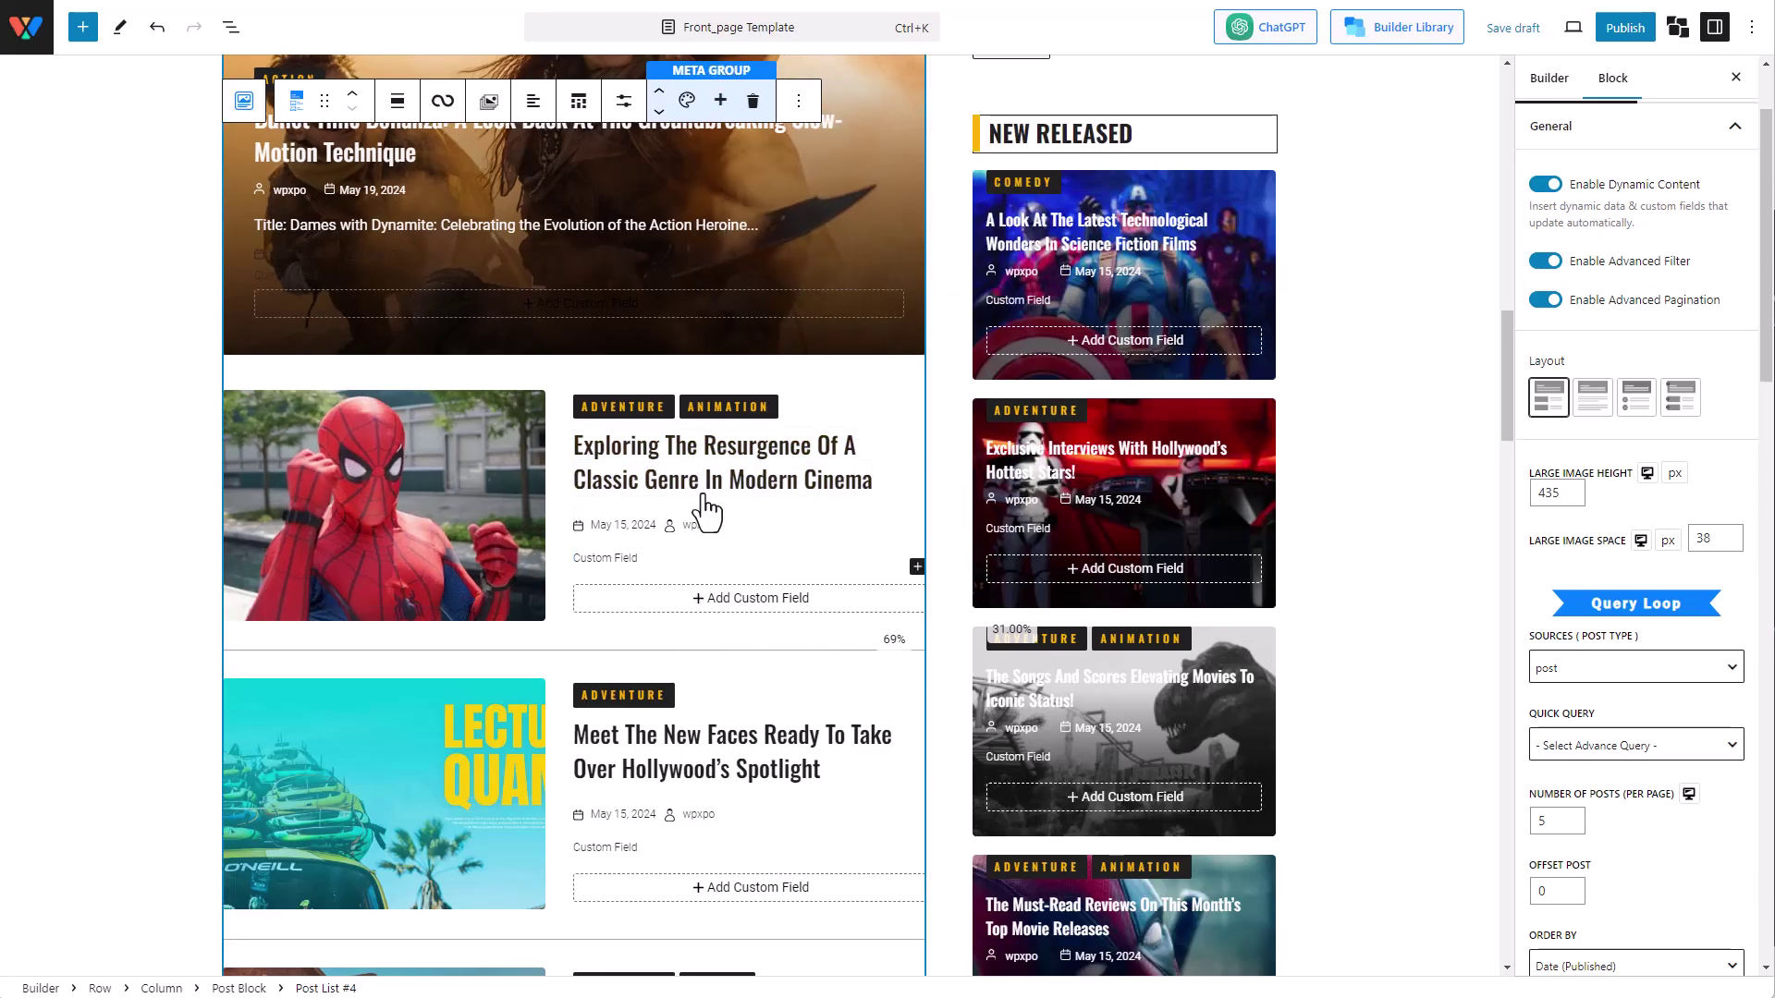
left_click(636, 559)
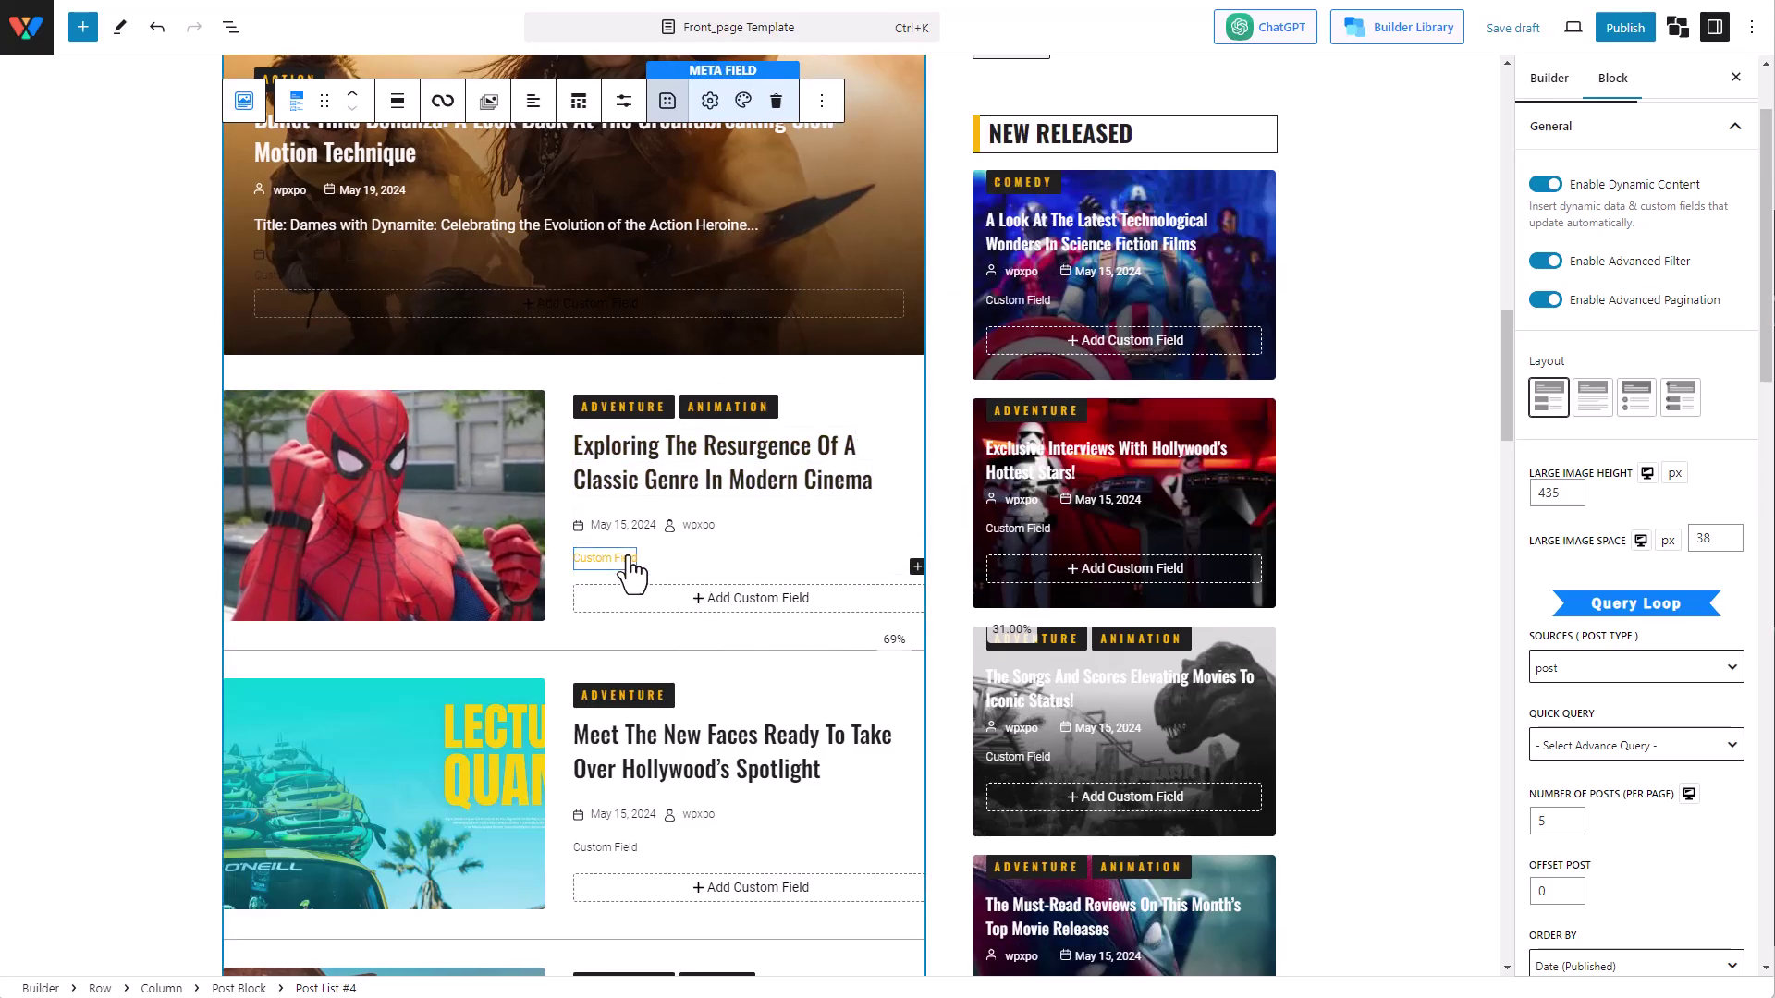
left_click(719, 105)
left_click(910, 181)
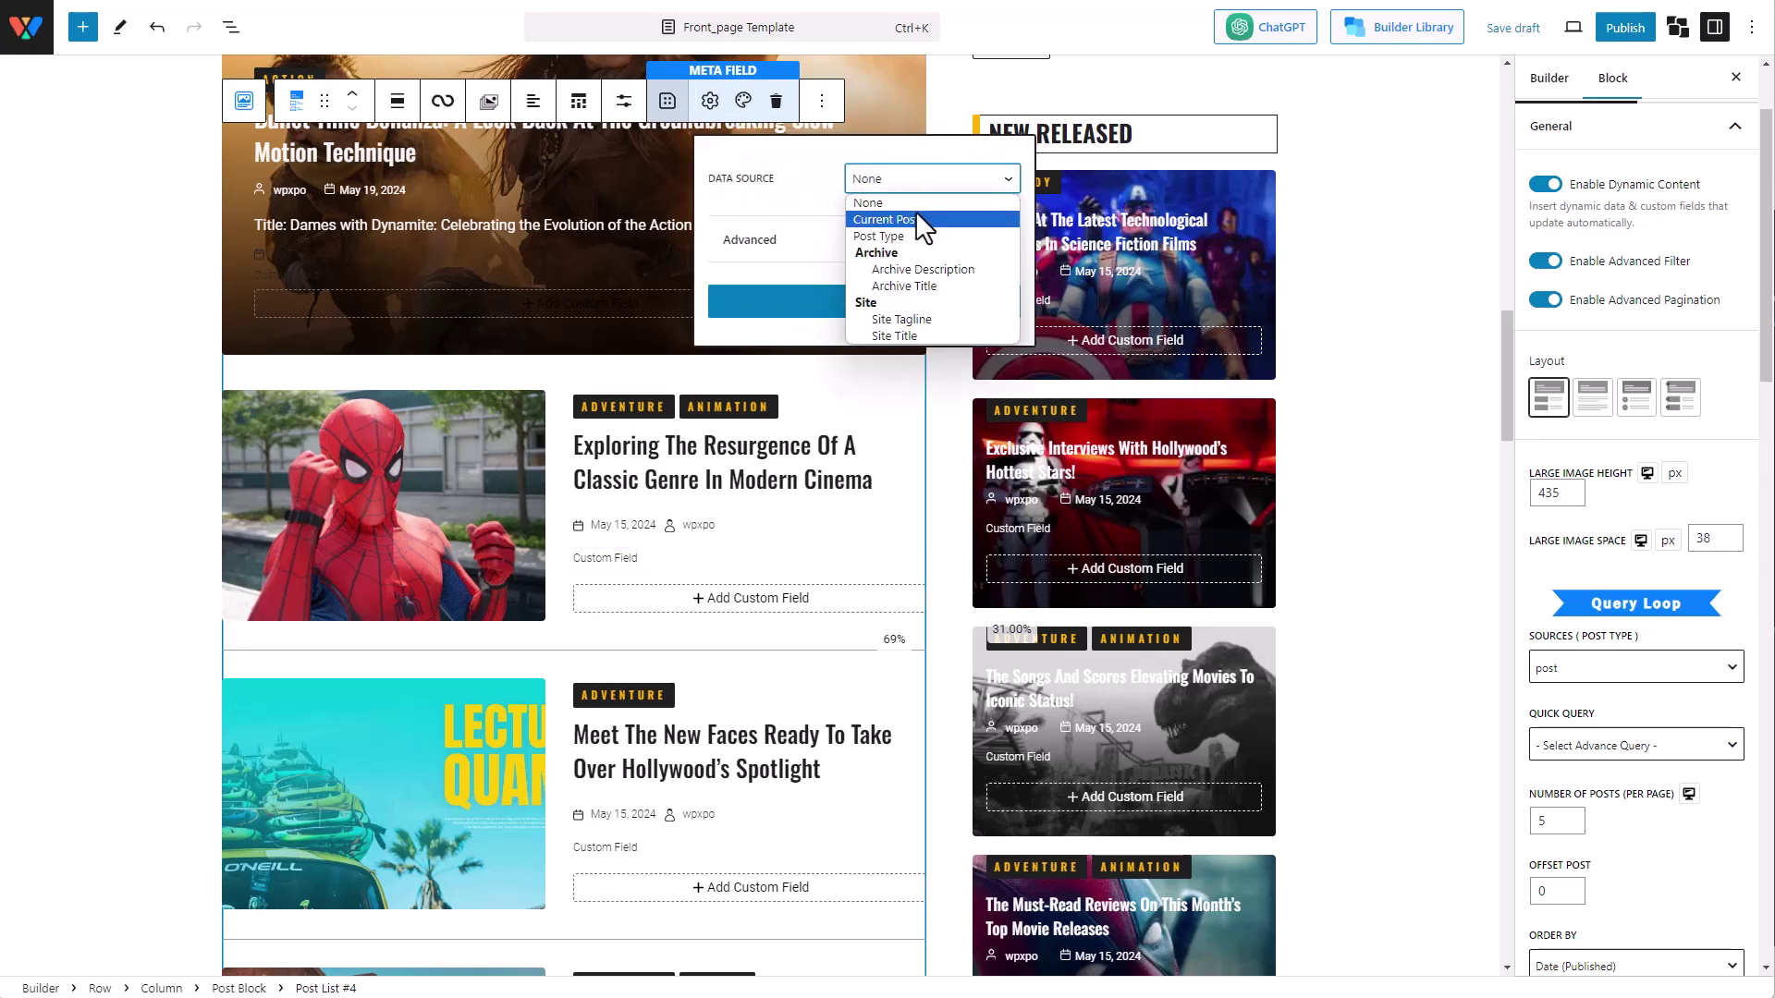
left_click(887, 220)
left_click(919, 234)
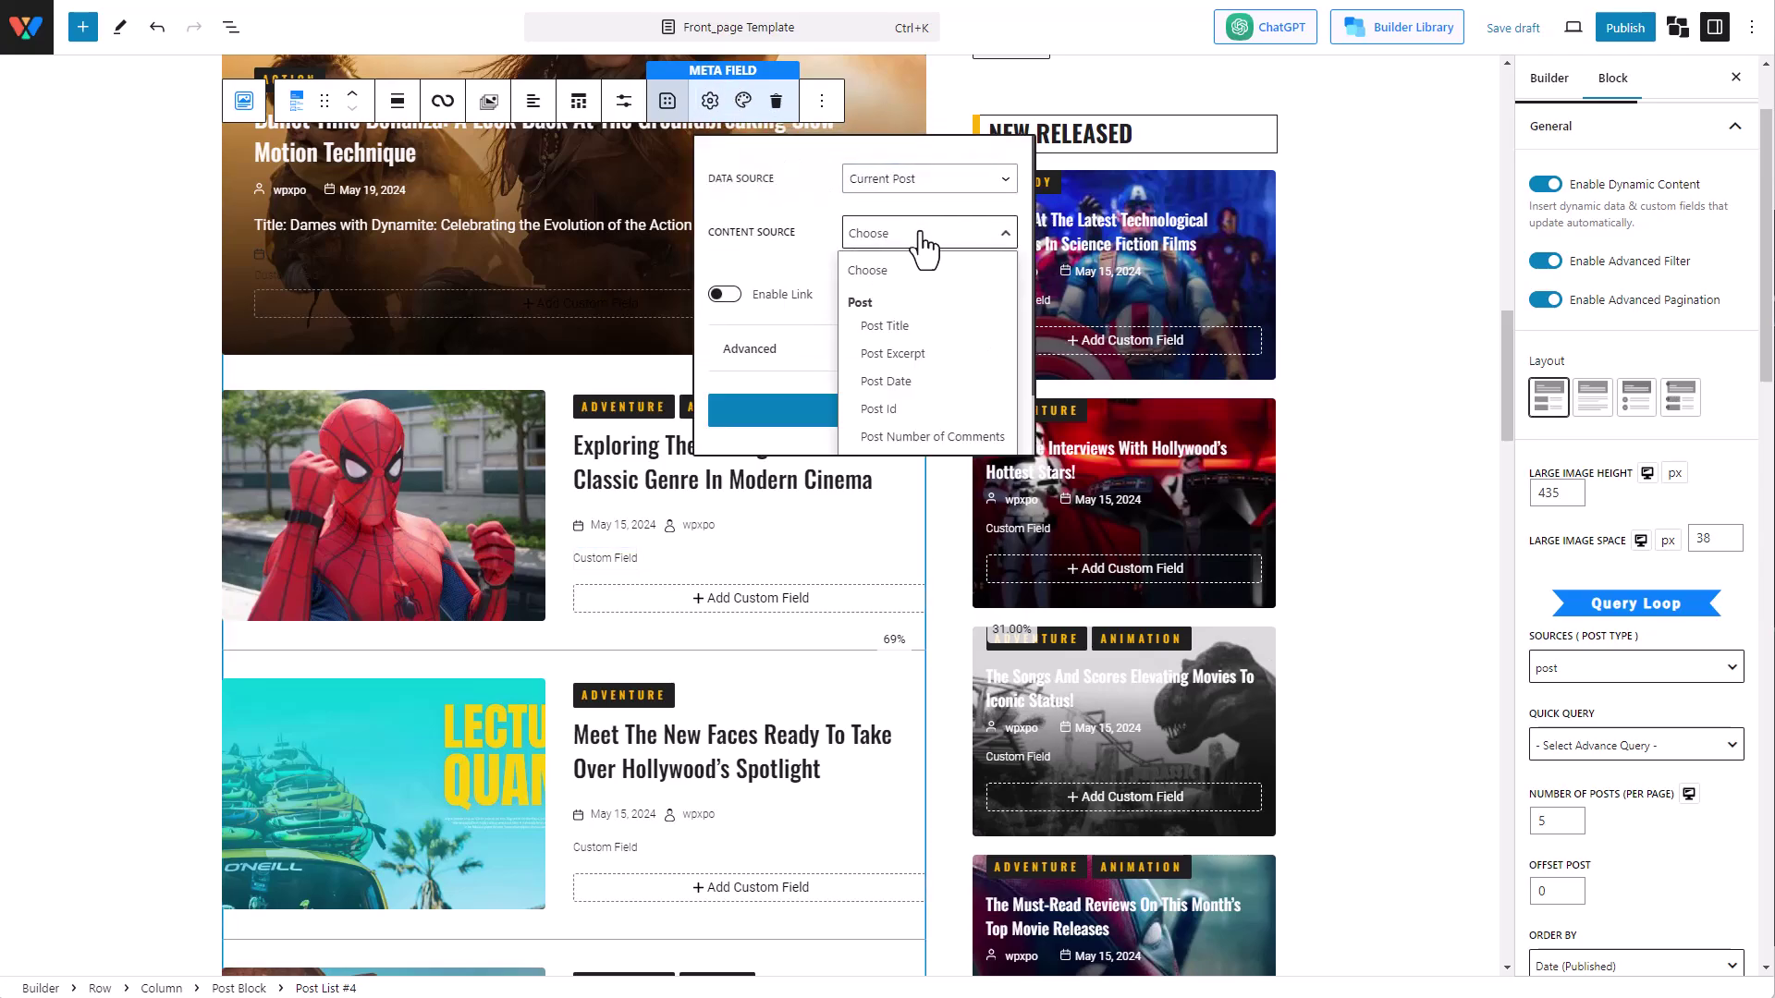
left_click(922, 356)
- Open the Post Excerpt field's advanced options and apply its settings to the post list
left_click(949, 367)
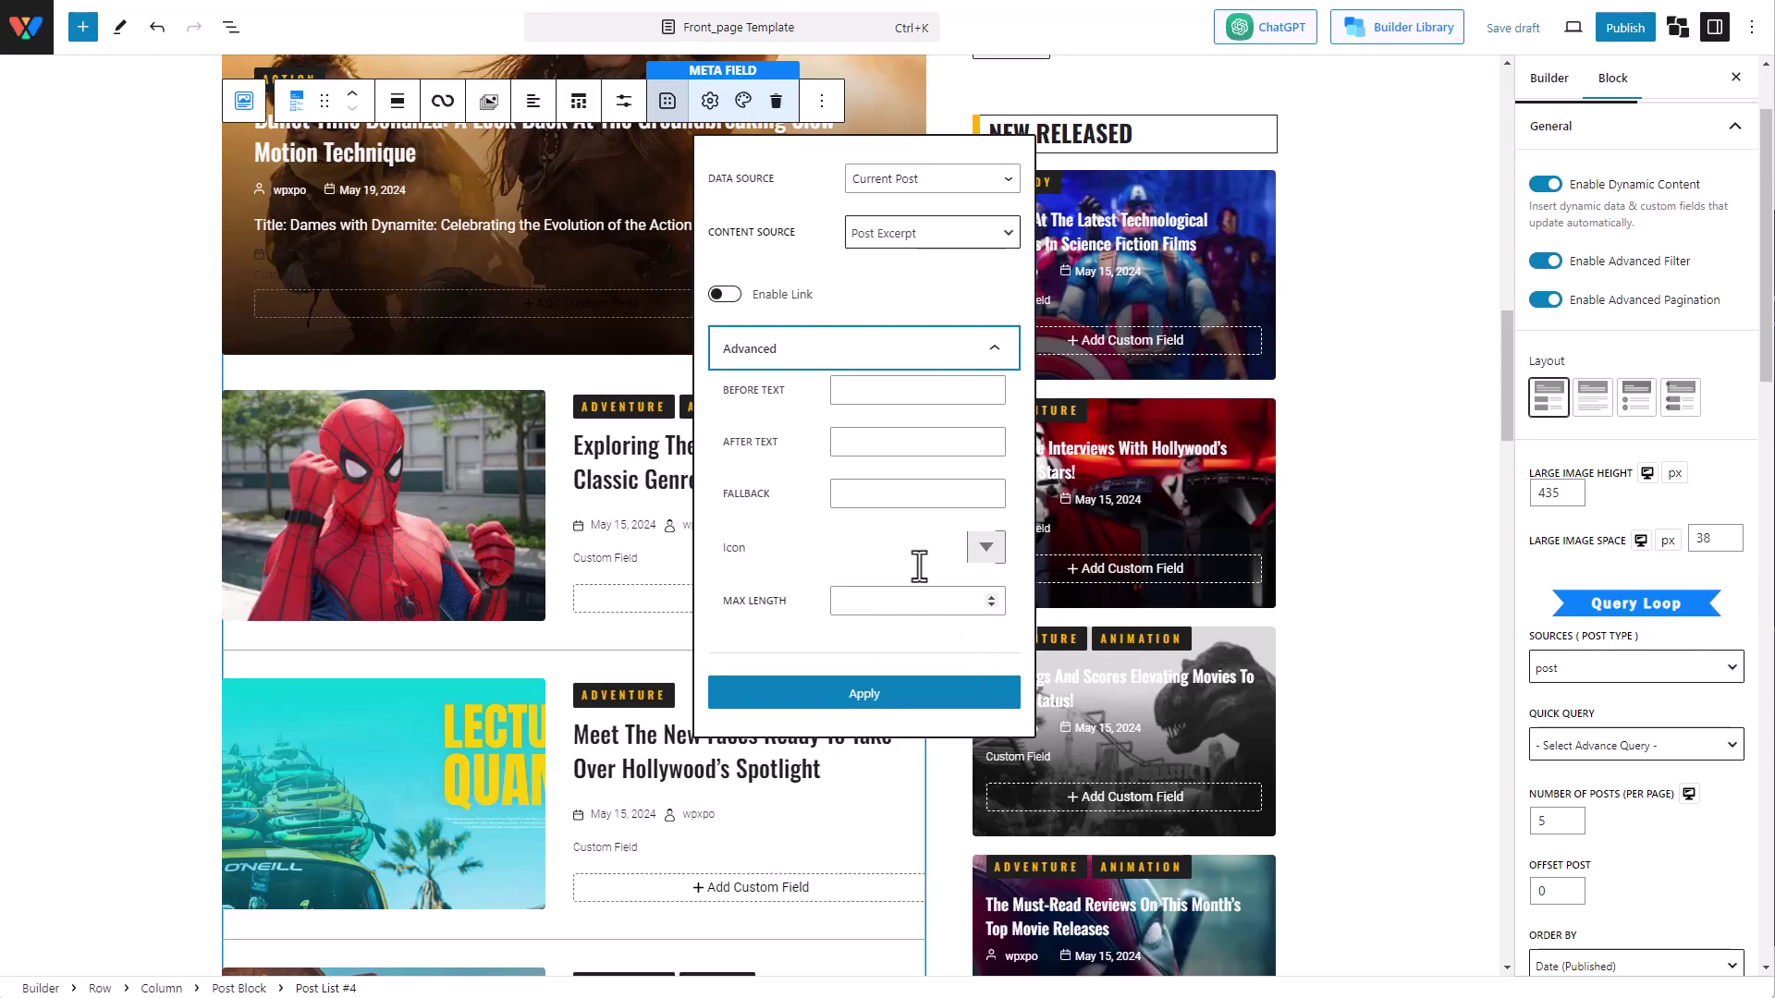
left_click(807, 440)
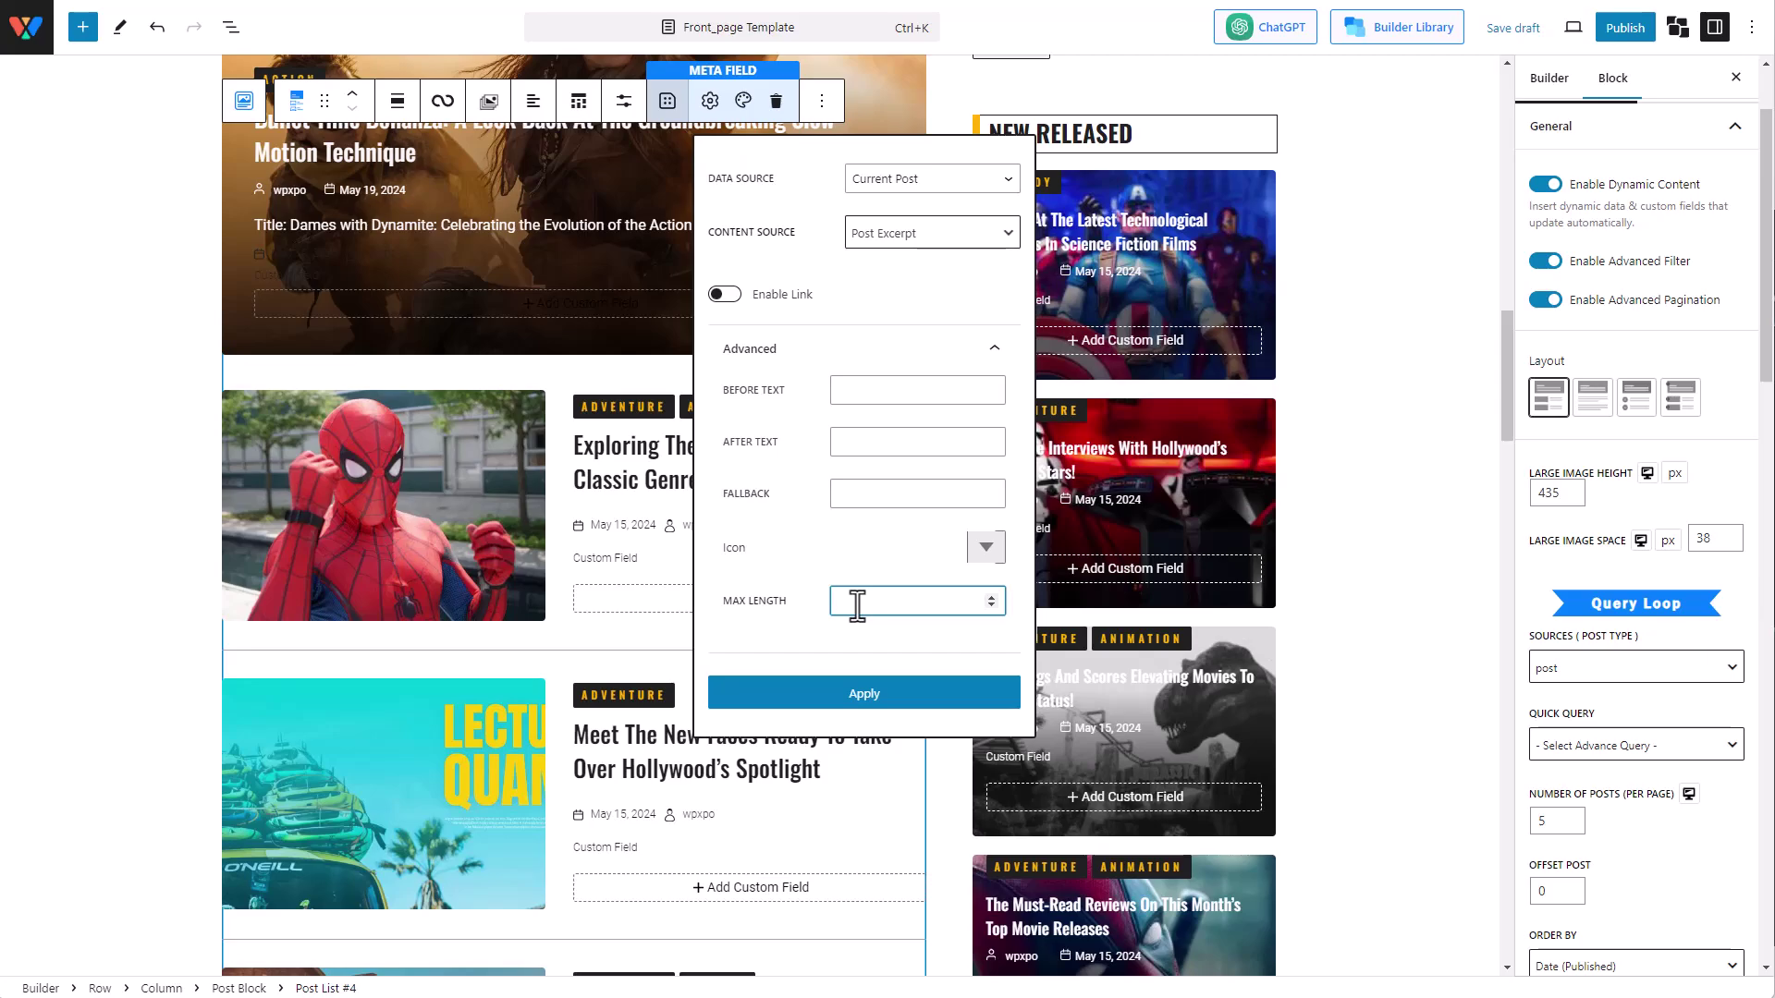
left_click(854, 704)
left_click(570, 703)
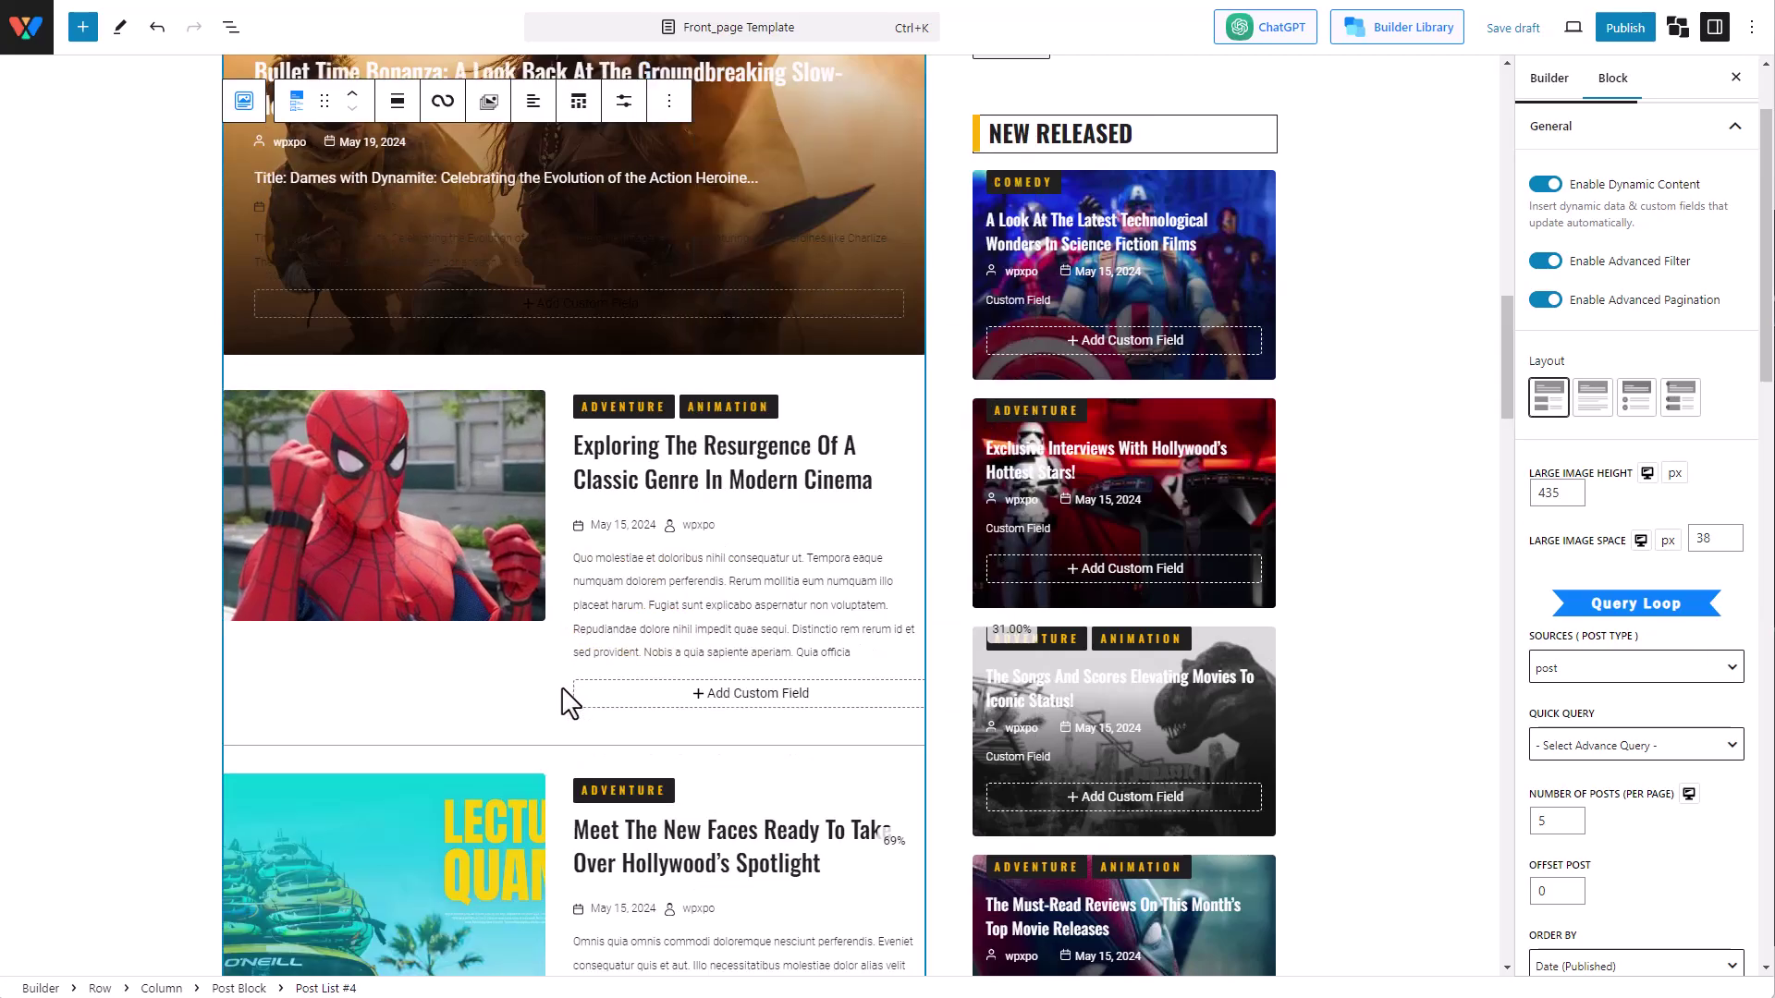
- Examine the excerpt field's style settings, including the typography options for its before text
left_click(834, 655)
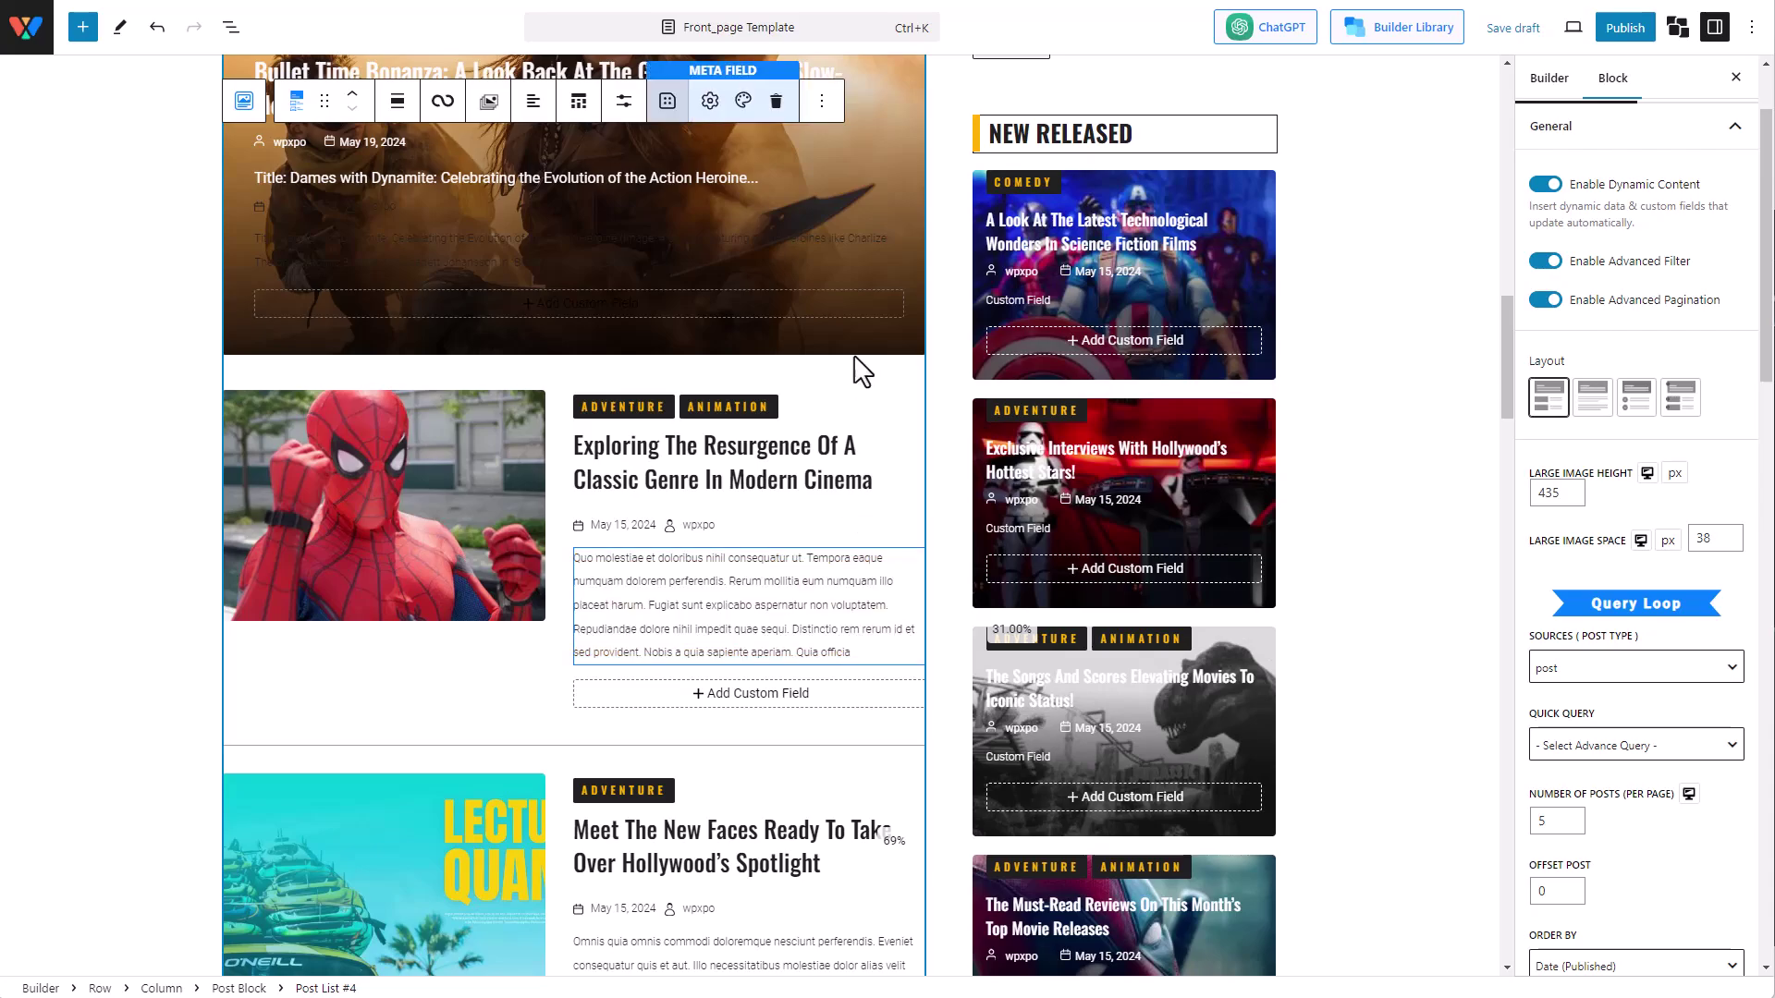
left_click(744, 101)
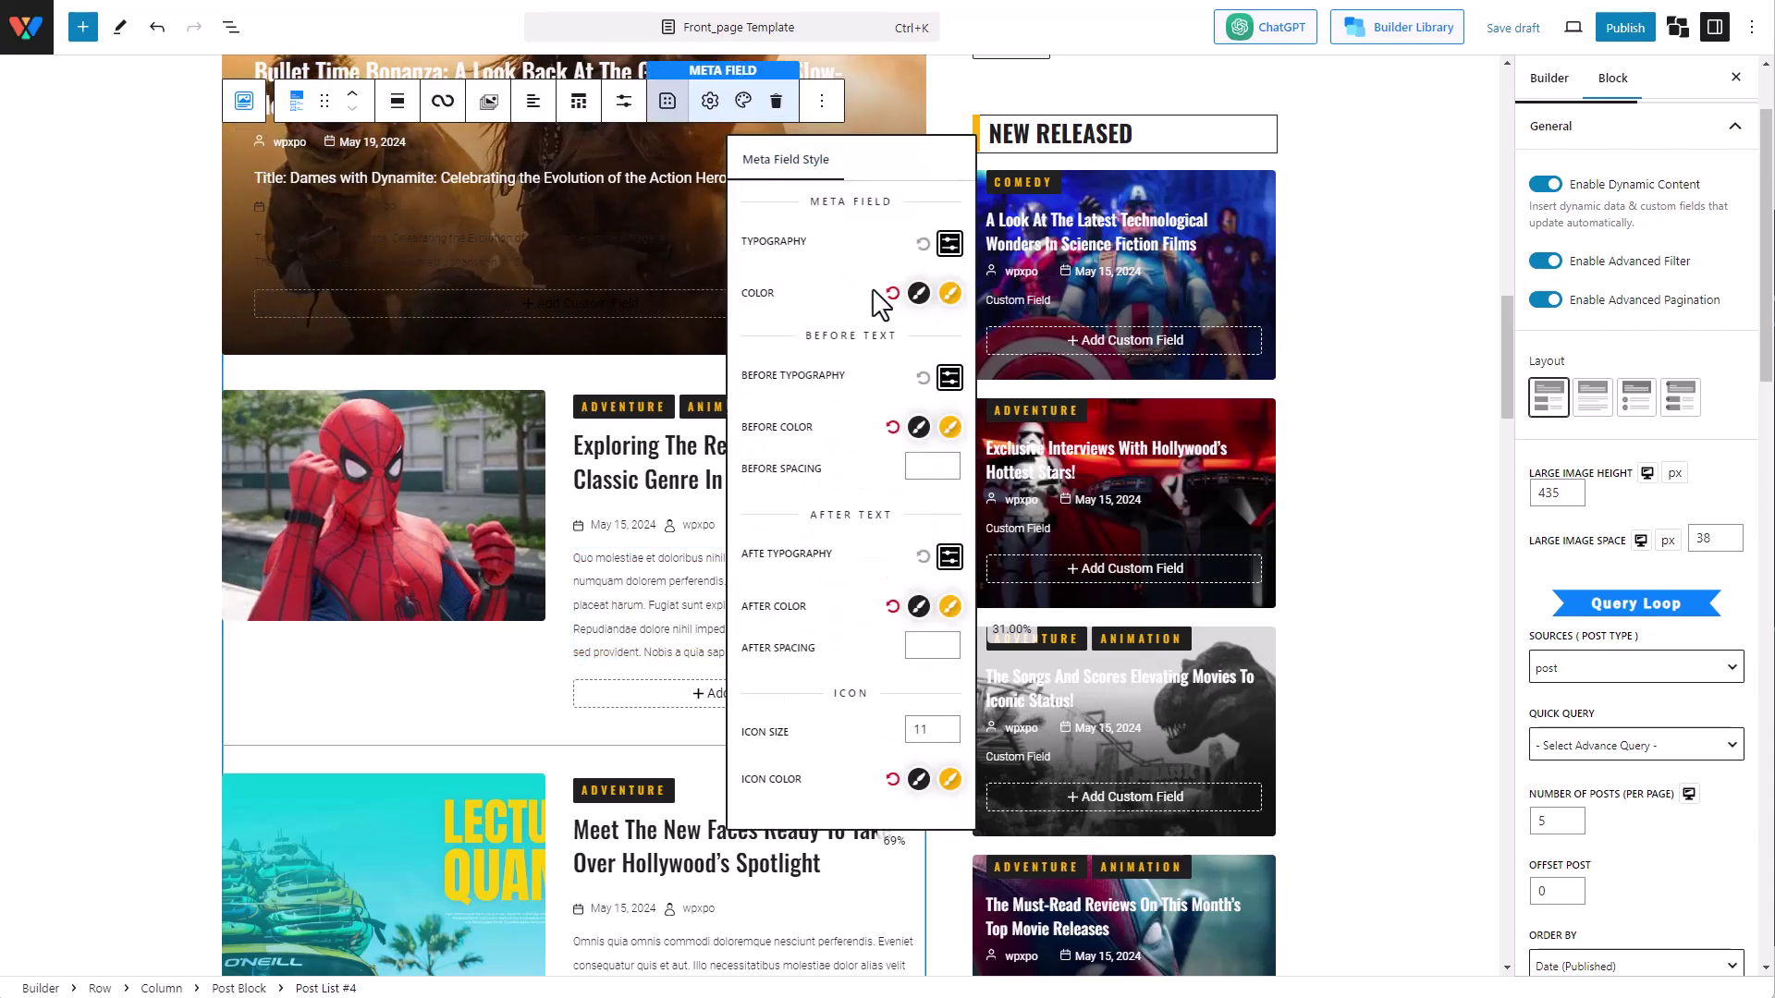
left_click(949, 377)
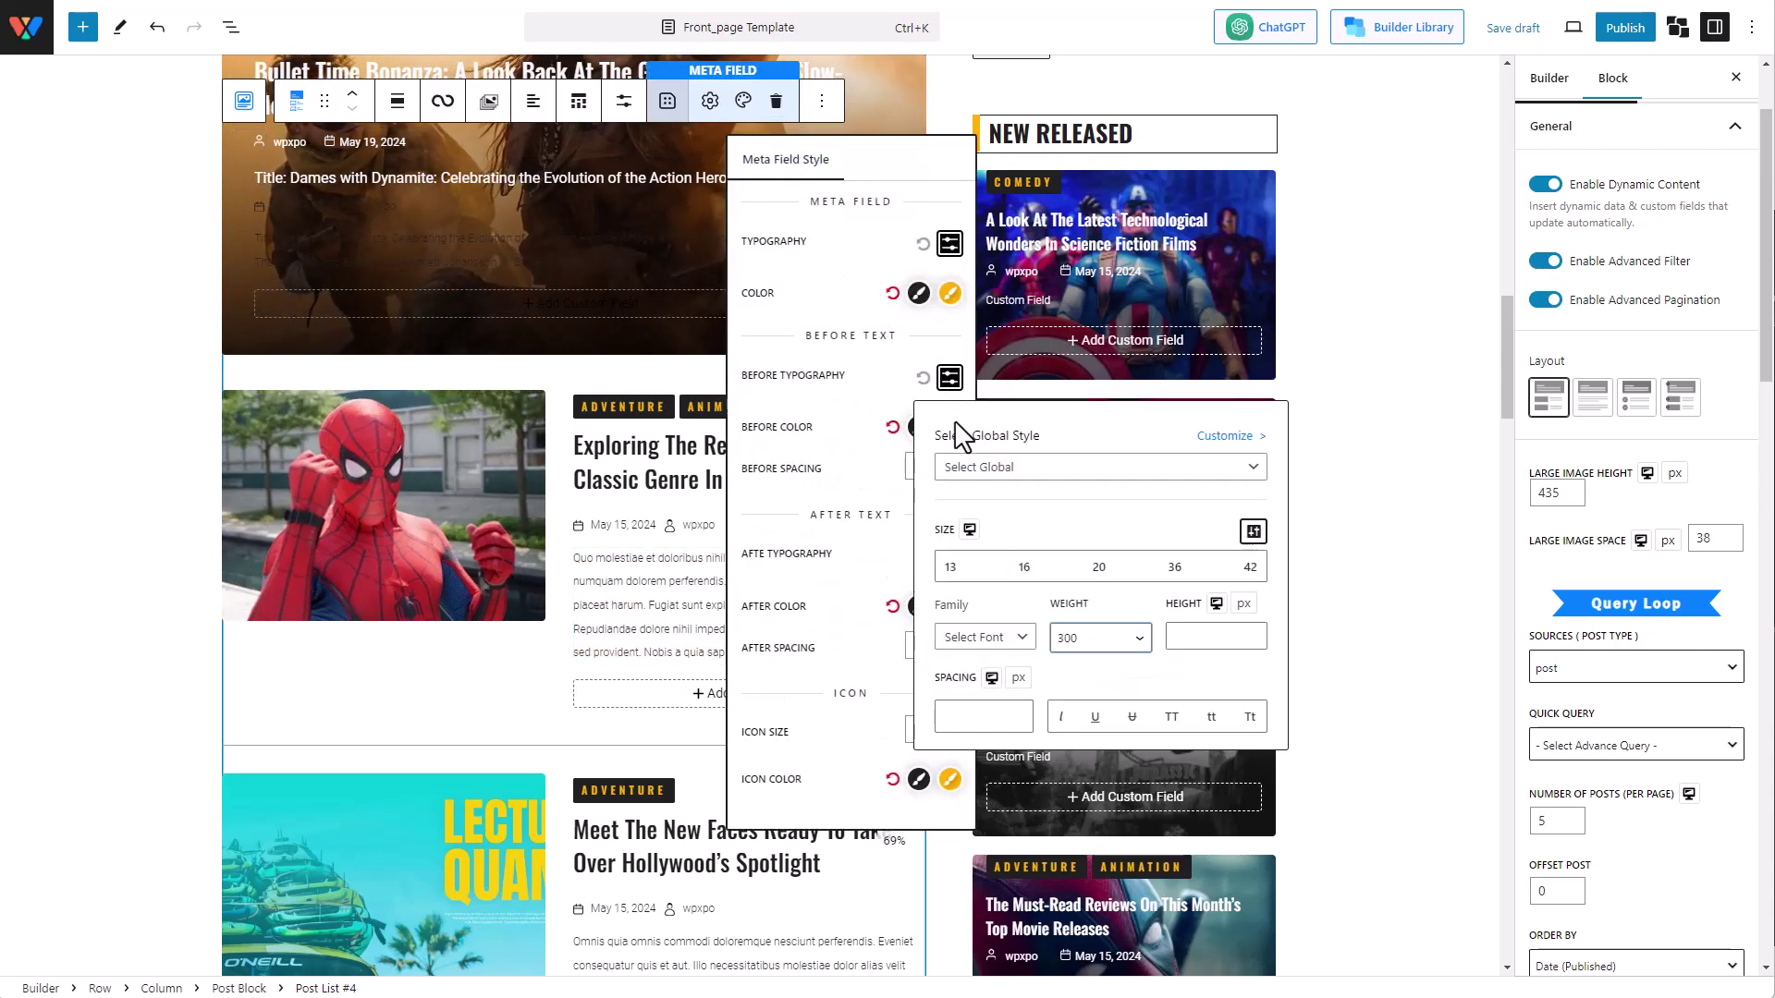
left_click(977, 468)
left_click(977, 469)
left_click(870, 483)
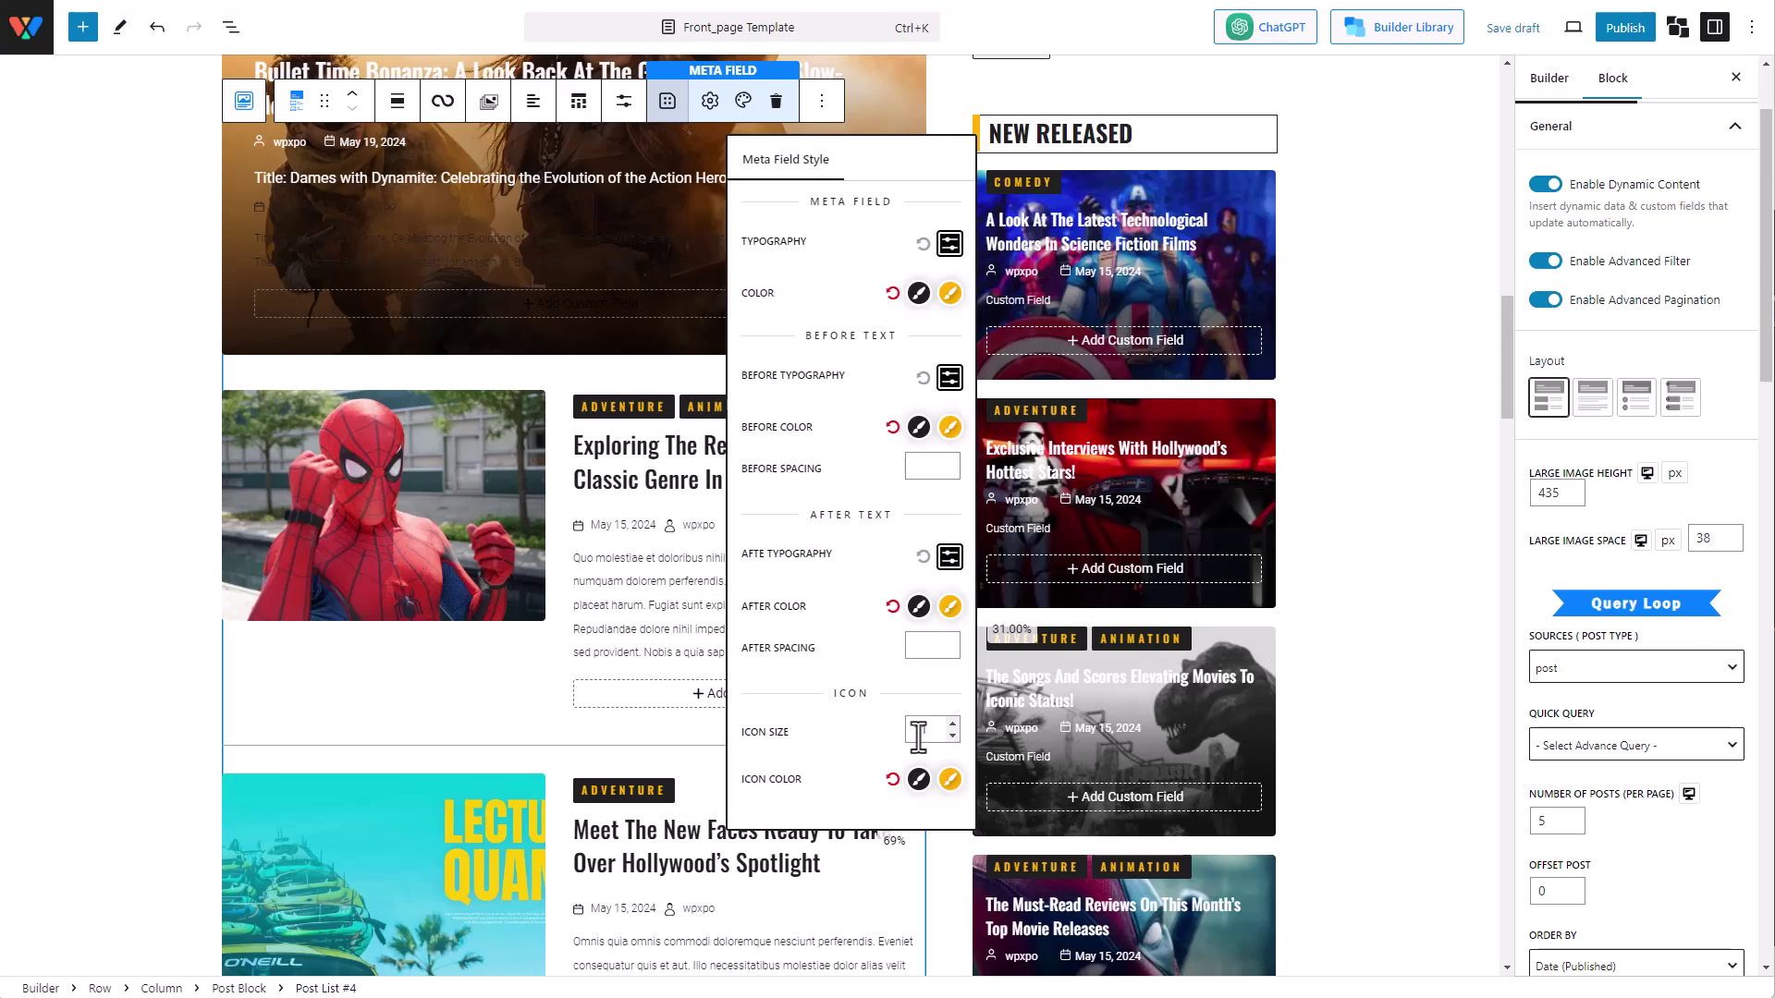
left_click(674, 566)
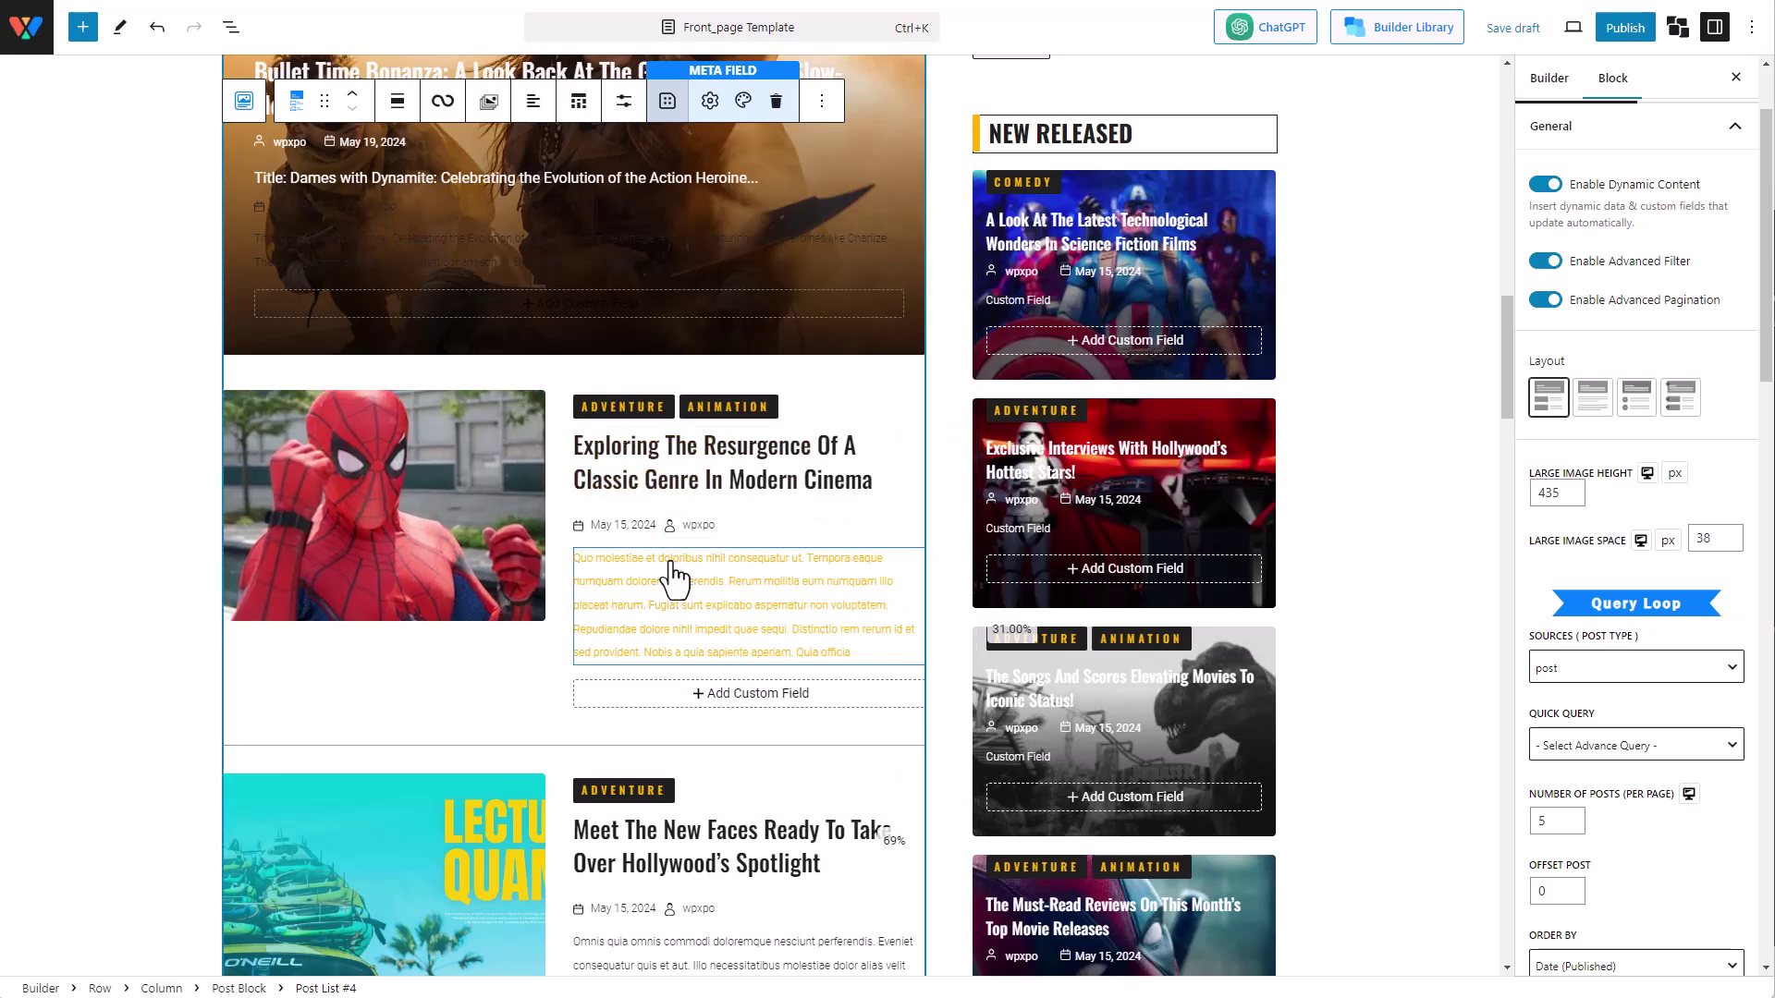
left_click(844, 575)
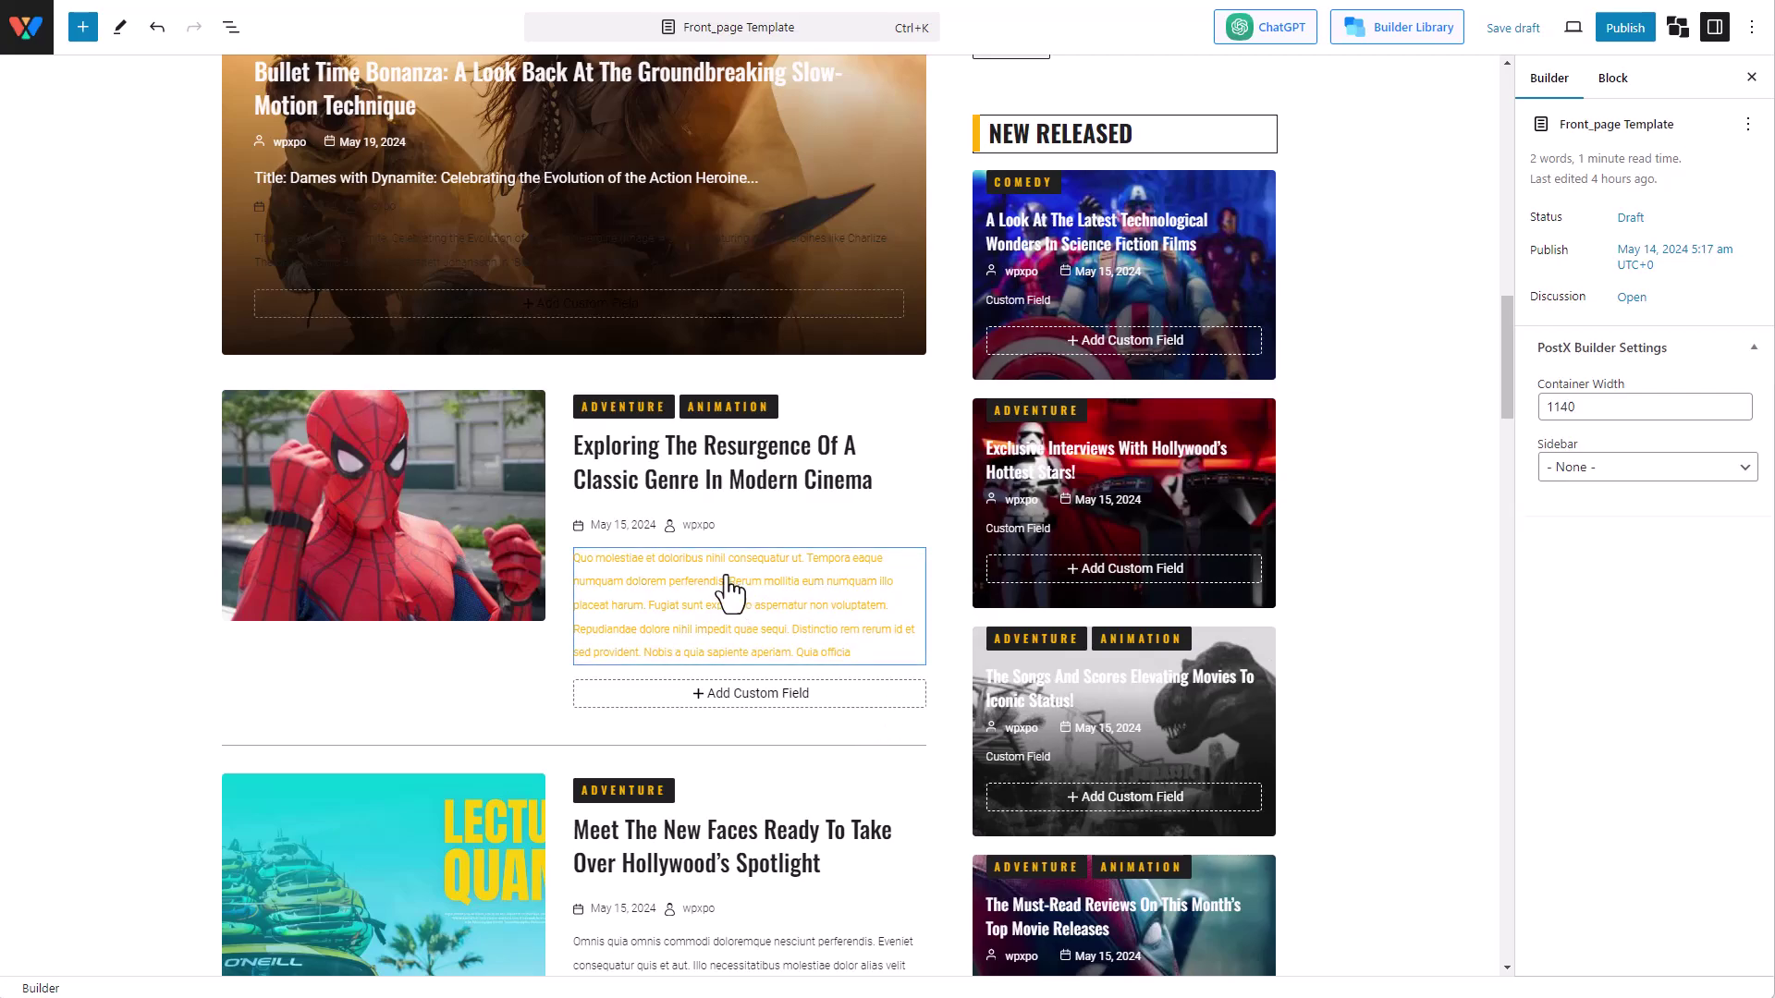
- Center-align the meta group that holds the post date and author name
left_click(694, 534)
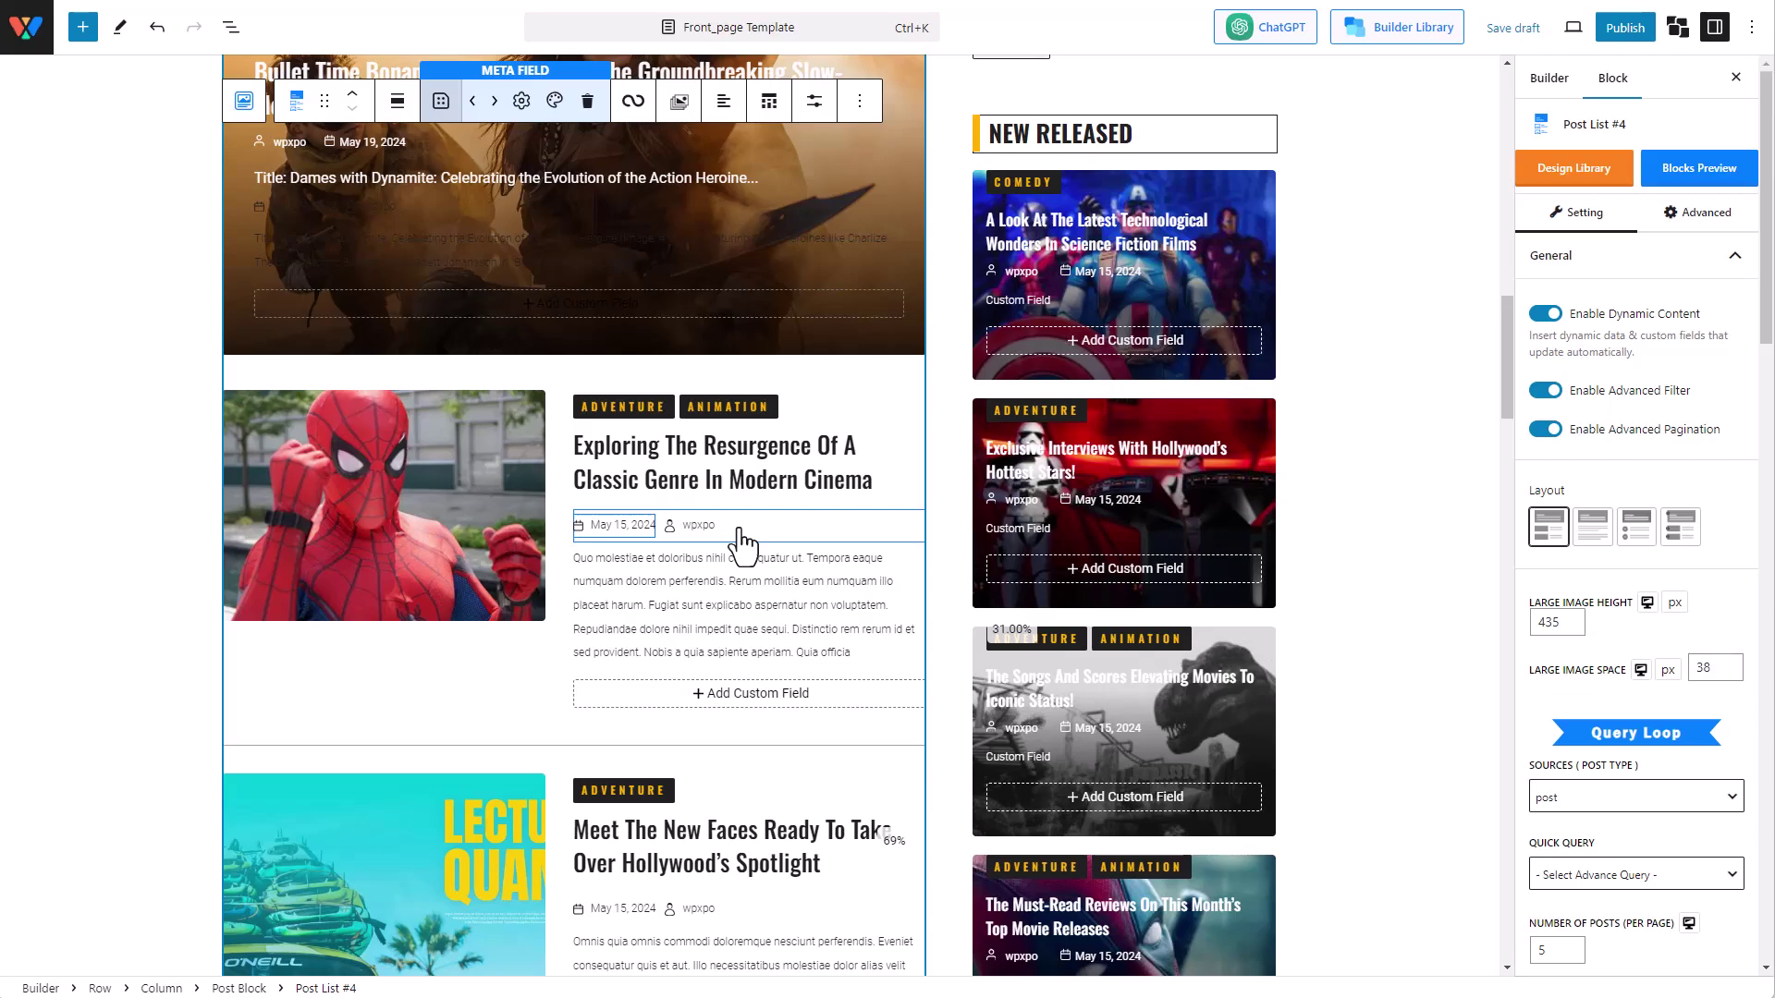
left_click(742, 545)
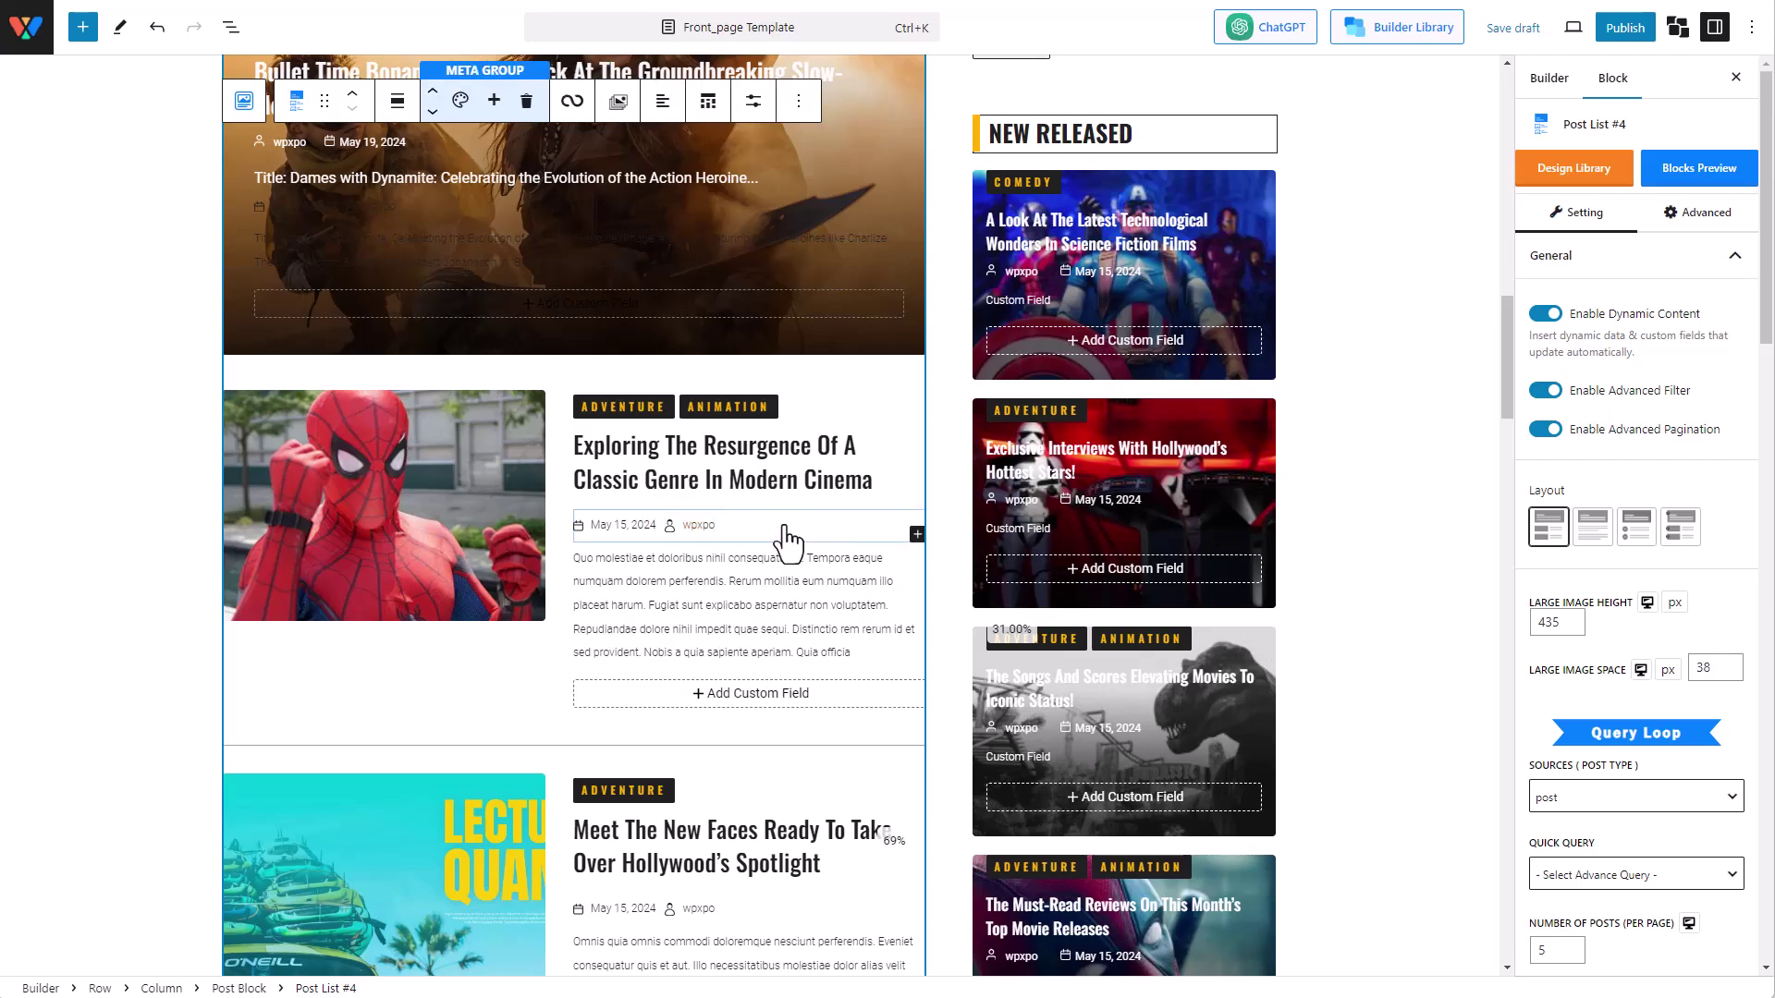
left_click(694, 529)
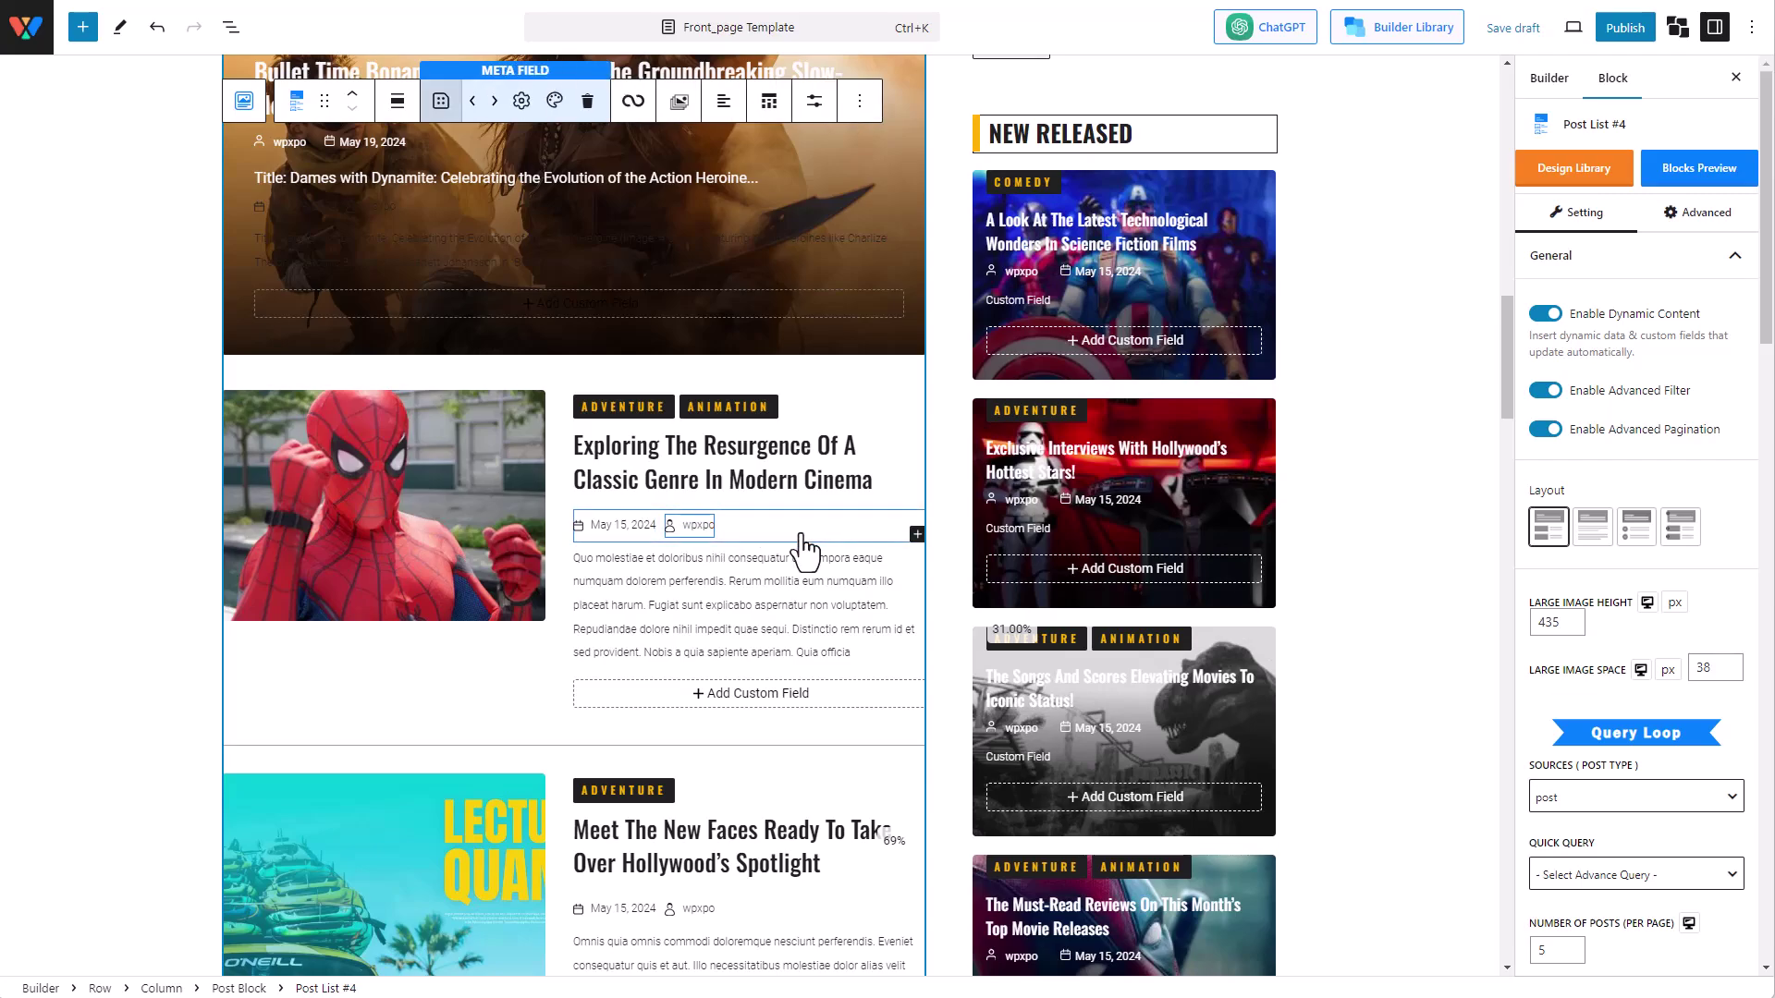
left_click(441, 102)
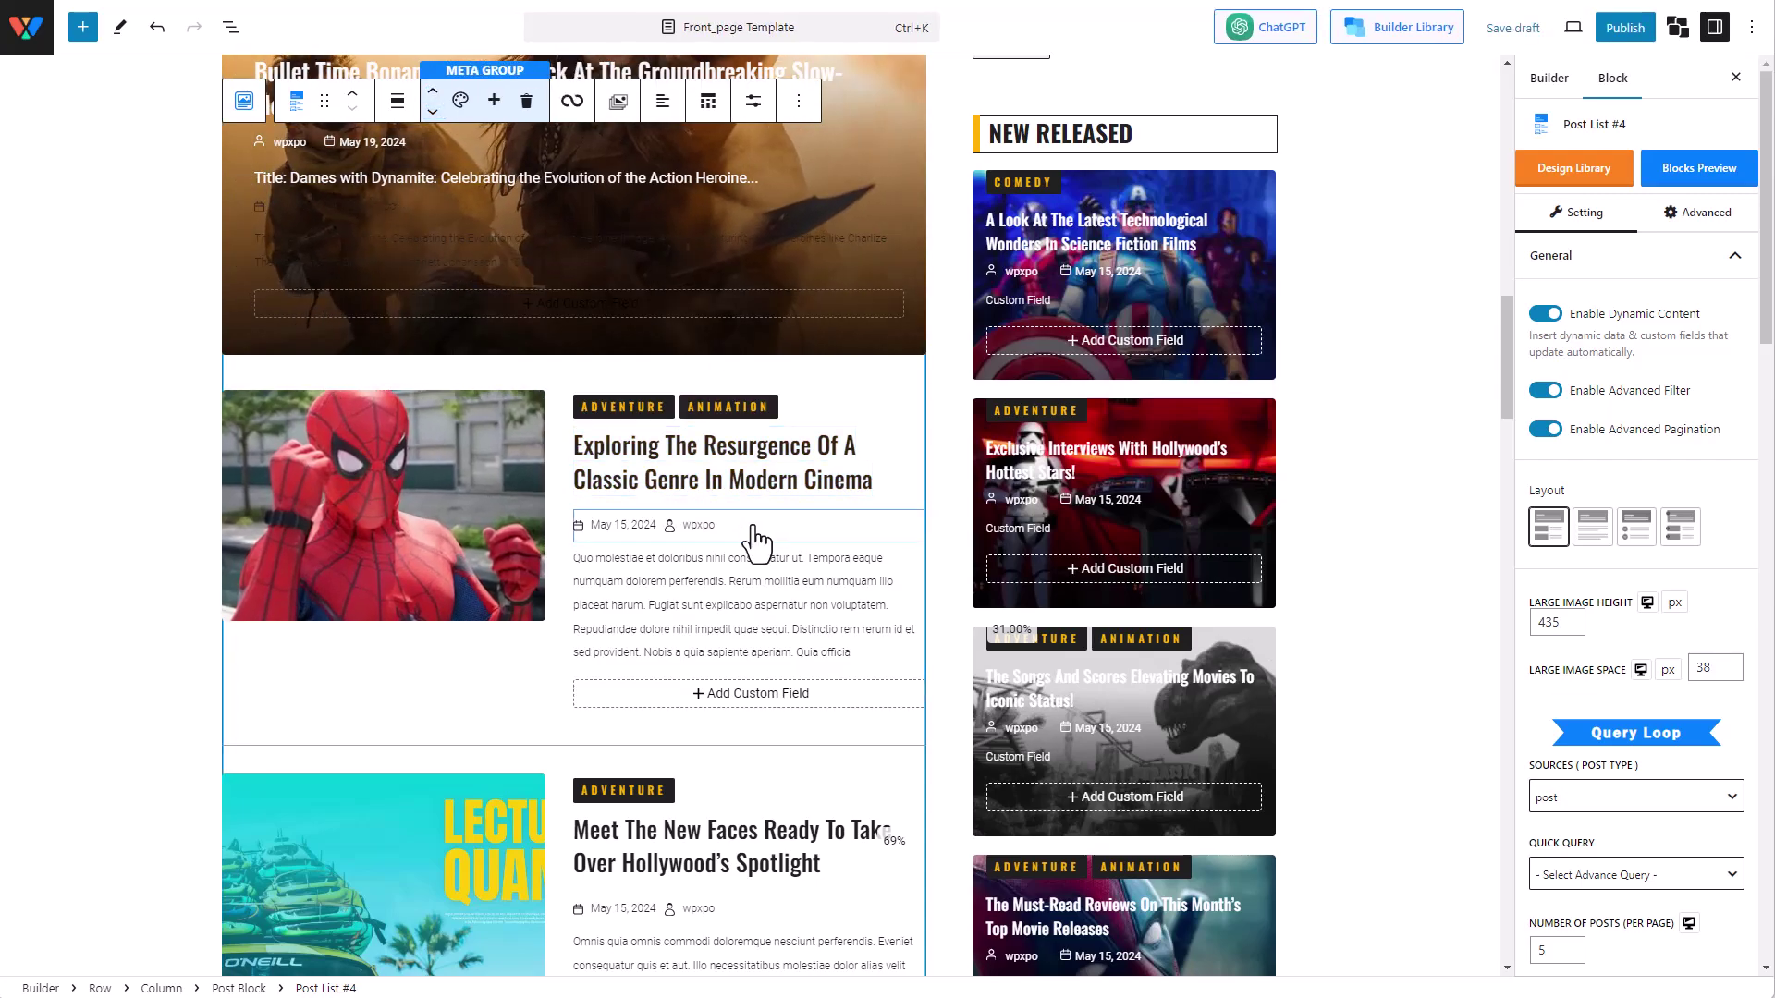
left_click(461, 101)
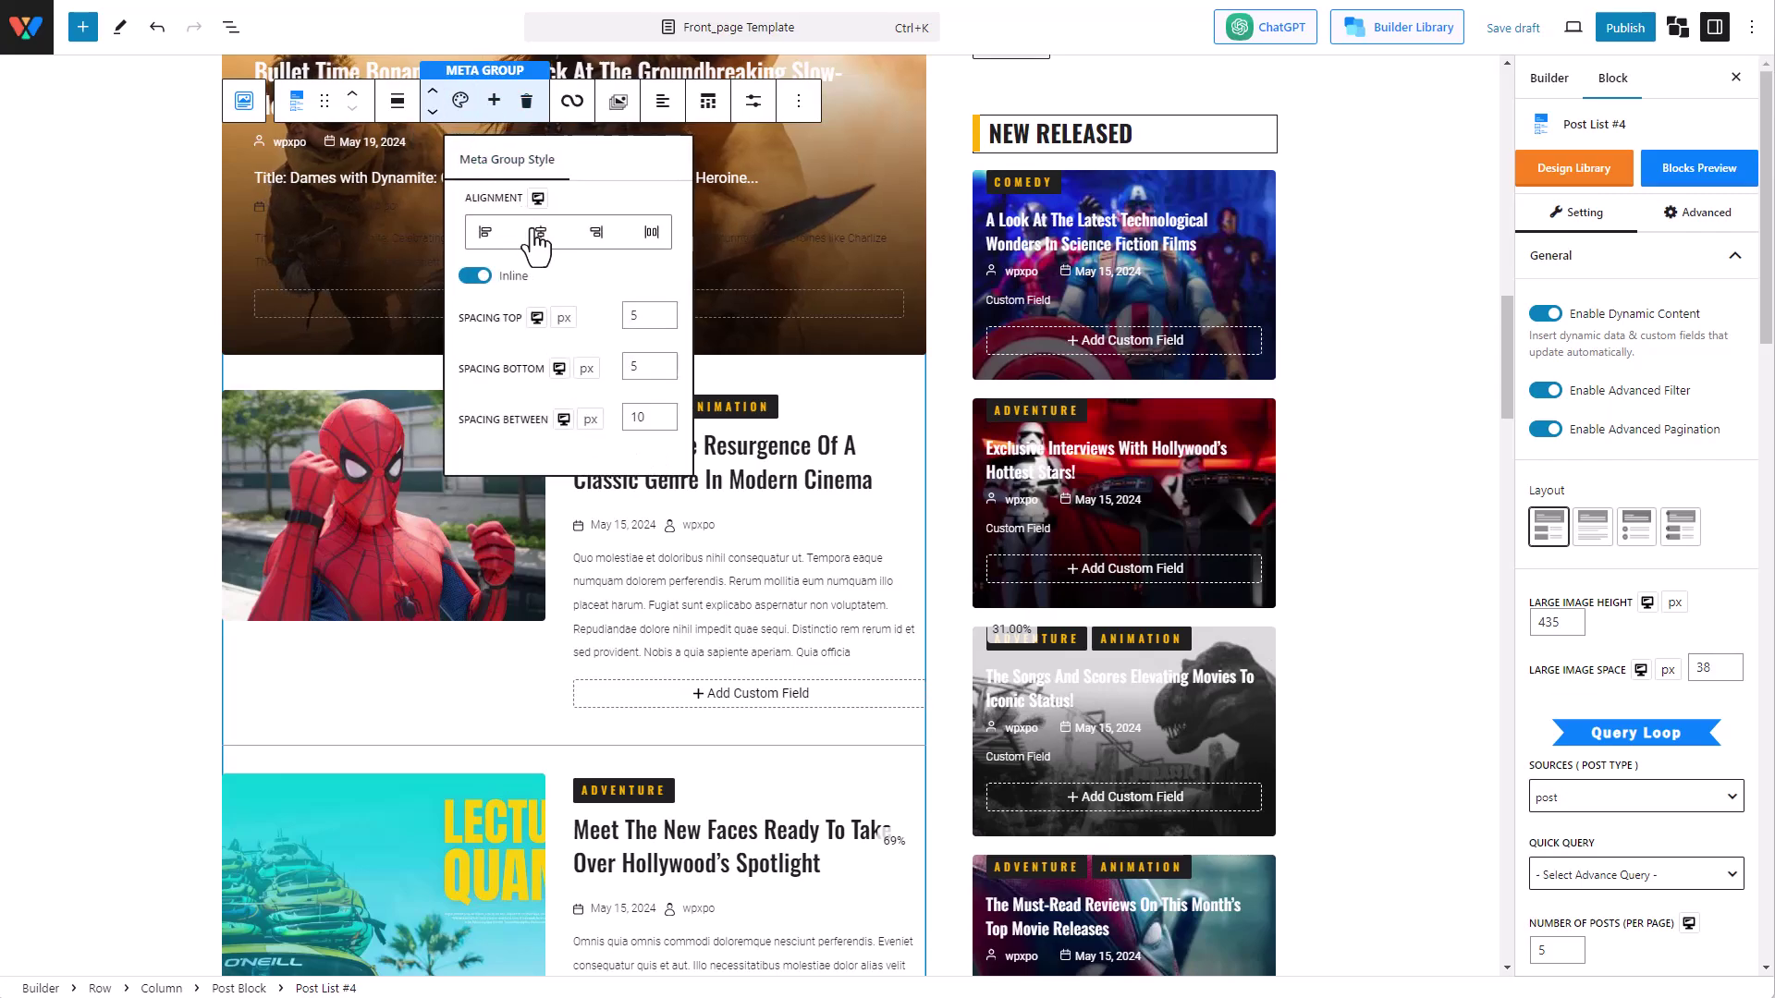
left_click(541, 234)
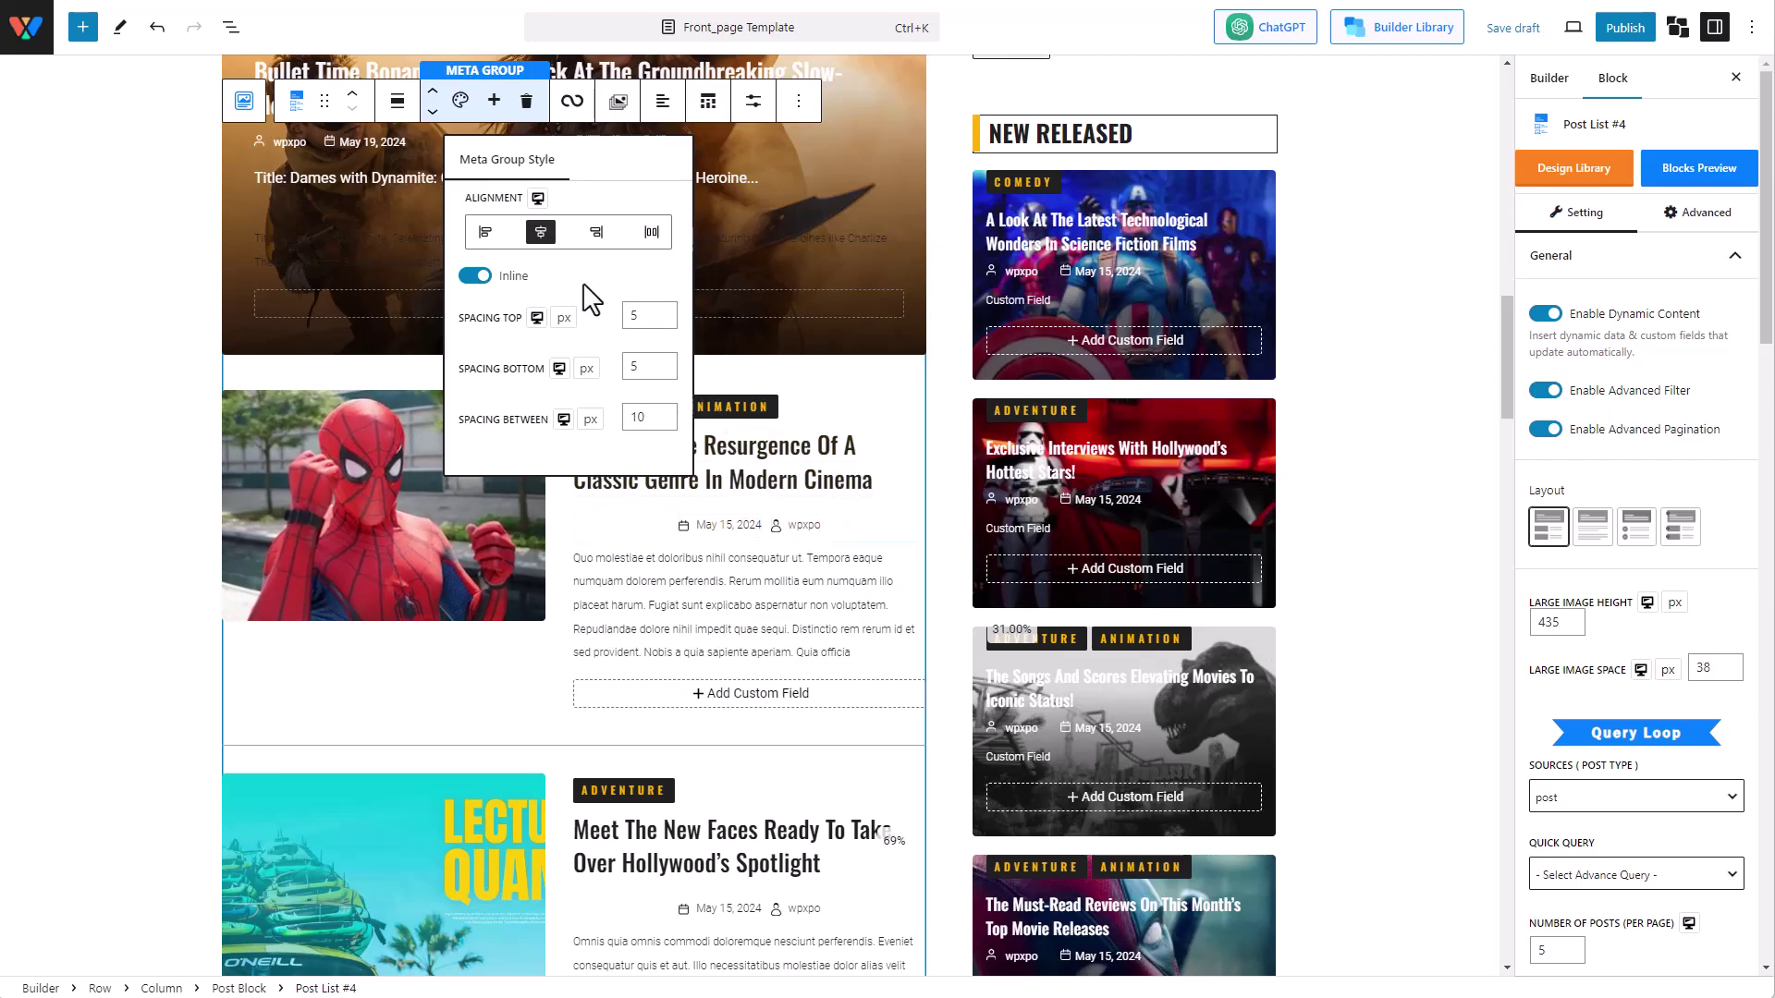
left_click(563, 319)
left_click(564, 319)
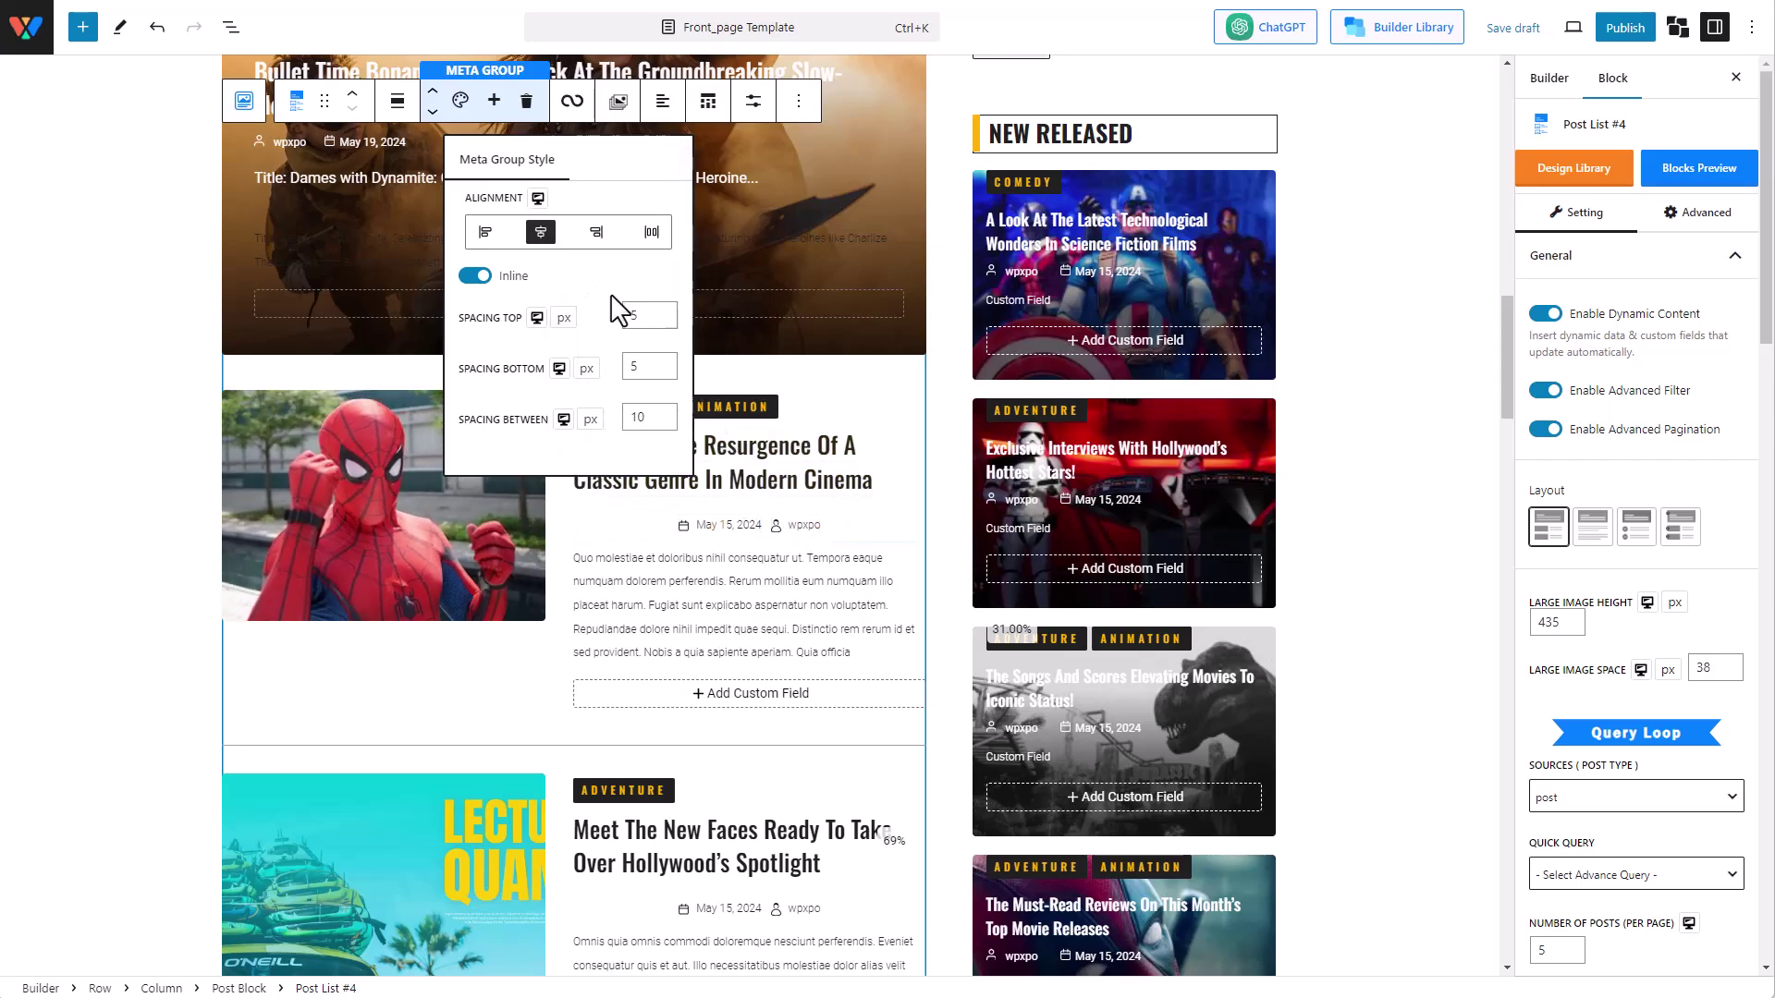
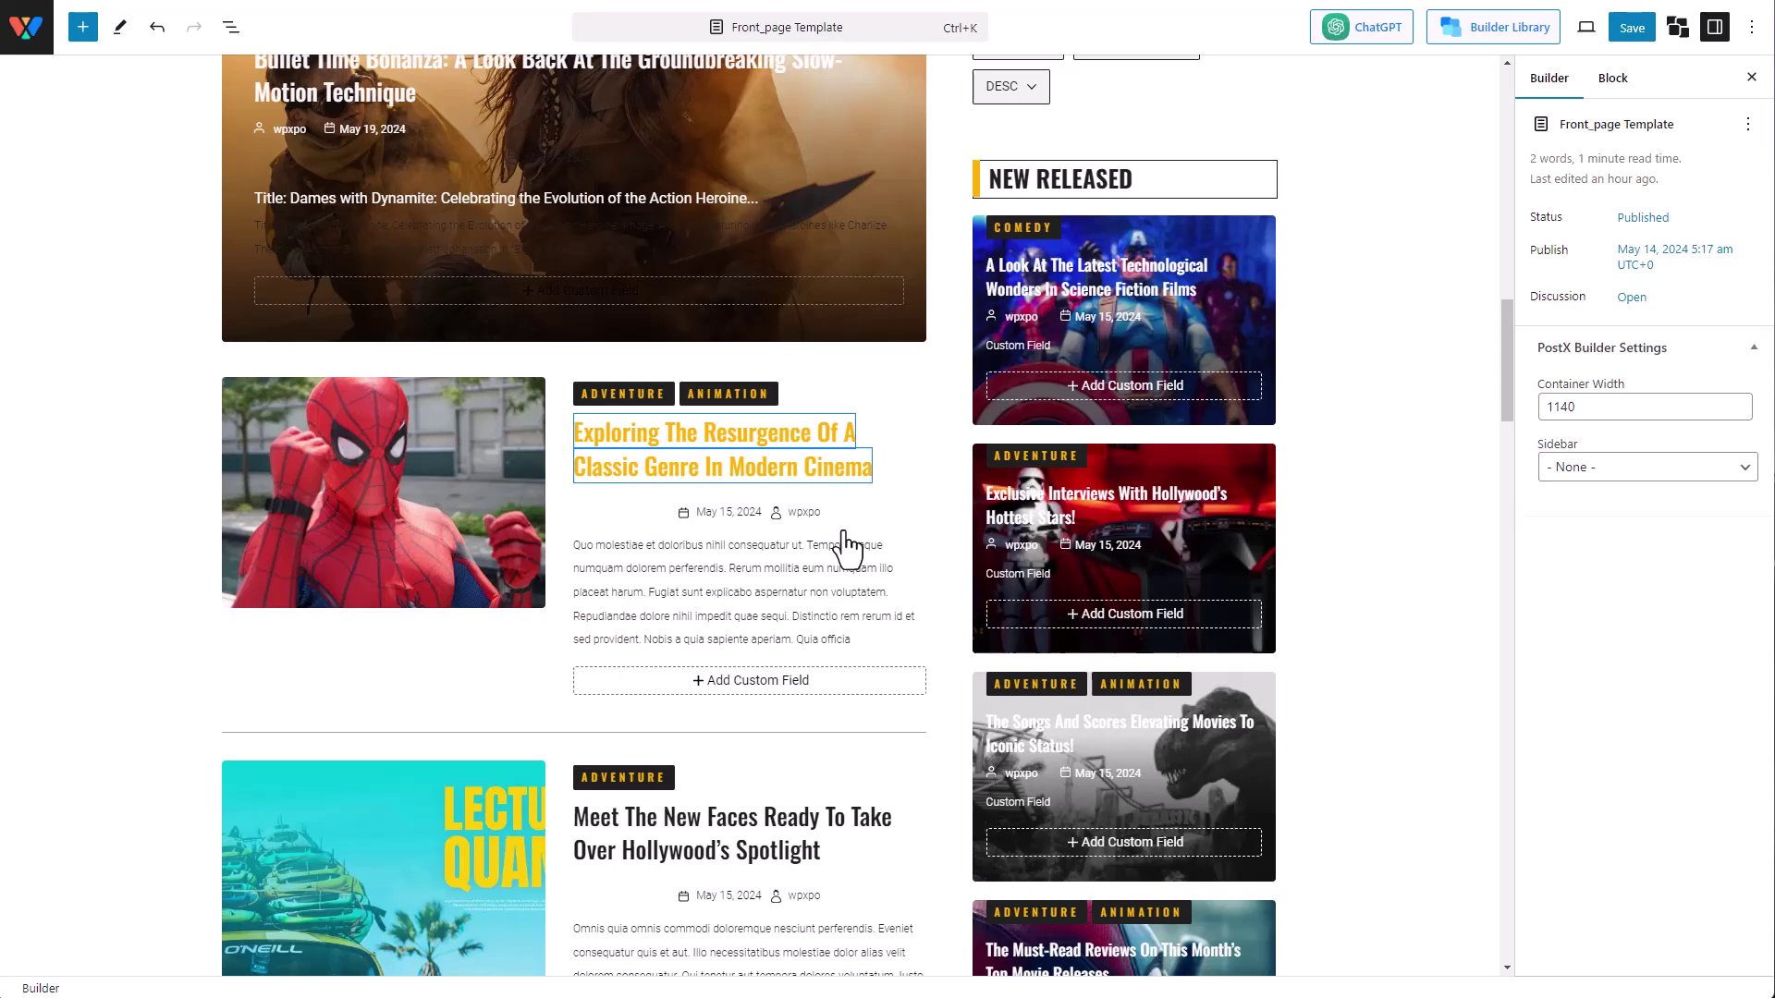
- Add a custom field below the post excerpt using Post Type as data source, Pages as post type and the Frontend Submission My account page
left_click(783, 682)
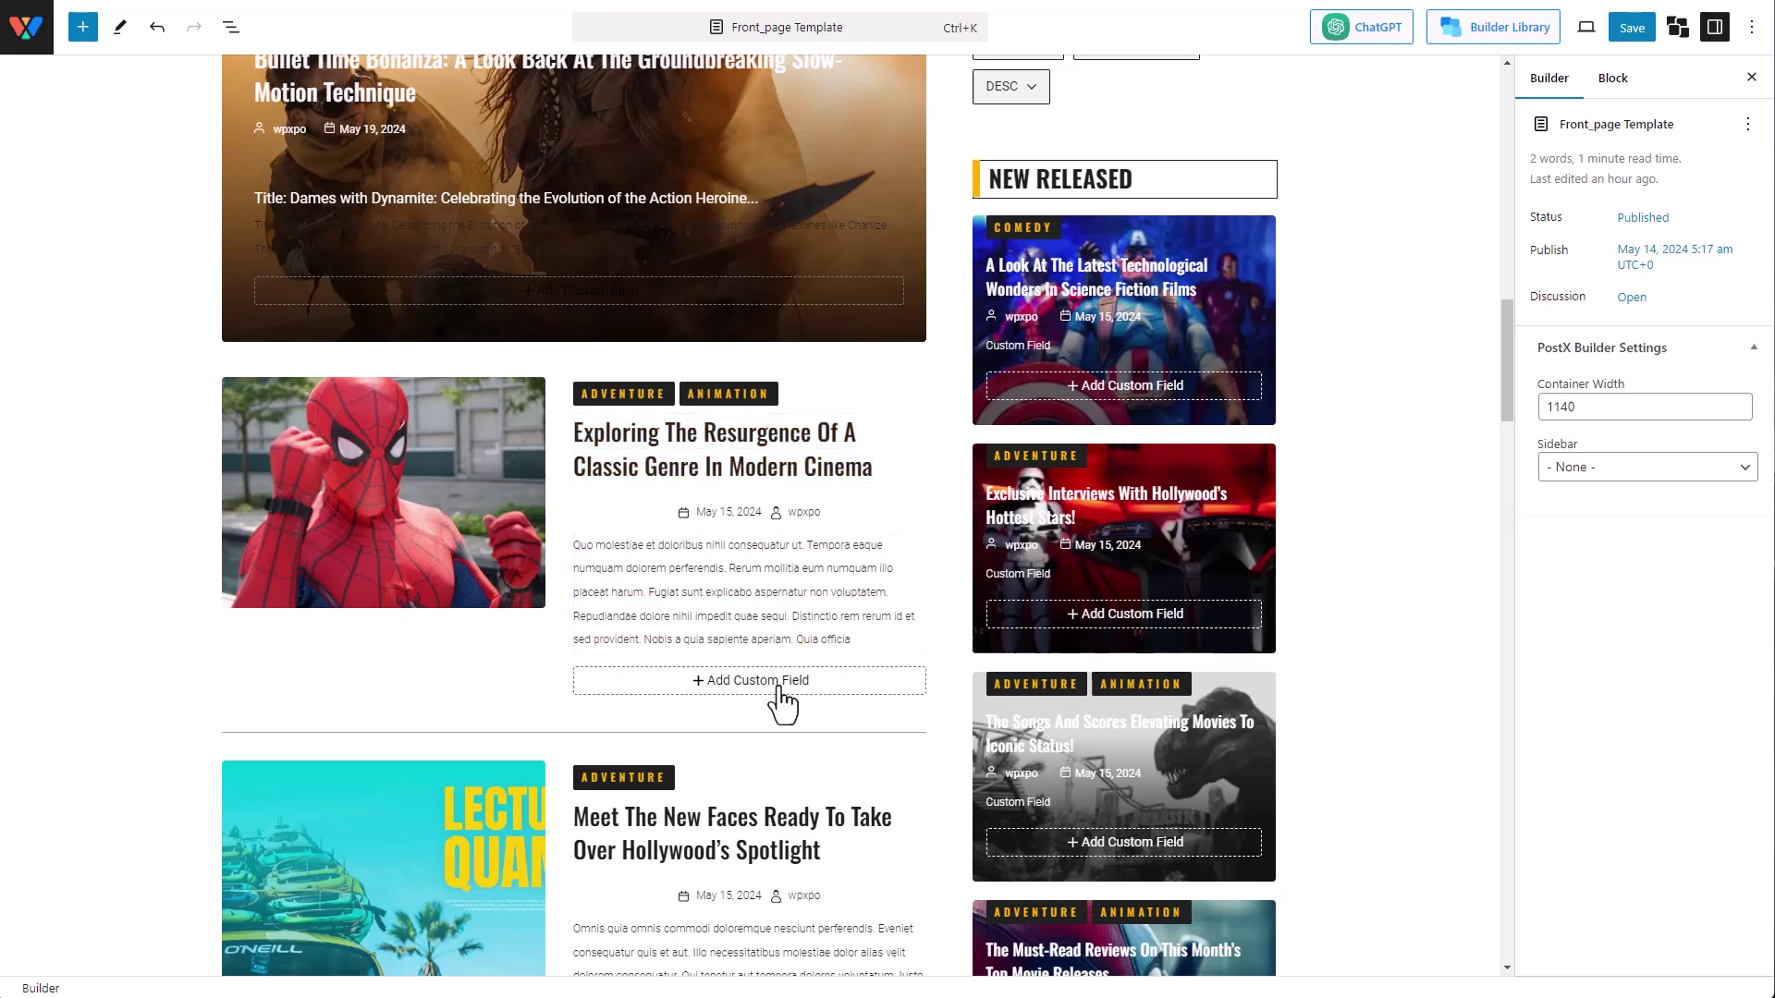
left_click(618, 682)
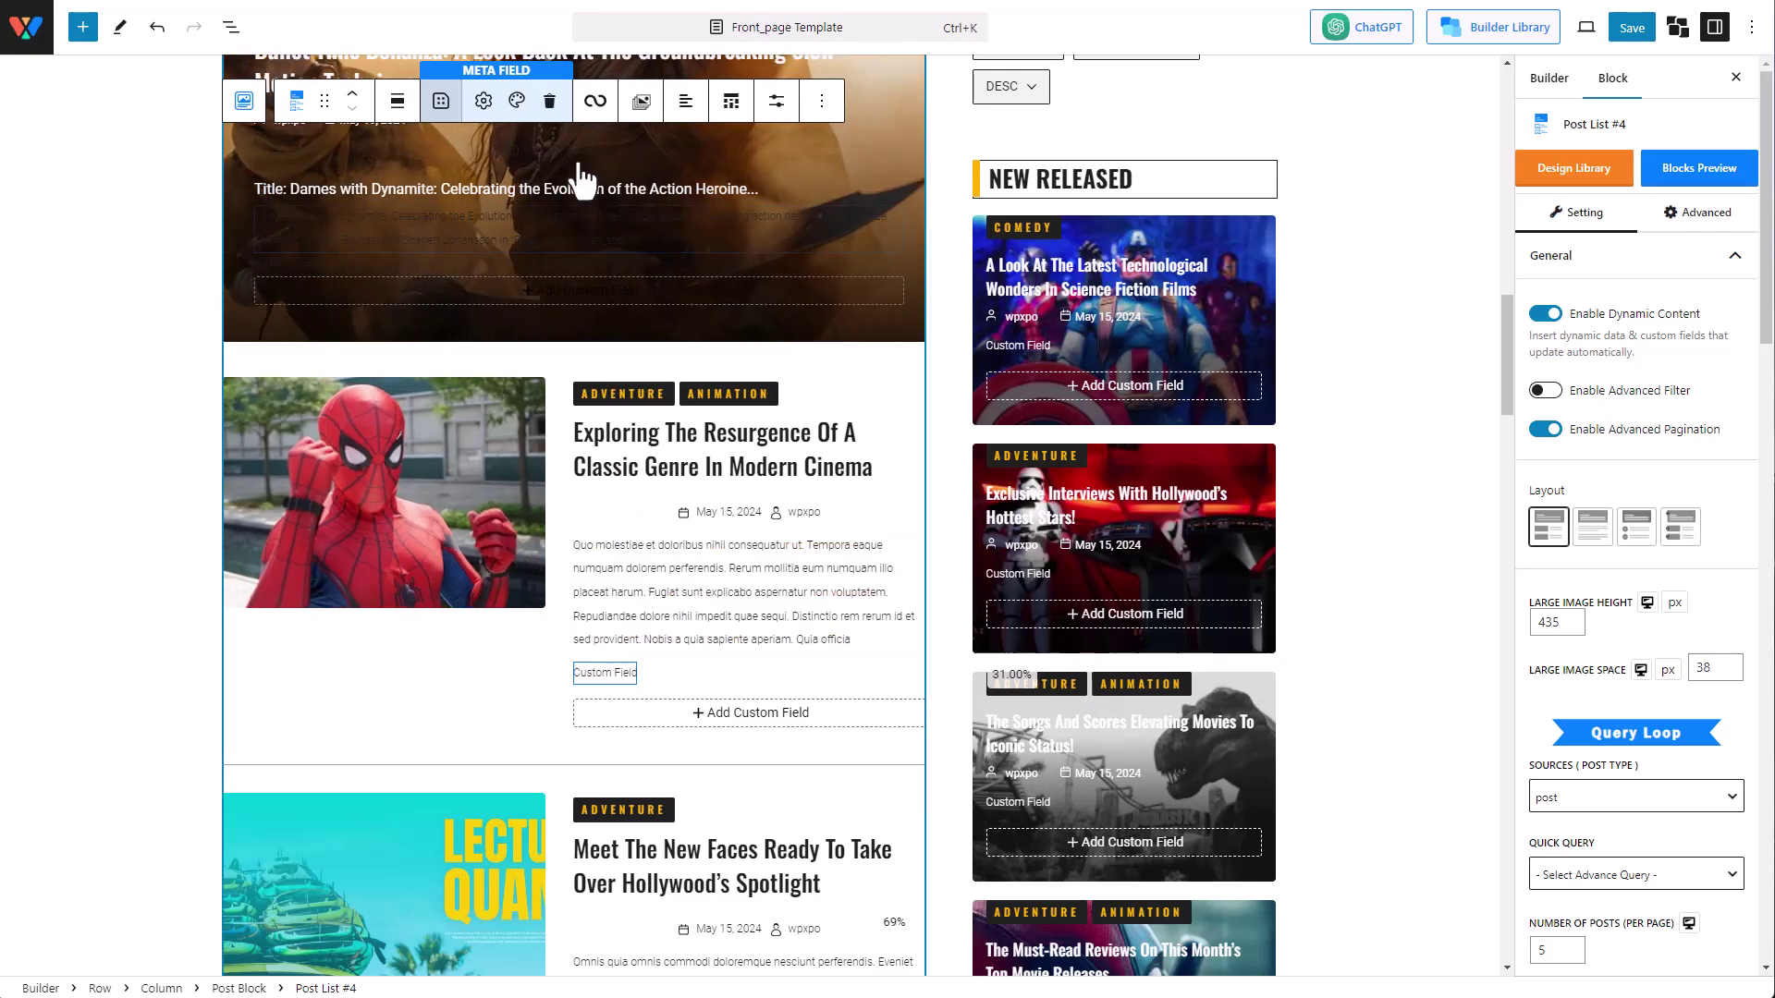
left_click(484, 102)
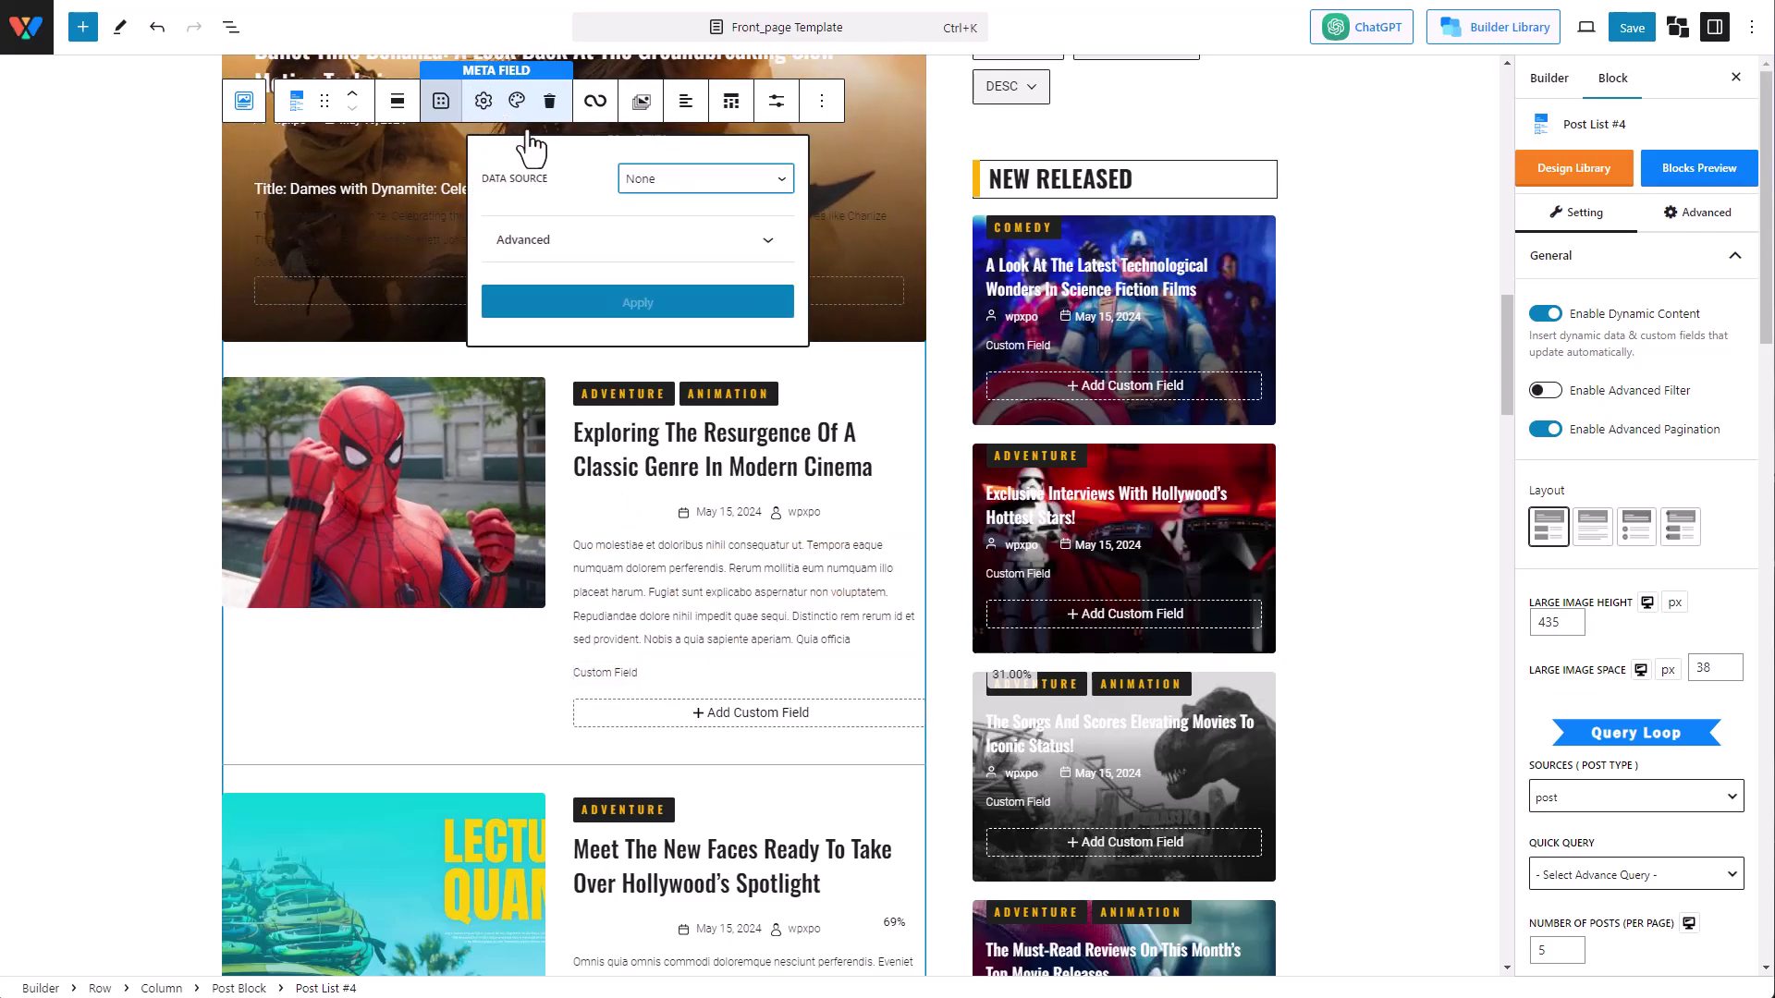
left_click(737, 194)
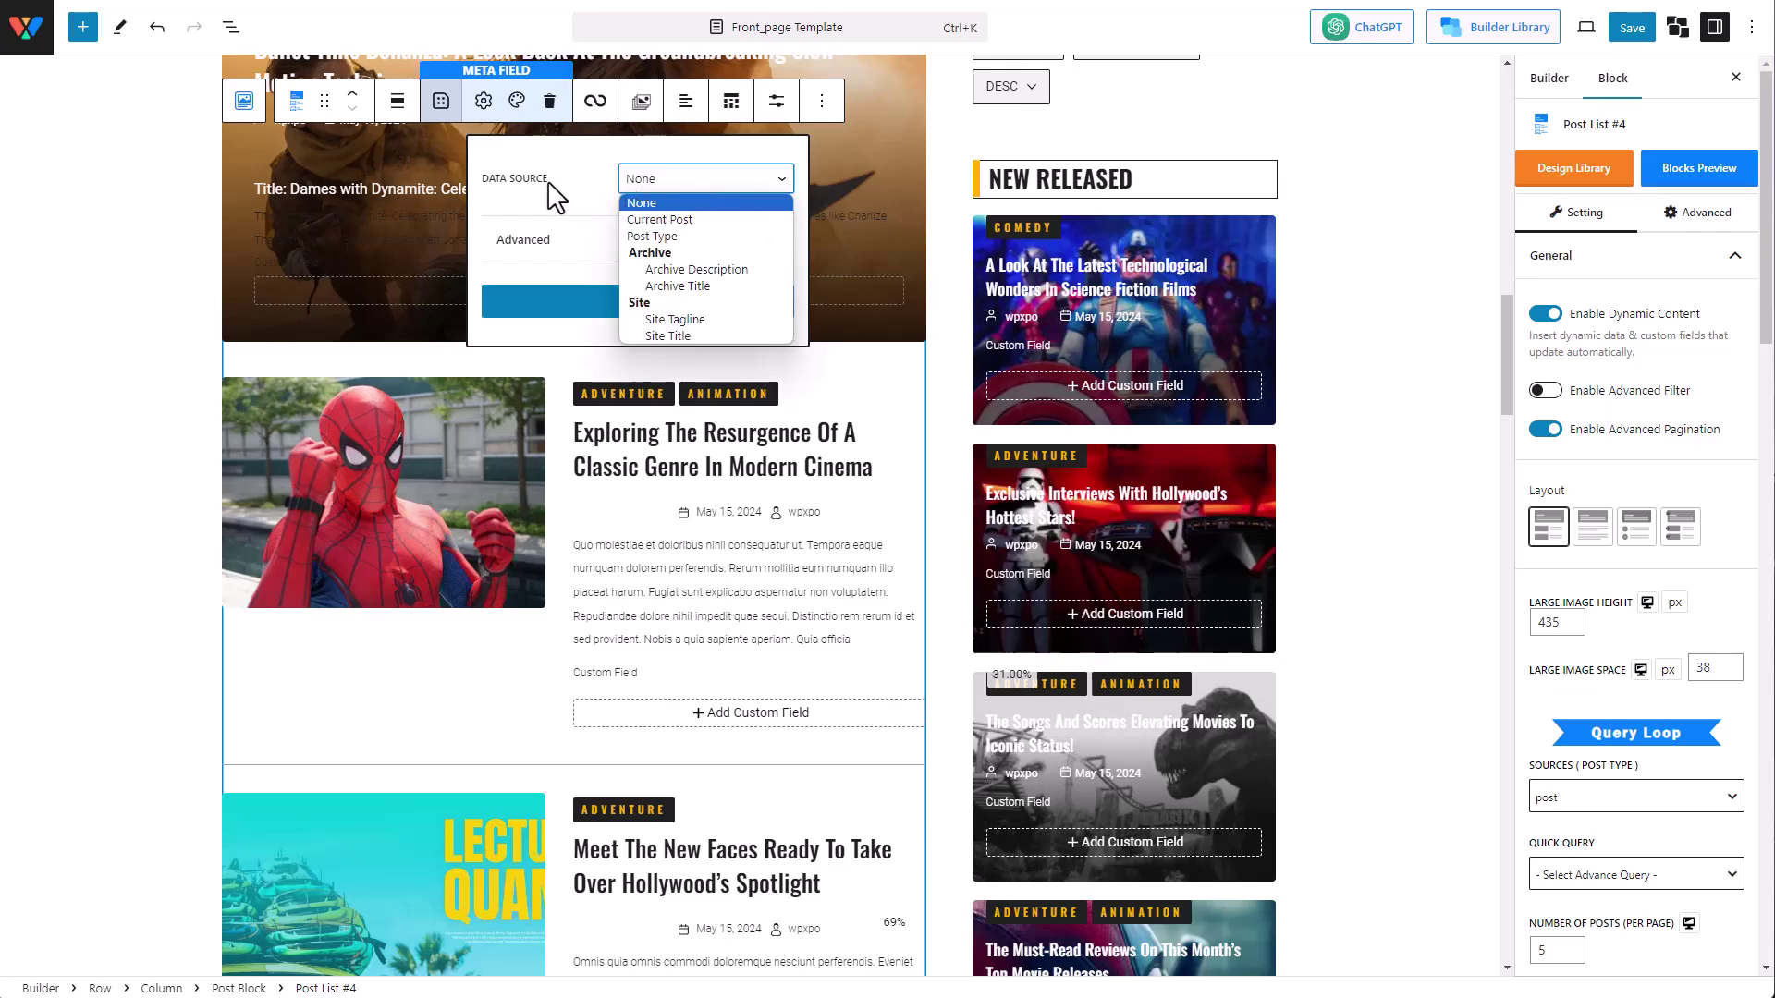
left_click(656, 237)
left_click(719, 243)
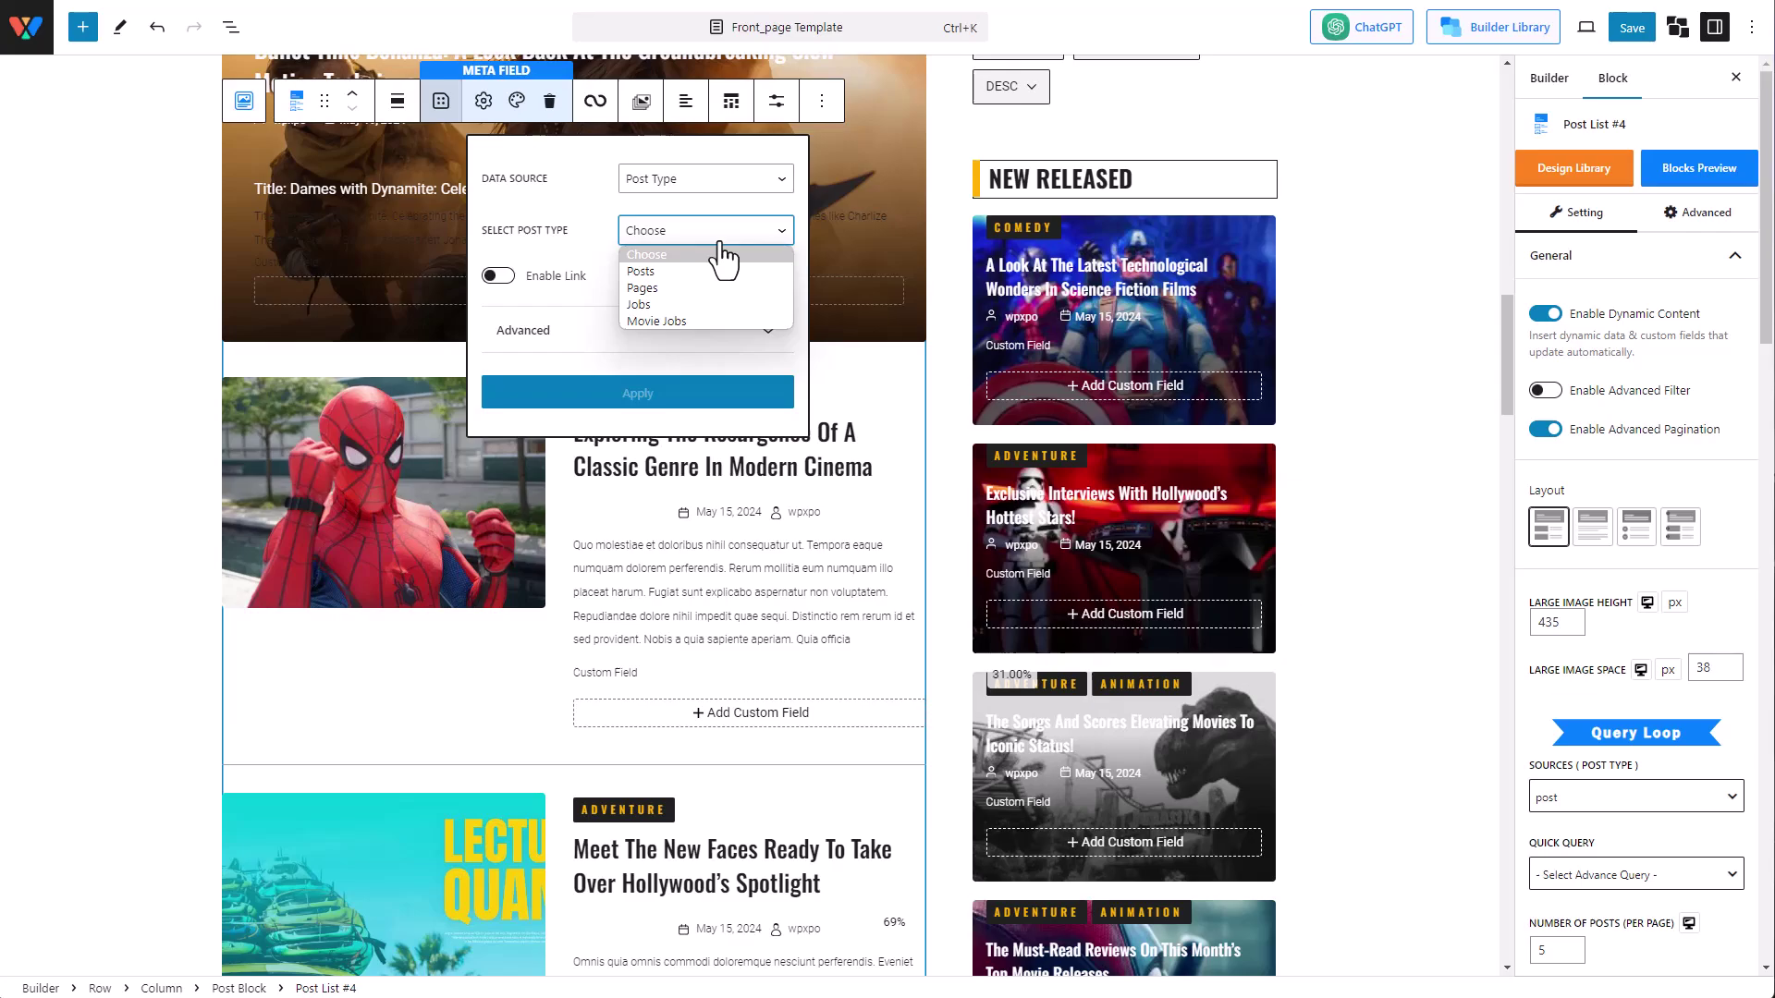
left_click(680, 289)
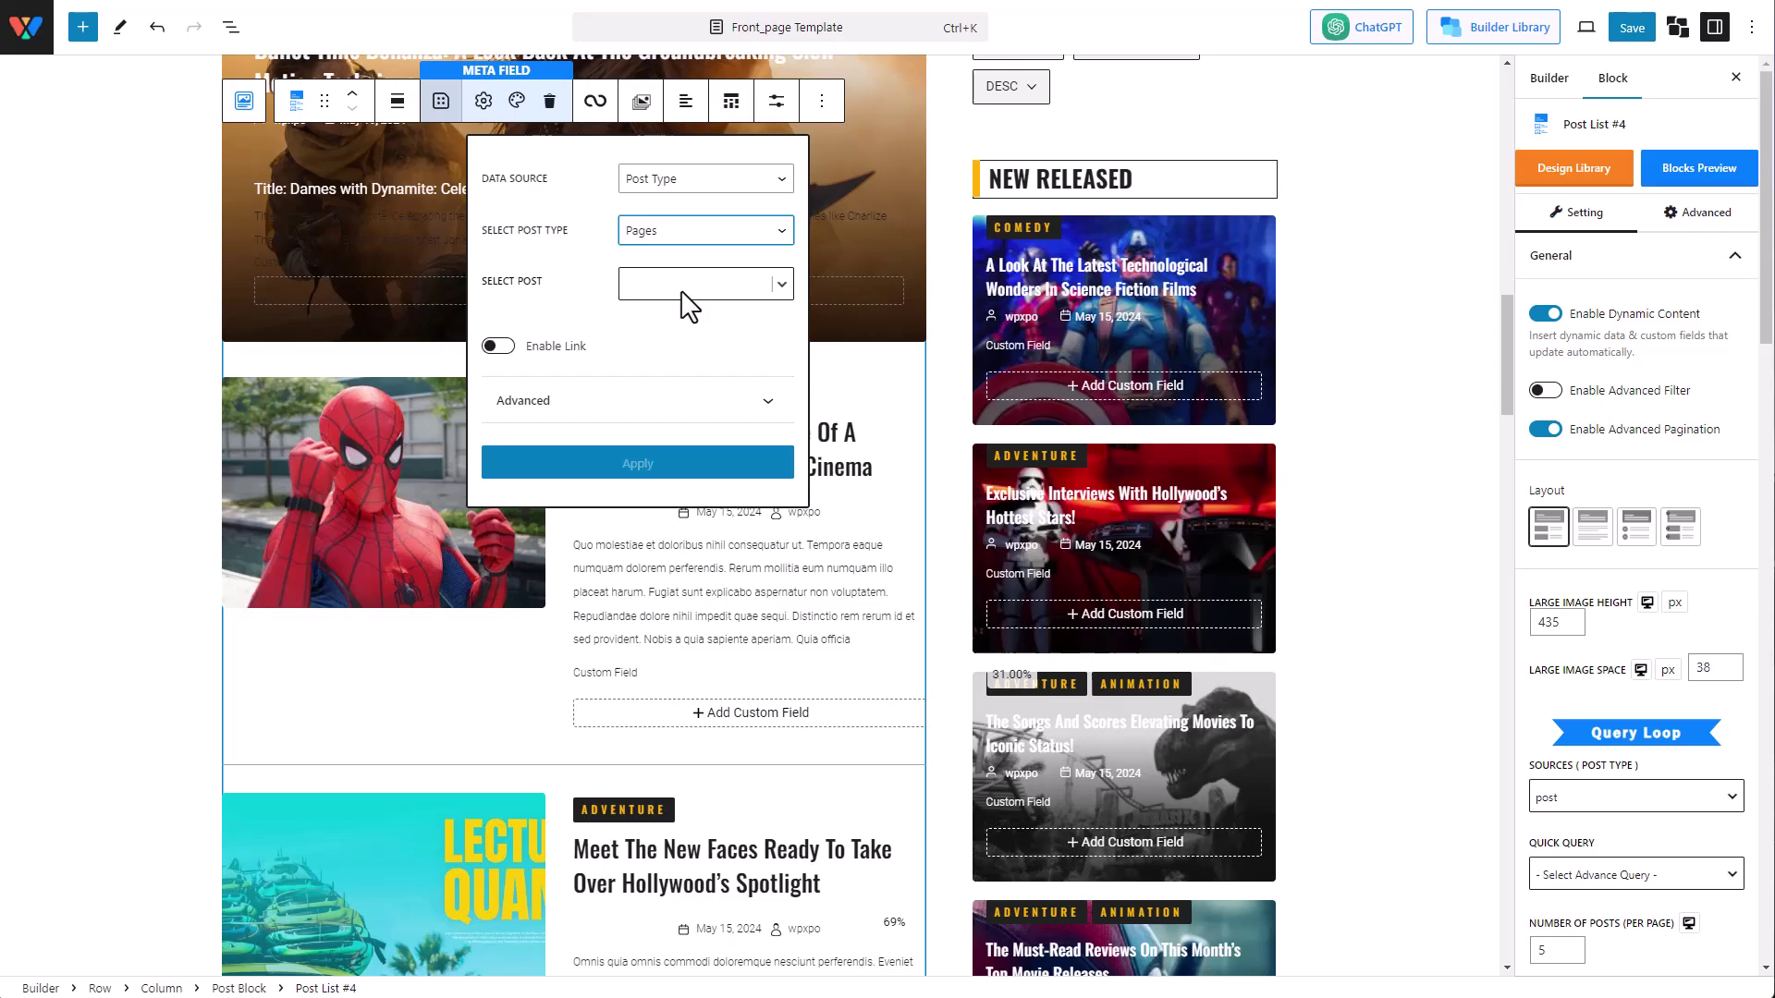
left_click(682, 292)
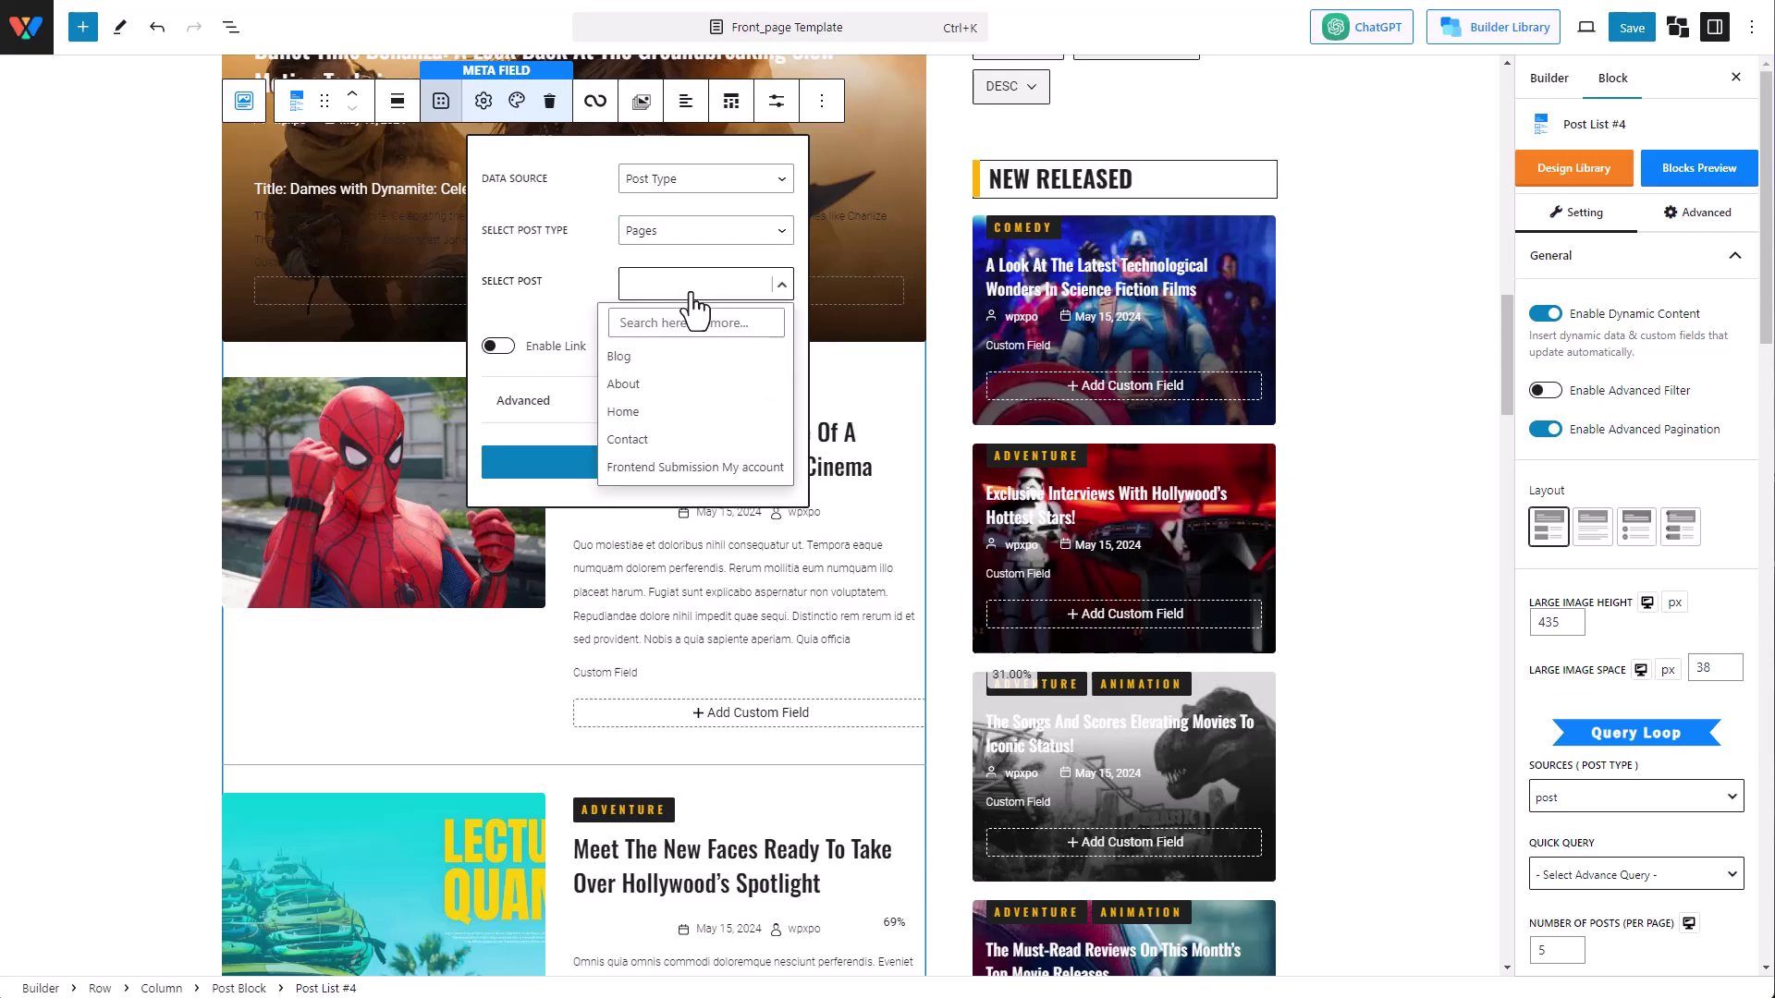
left_click(652, 469)
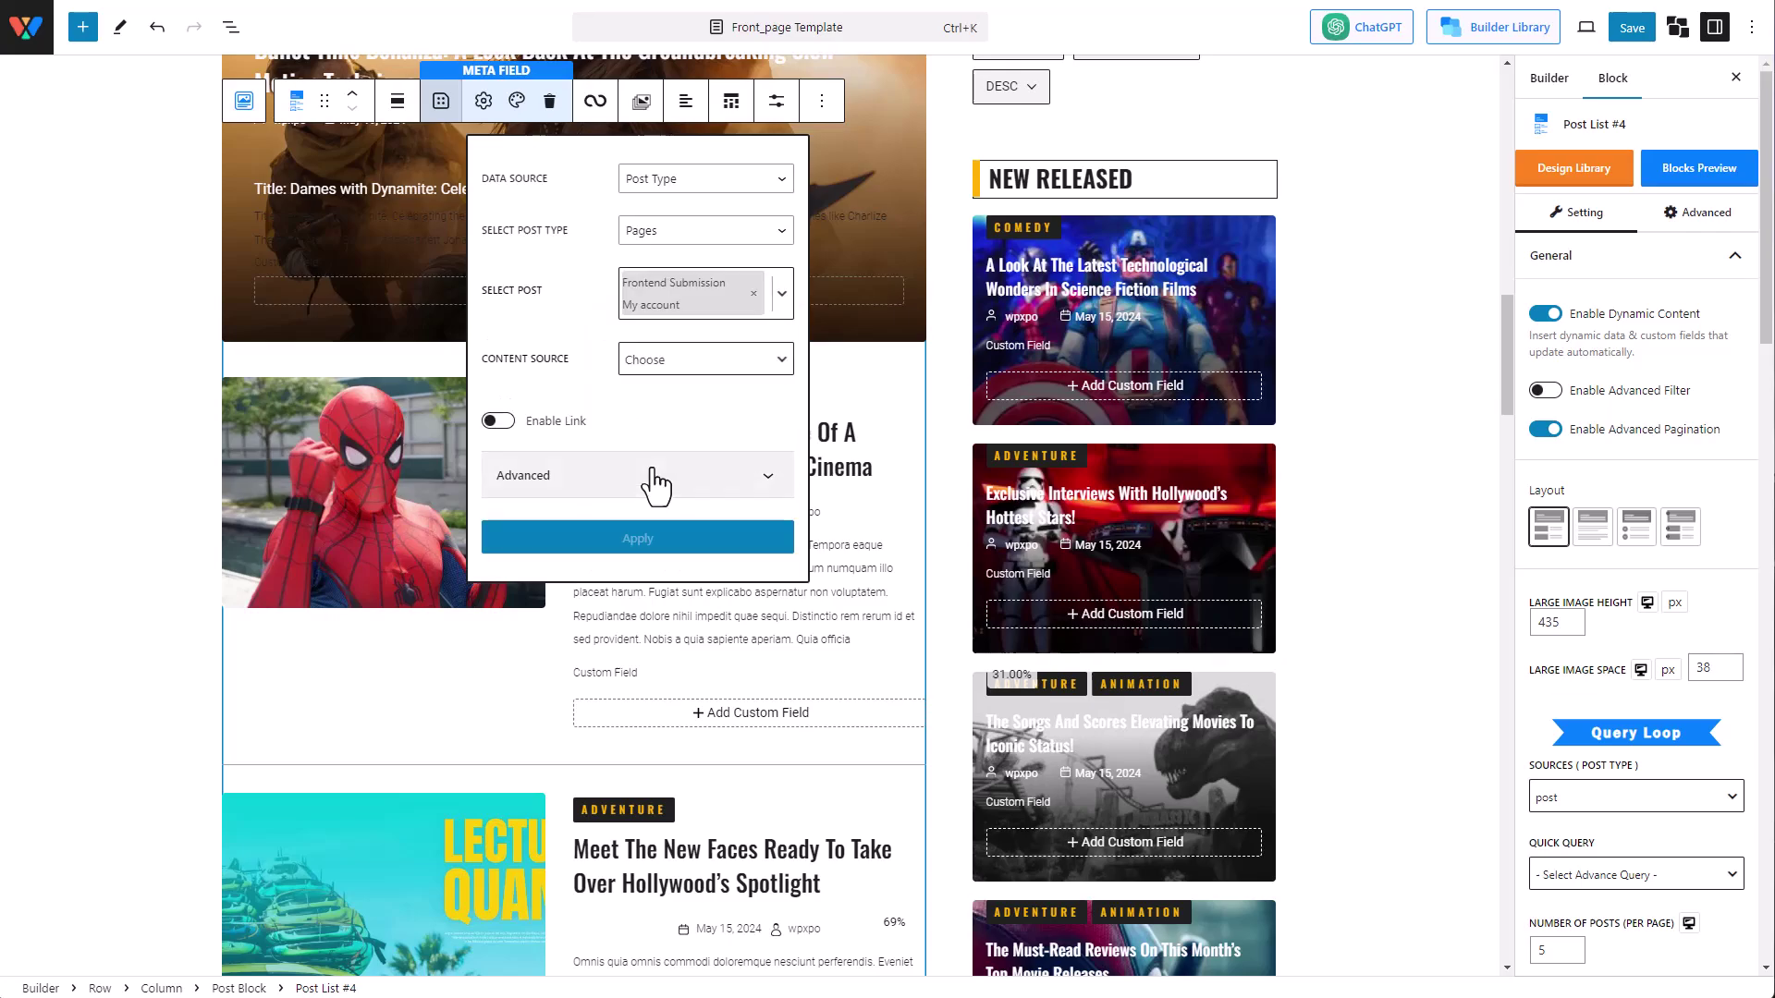
- Set the field's content source to Post Excerpt, enable its link with Post Permalink as link source, and apply the settings
left_click(711, 362)
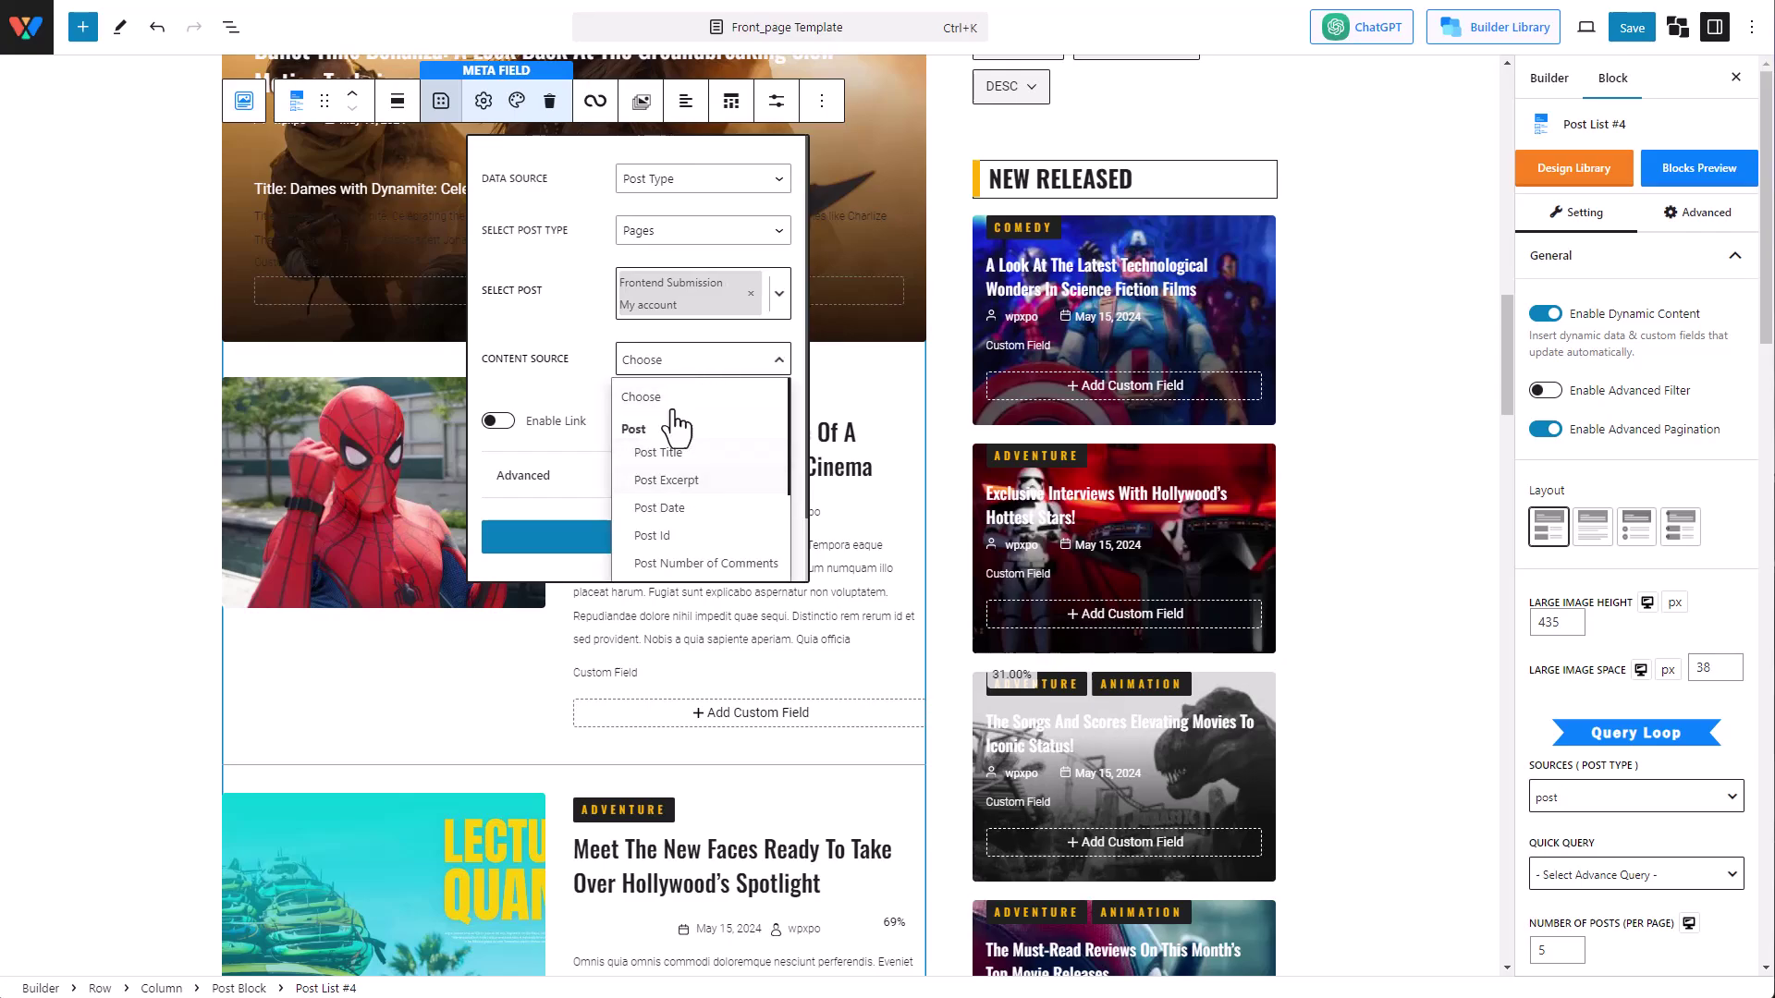
left_click(709, 481)
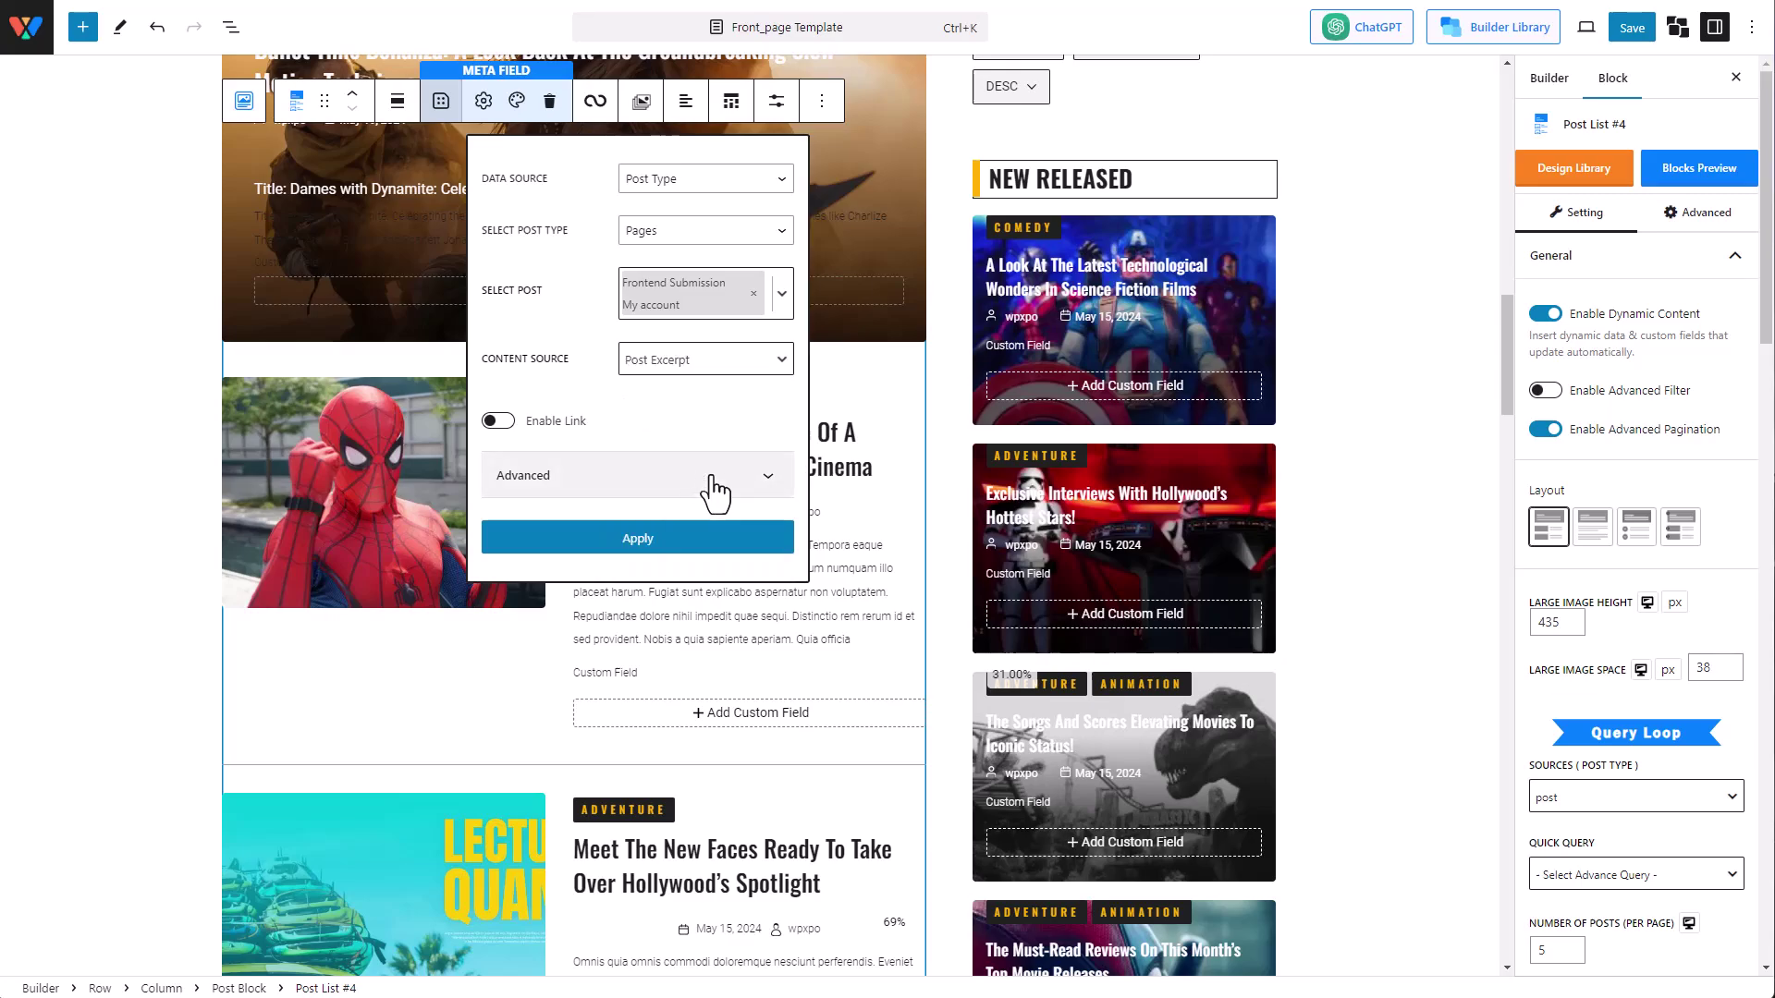
left_click(500, 423)
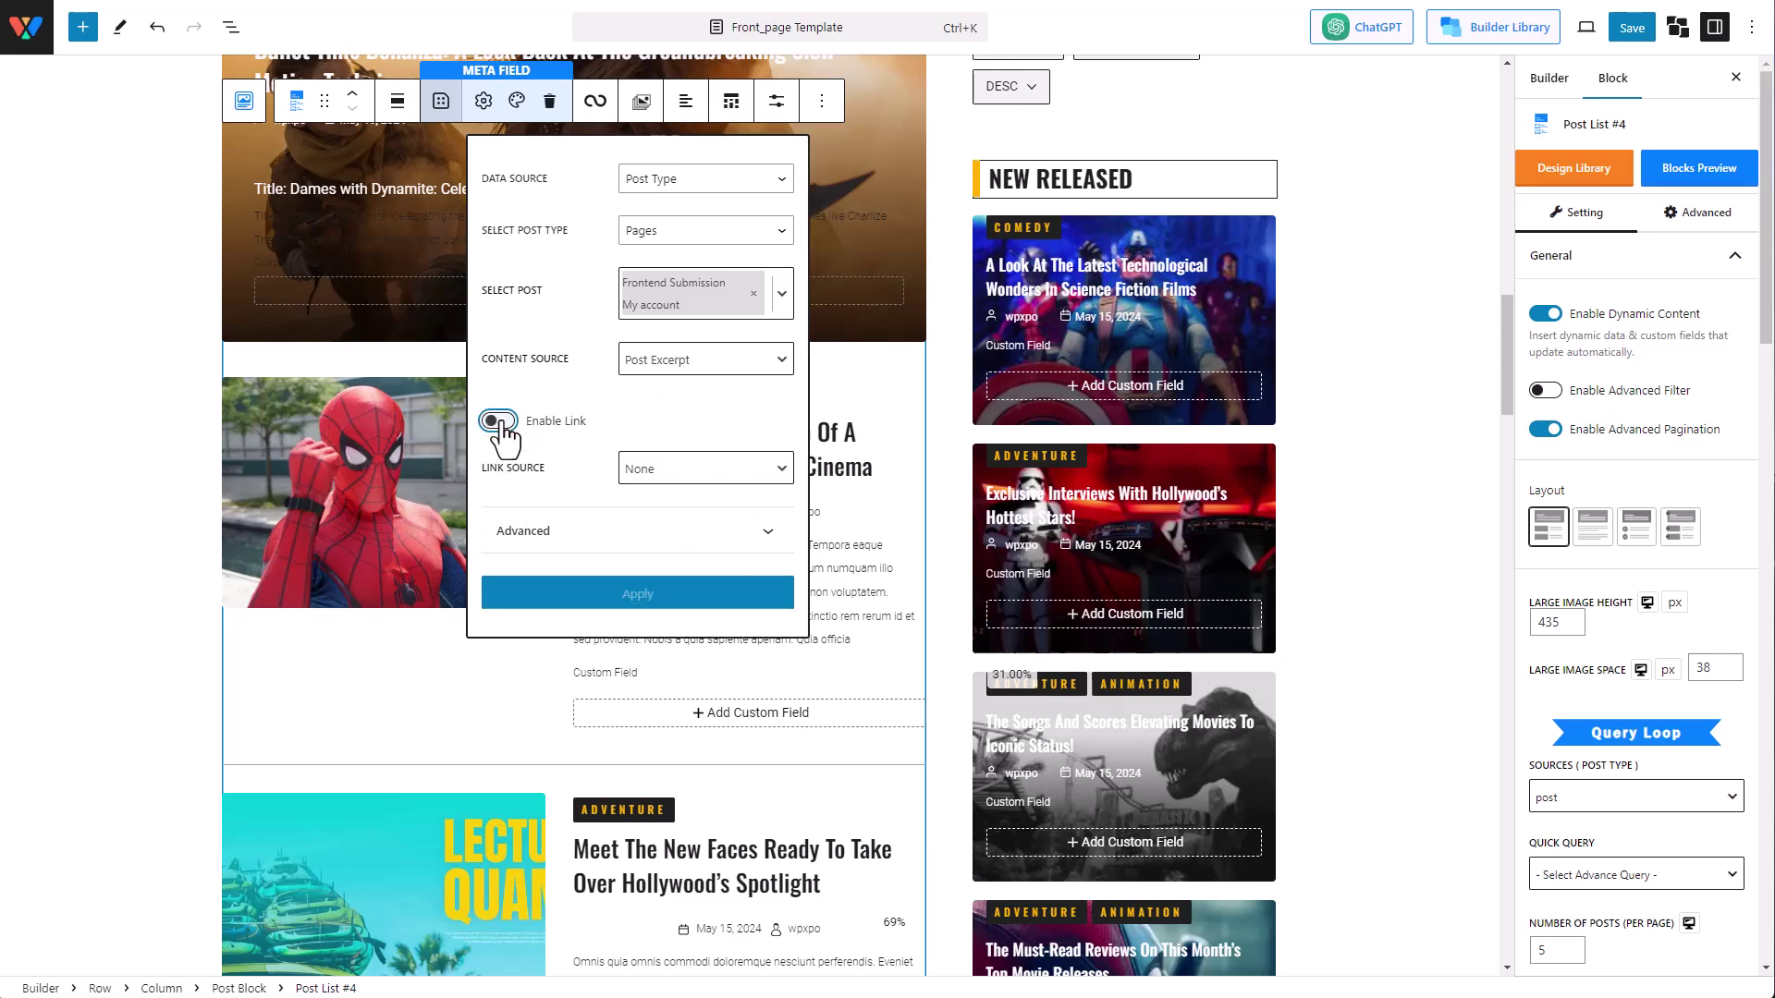
left_click(652, 476)
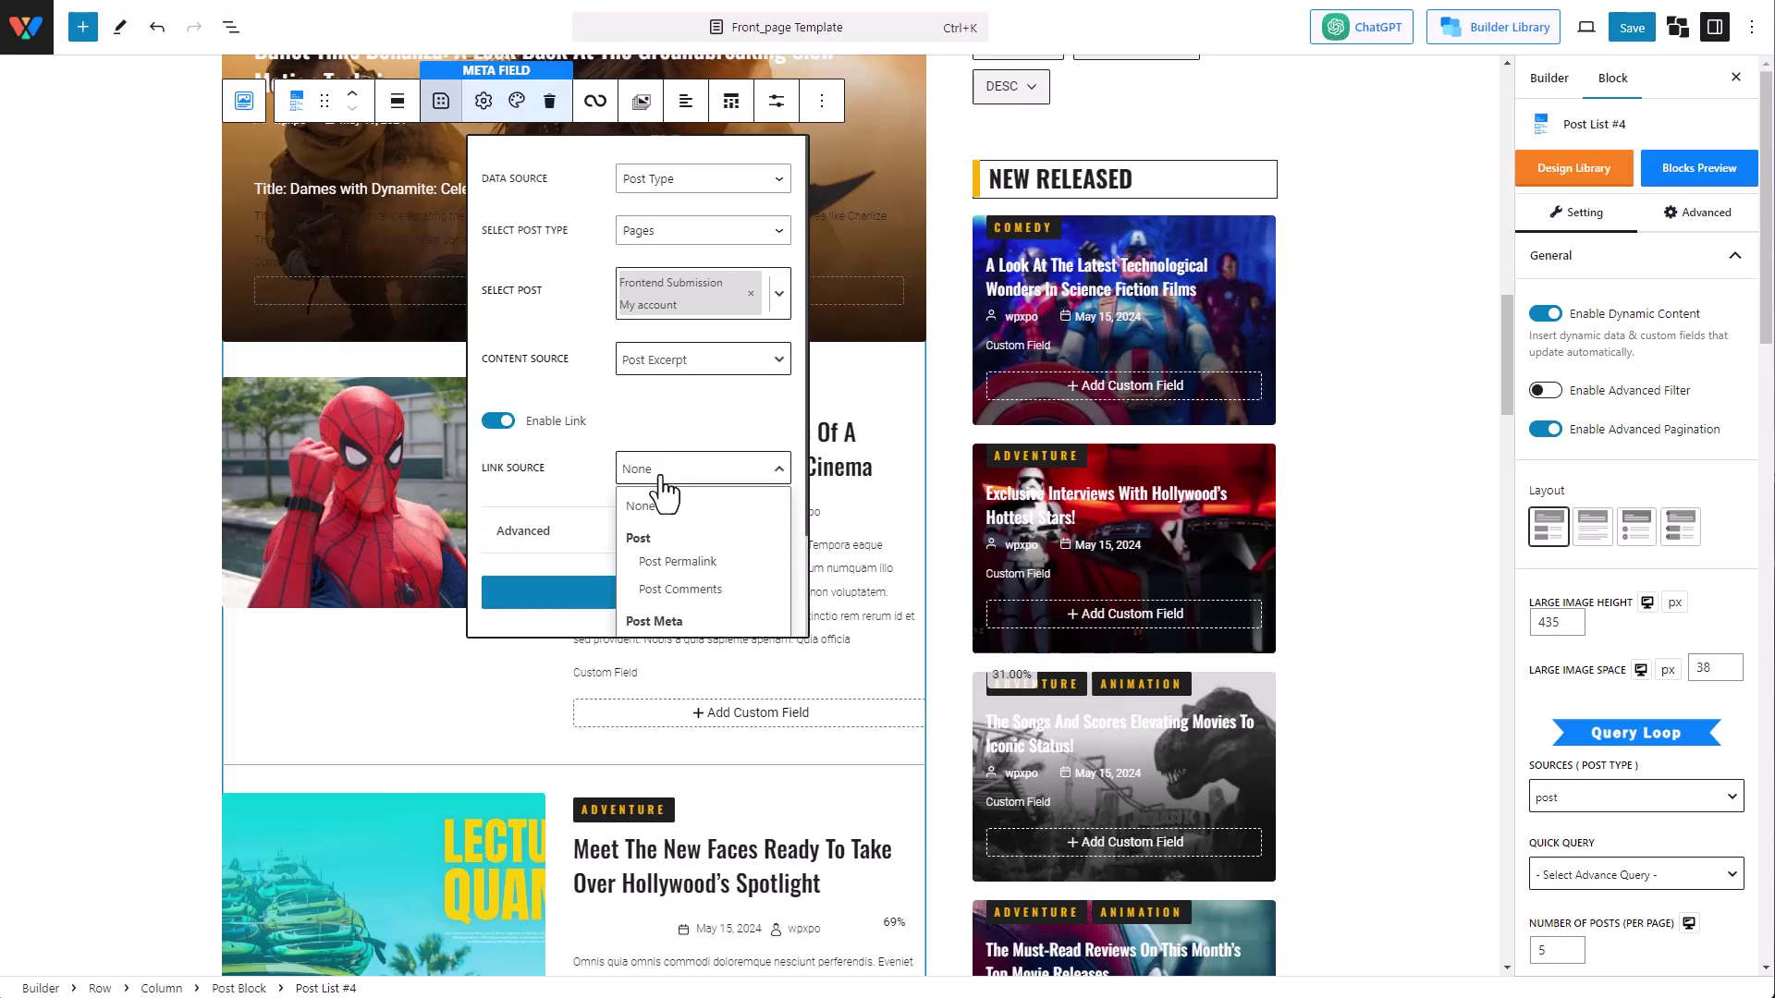
left_click(678, 563)
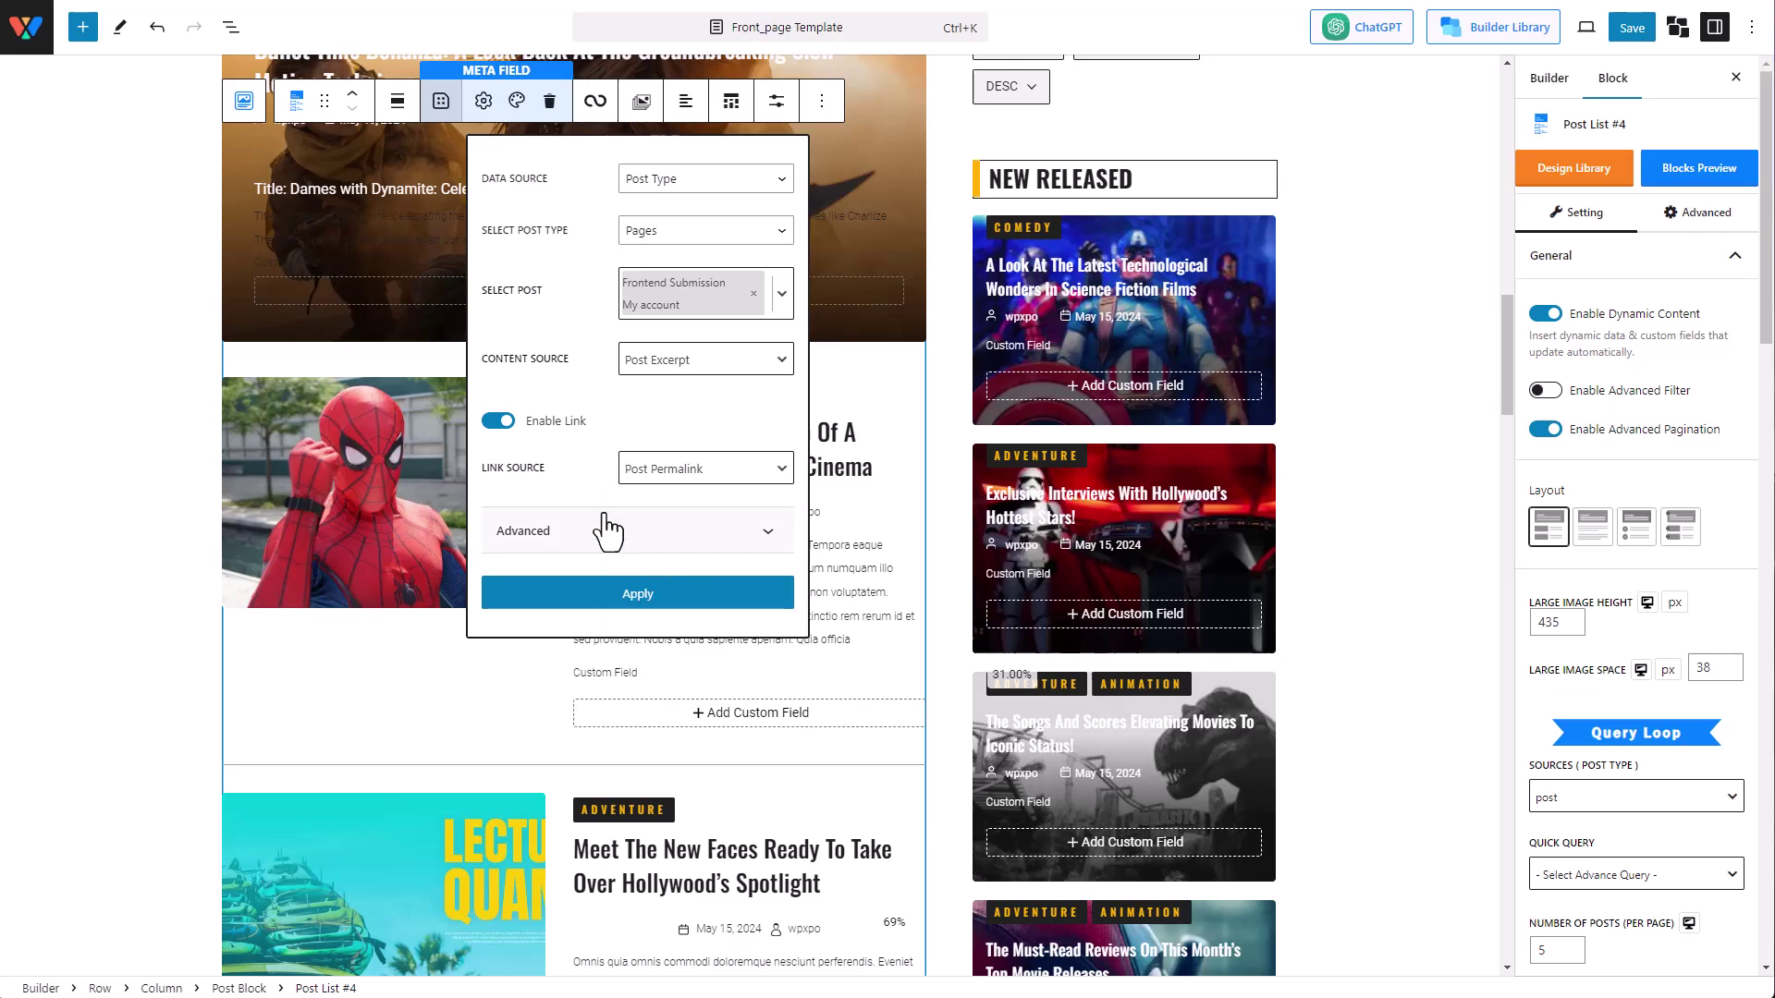
left_click(665, 596)
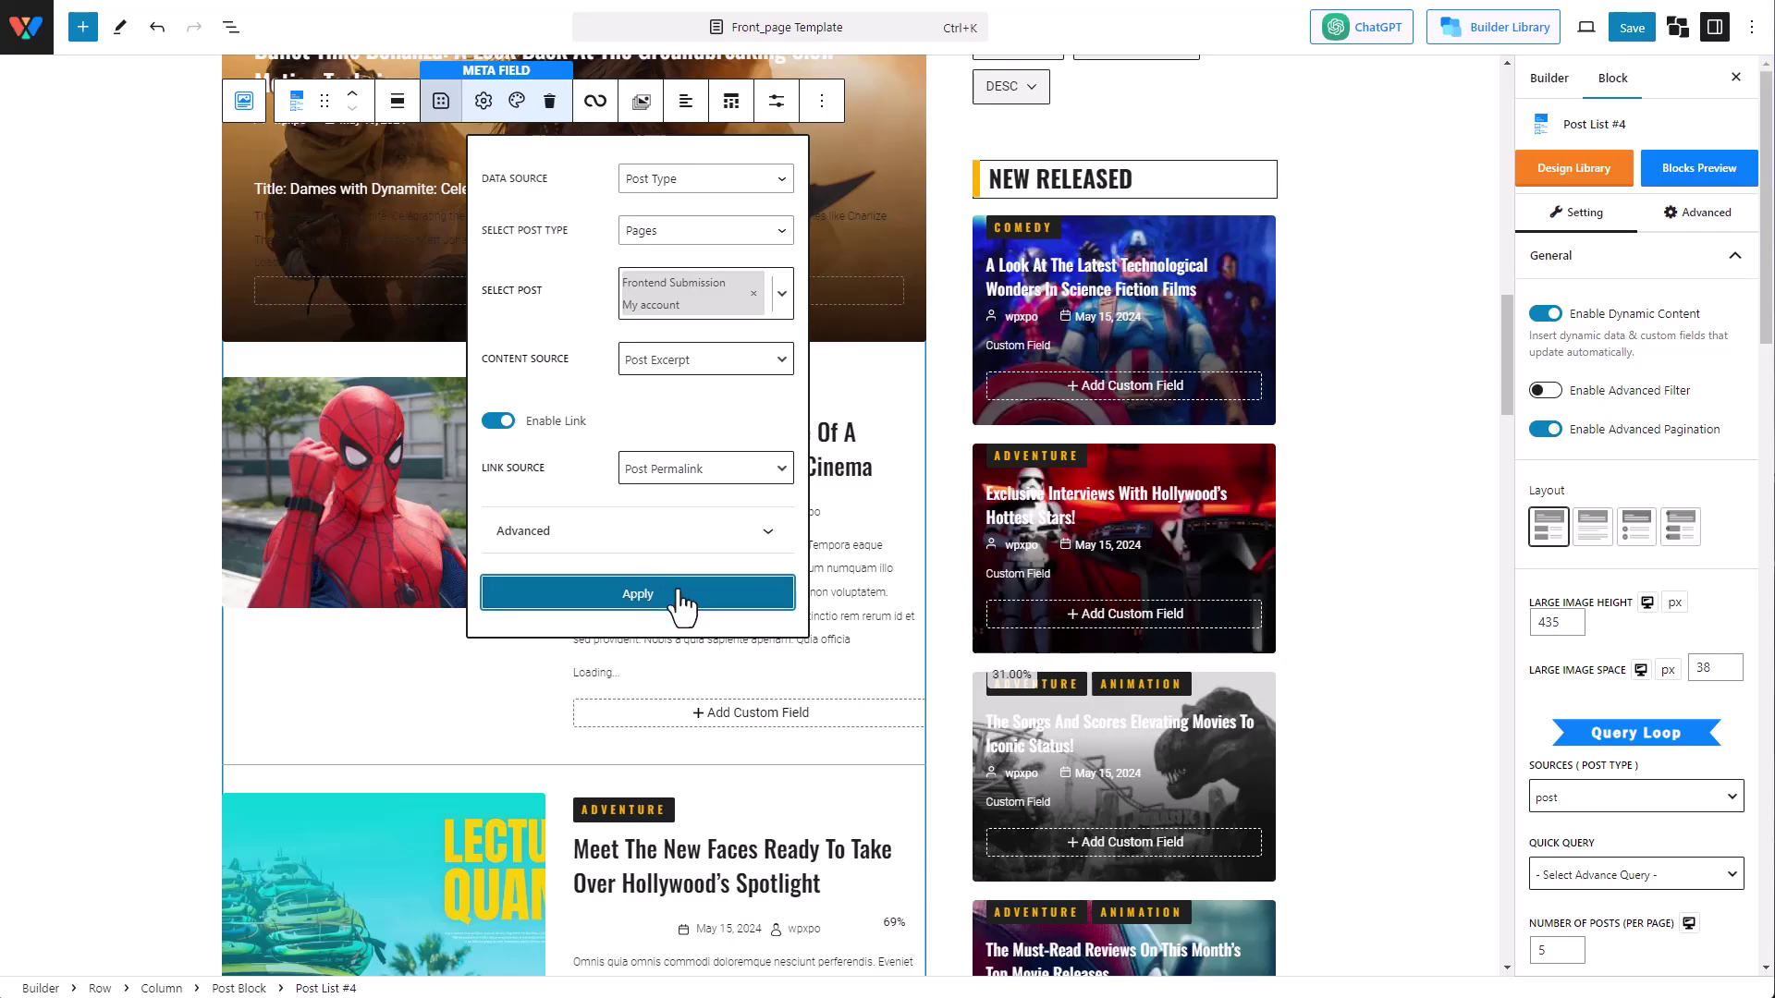
- Set the normal color of the "Write for us!" field to the crimson PostX preset
left_click(599, 675)
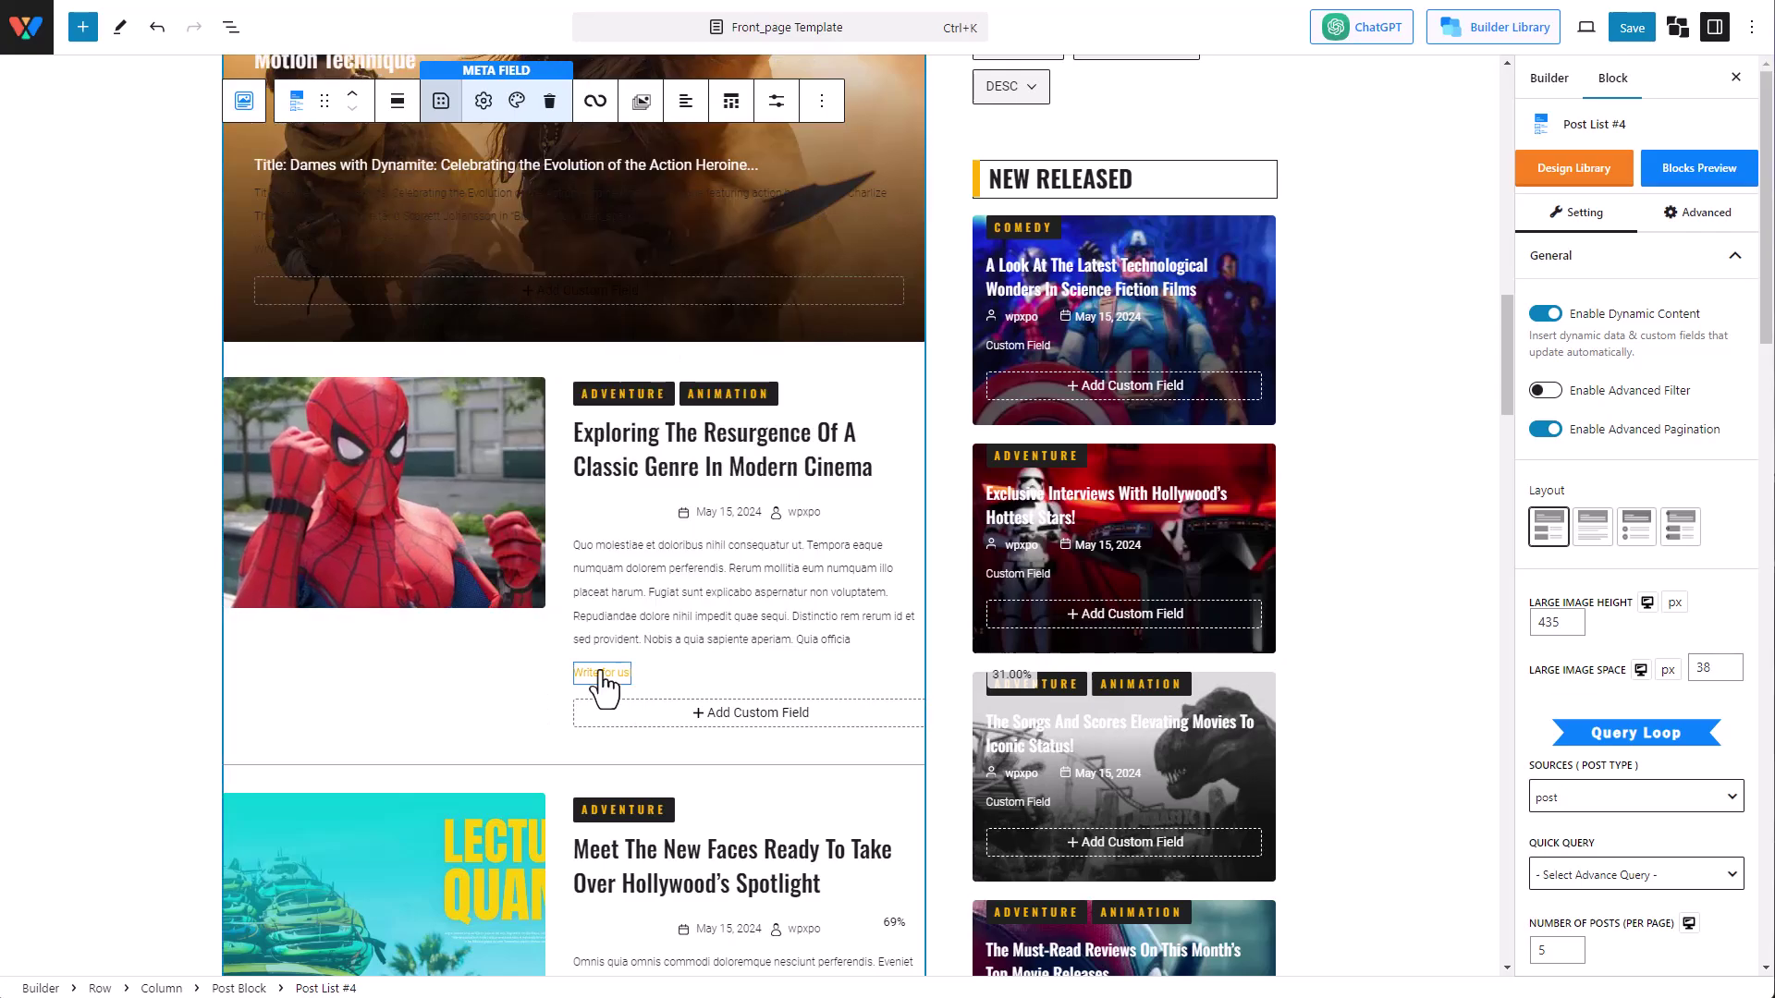
left_click(517, 100)
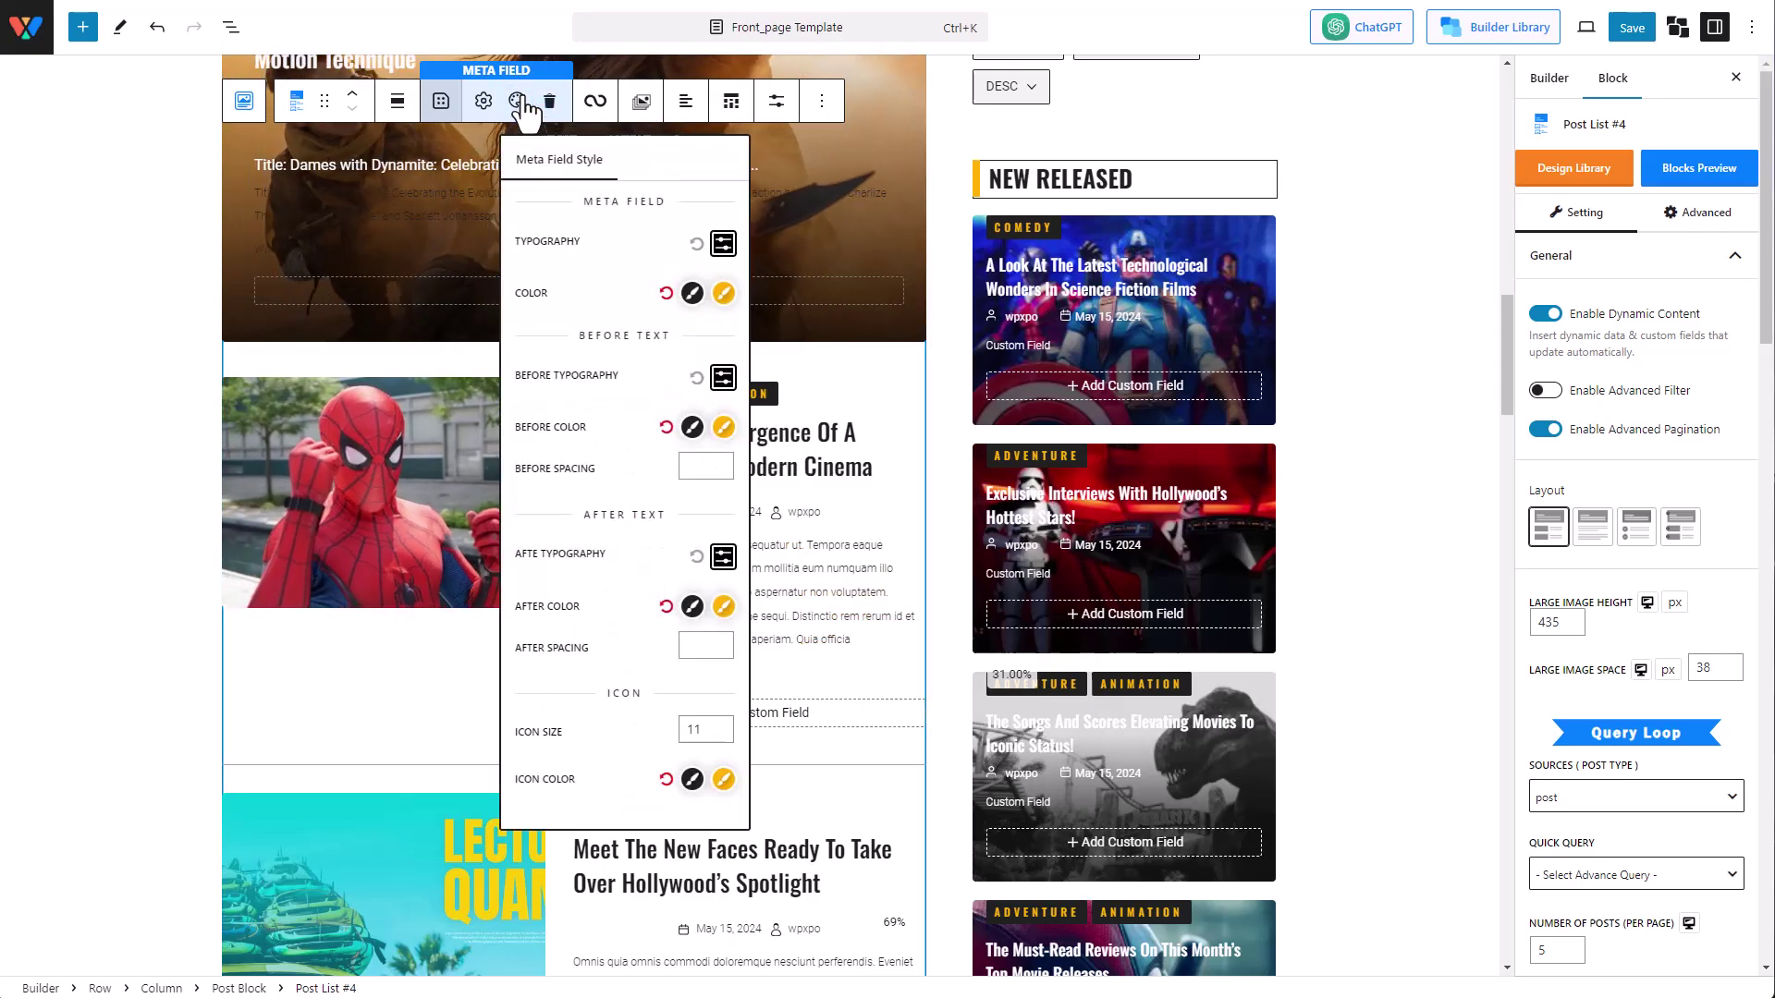
left_click(693, 293)
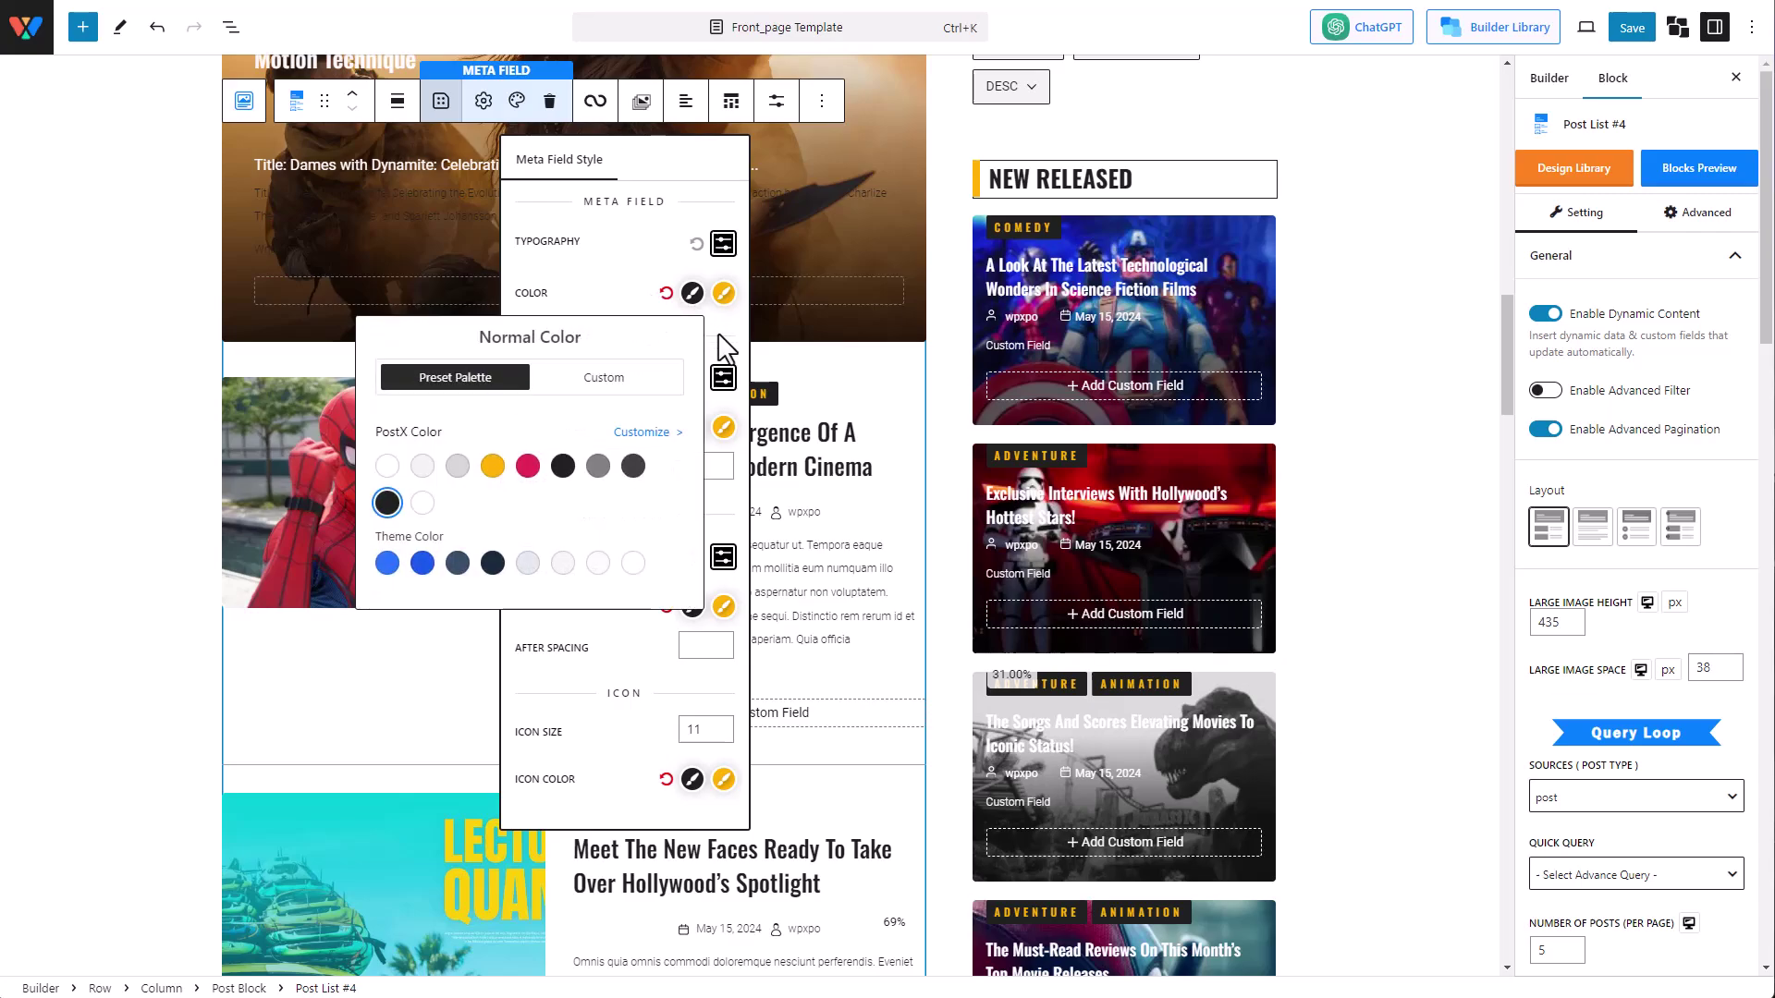
left_click(527, 466)
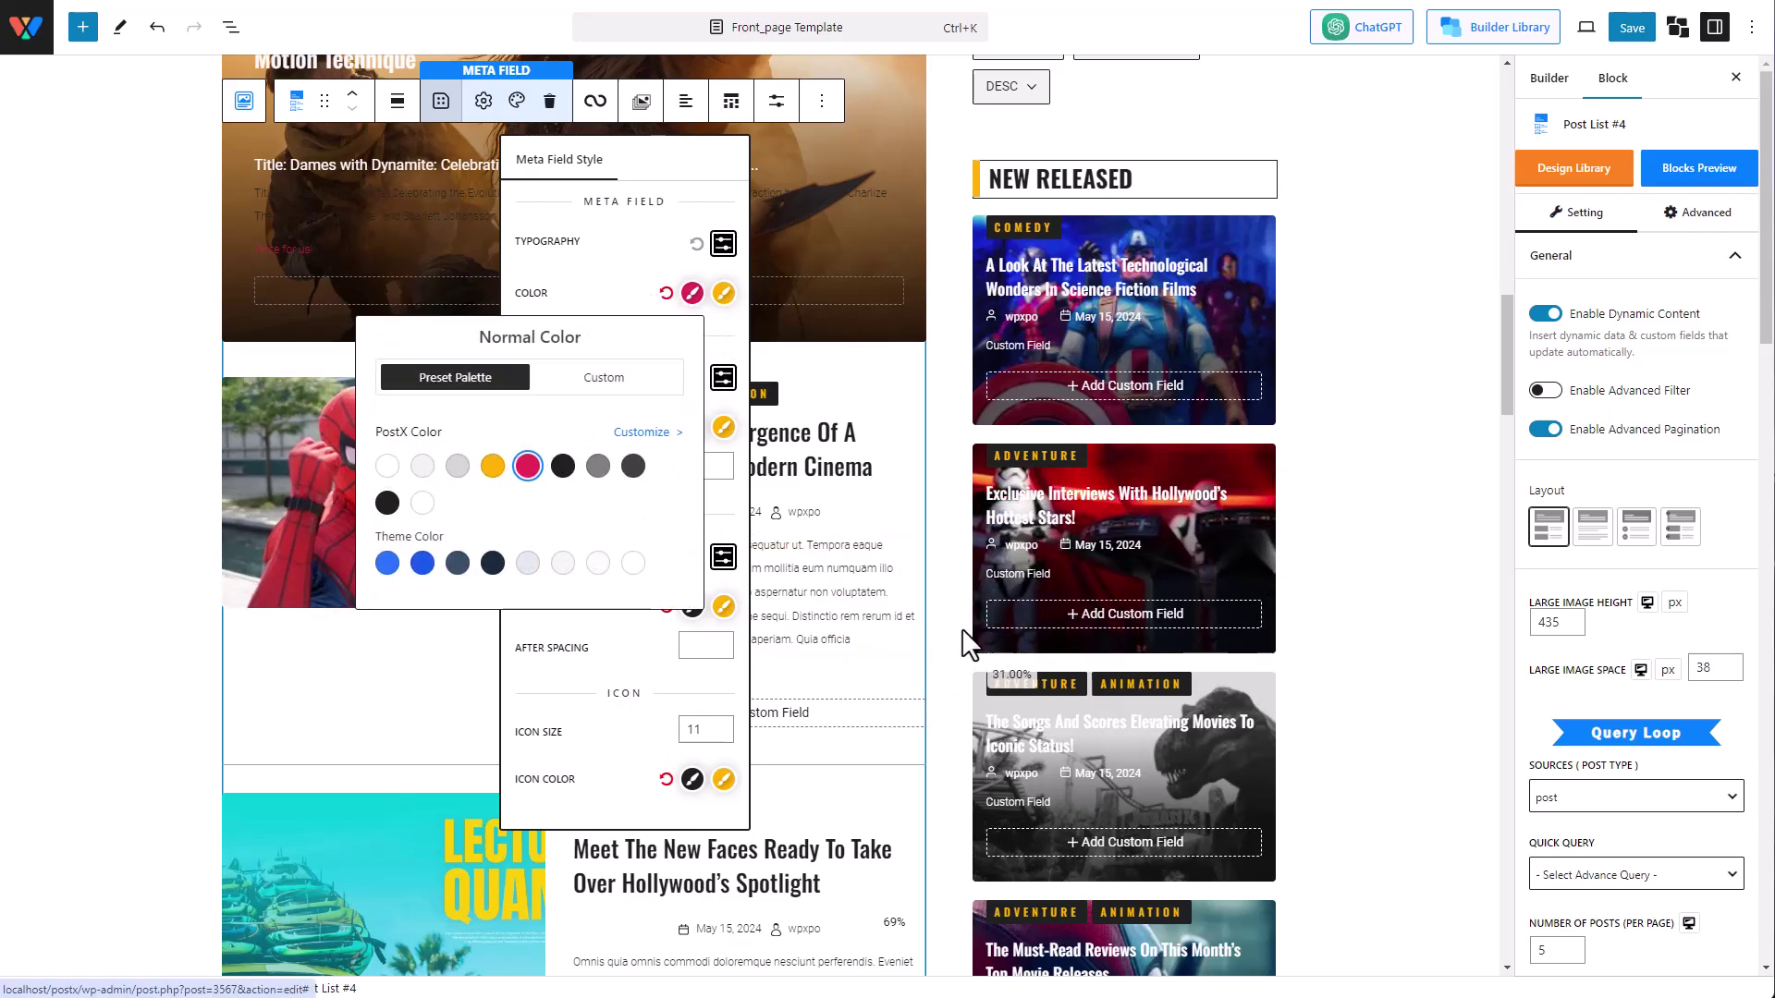
left_click(958, 629)
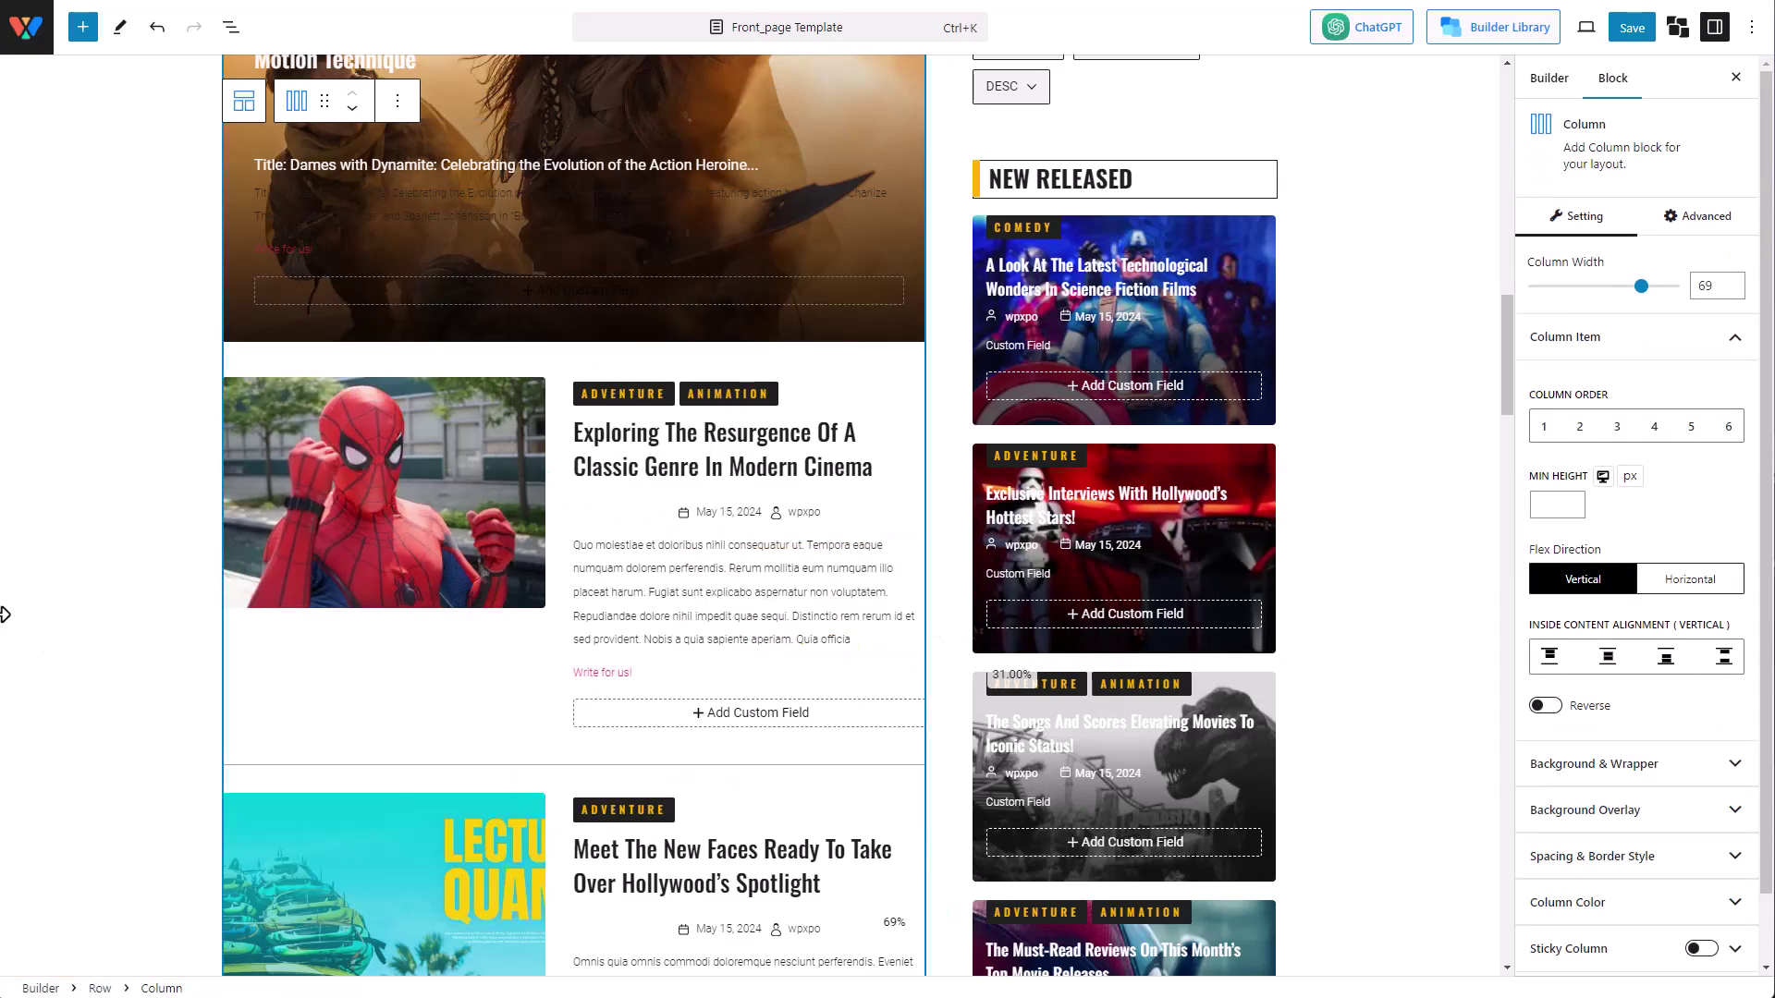
- Set the typography size of the "Write for us!" field to 16
left_click(607, 675)
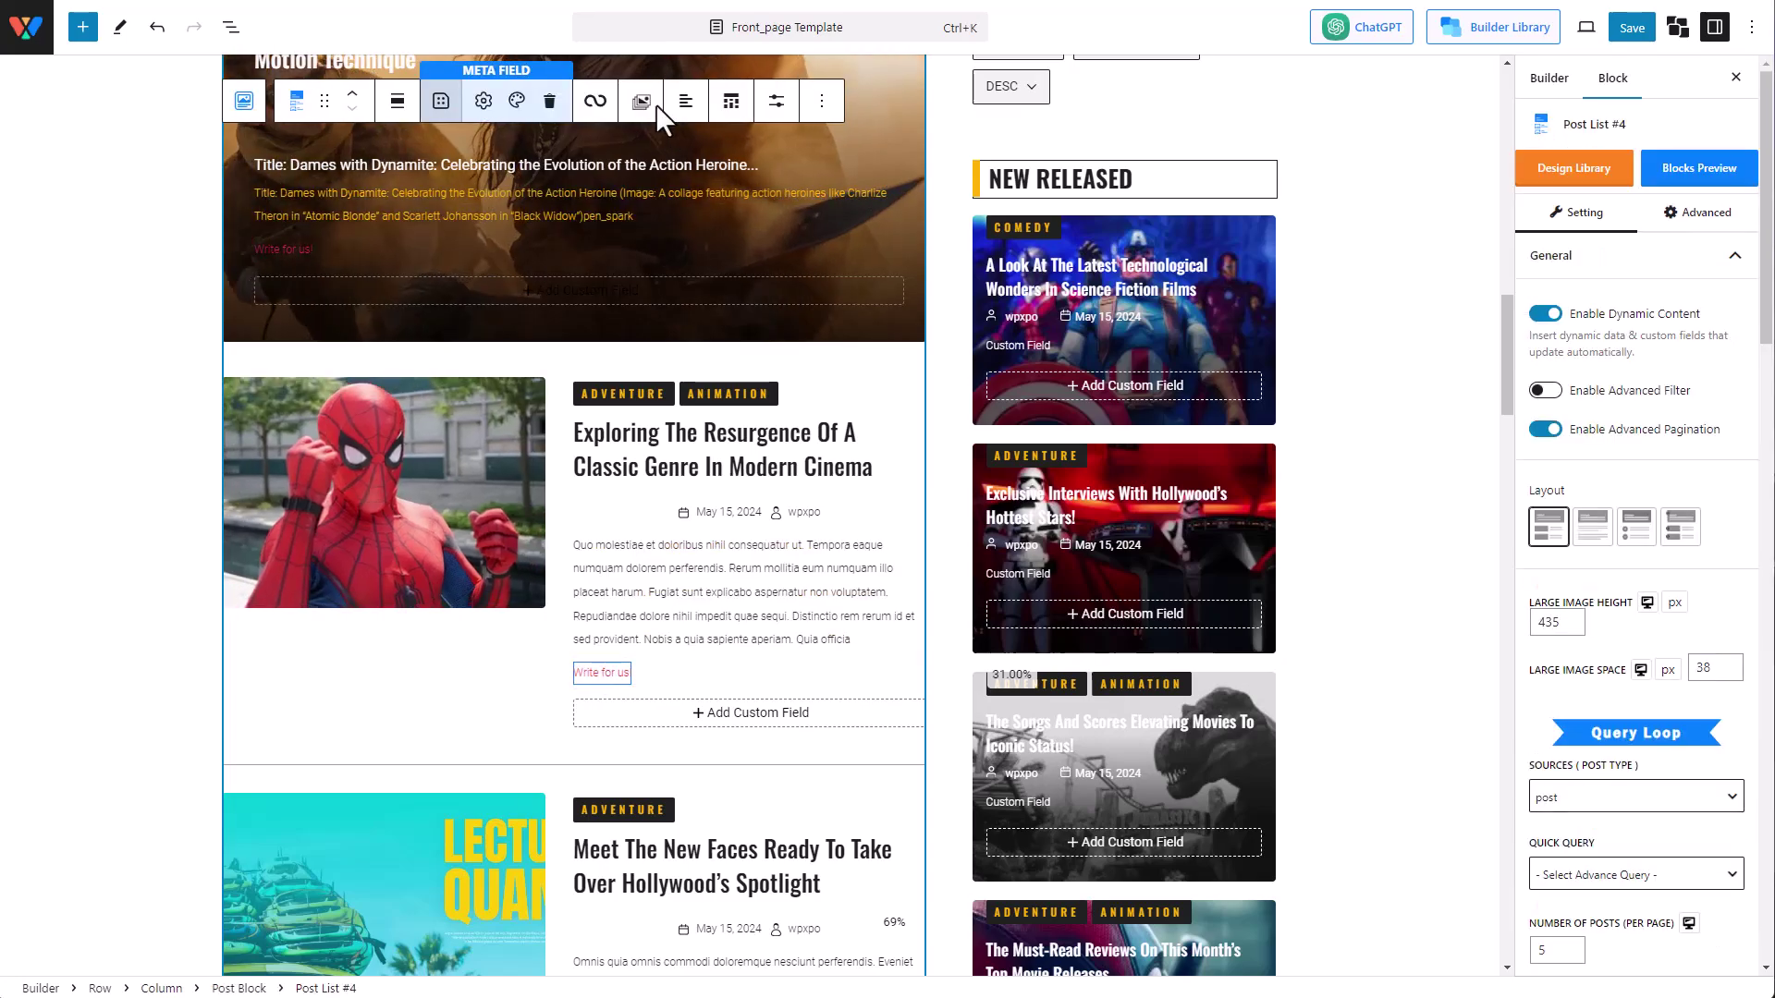
left_click(517, 102)
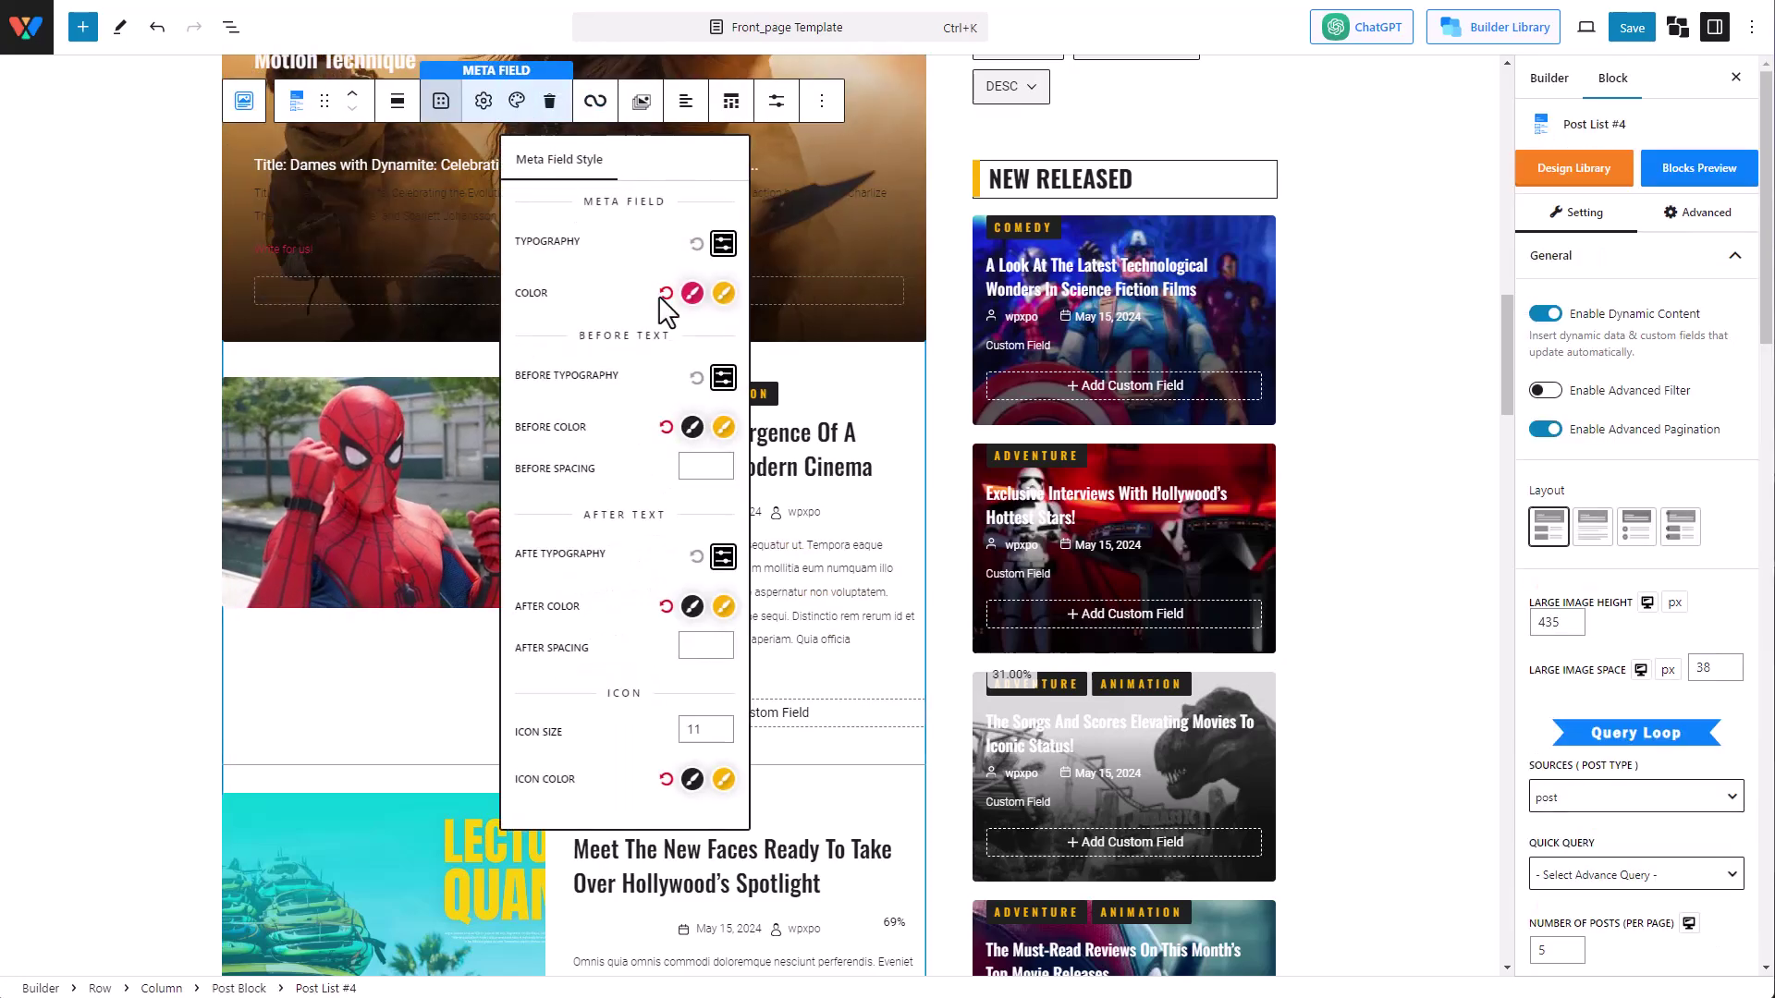
left_click(722, 243)
left_click(797, 433)
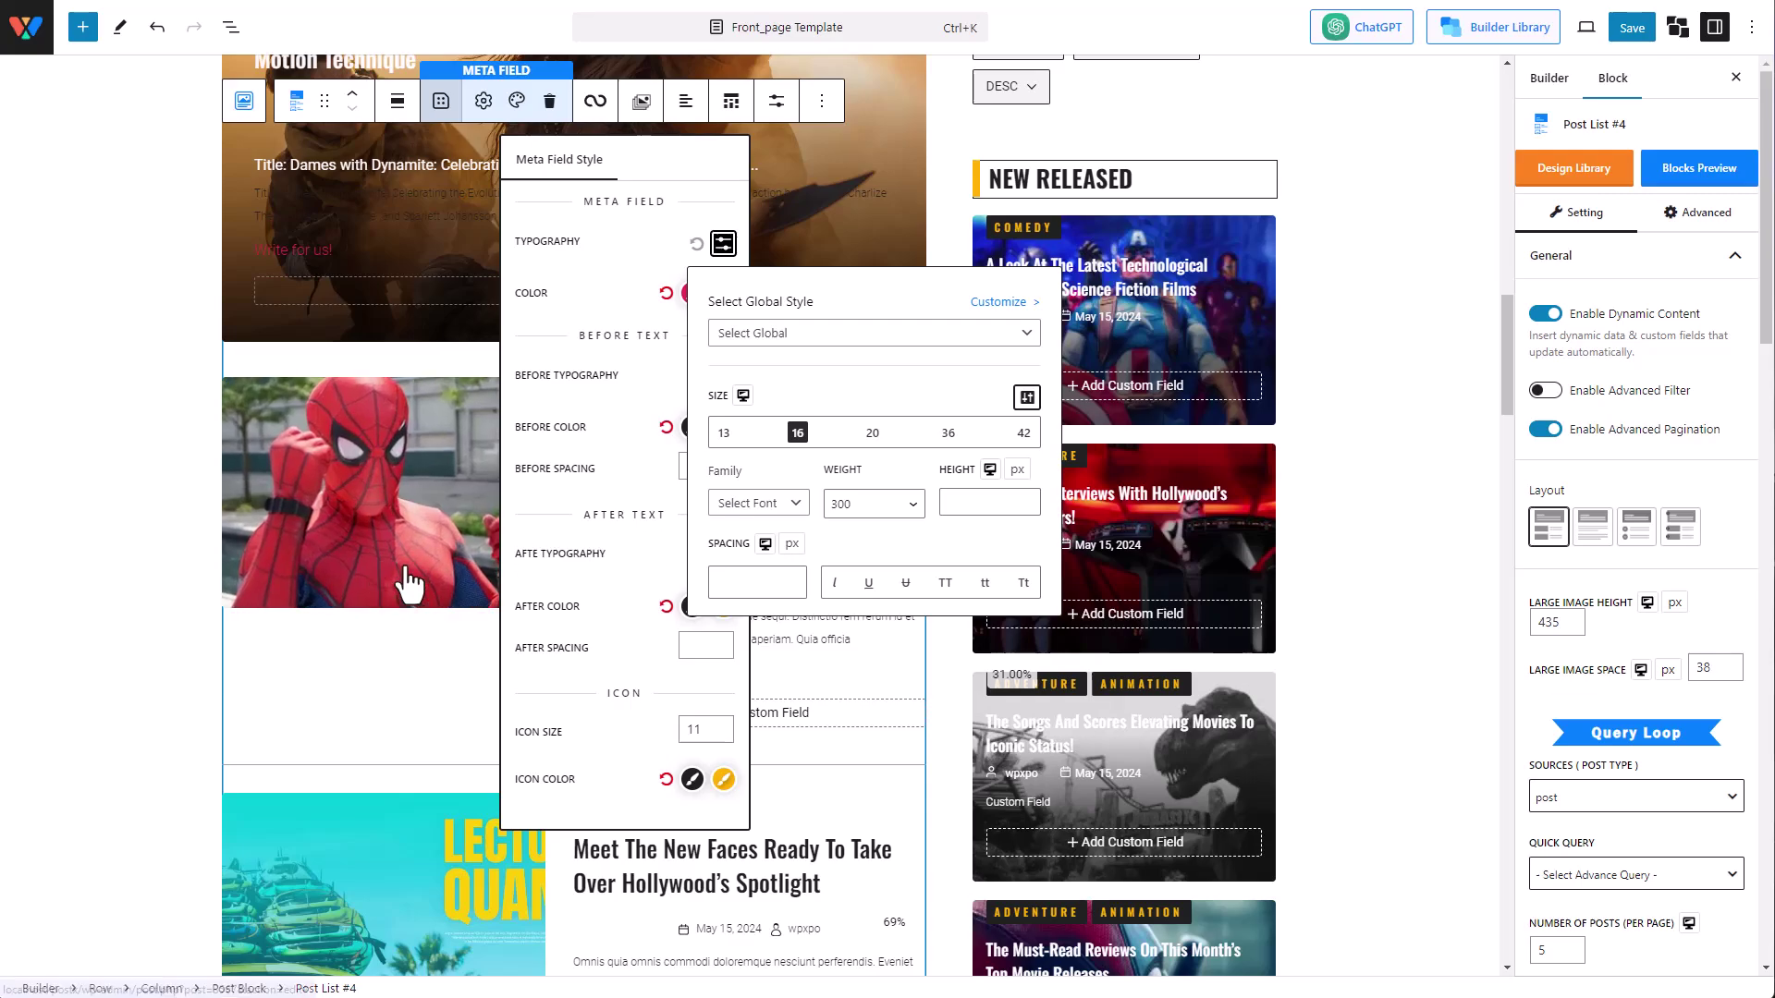
left_click(87, 562)
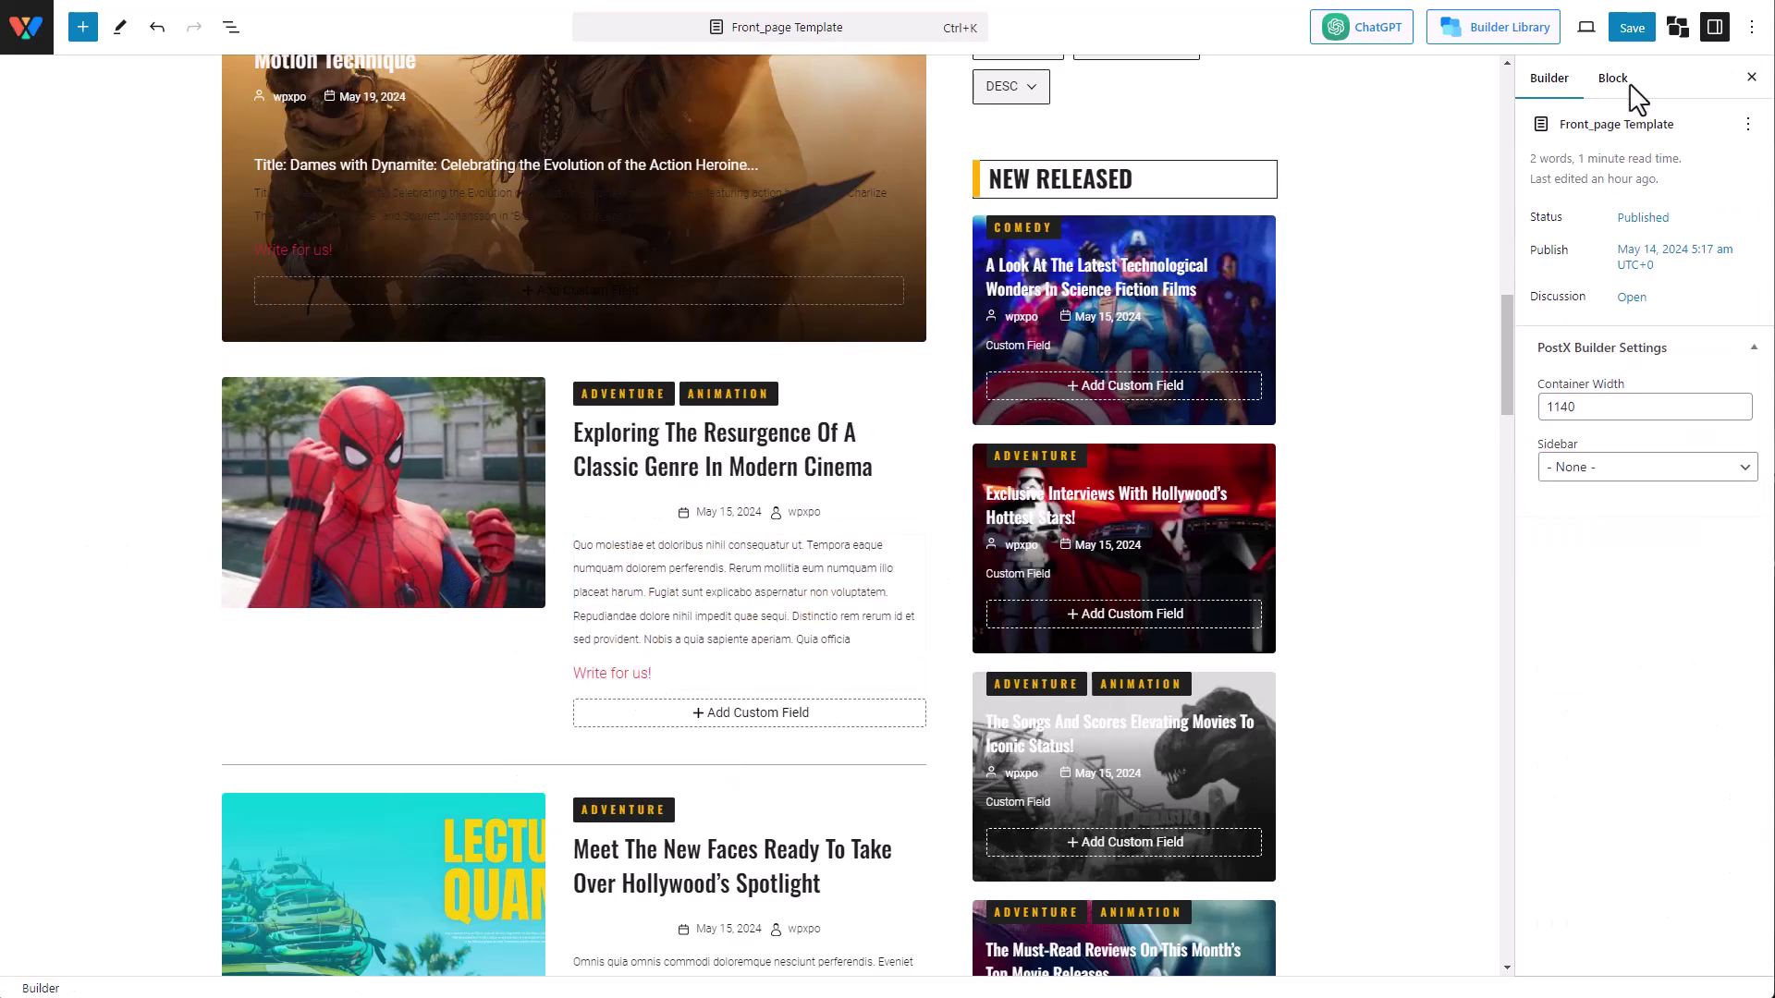
- Save the template and follow the "Write for us!" link under the first list post on the live front page
left_click(1632, 28)
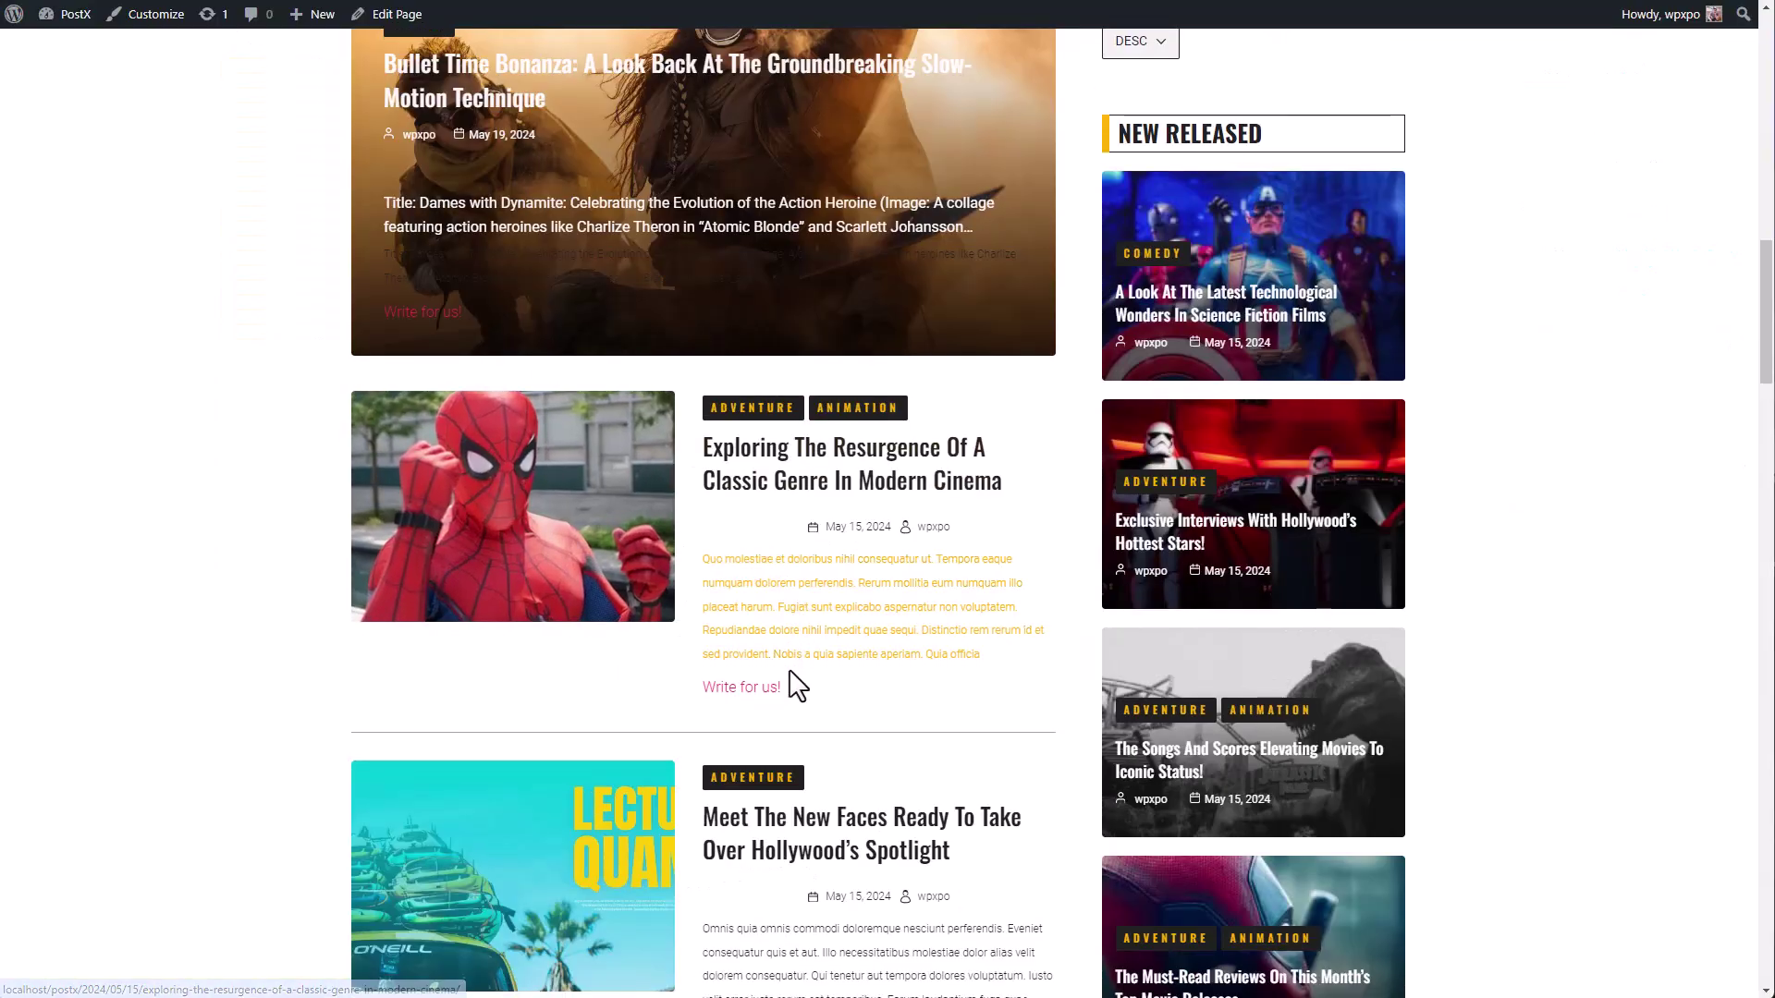
scroll(832, 666, "down", 2)
scroll(851, 654, "up", 1)
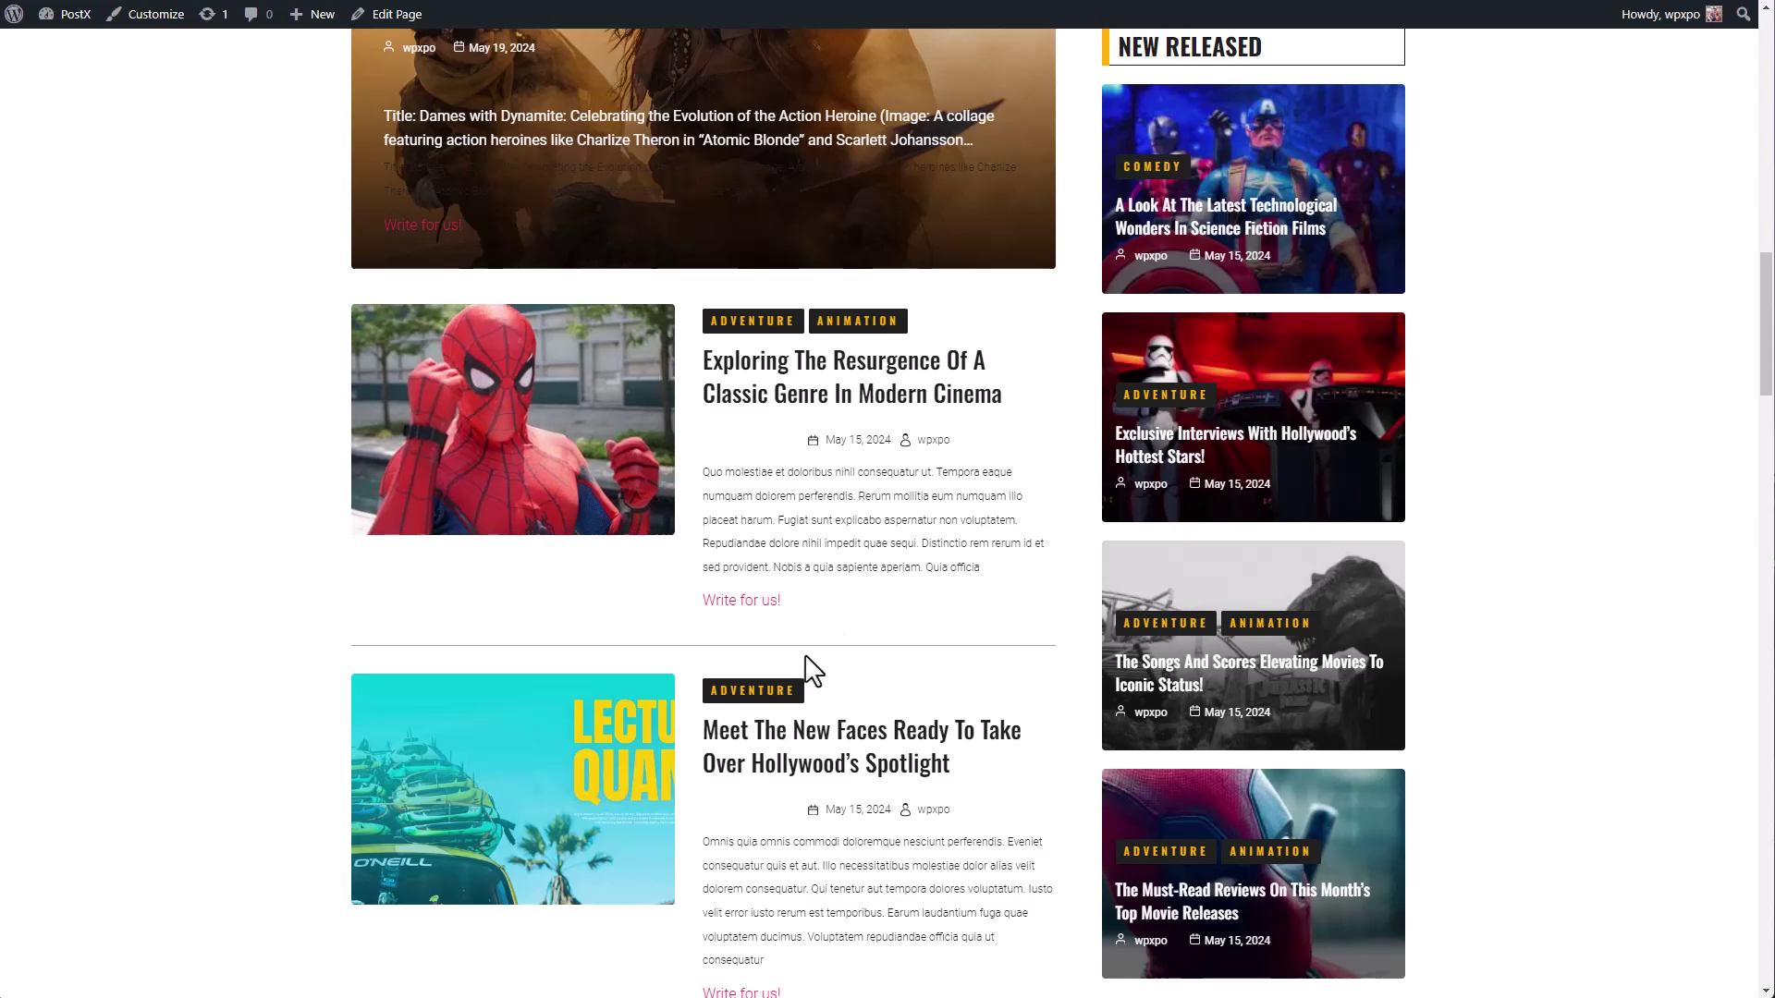
scroll(832, 671, "up", 3)
scroll(822, 689, "down", 3)
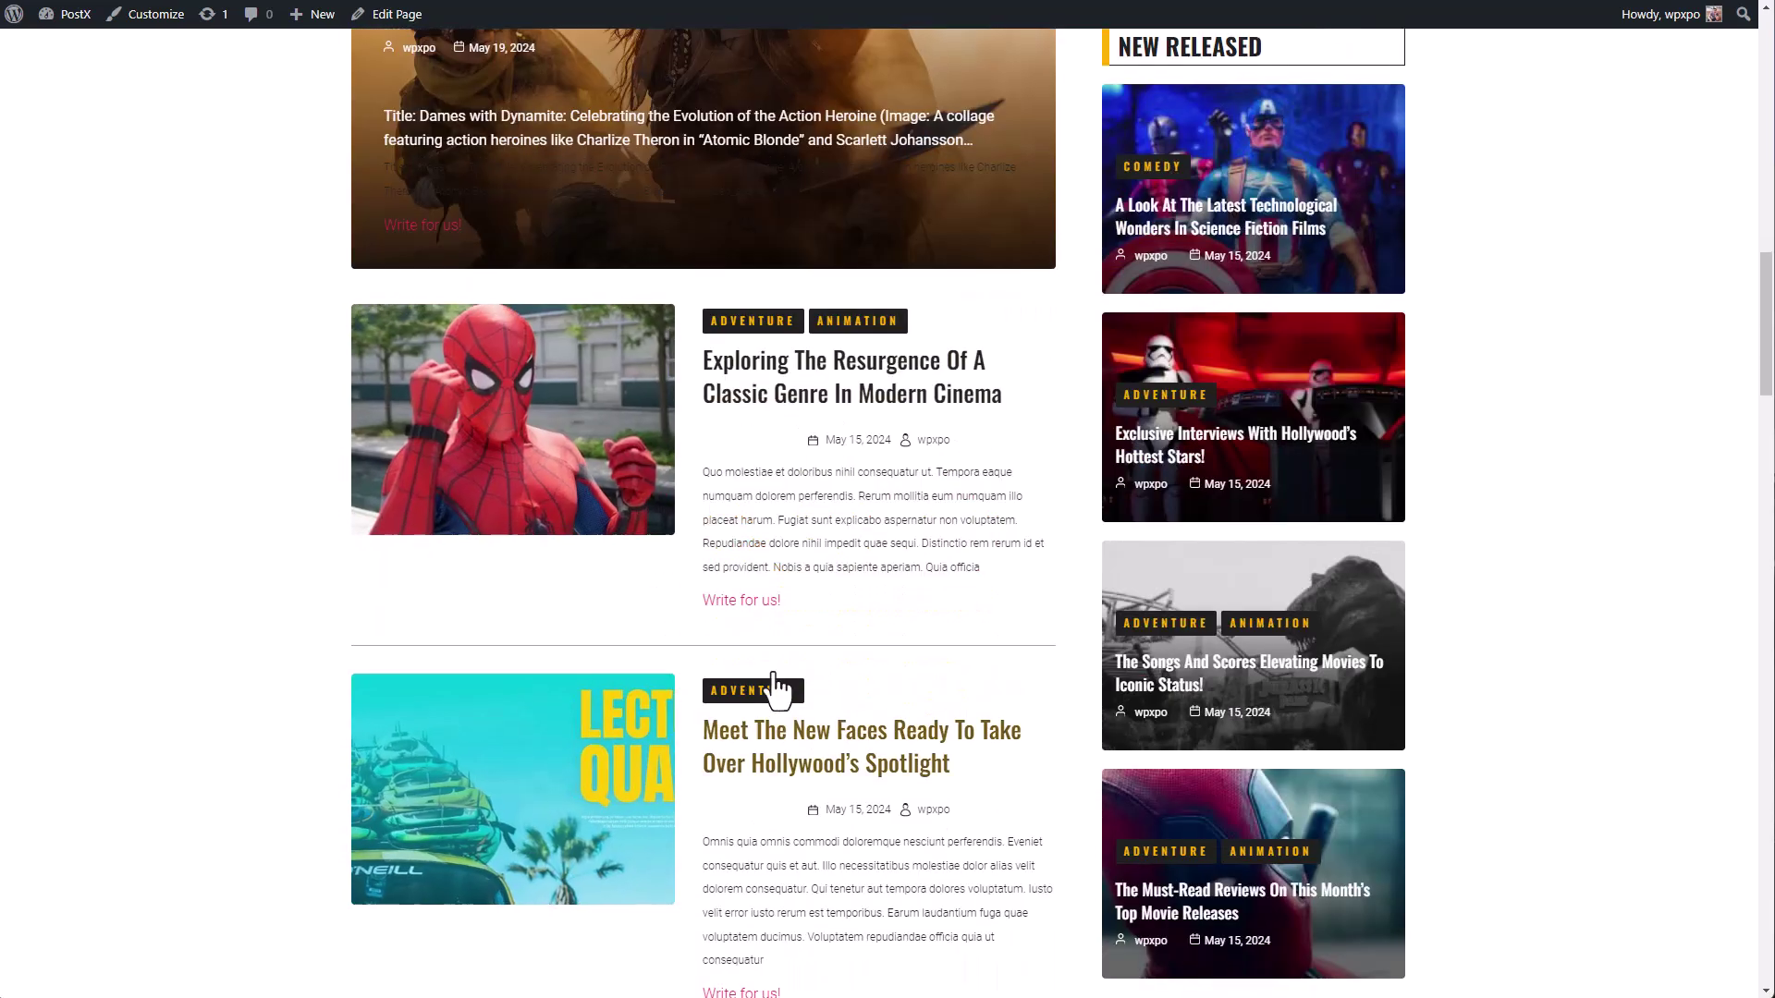
left_click(760, 602)
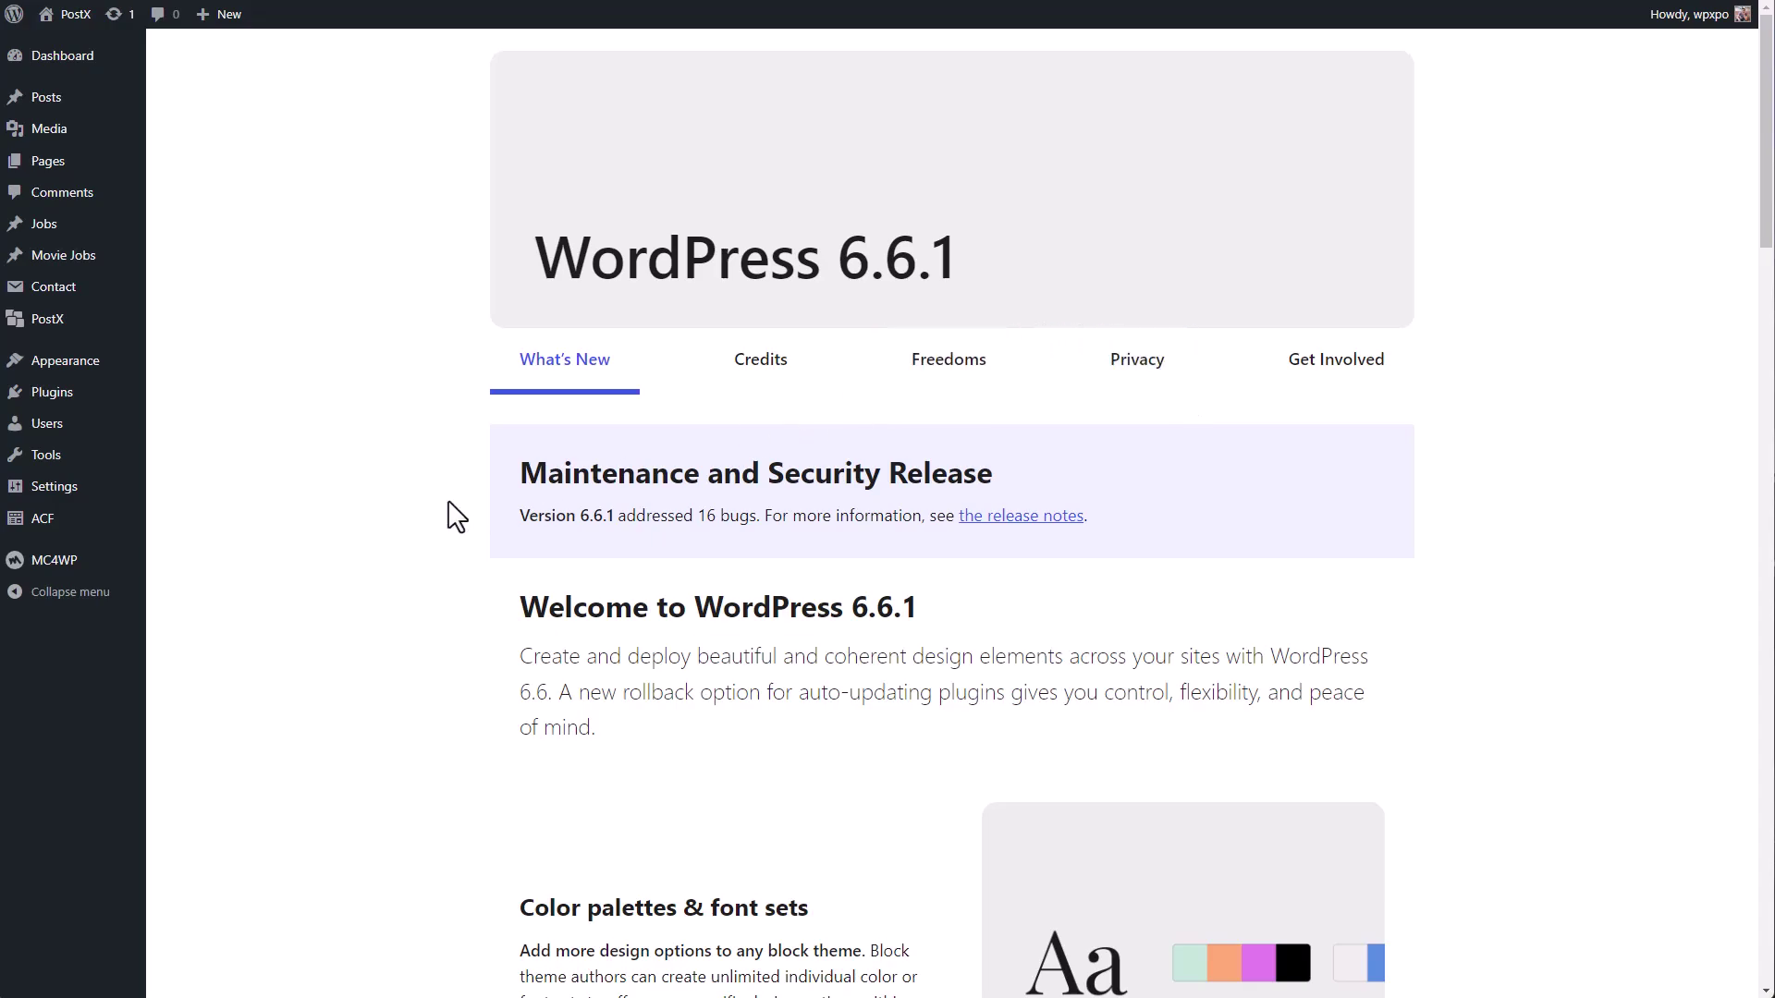
- Review ACF's field groups and post types, and open the "Recruiting New spiderman" entry from the Movie Jobs list
mouse_move(123, 525)
left_click(90, 535)
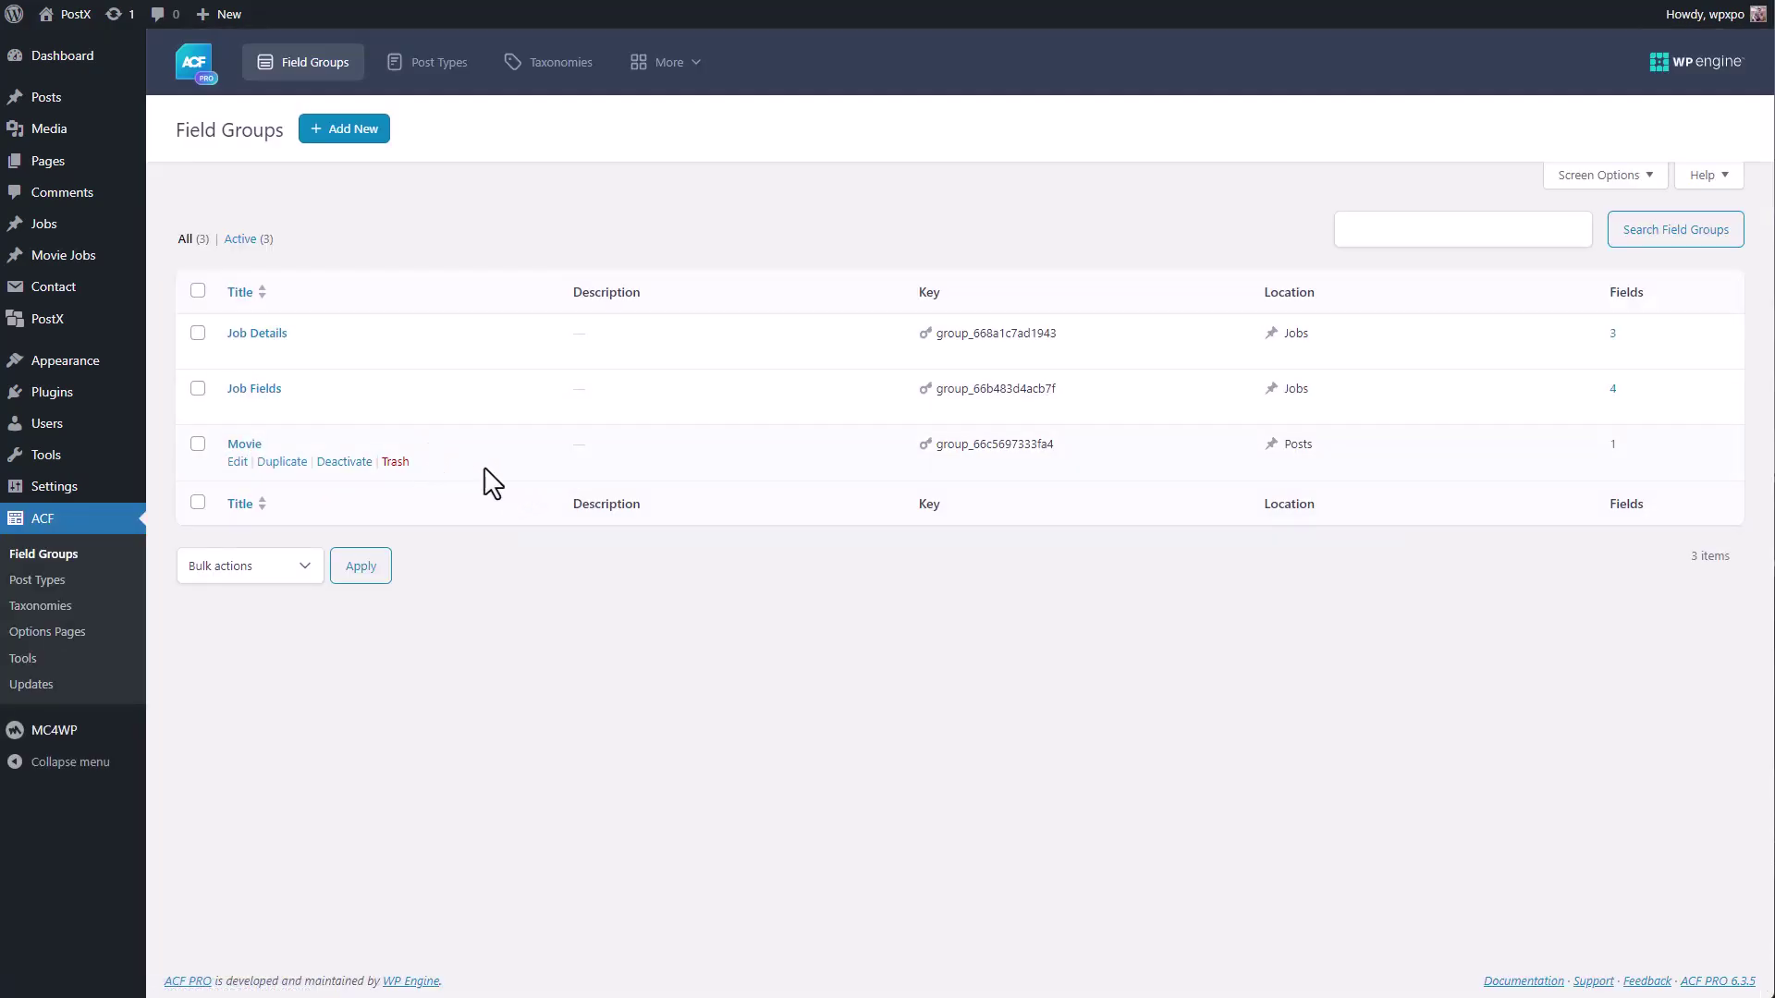
left_click(76, 583)
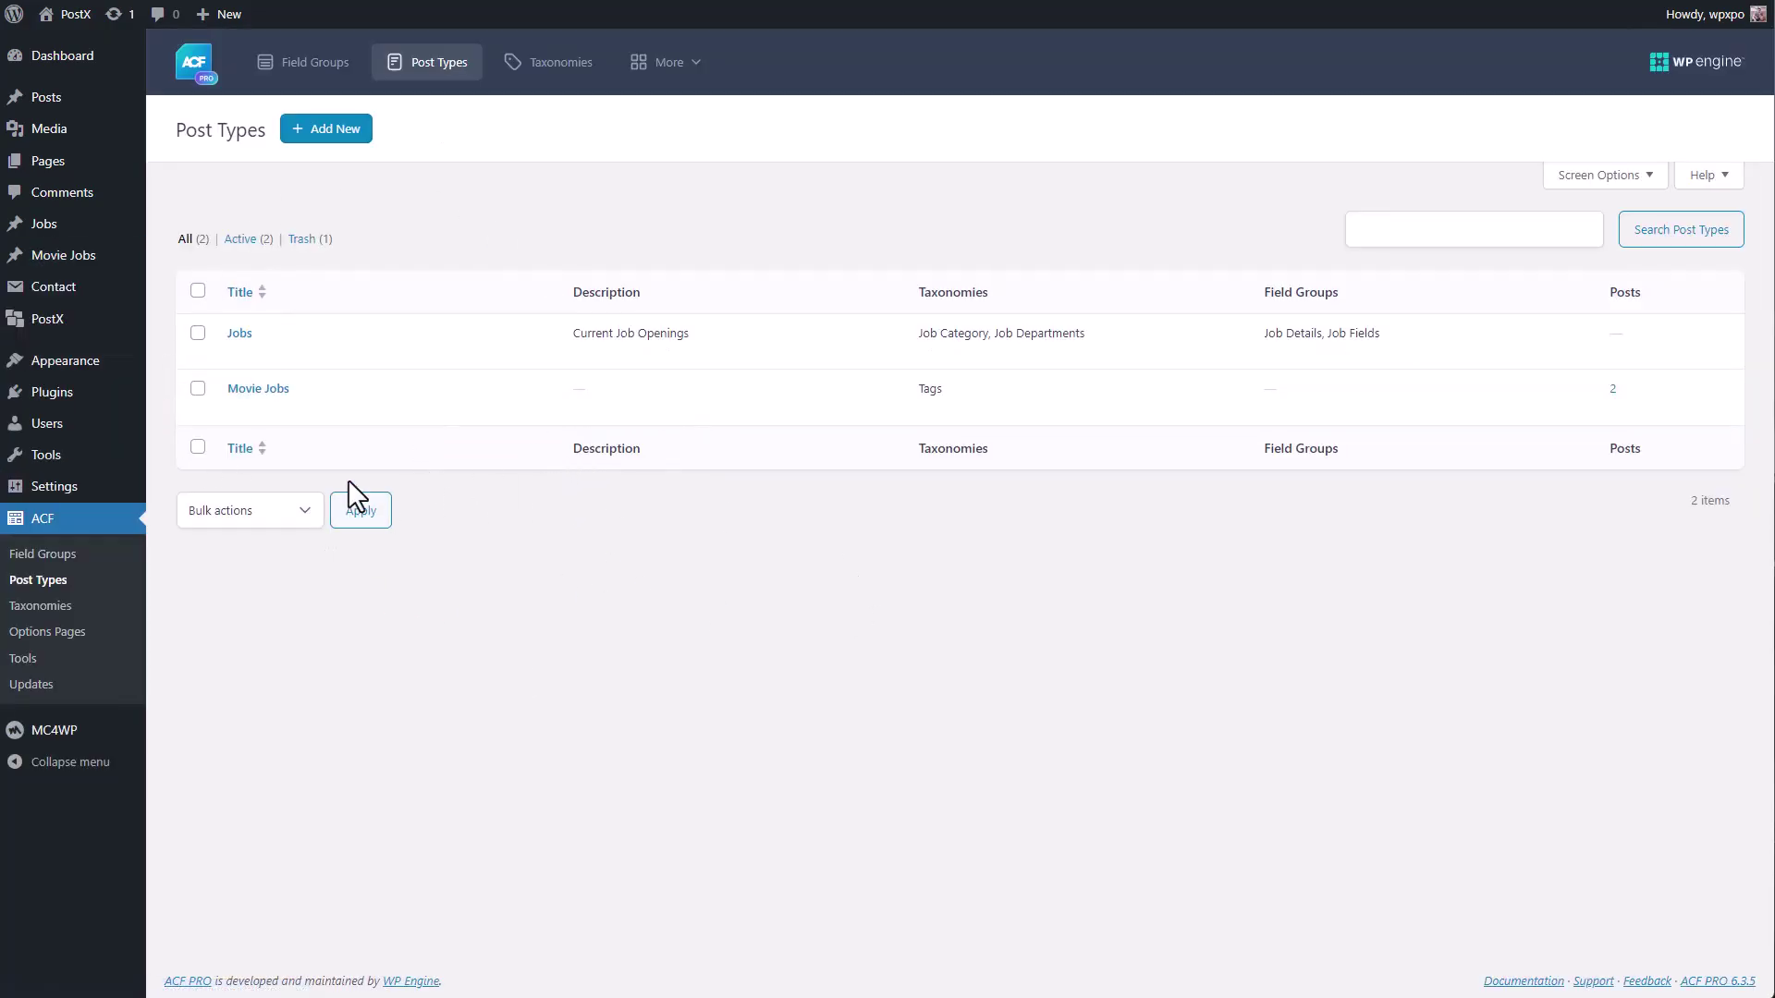
left_click(65, 257)
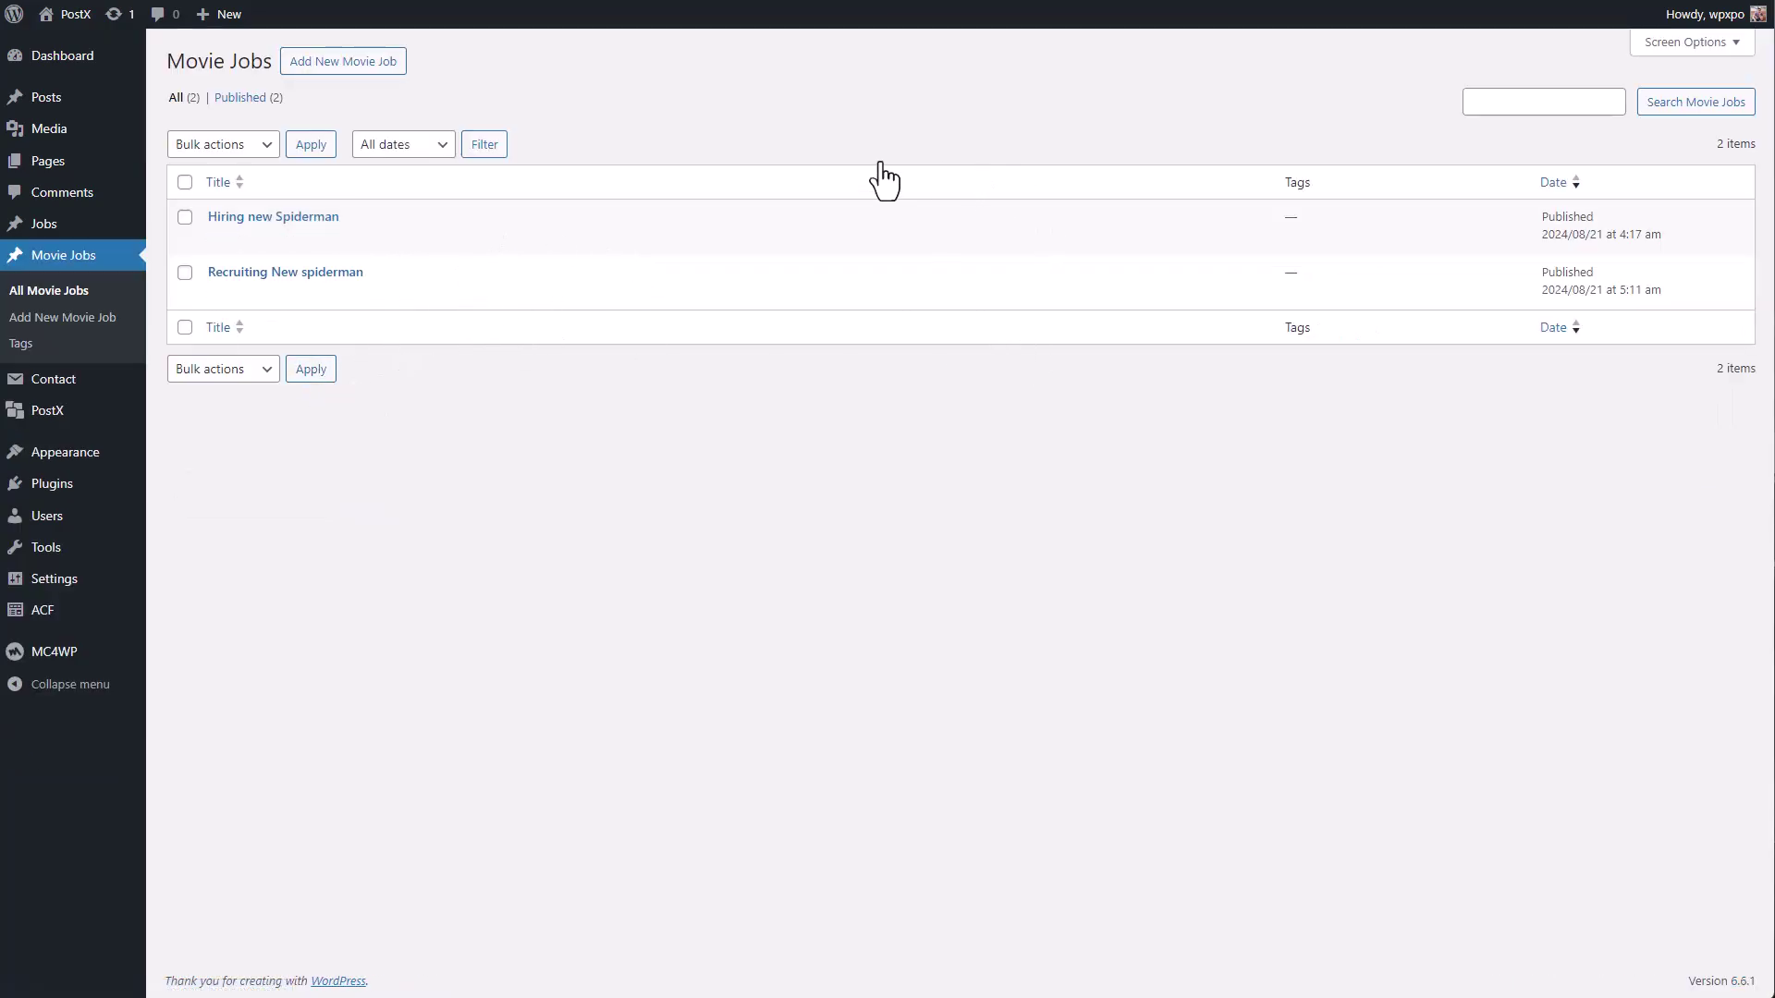
left_click(338, 273)
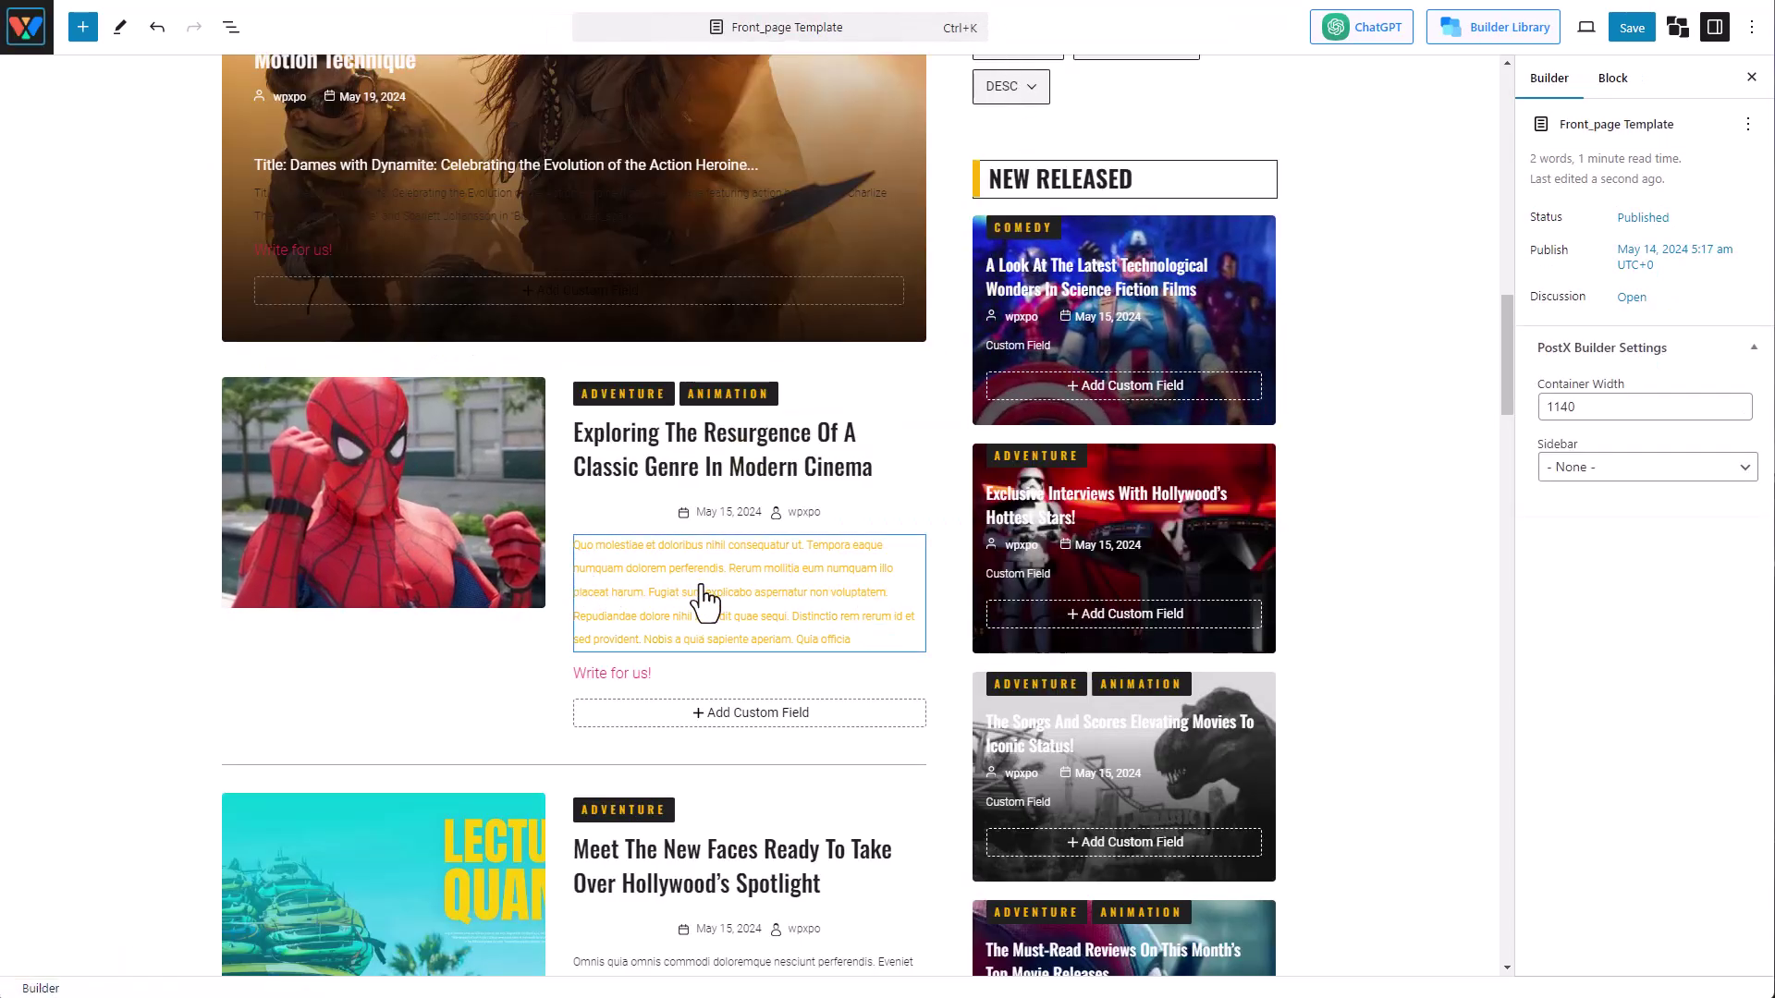
- Add a custom field under "Write for us!" in the post list, sourced from the Movie Jobs post "Recruiting New spiderman"
left_click(725, 729)
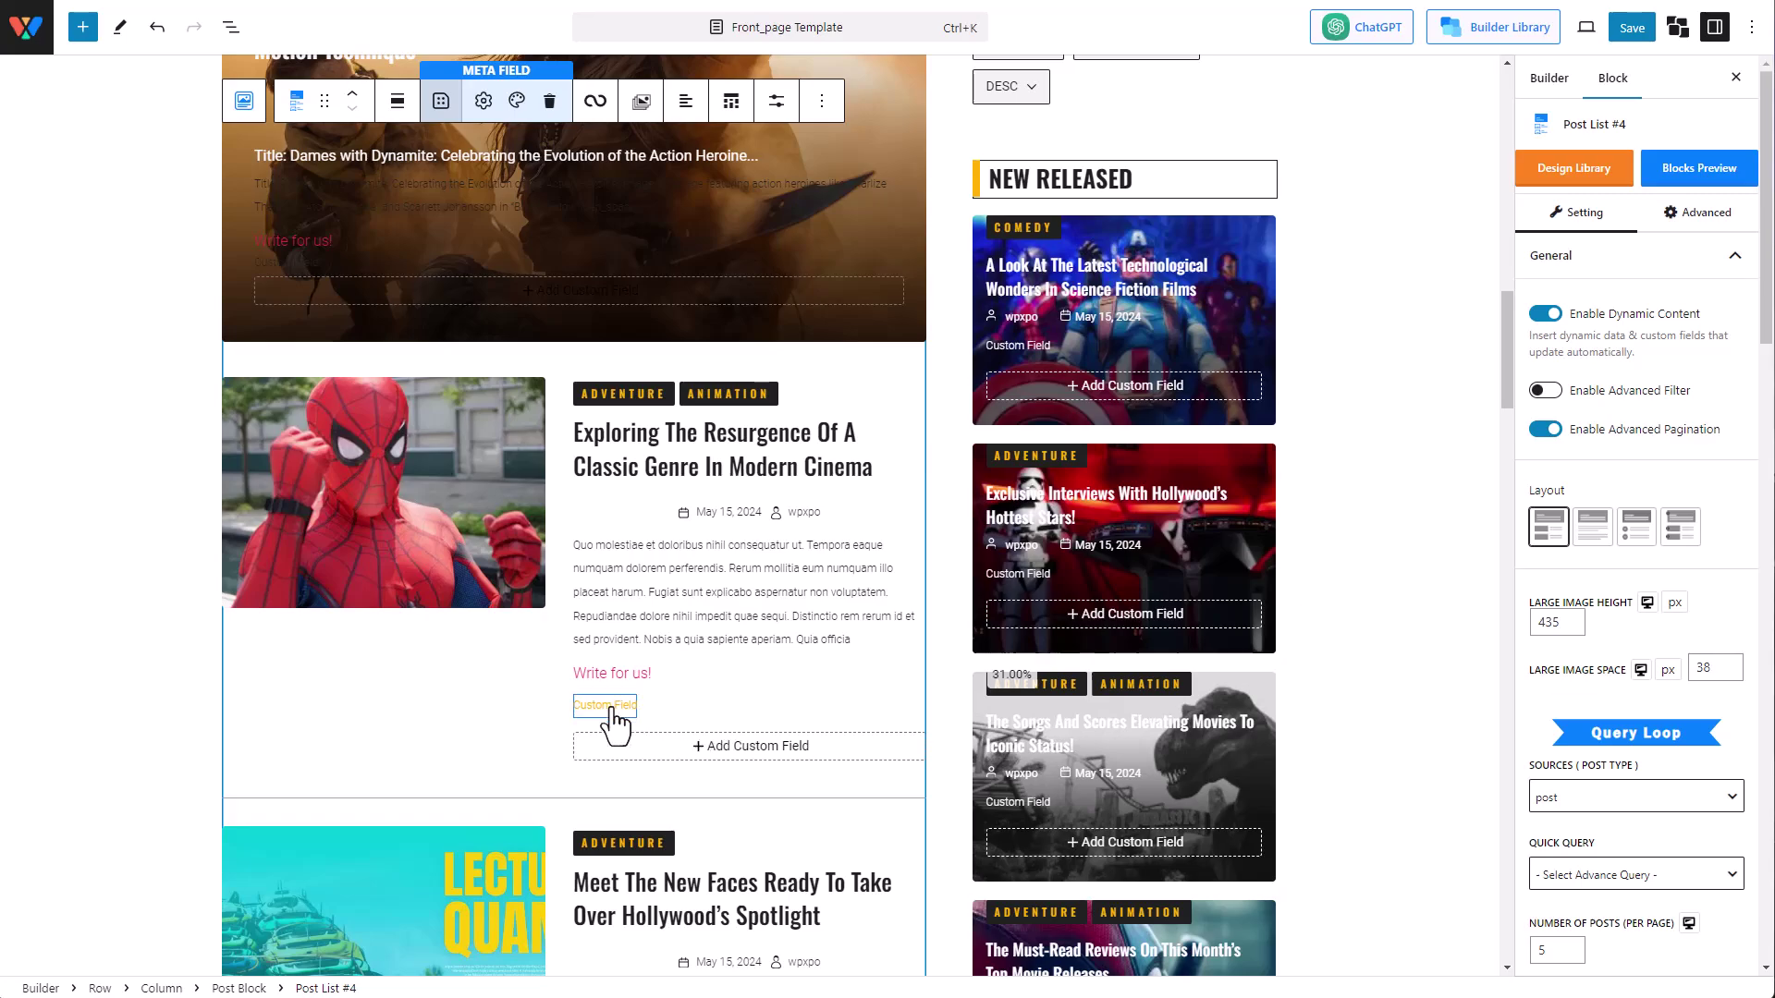
left_click(488, 104)
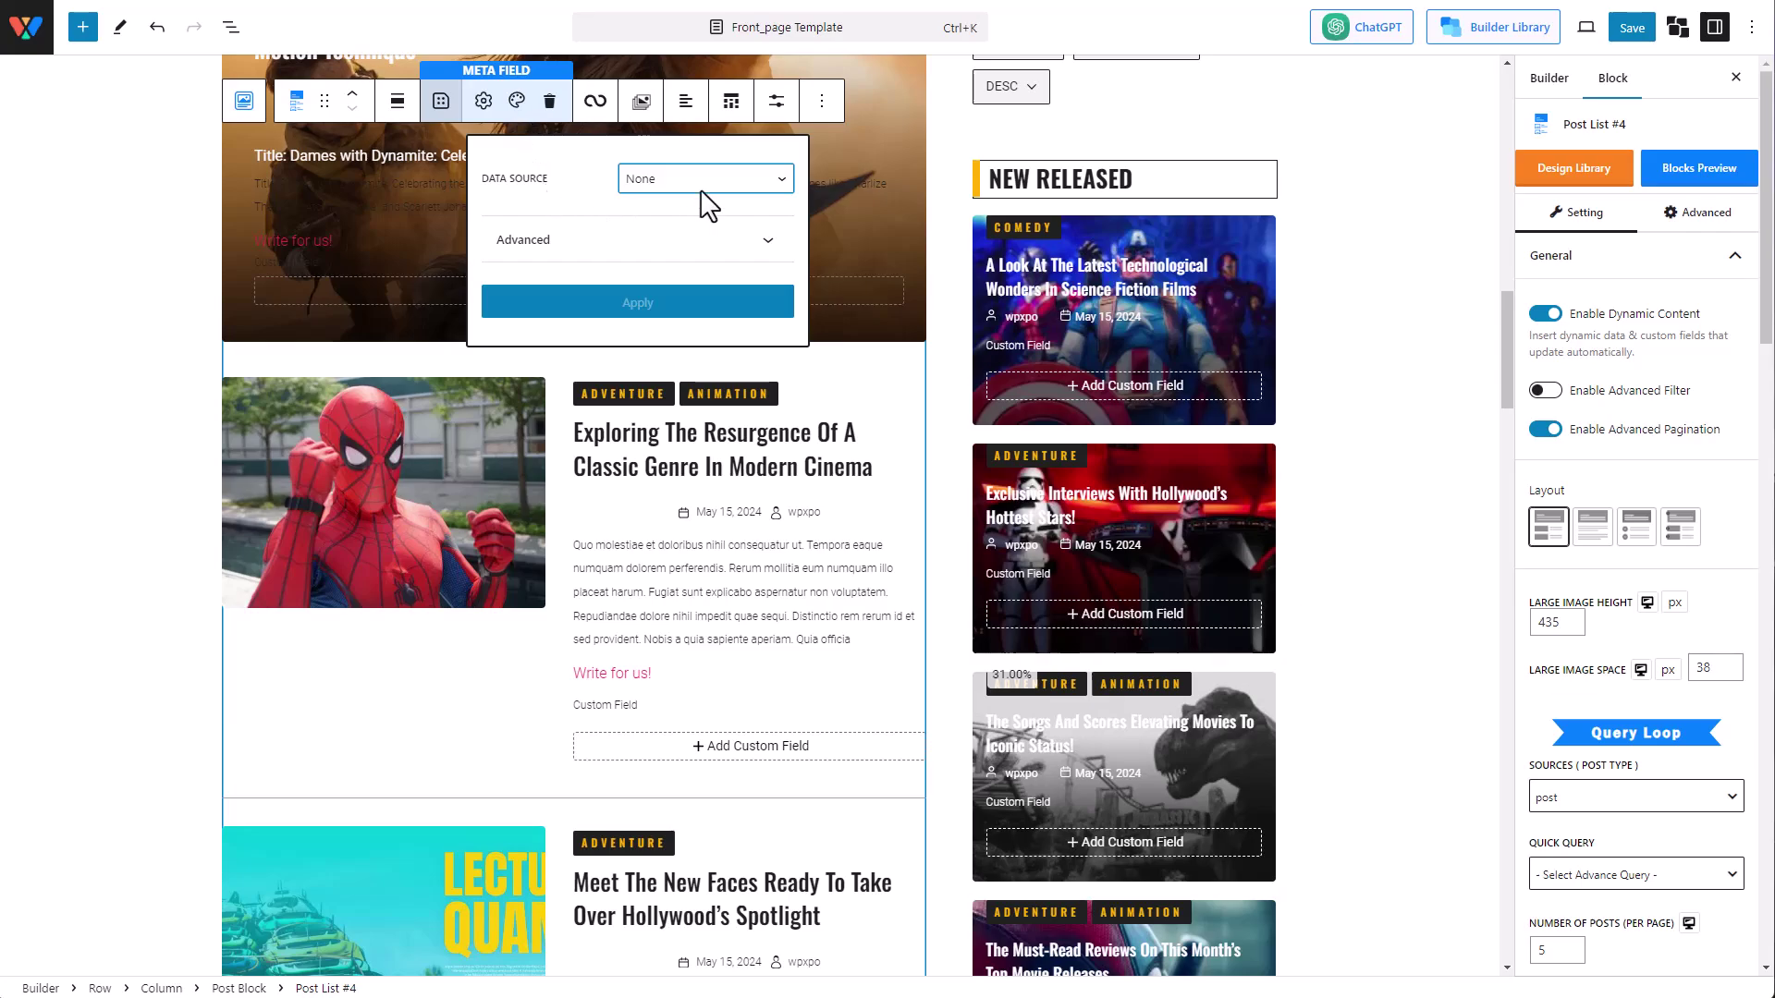
left_click(641, 189)
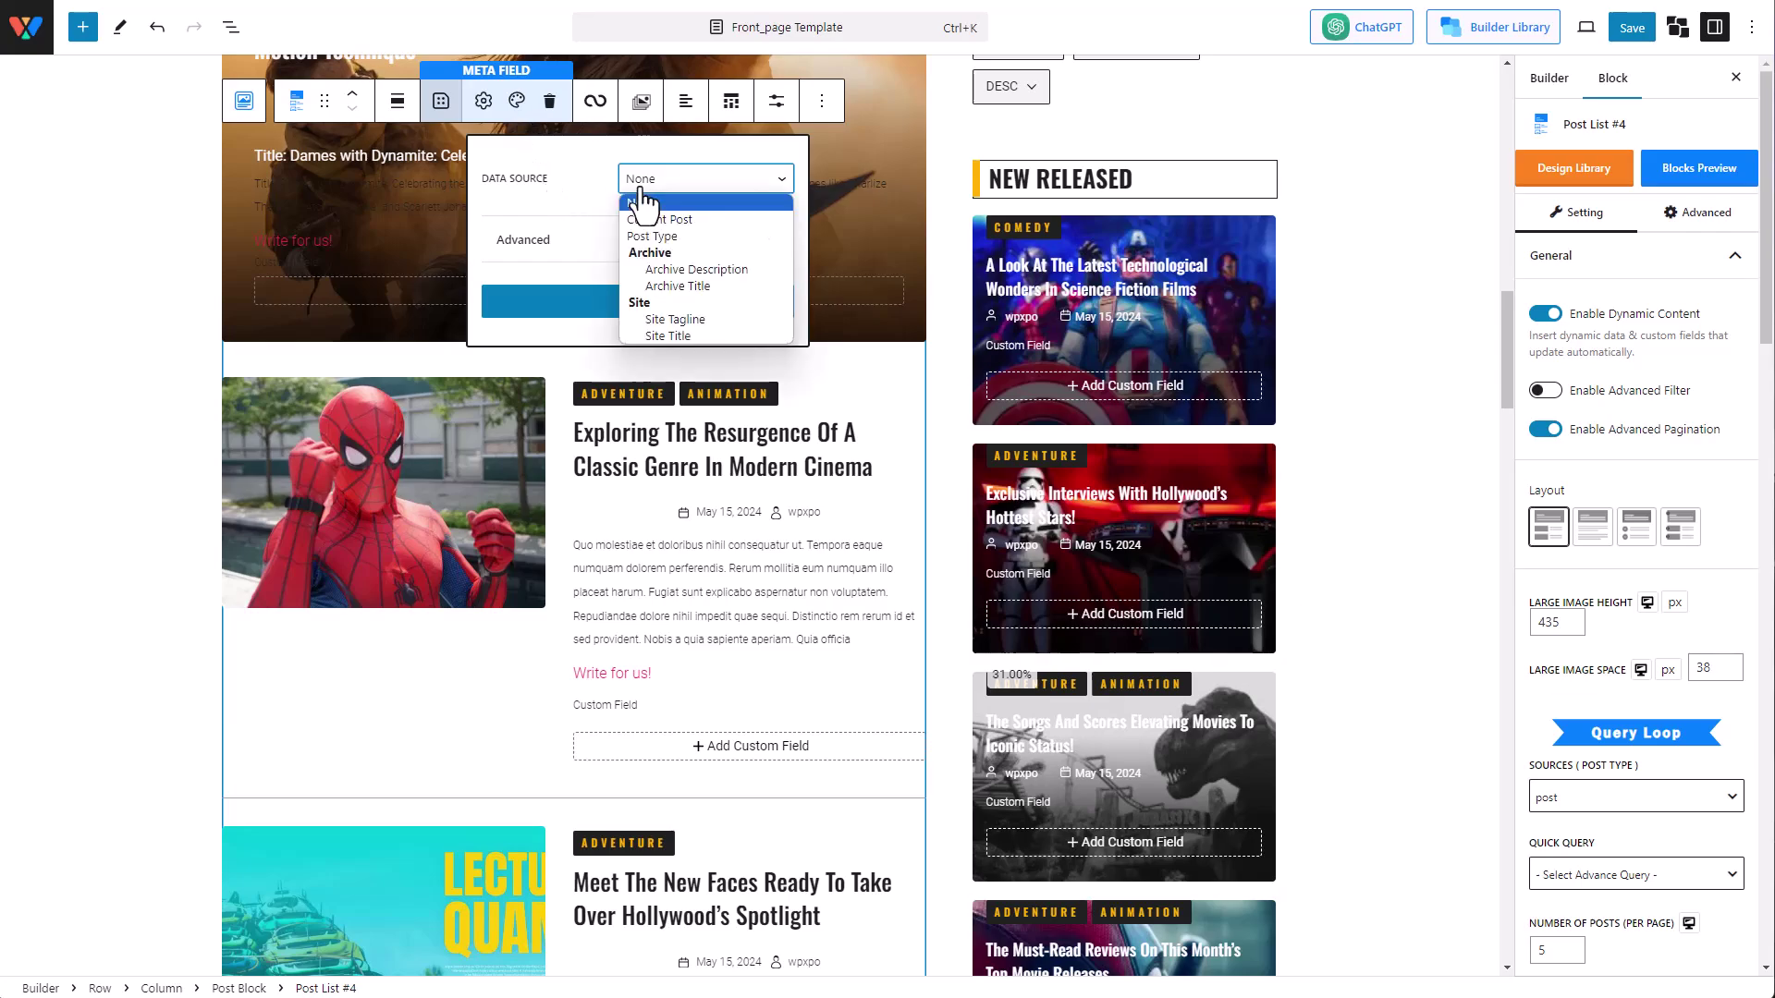
left_click(662, 237)
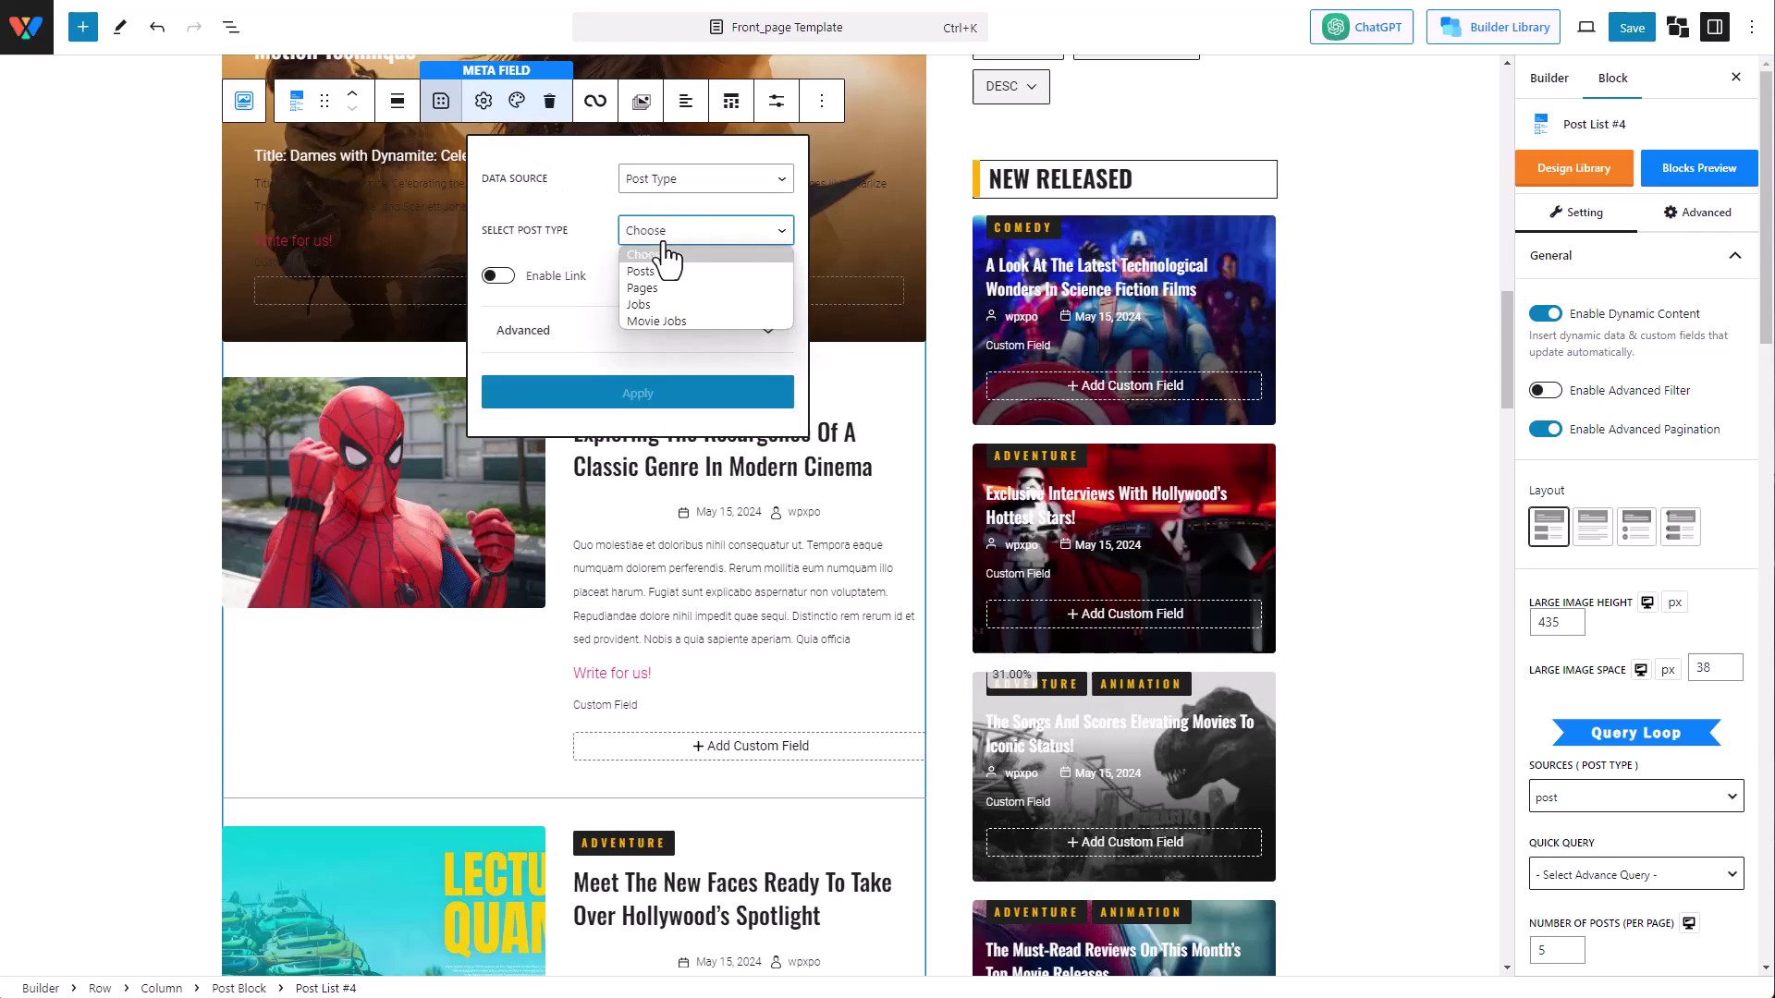
left_click(661, 235)
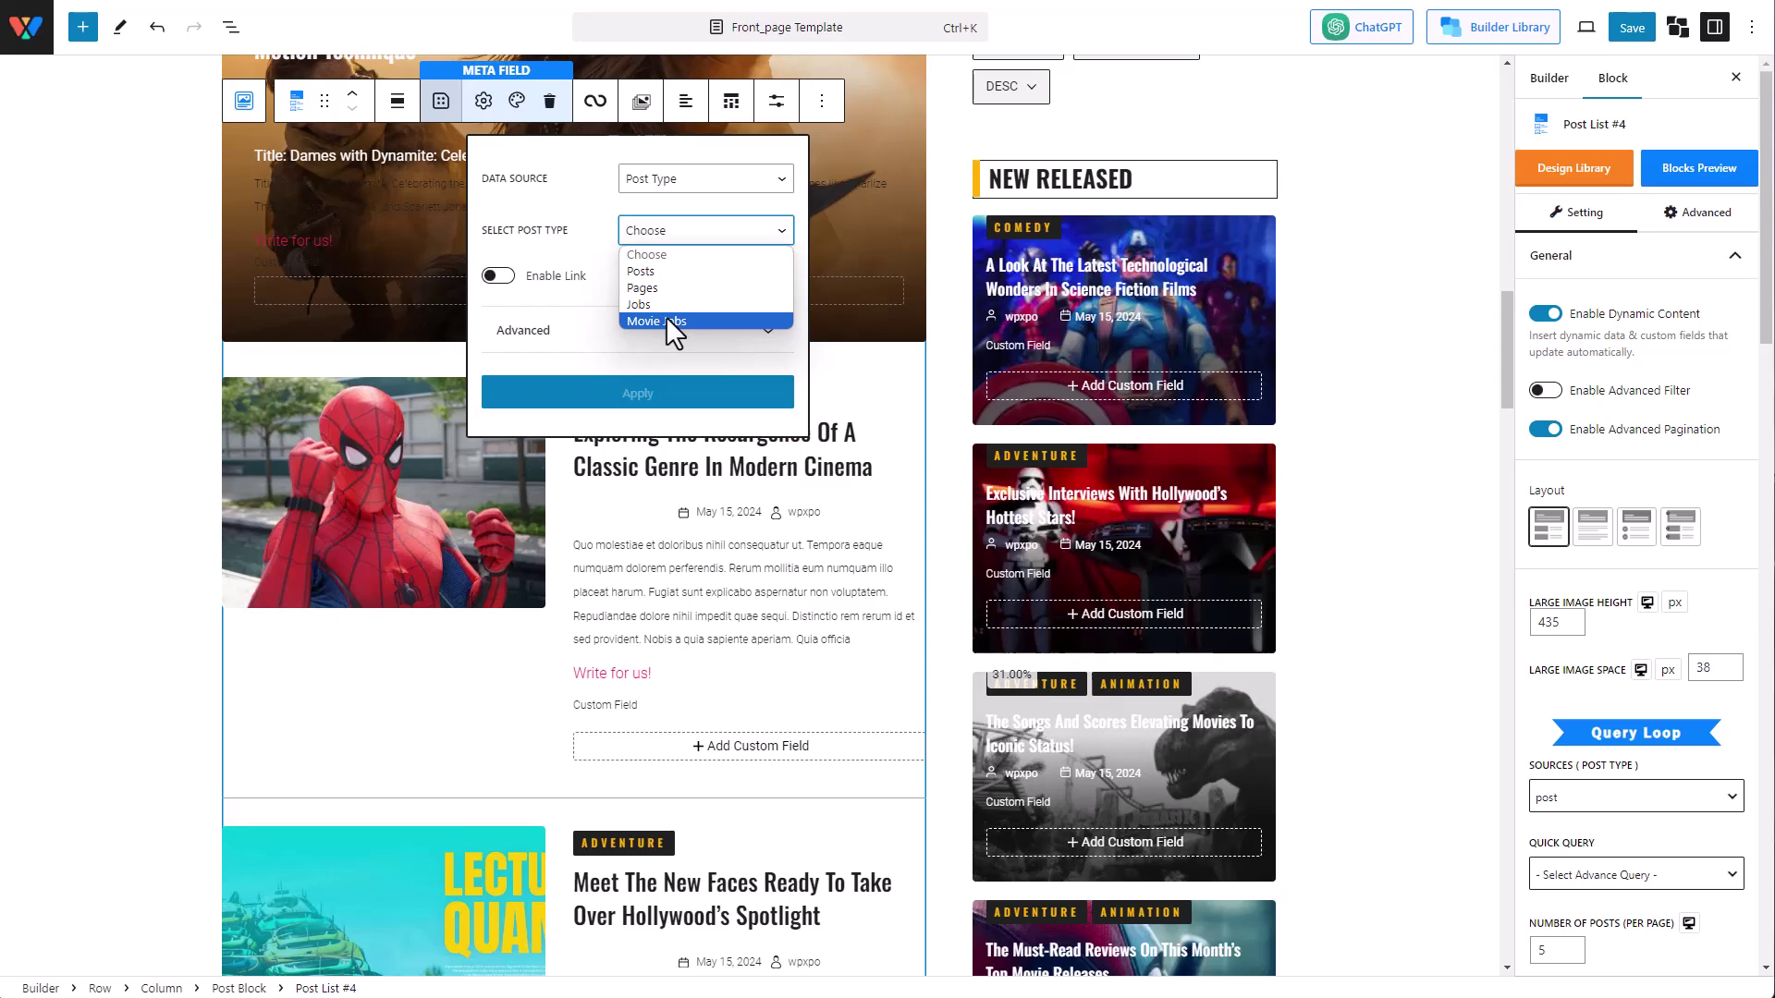
left_click(665, 319)
left_click(681, 284)
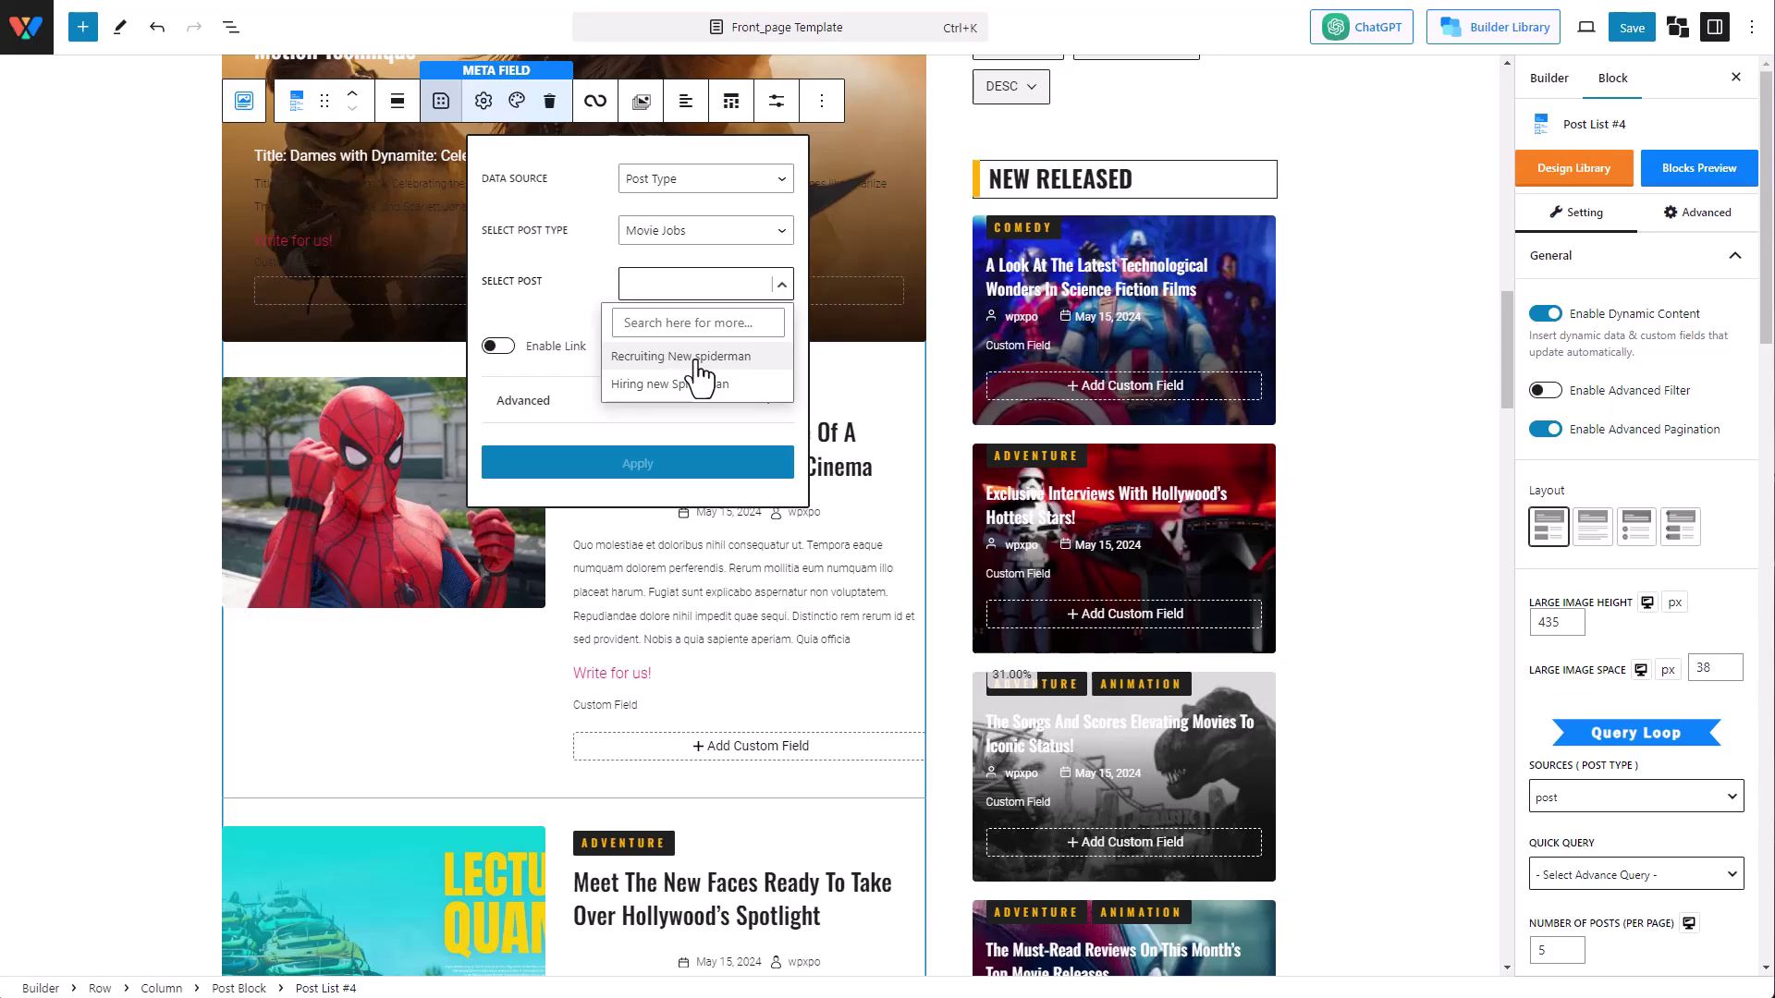
left_click(696, 358)
- Set the new field's content source to Post Title with "[Urgent]" as before text, and apply the settings
left_click(700, 365)
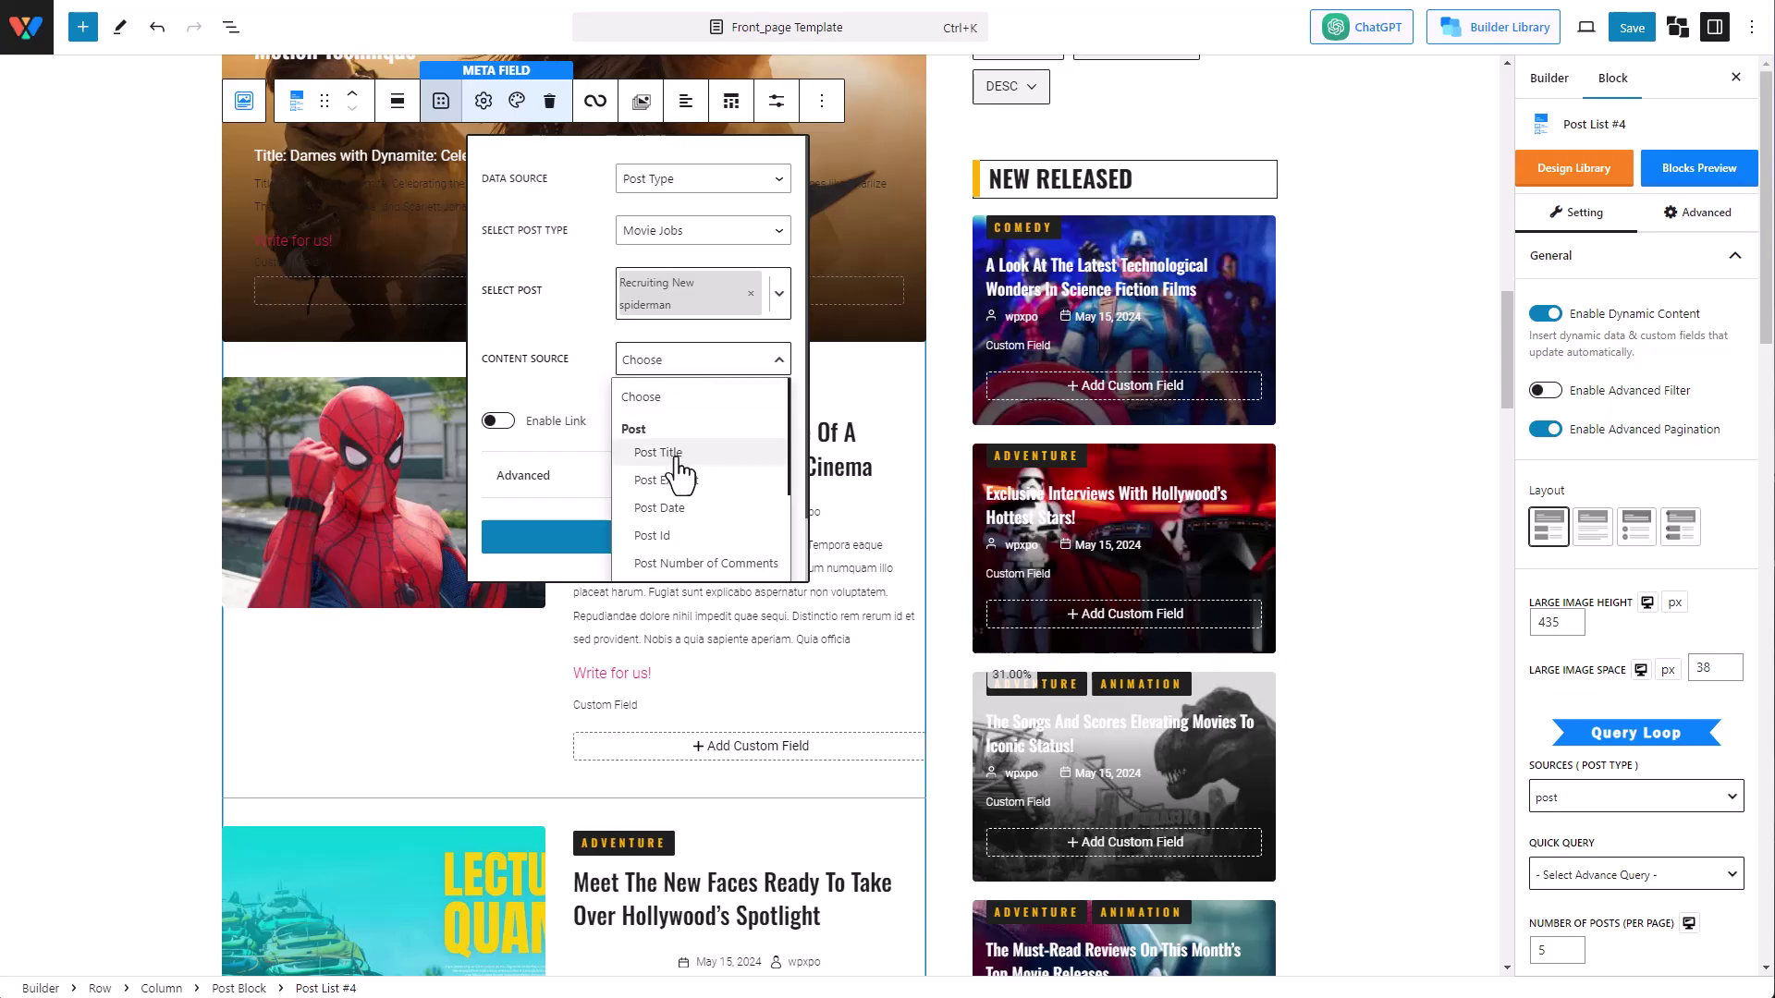
scroll(684, 495, "down", 3)
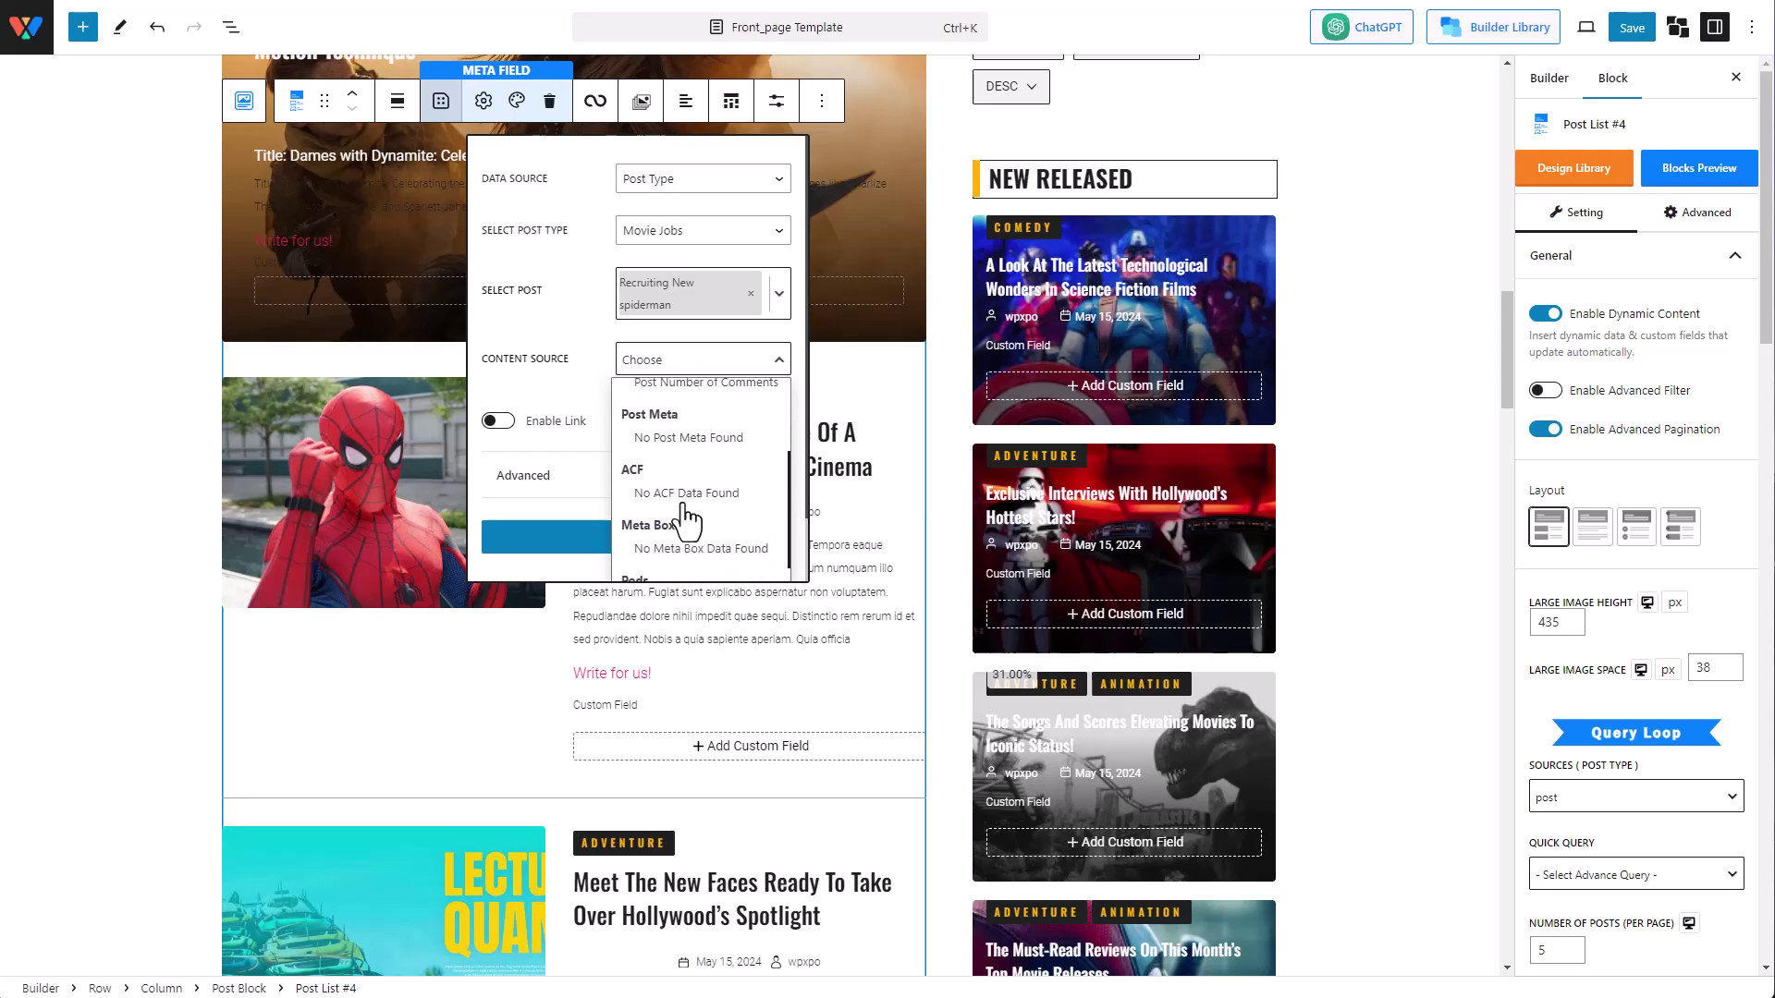
scroll(705, 547, "up", 3)
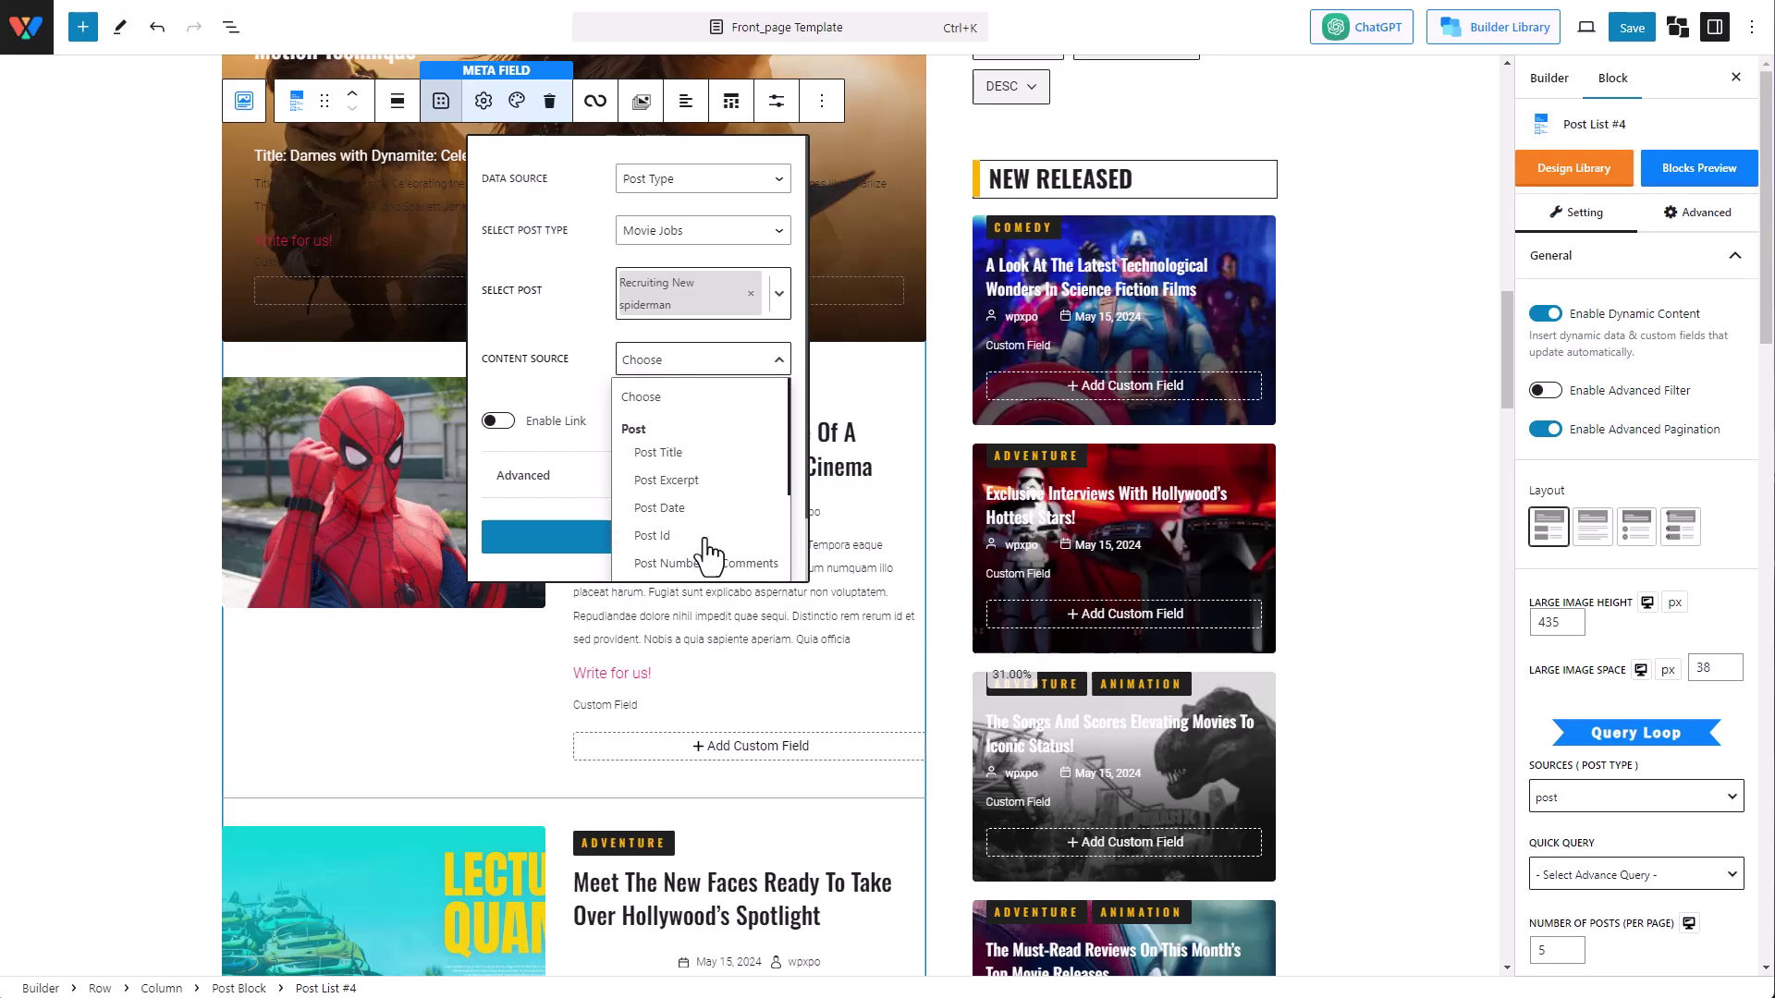
left_click(689, 457)
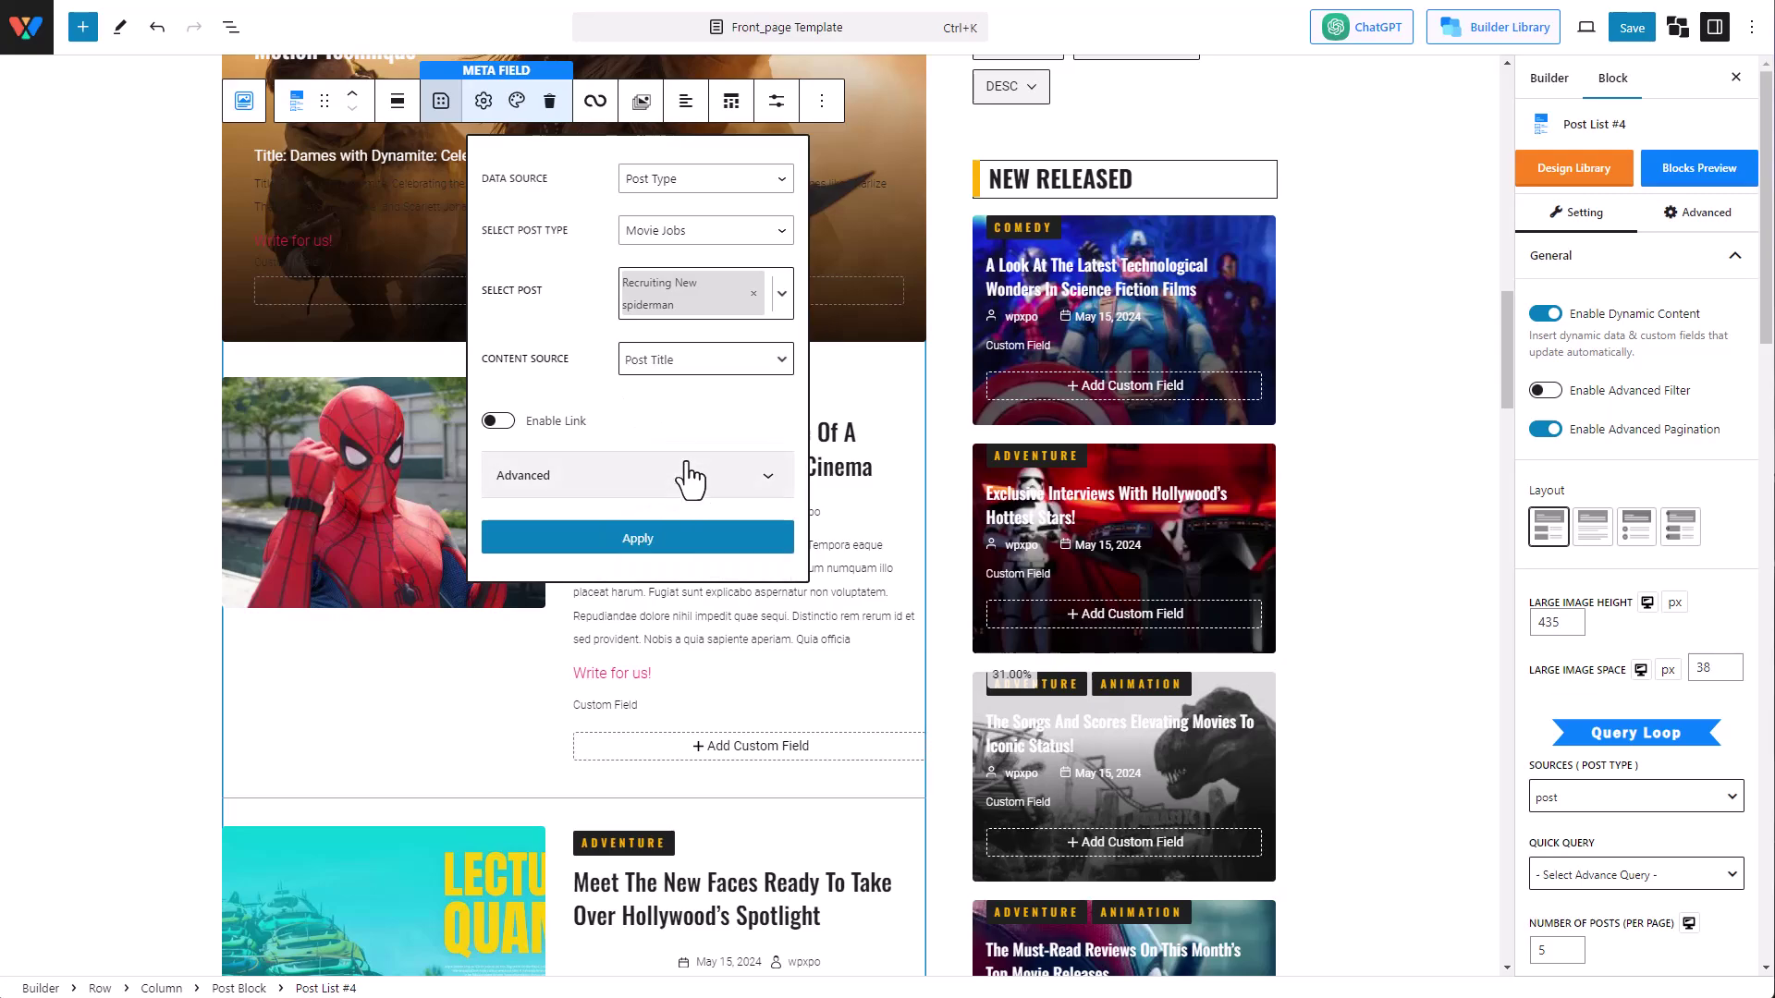
left_click(624, 476)
left_click(690, 525)
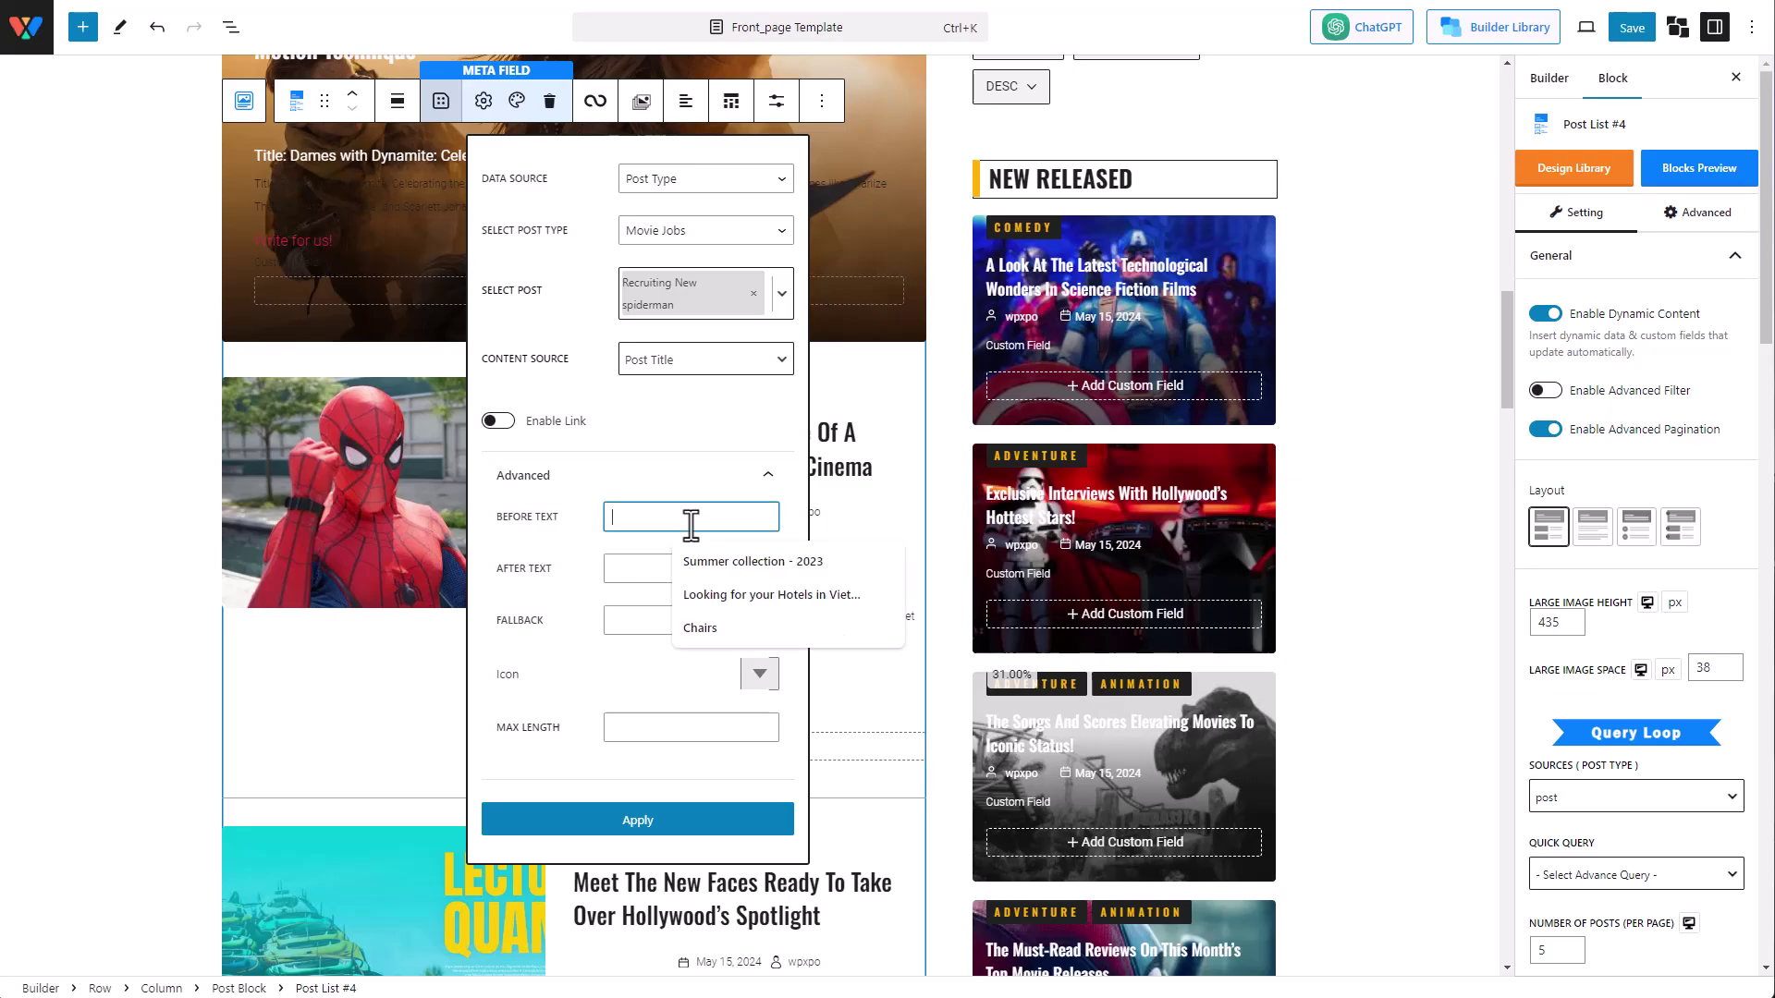
type("[Urgent")
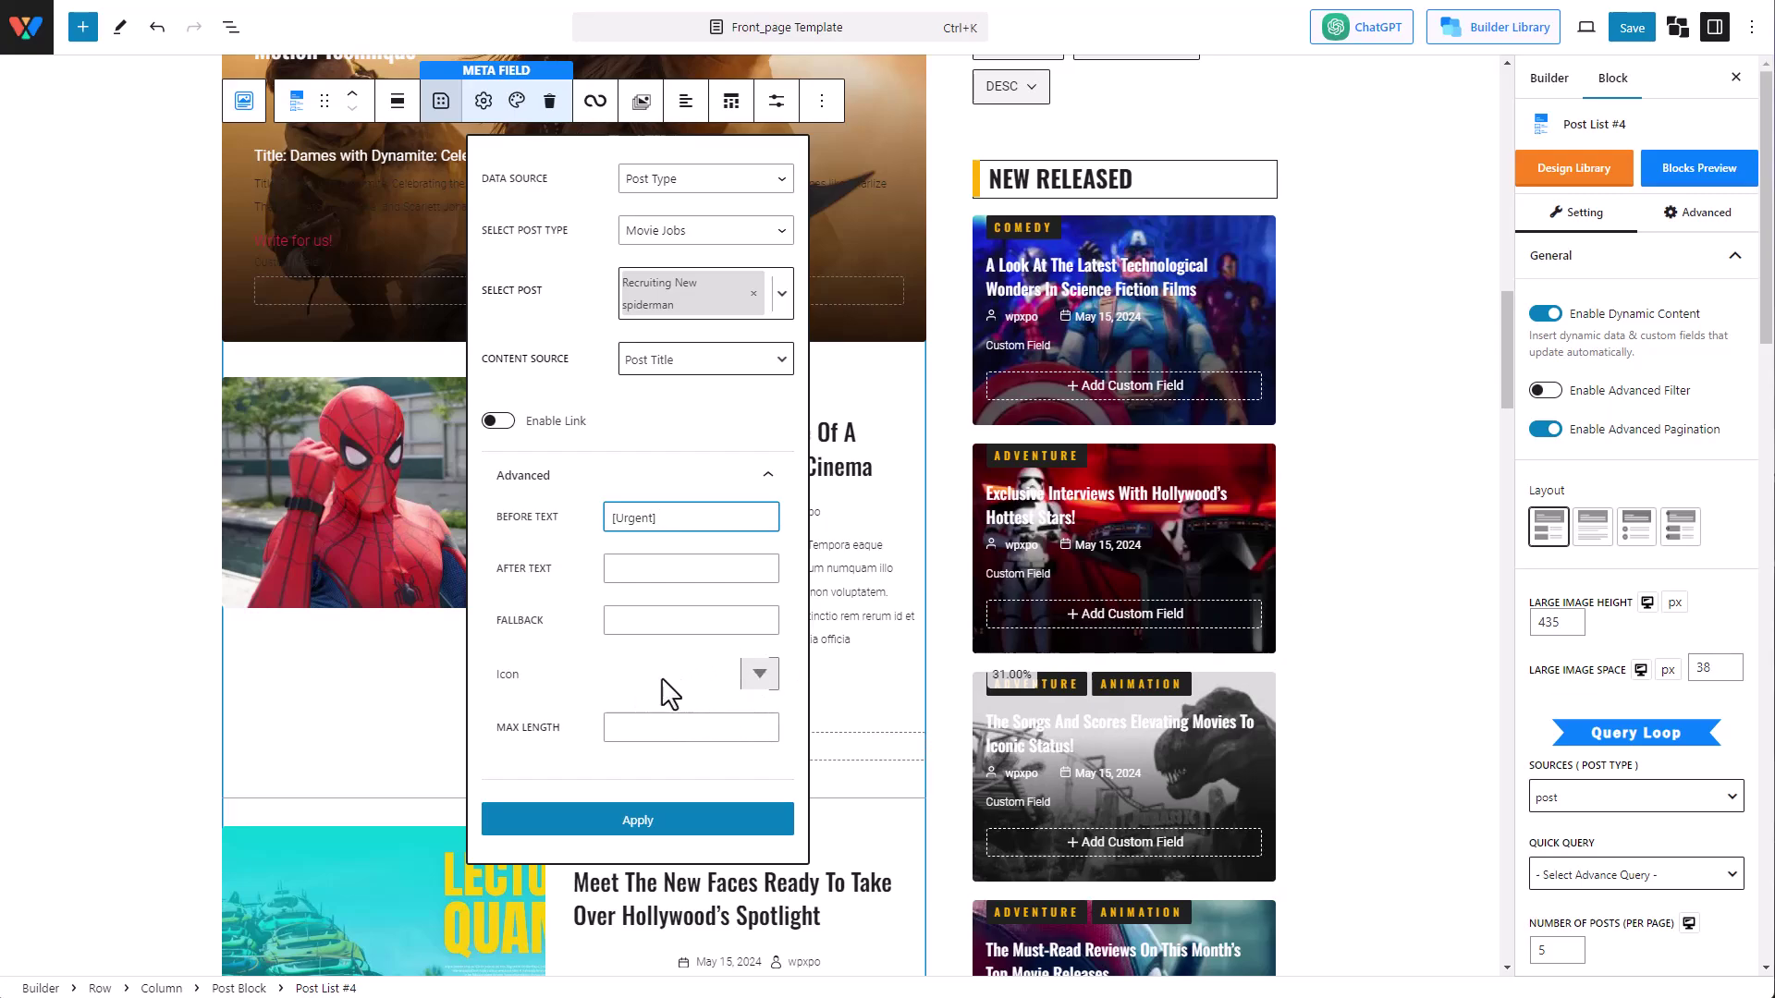
left_click(664, 820)
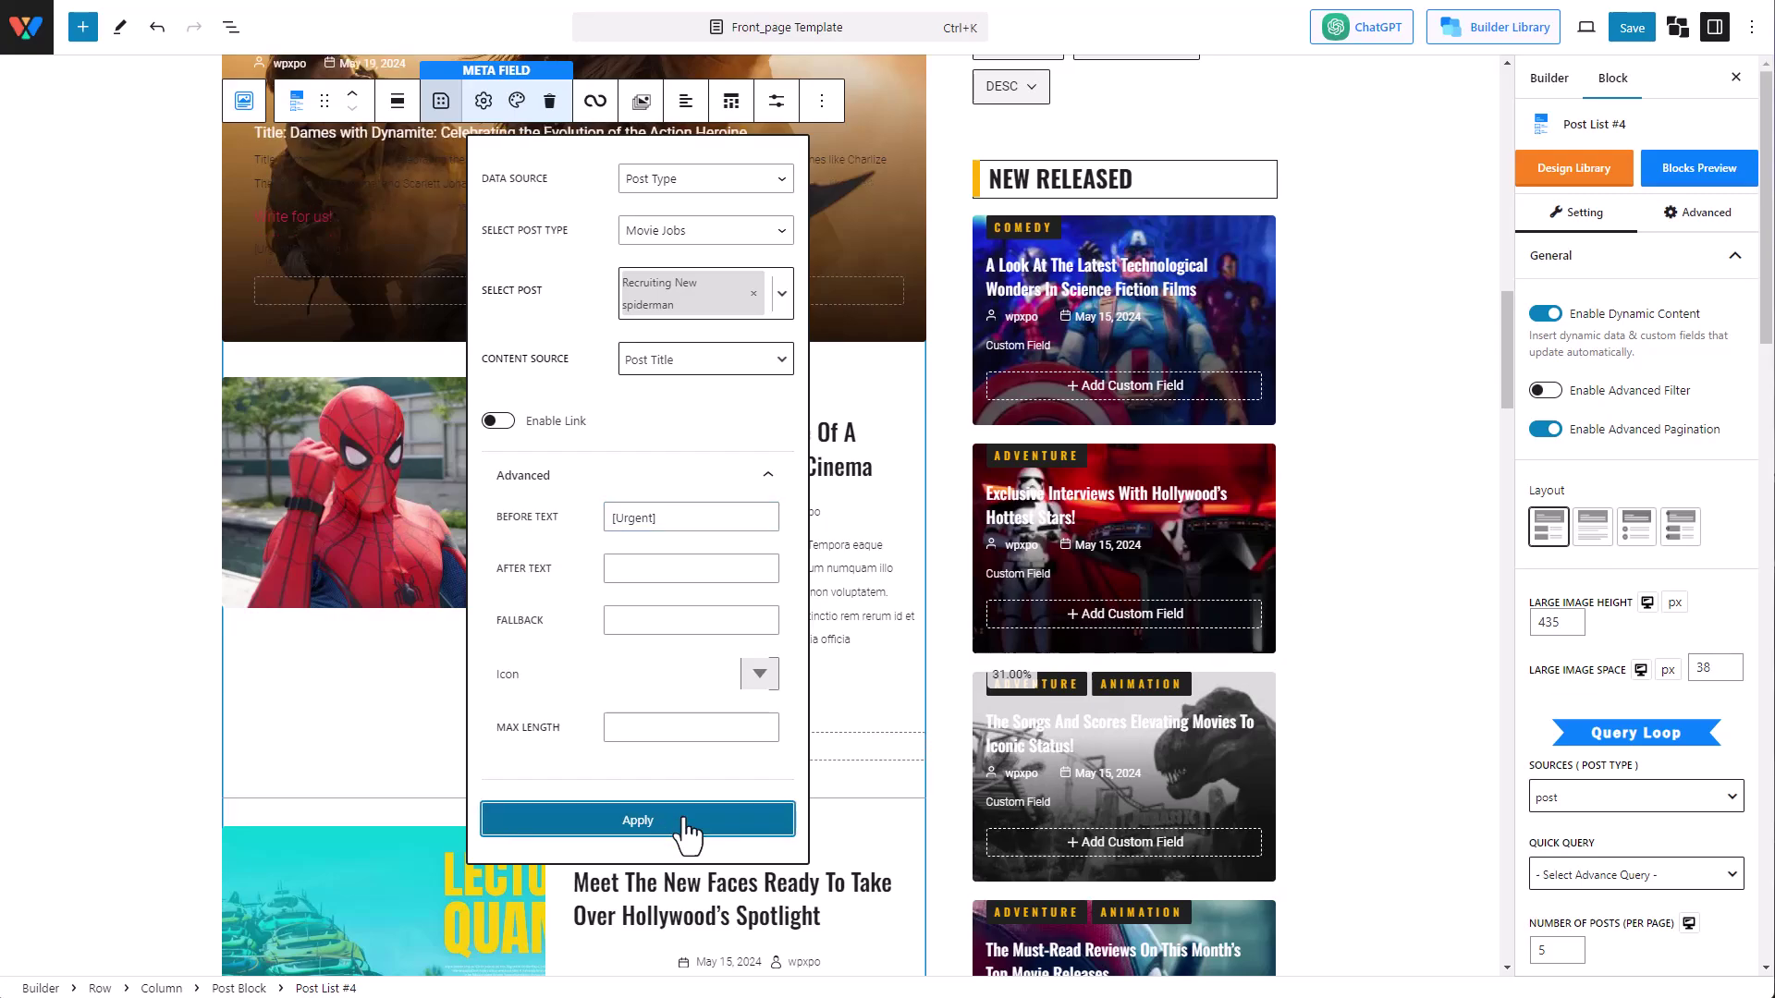
left_click(92, 719)
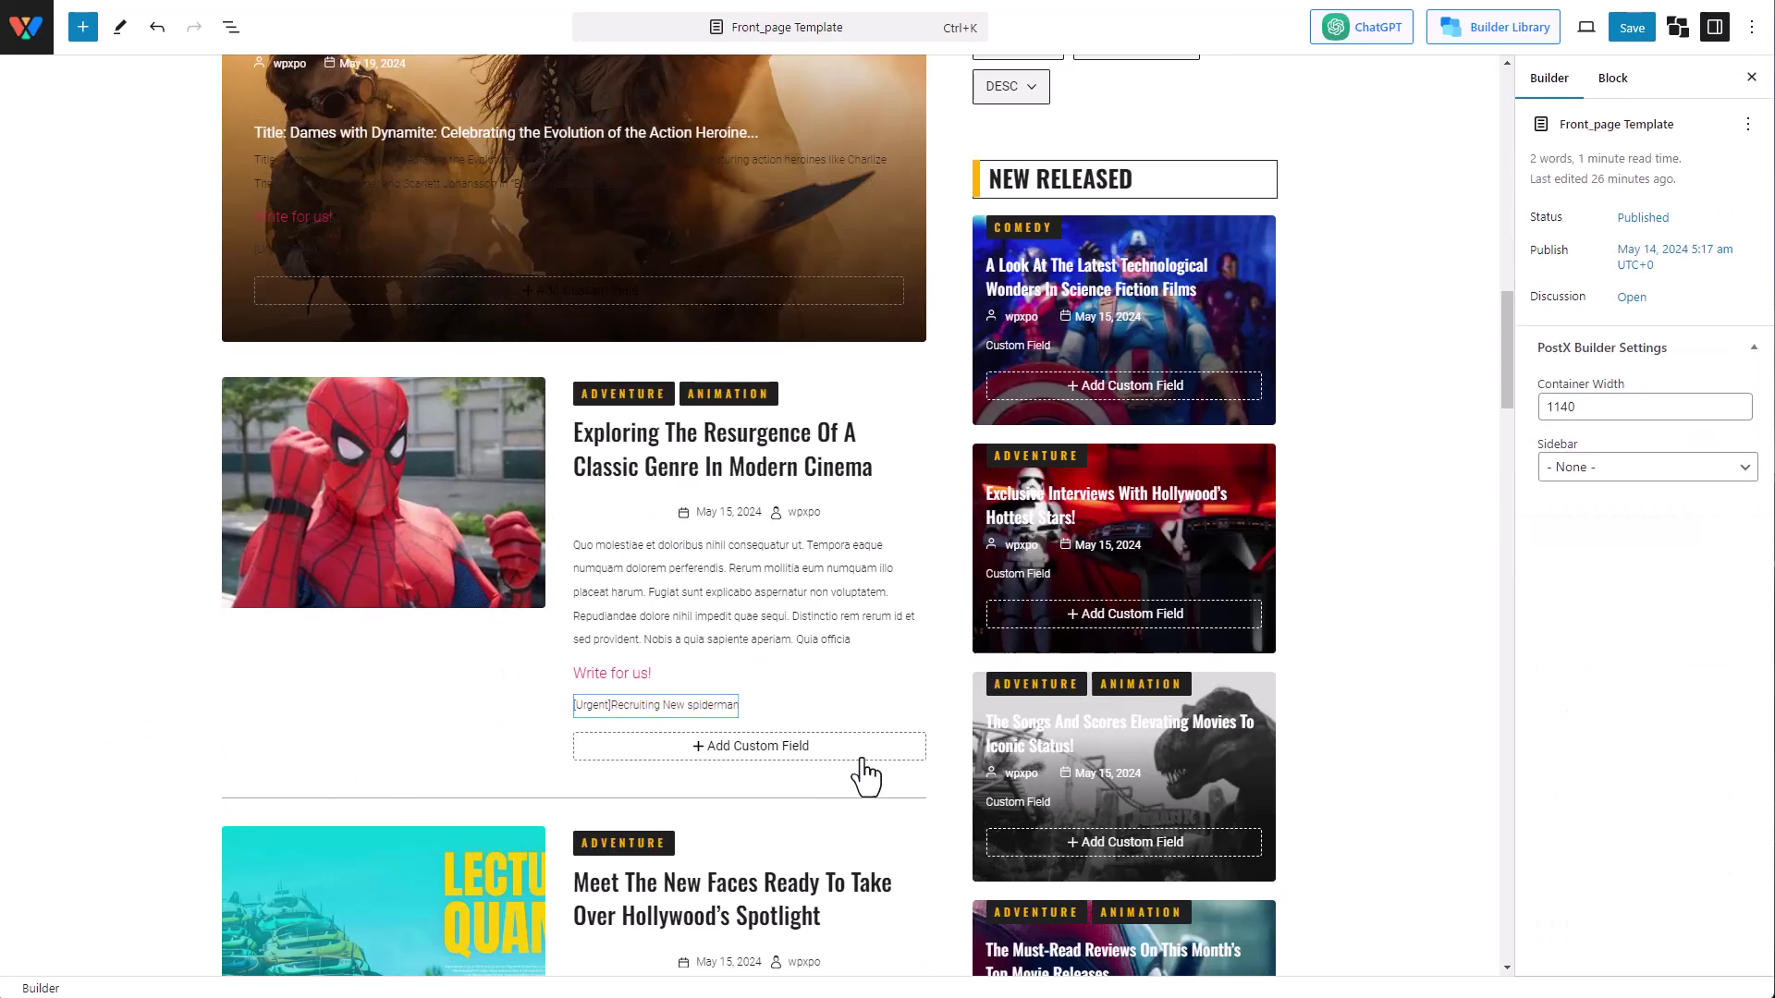
- Set the normal color of the "Recruiting New spiderman" field and its before text to theme Palette Color 2
left_click(717, 710)
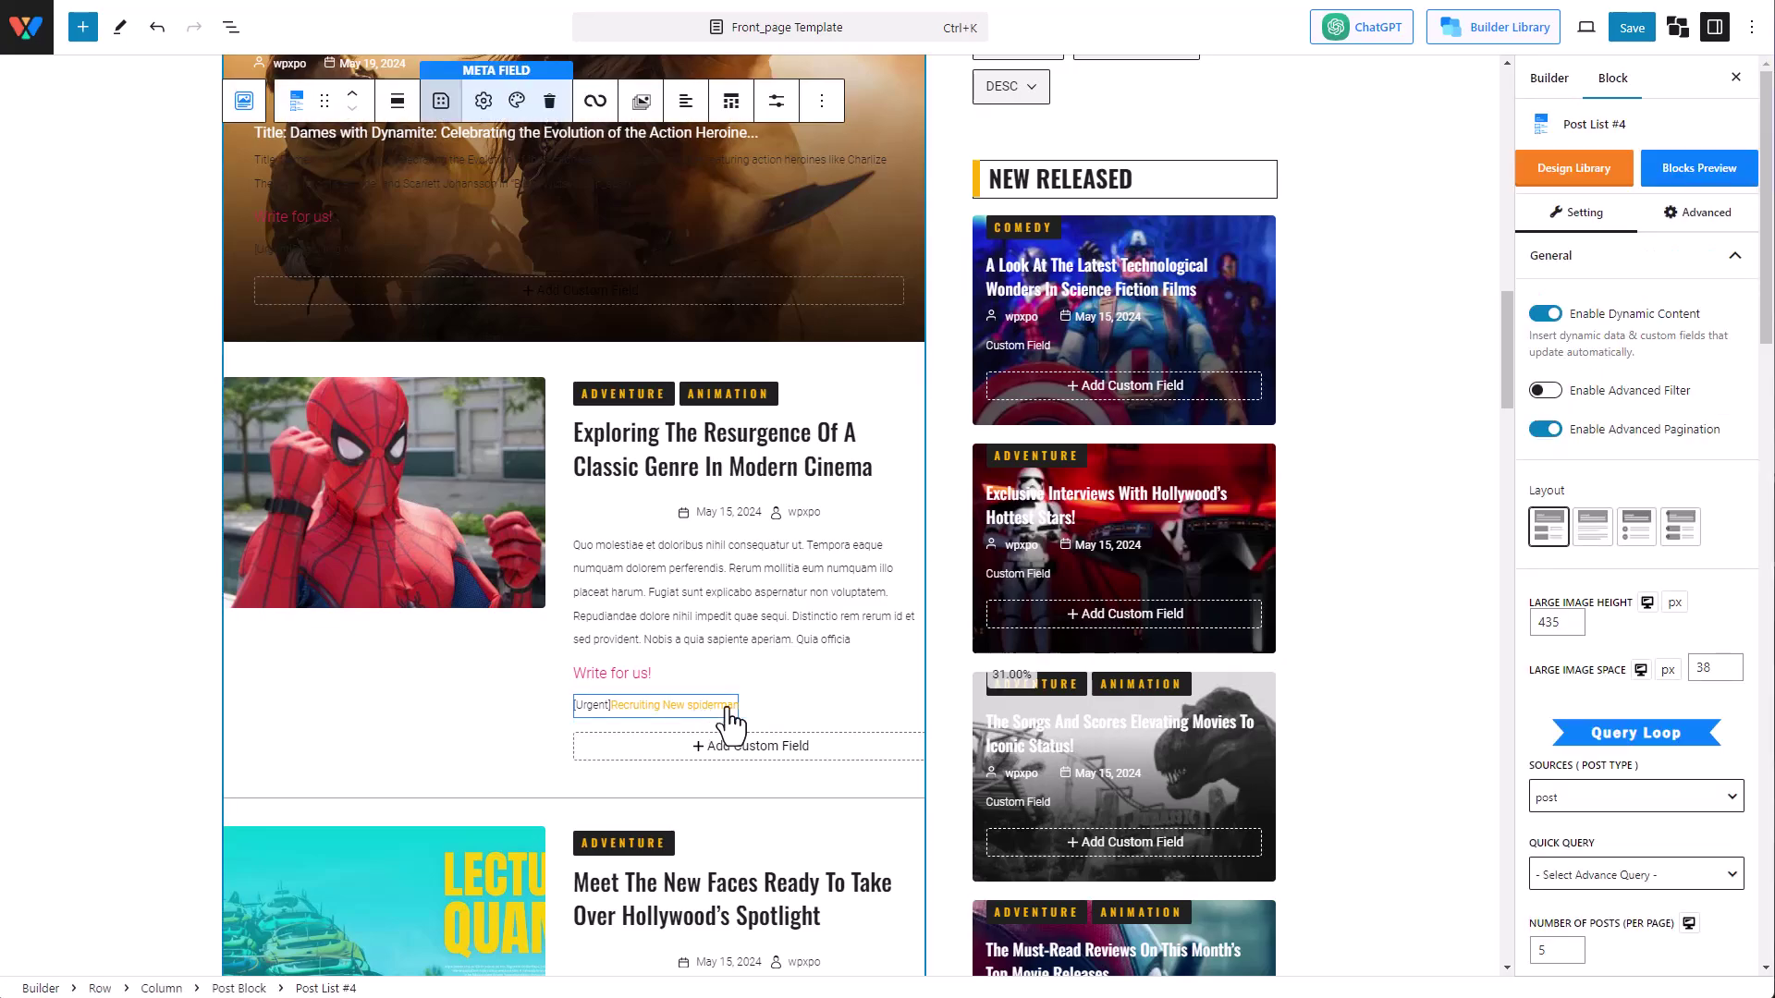
left_click(517, 102)
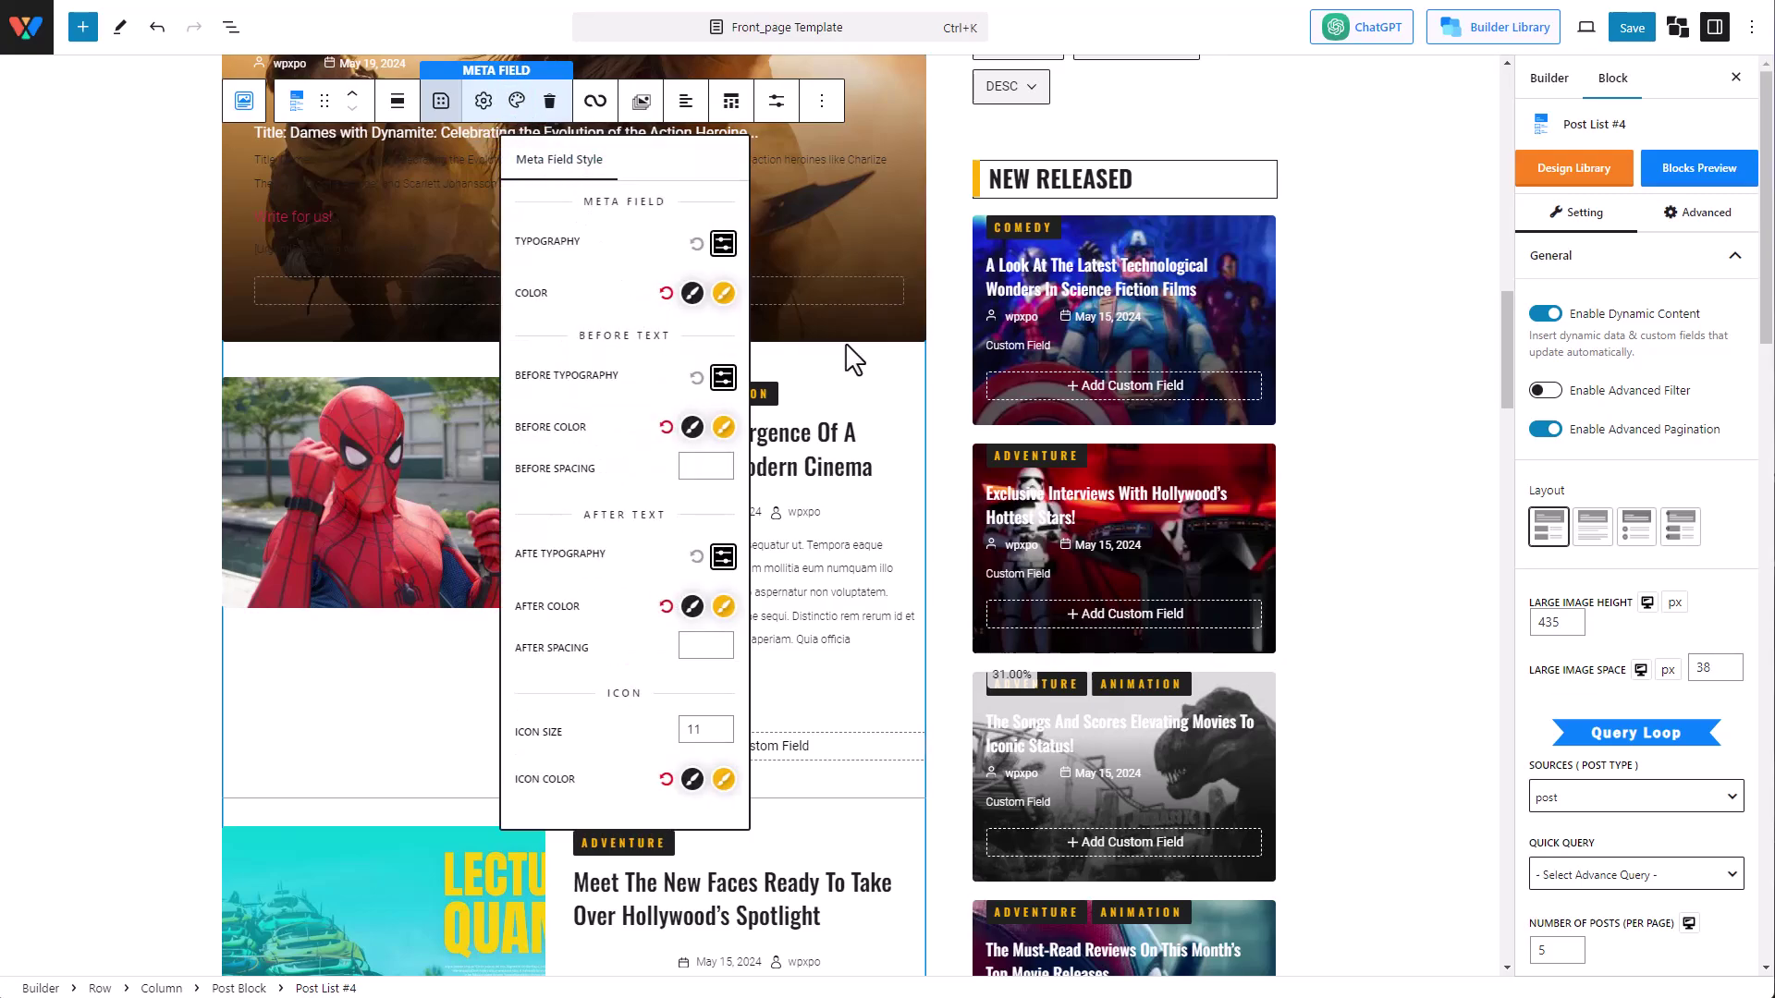
left_click(691, 294)
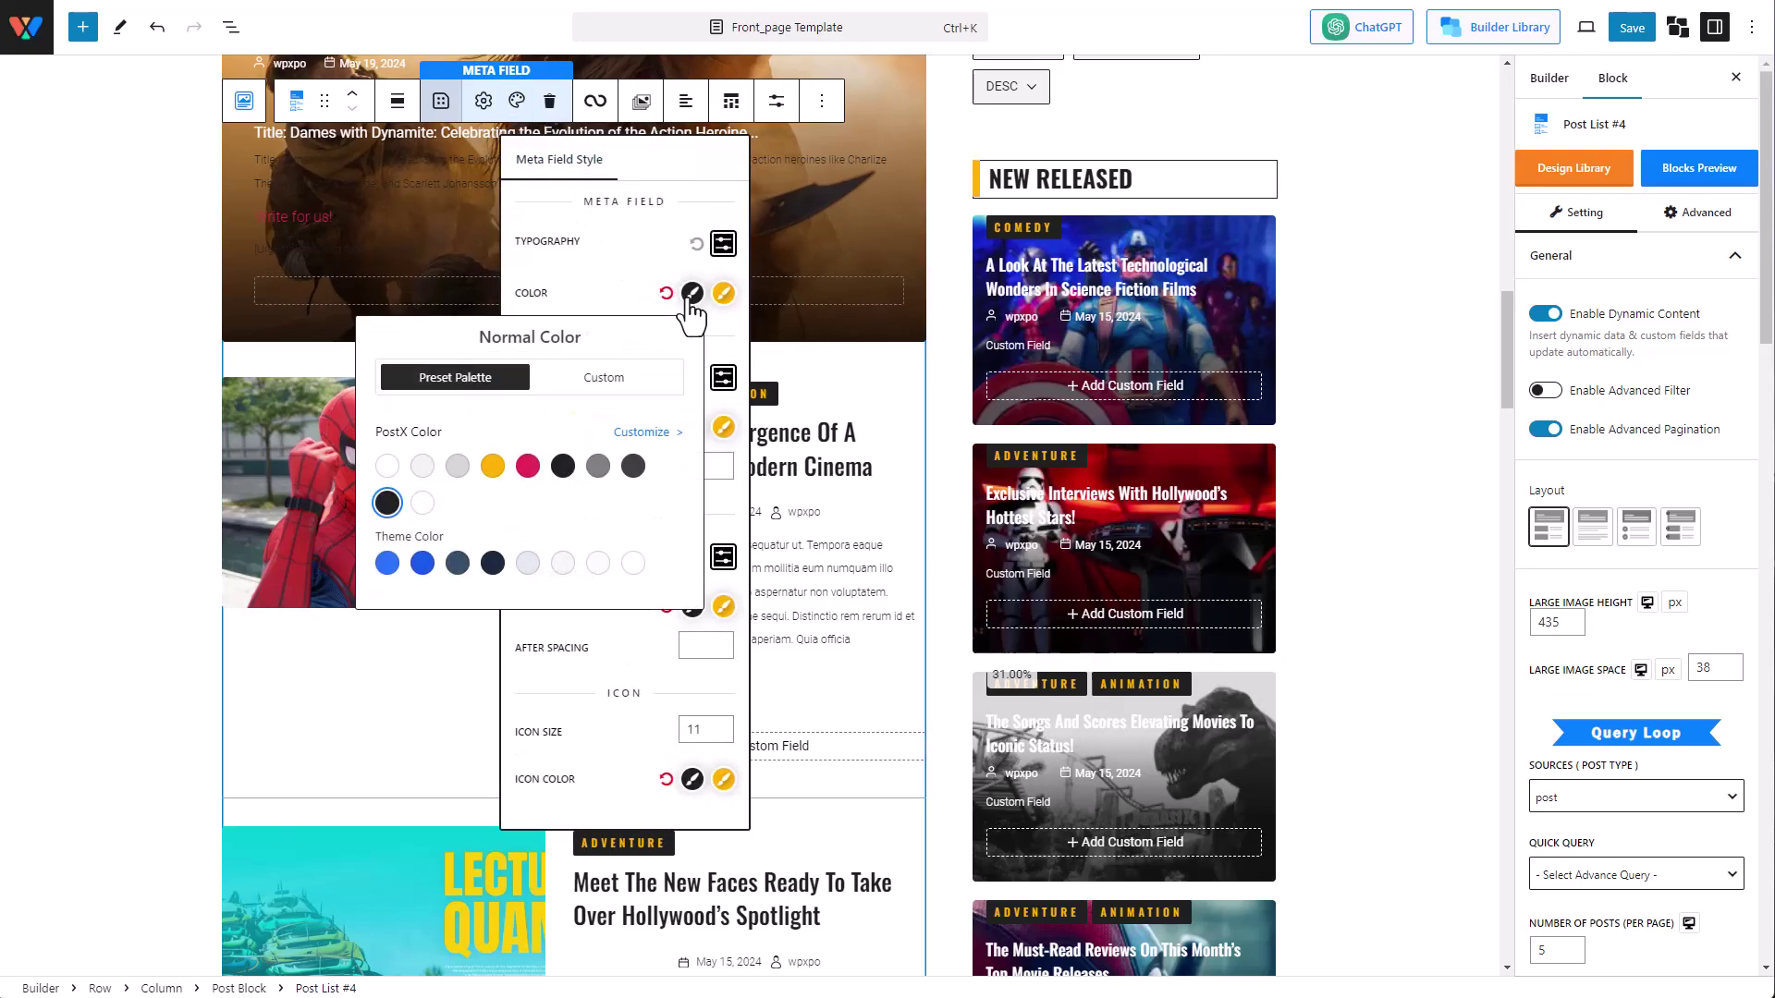
left_click(637, 432)
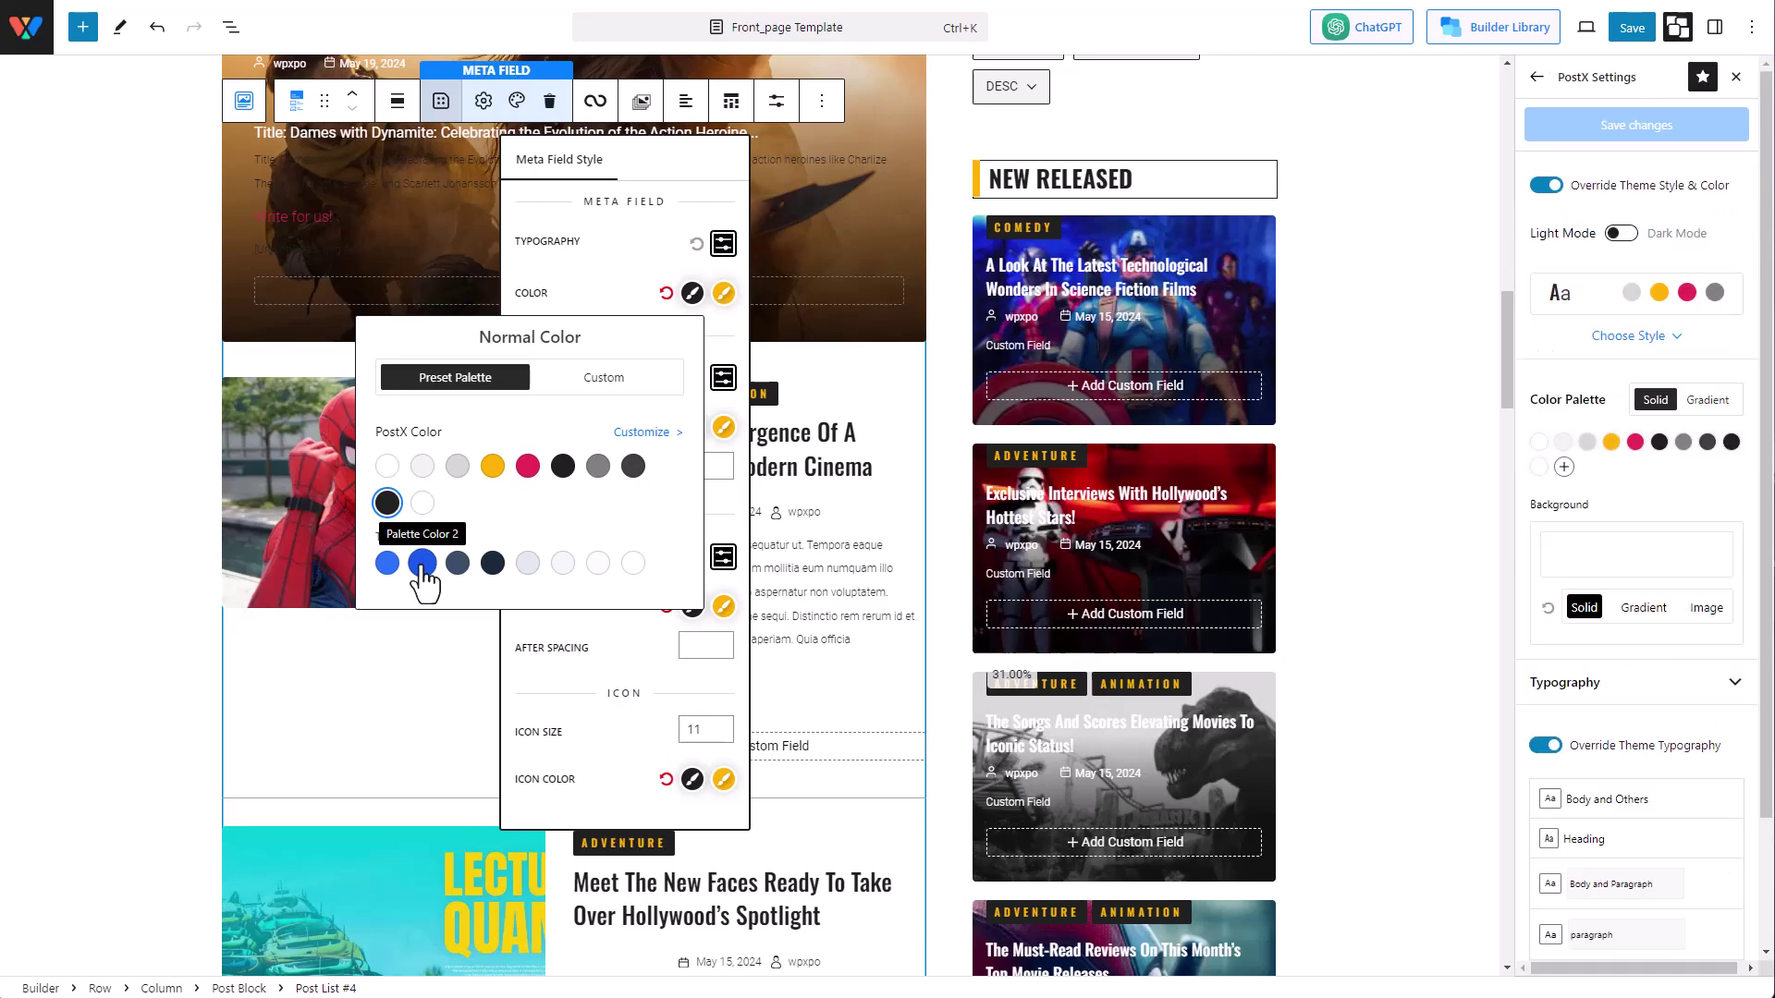
left_click(422, 563)
left_click(629, 312)
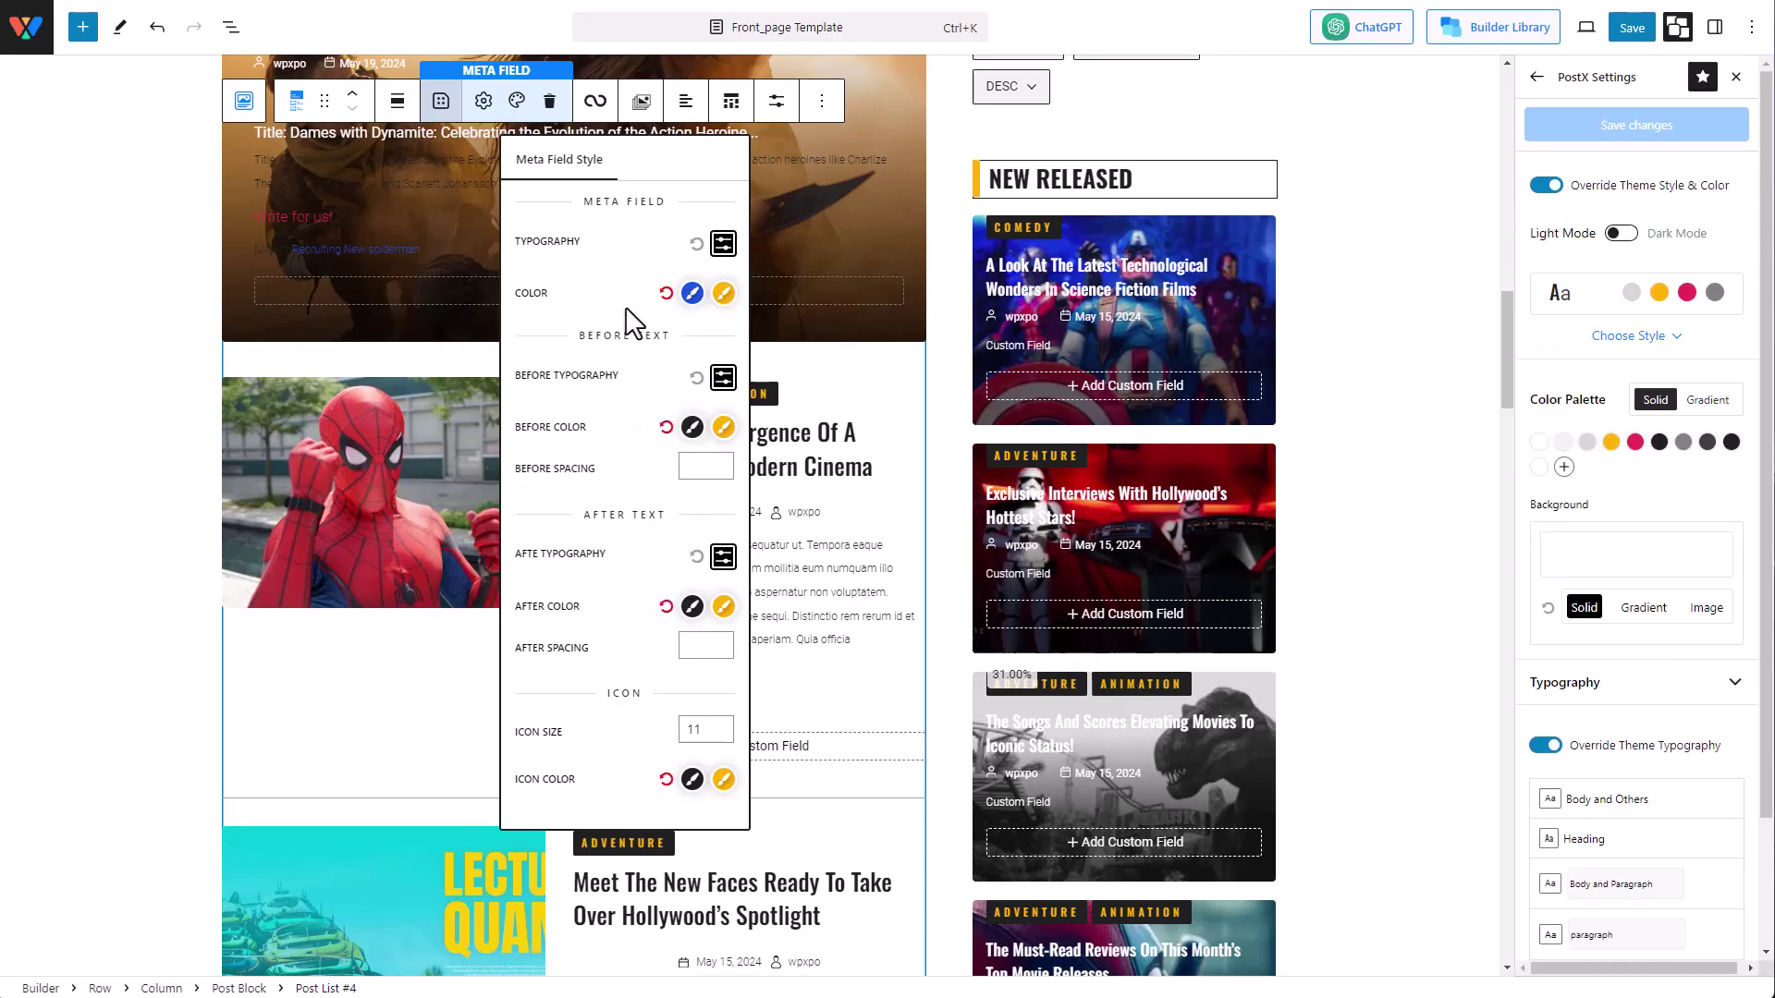
left_click(695, 440)
left_click(423, 362)
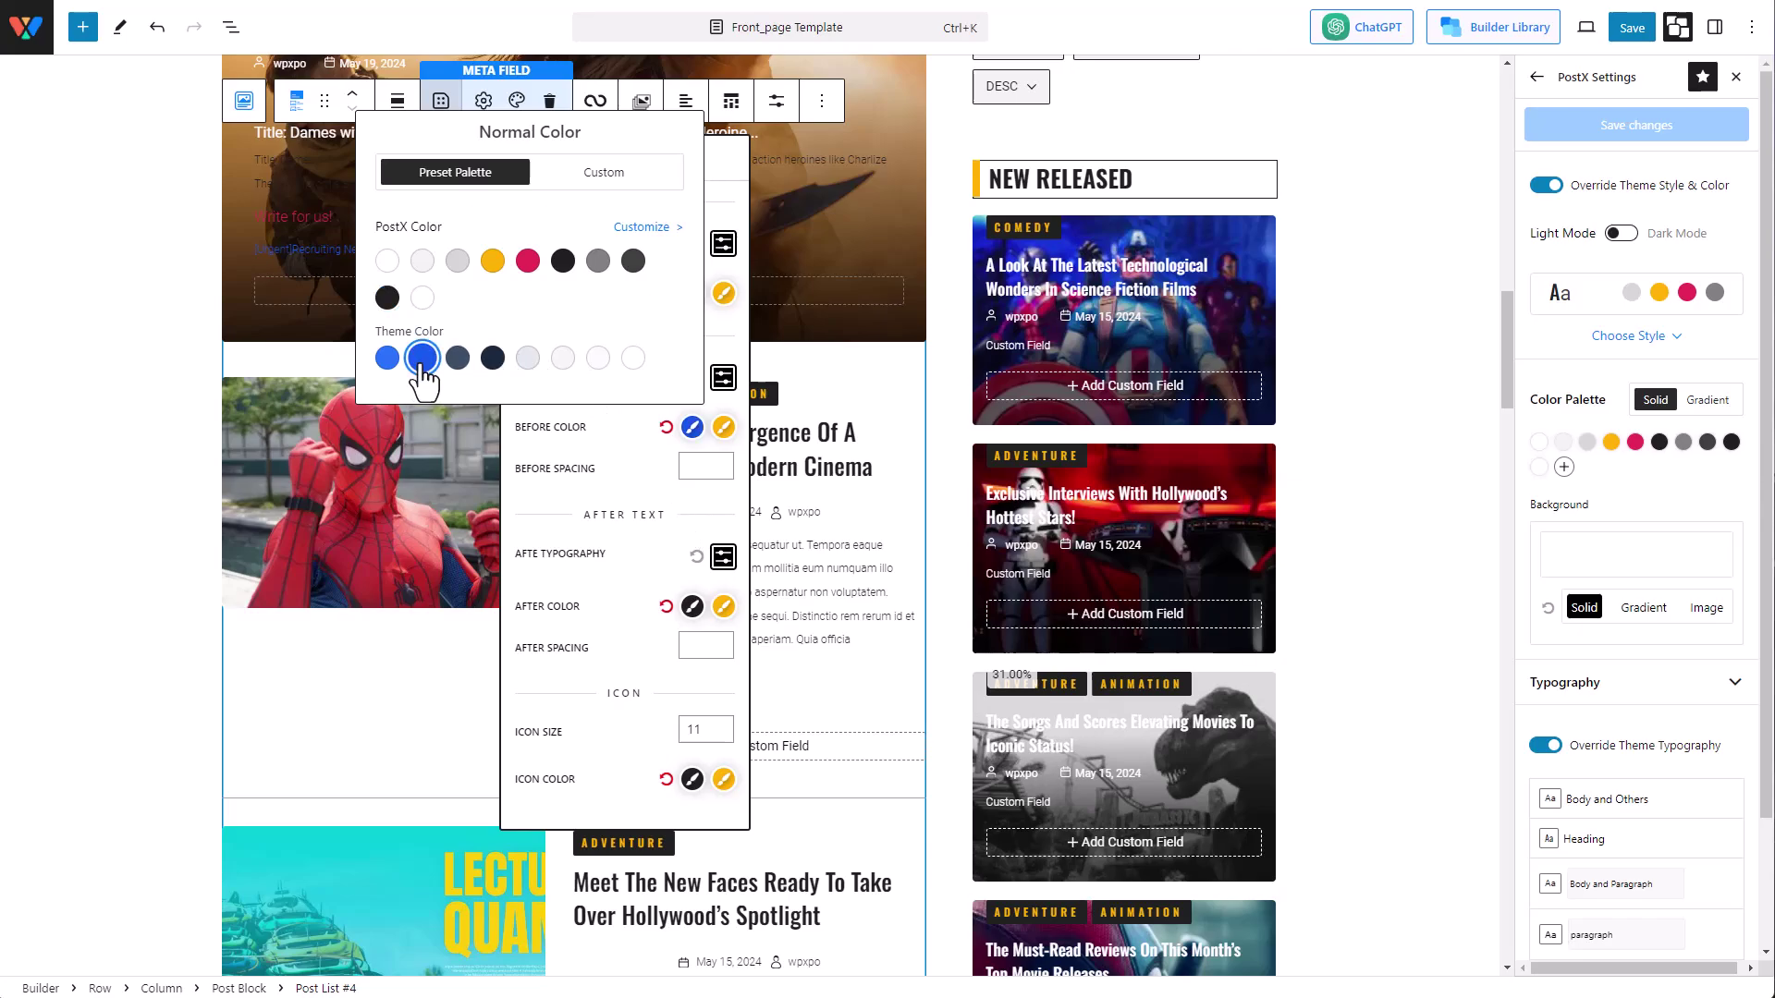
- Set the hover color of the job field's before text and of the field itself to the crimson PostX preset
left_click(723, 428)
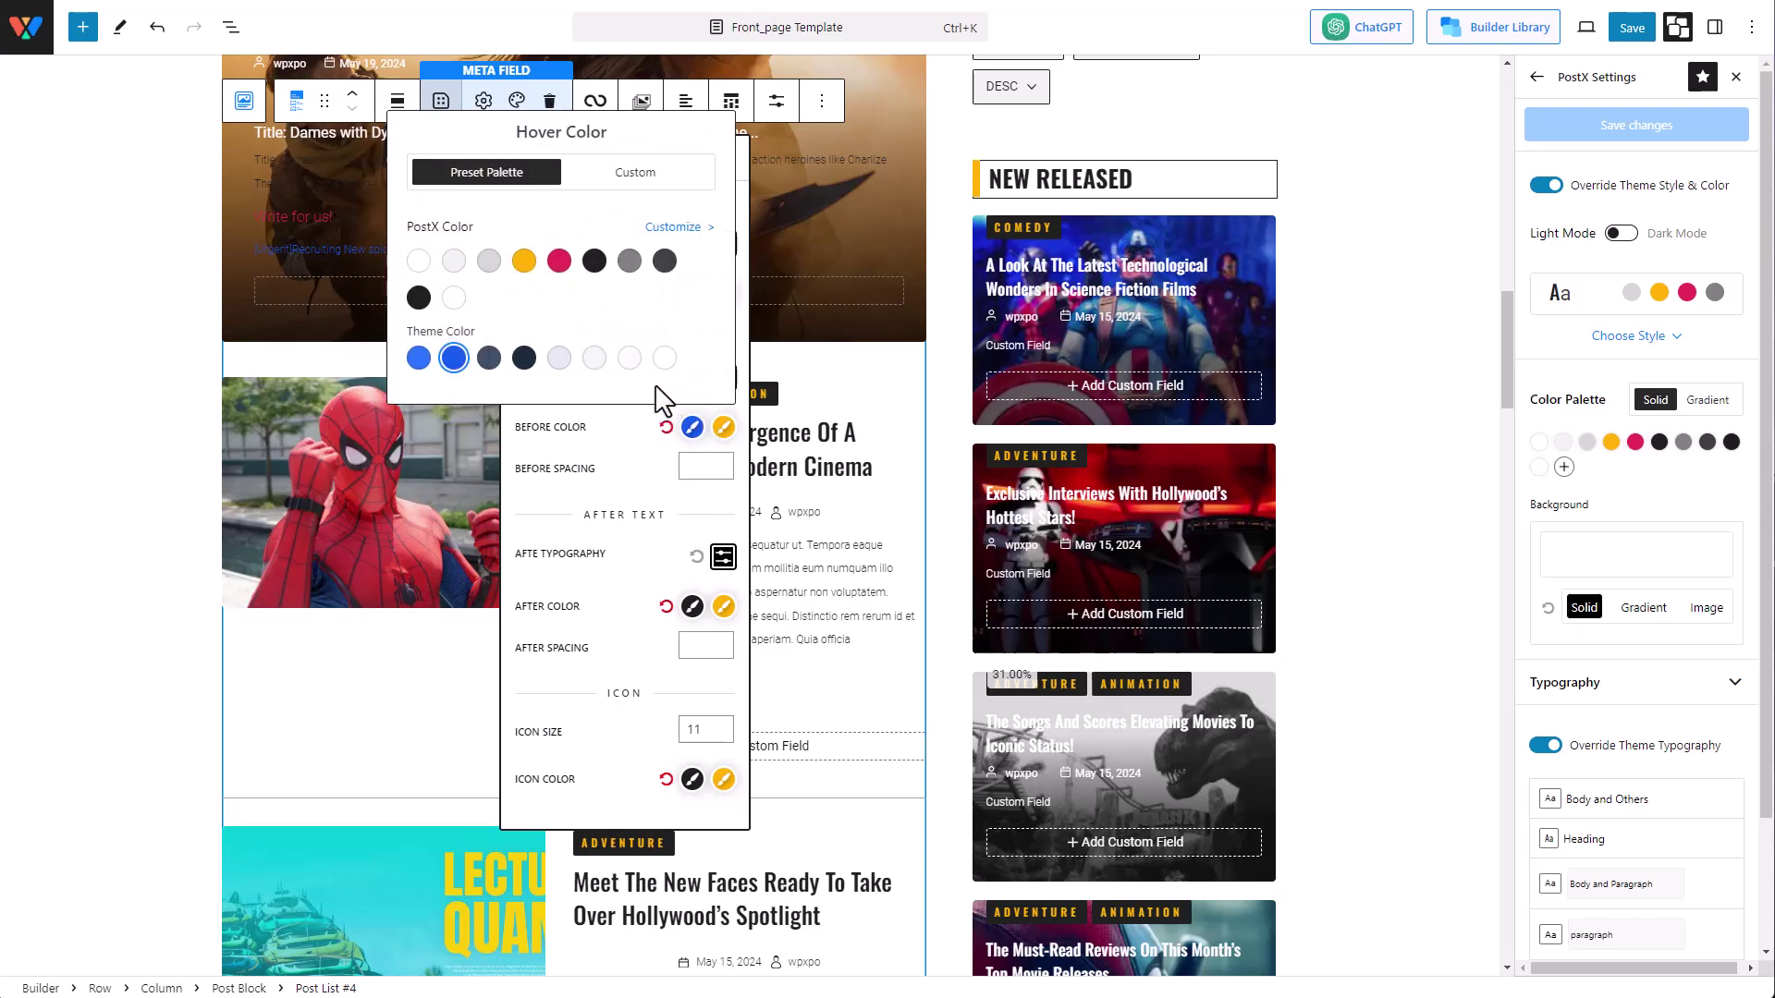
left_click(559, 259)
left_click(626, 443)
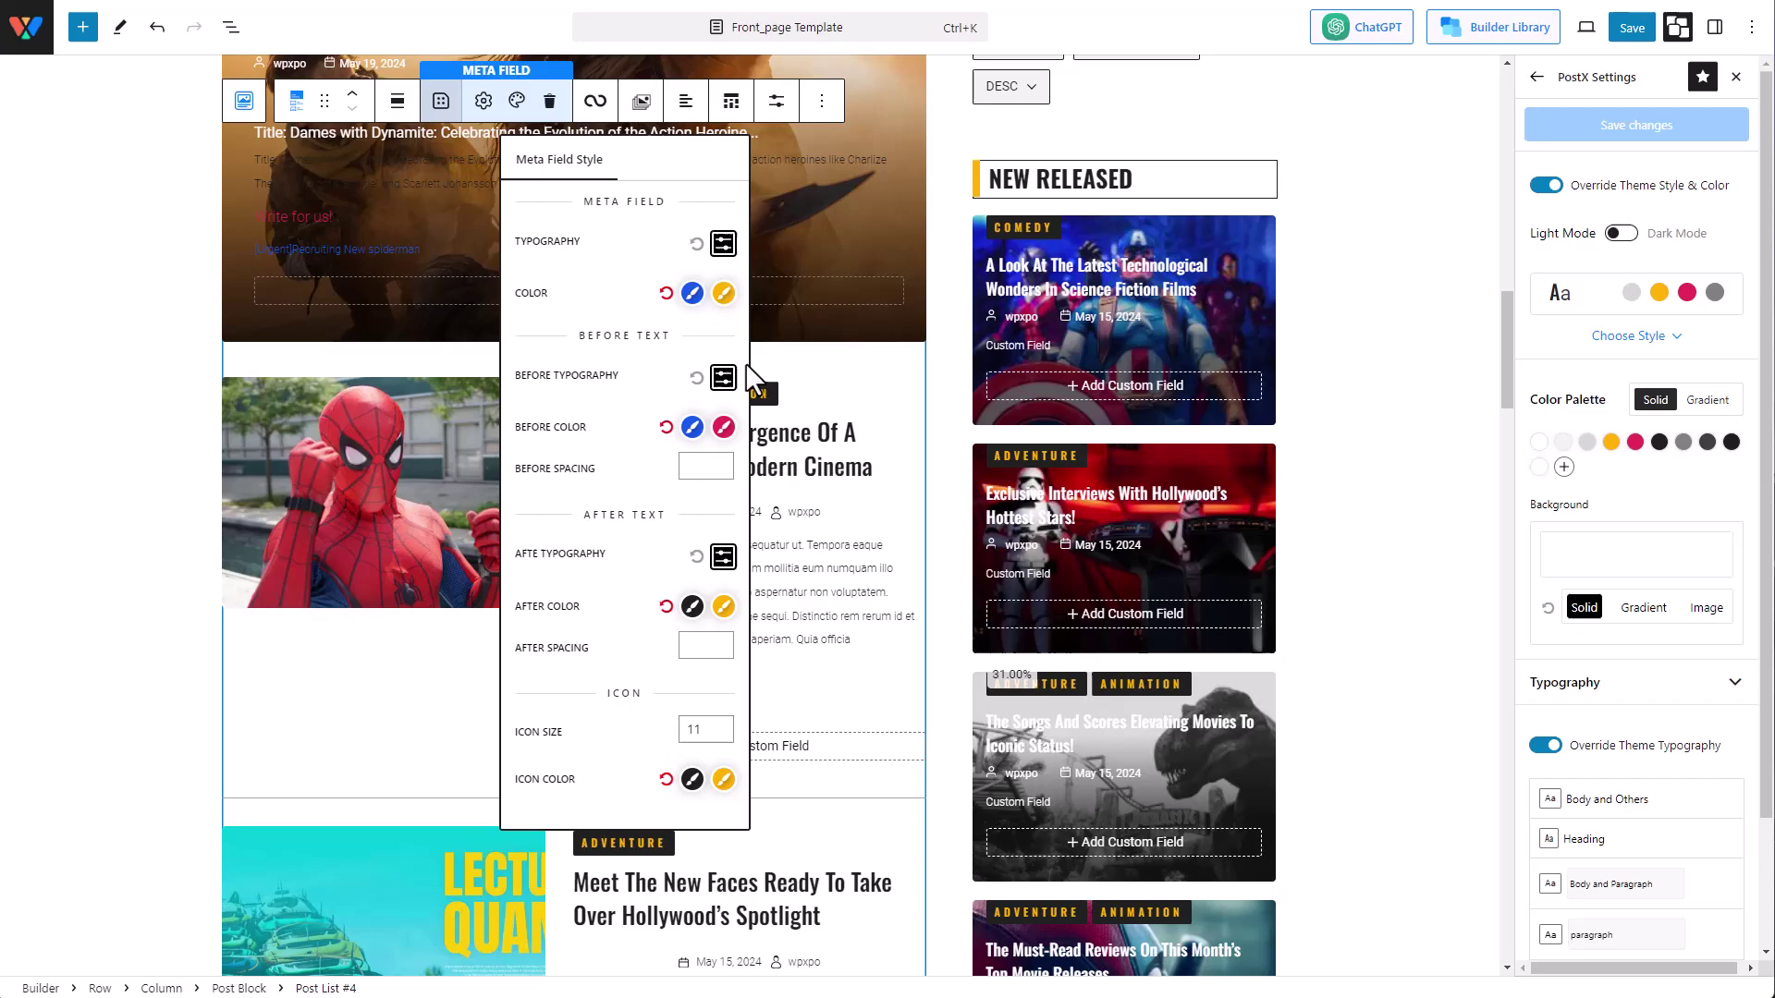
left_click(724, 296)
left_click(559, 465)
left_click(616, 284)
- Set the typography size of the "Recruiting New spiderman" field and its "[Urgent]" before text to 16
left_click(724, 243)
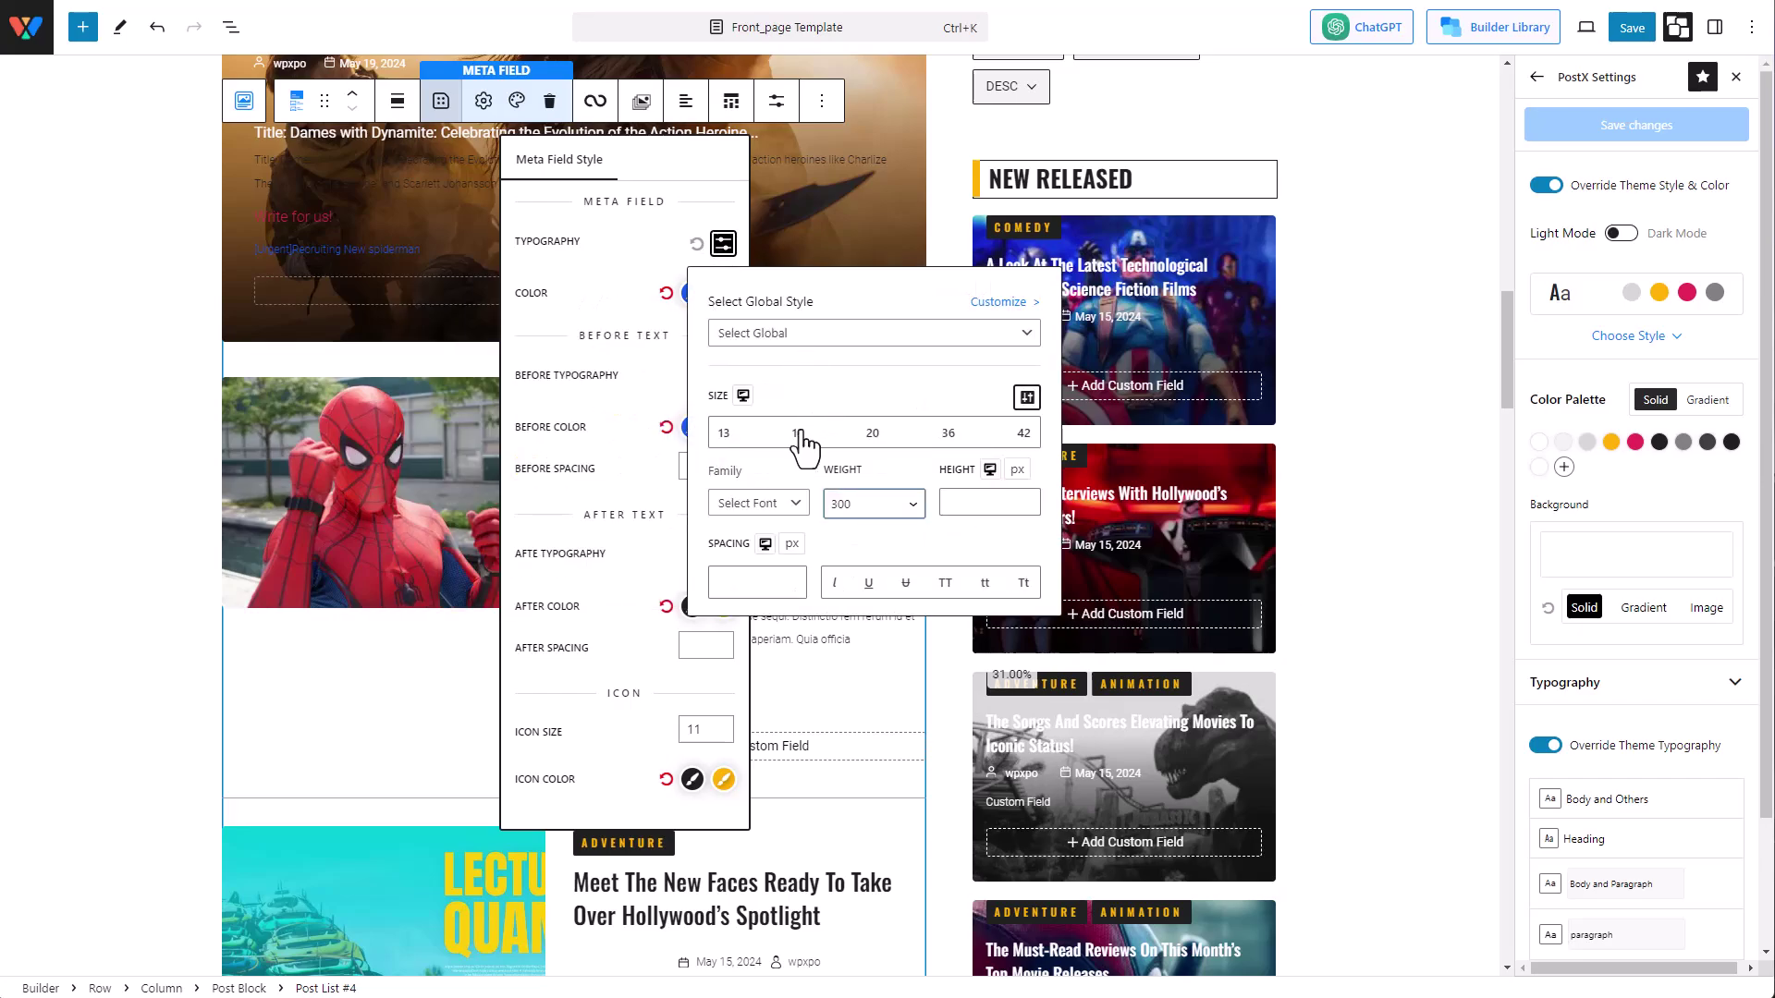
left_click(798, 435)
left_click(618, 407)
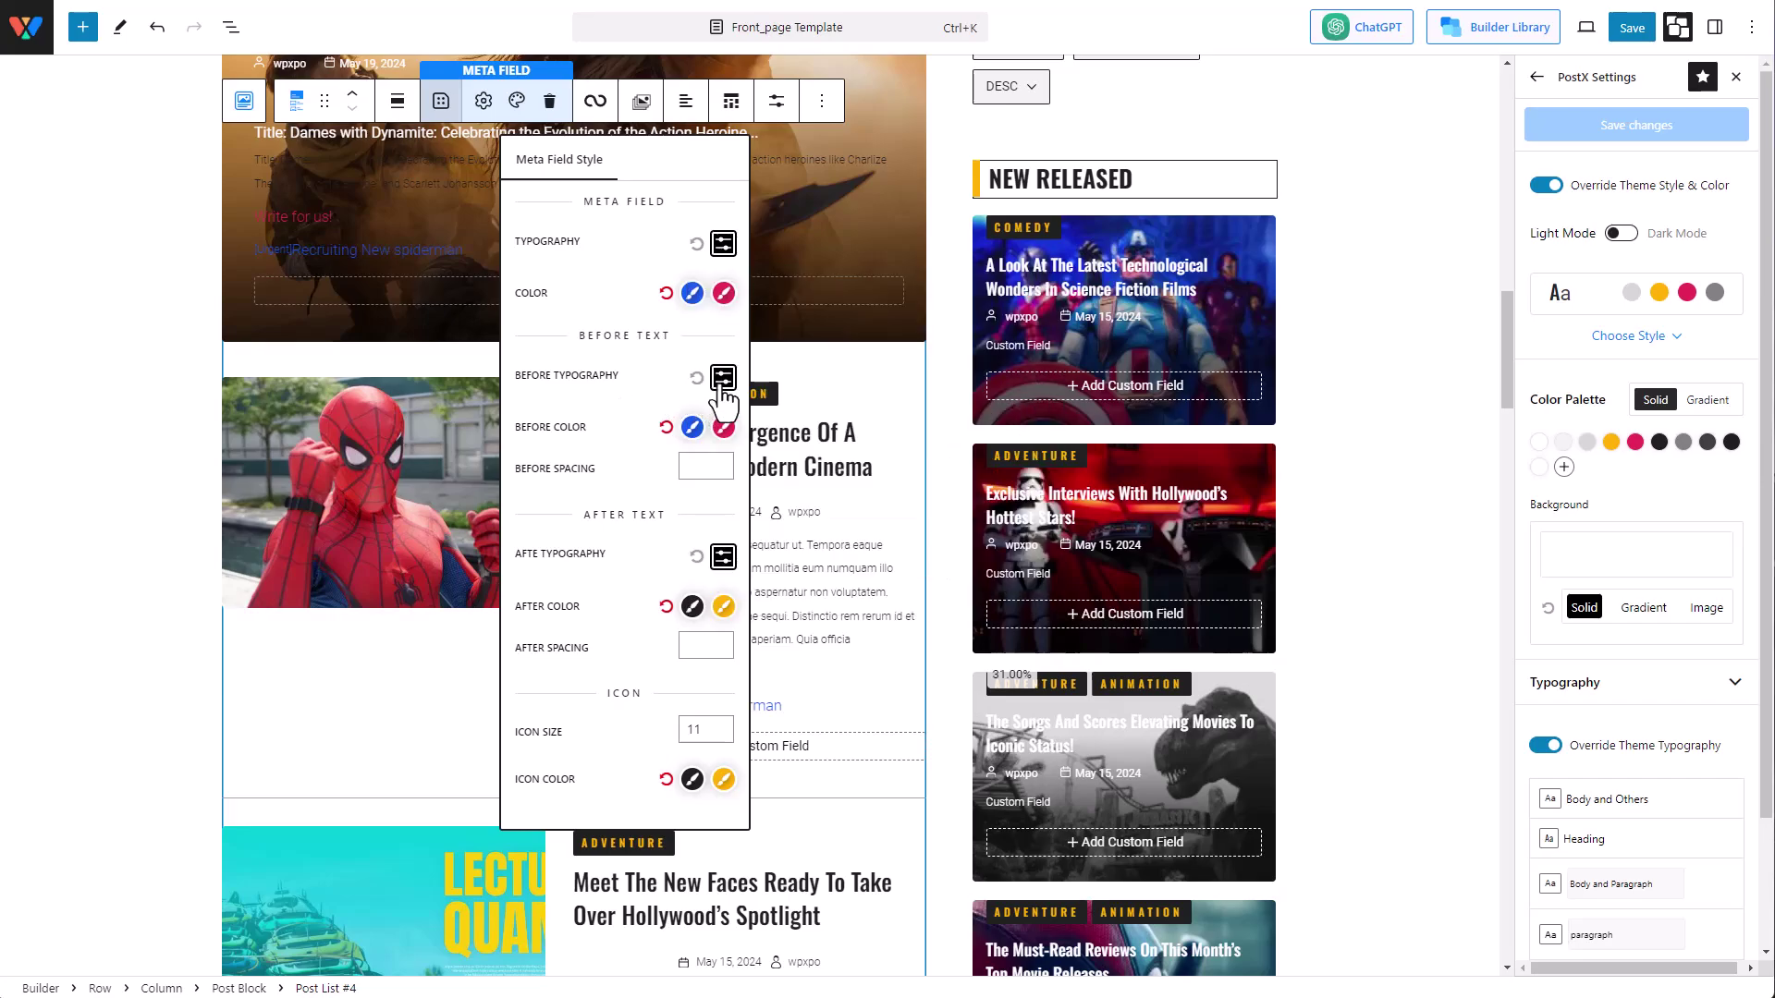
left_click(724, 379)
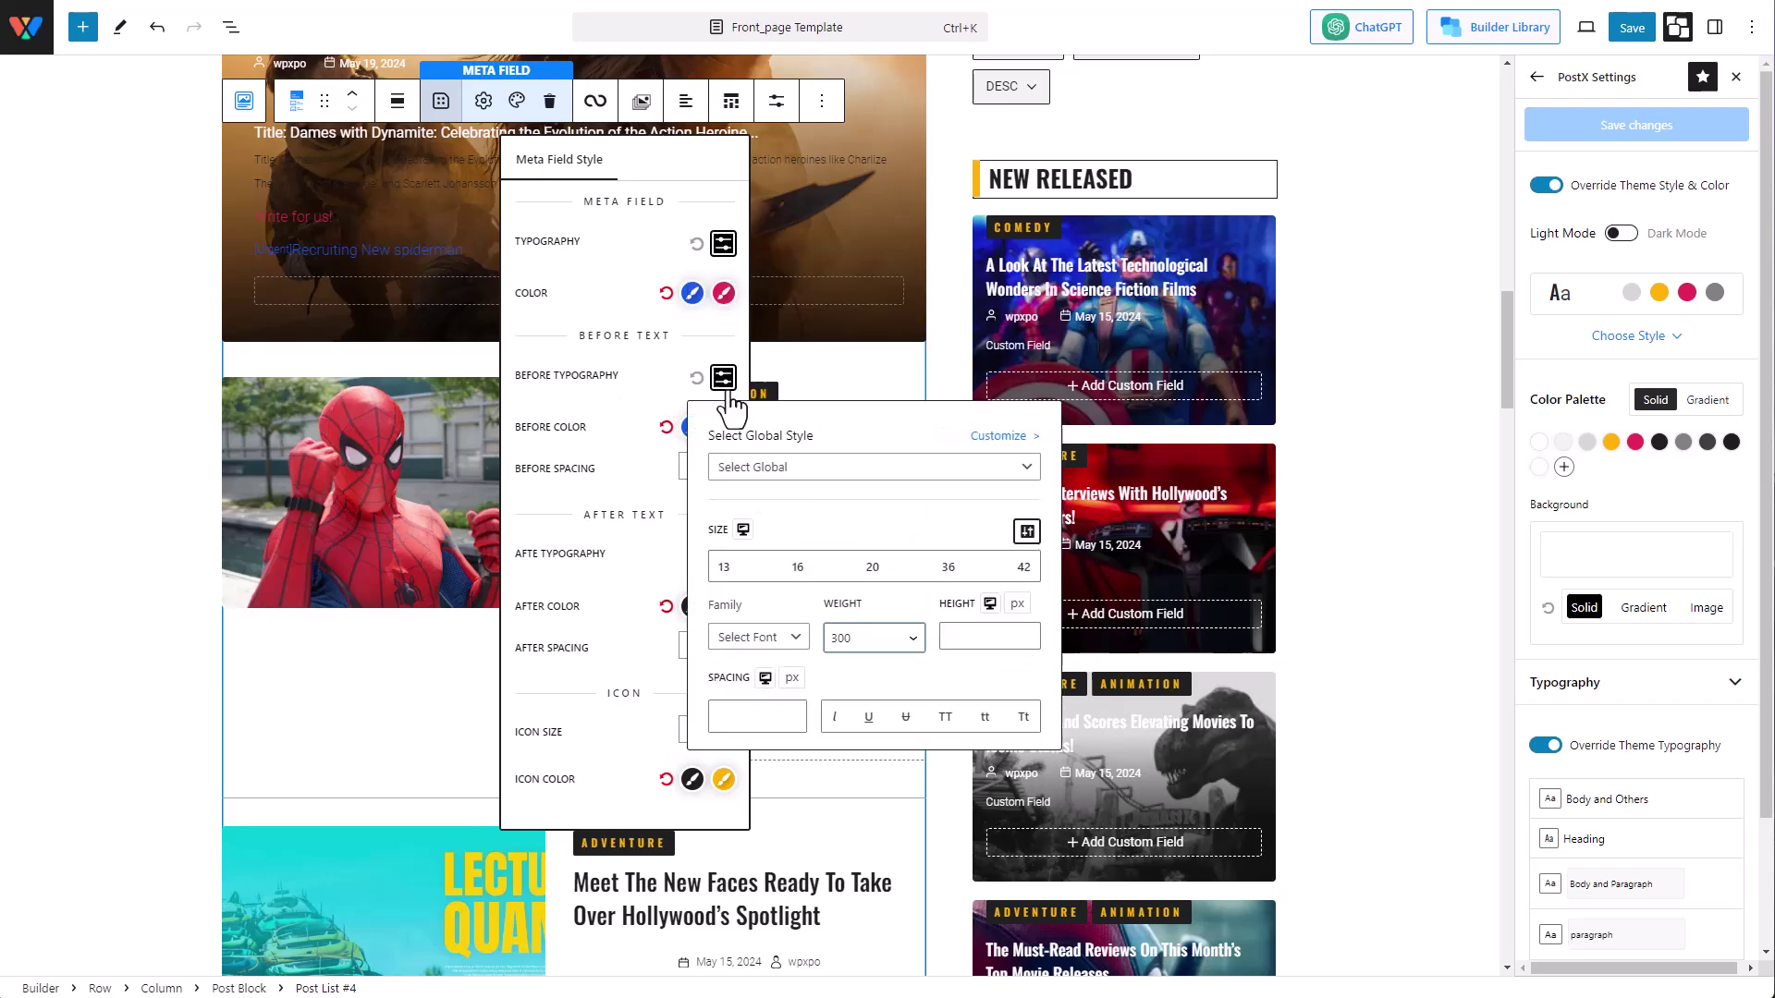
left_click(664, 515)
left_click(116, 539)
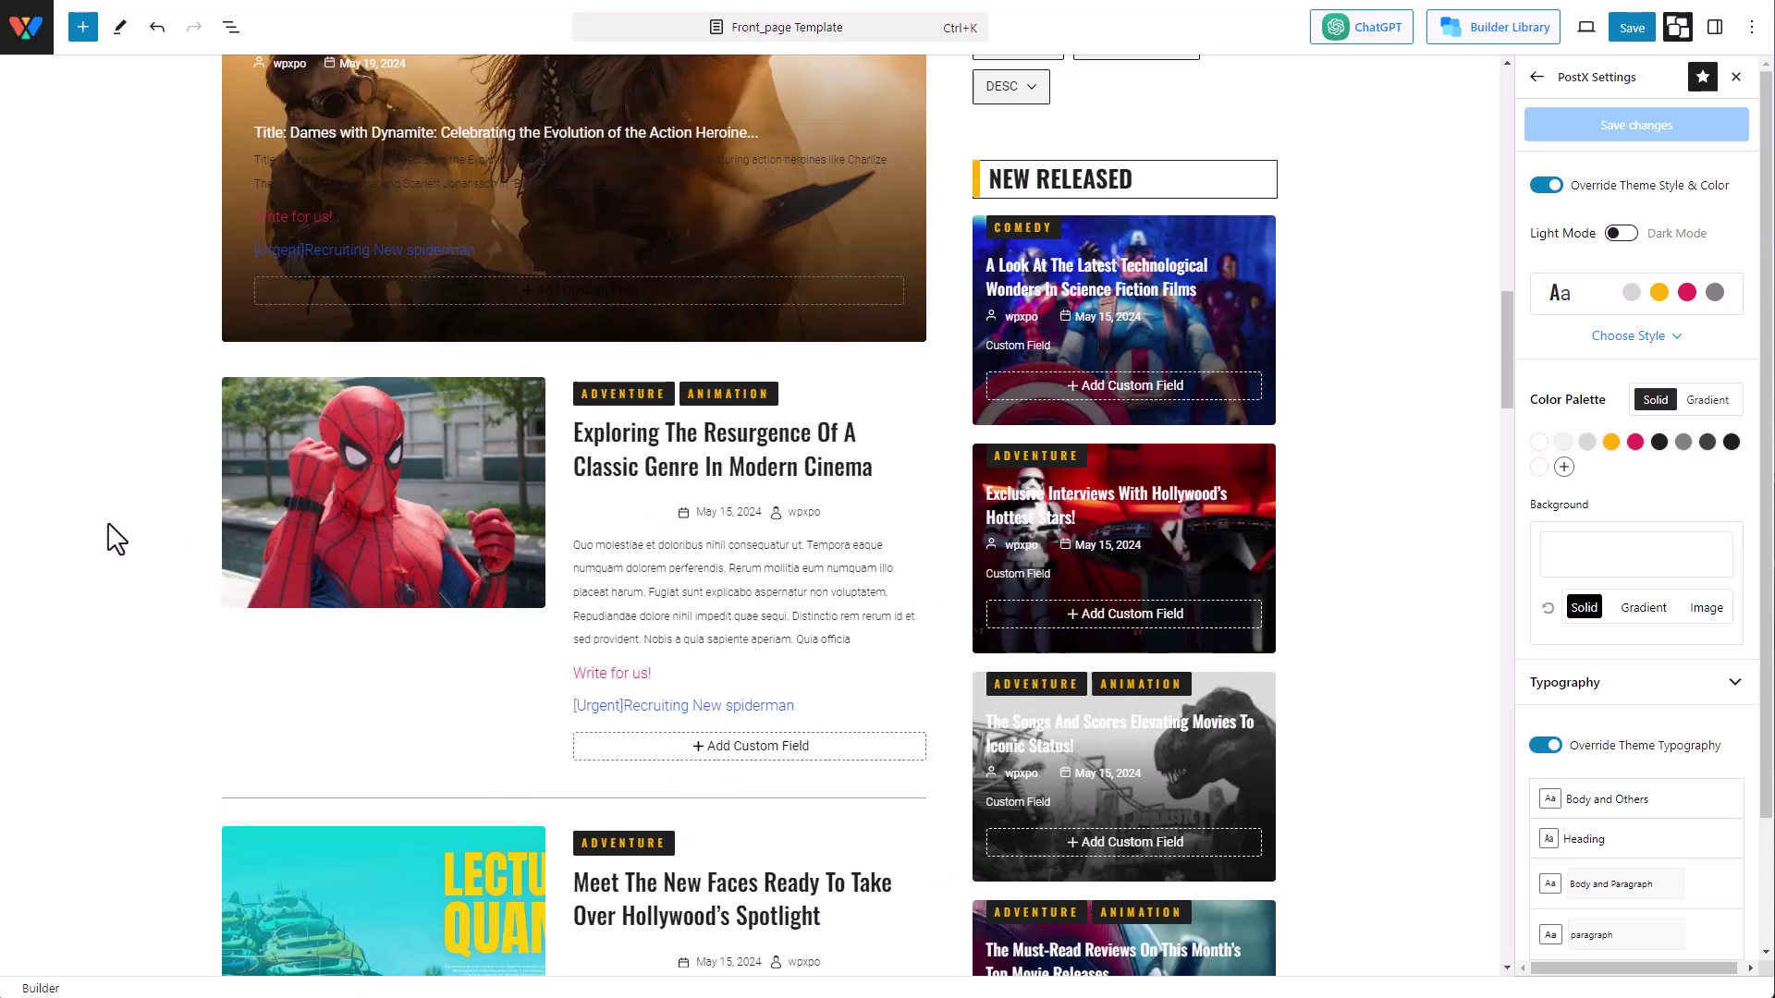
- Enable the link on the "Recruiting New spiderman" field with Post Permalink as the link source and apply it
left_click(634, 708)
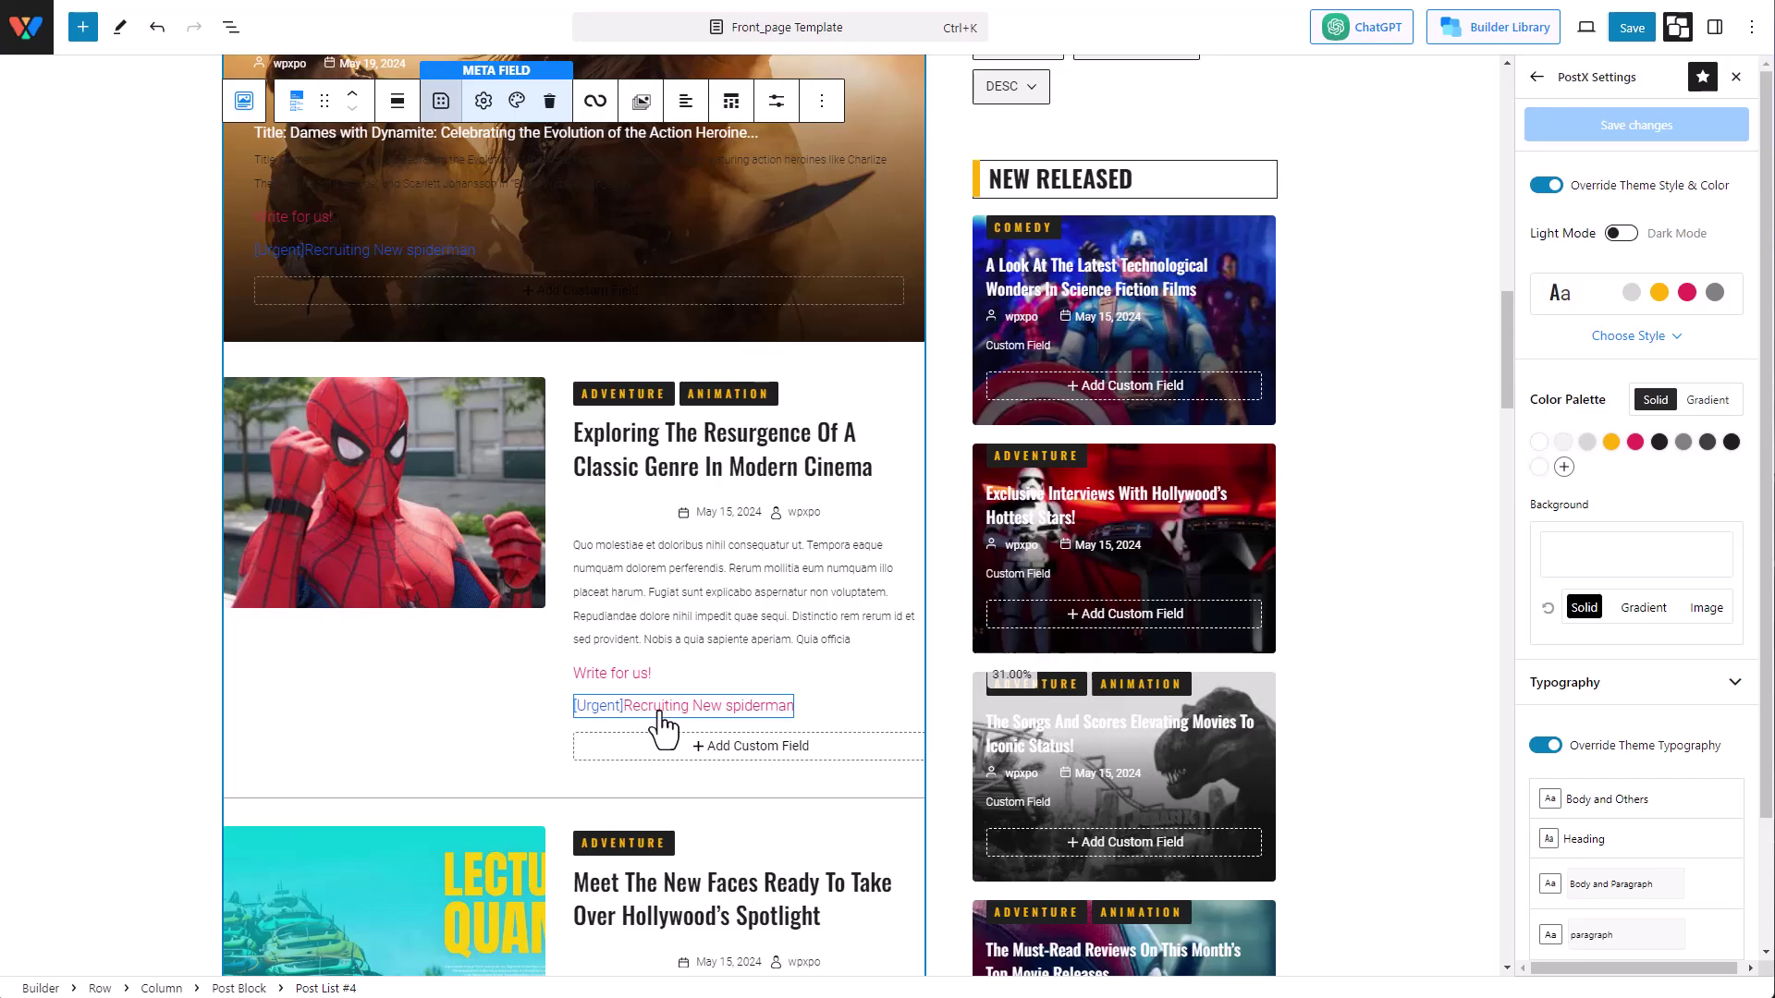
left_click(482, 102)
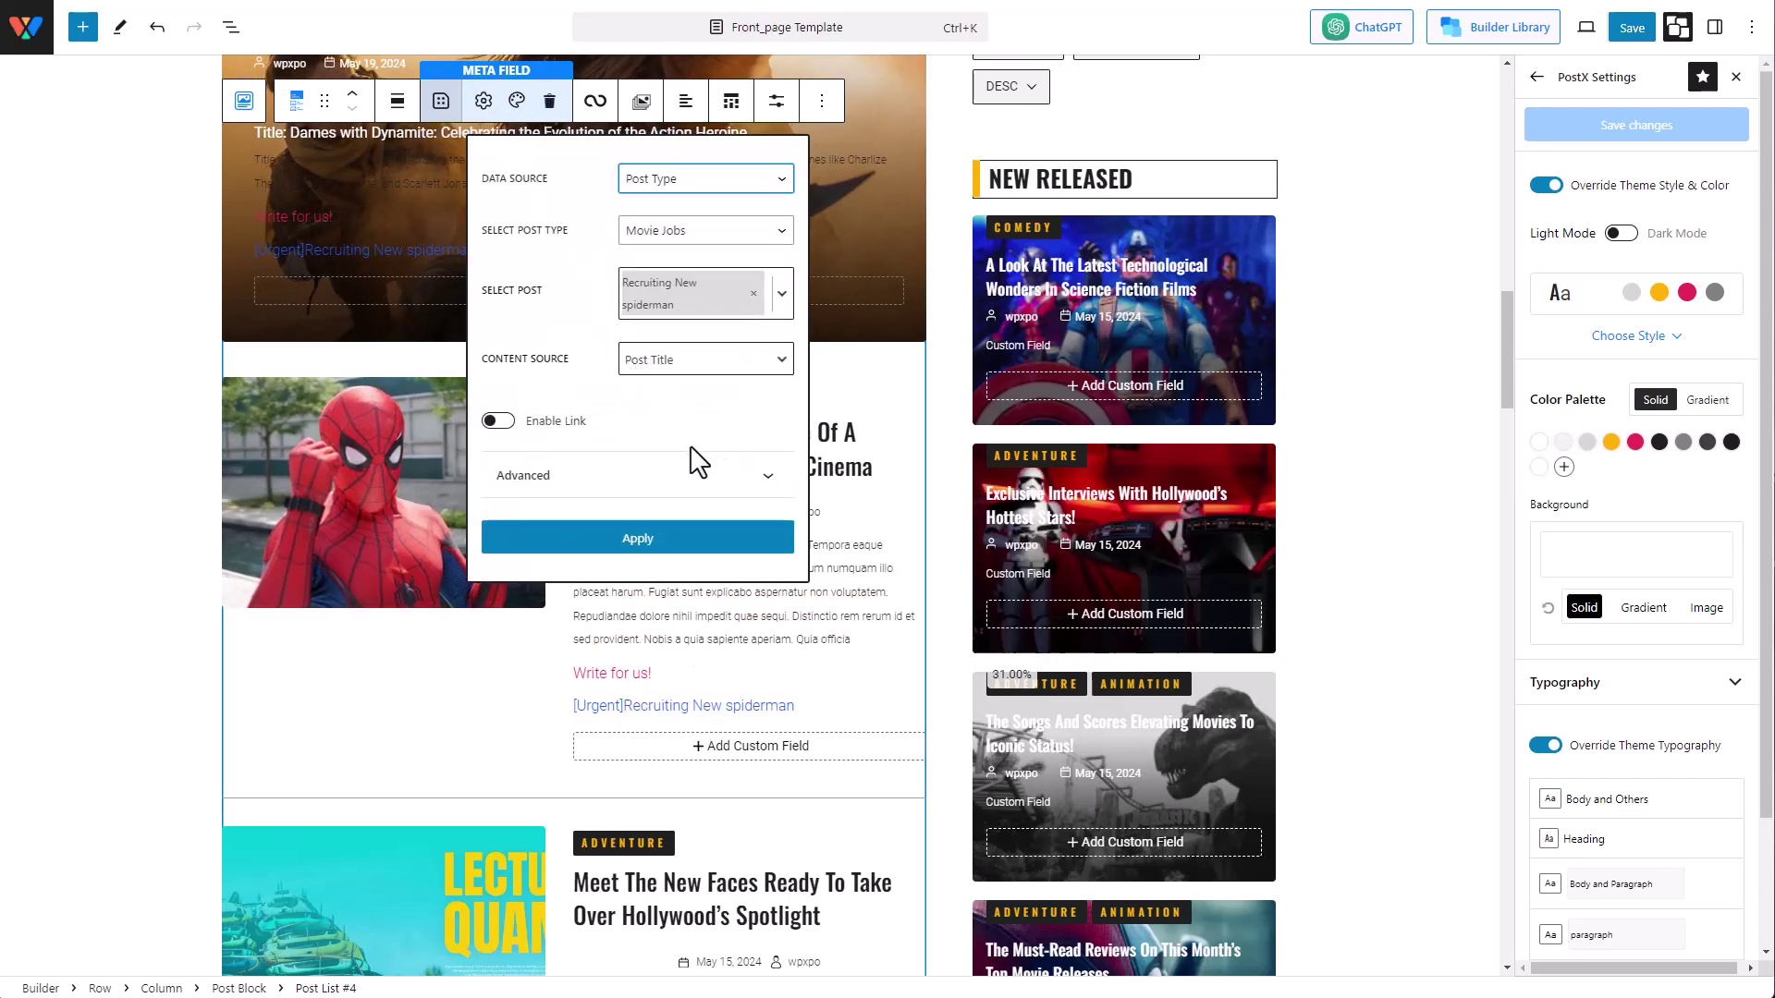
left_click(498, 423)
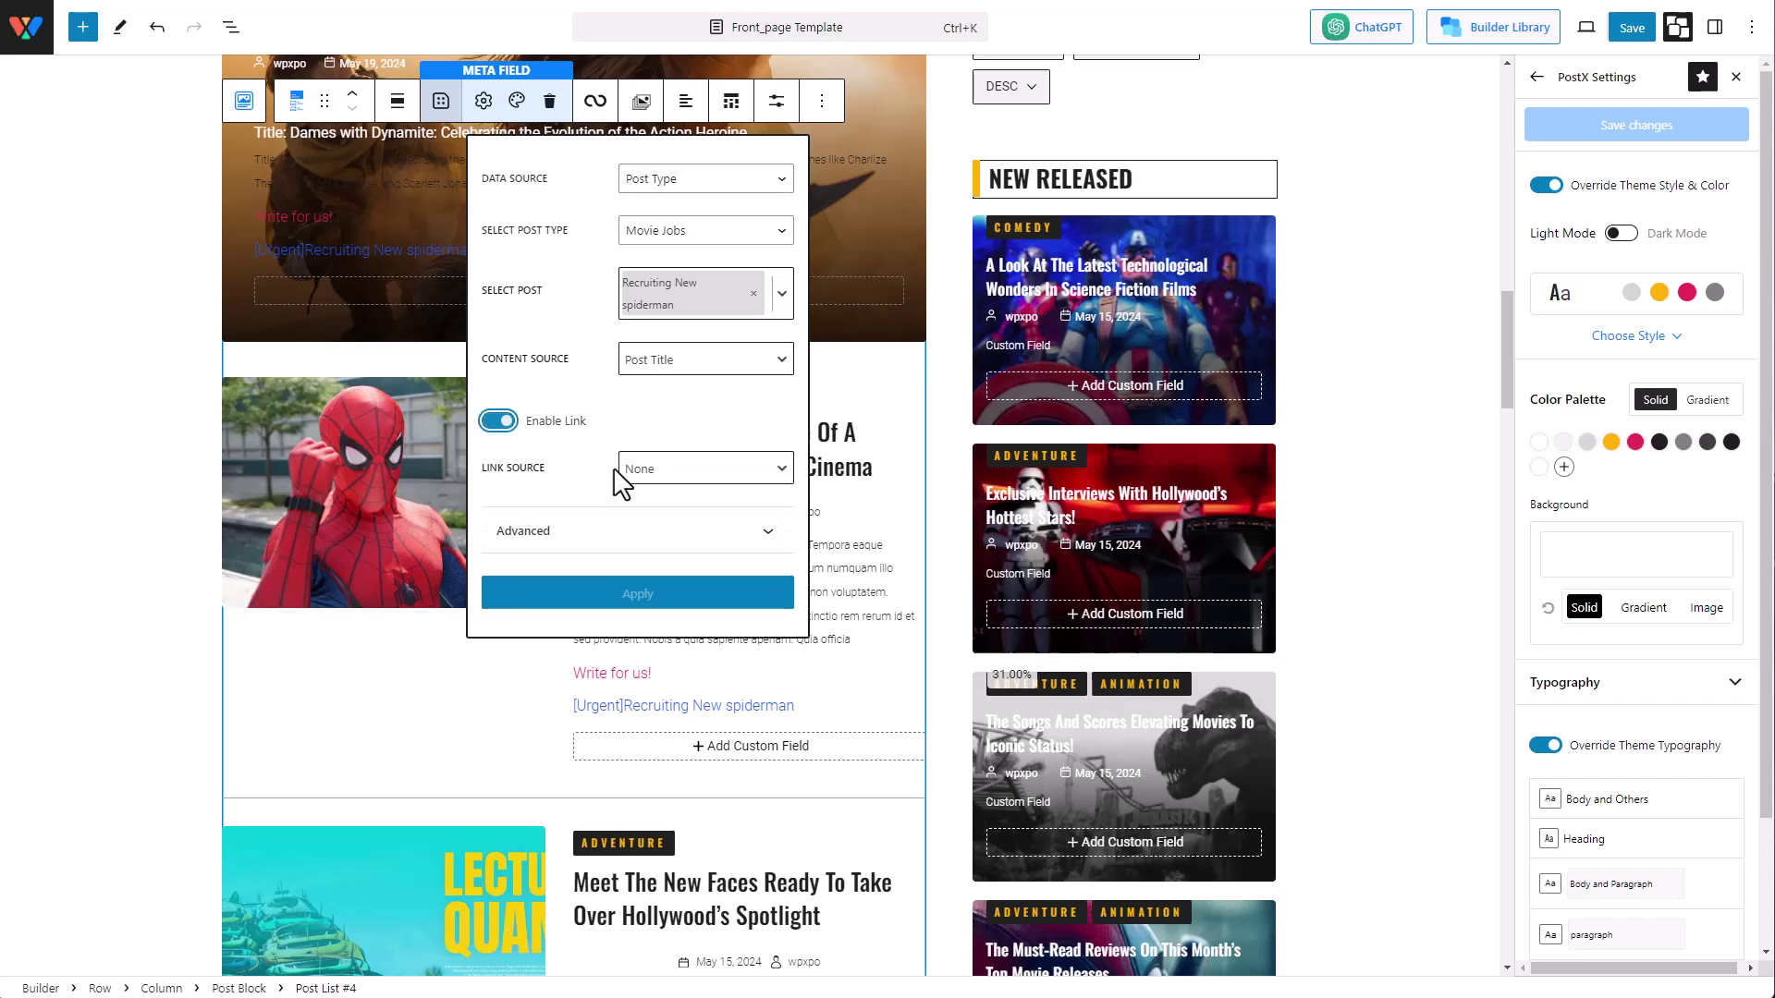
left_click(703, 473)
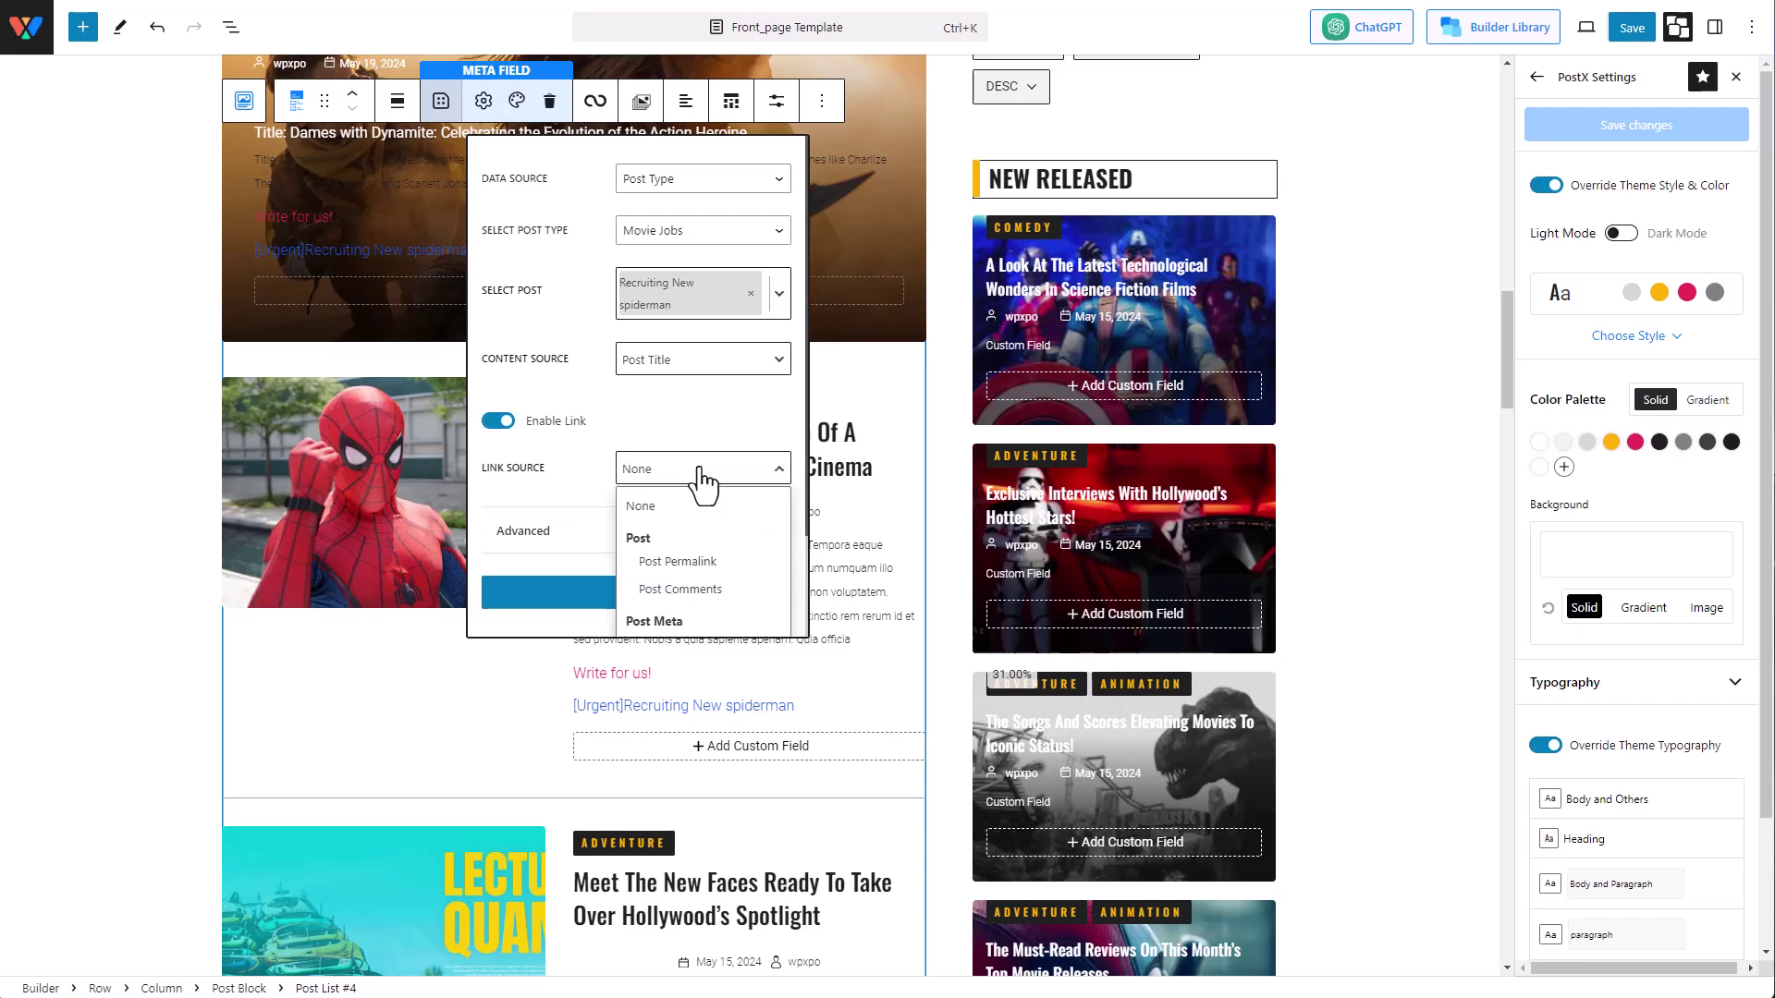
left_click(701, 565)
left_click(680, 474)
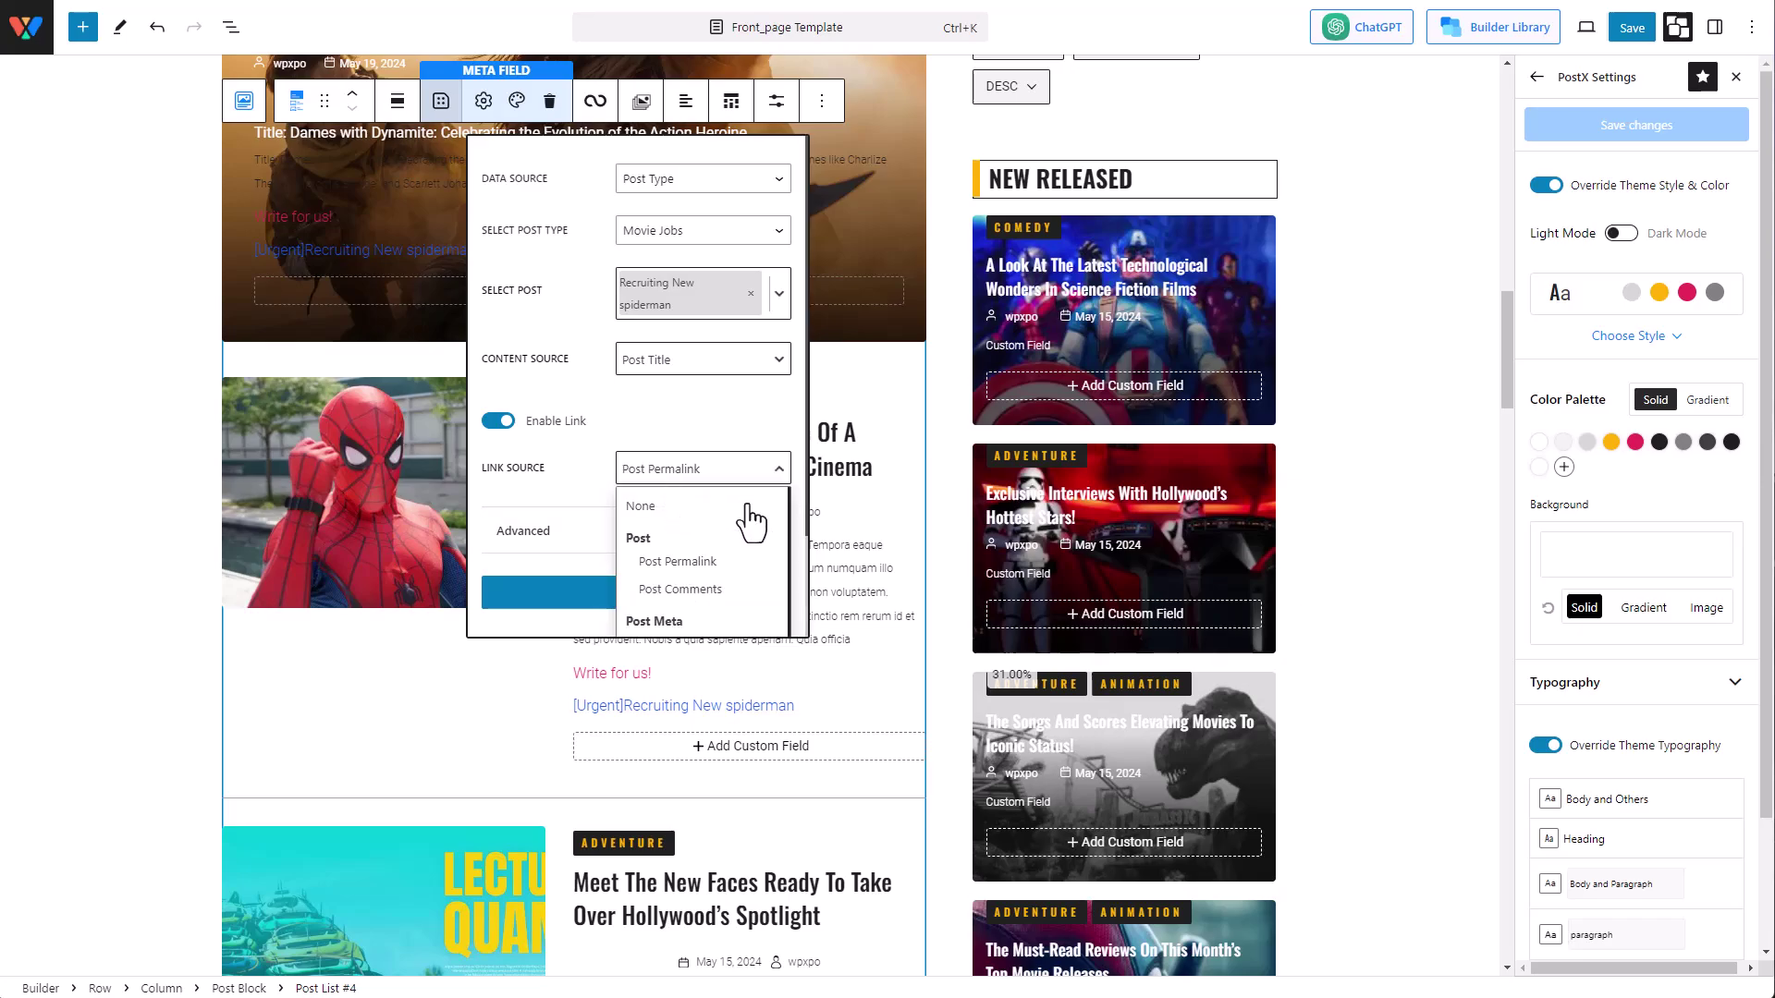
scroll(753, 532, "down", 2)
scroll(756, 531, "down", 3)
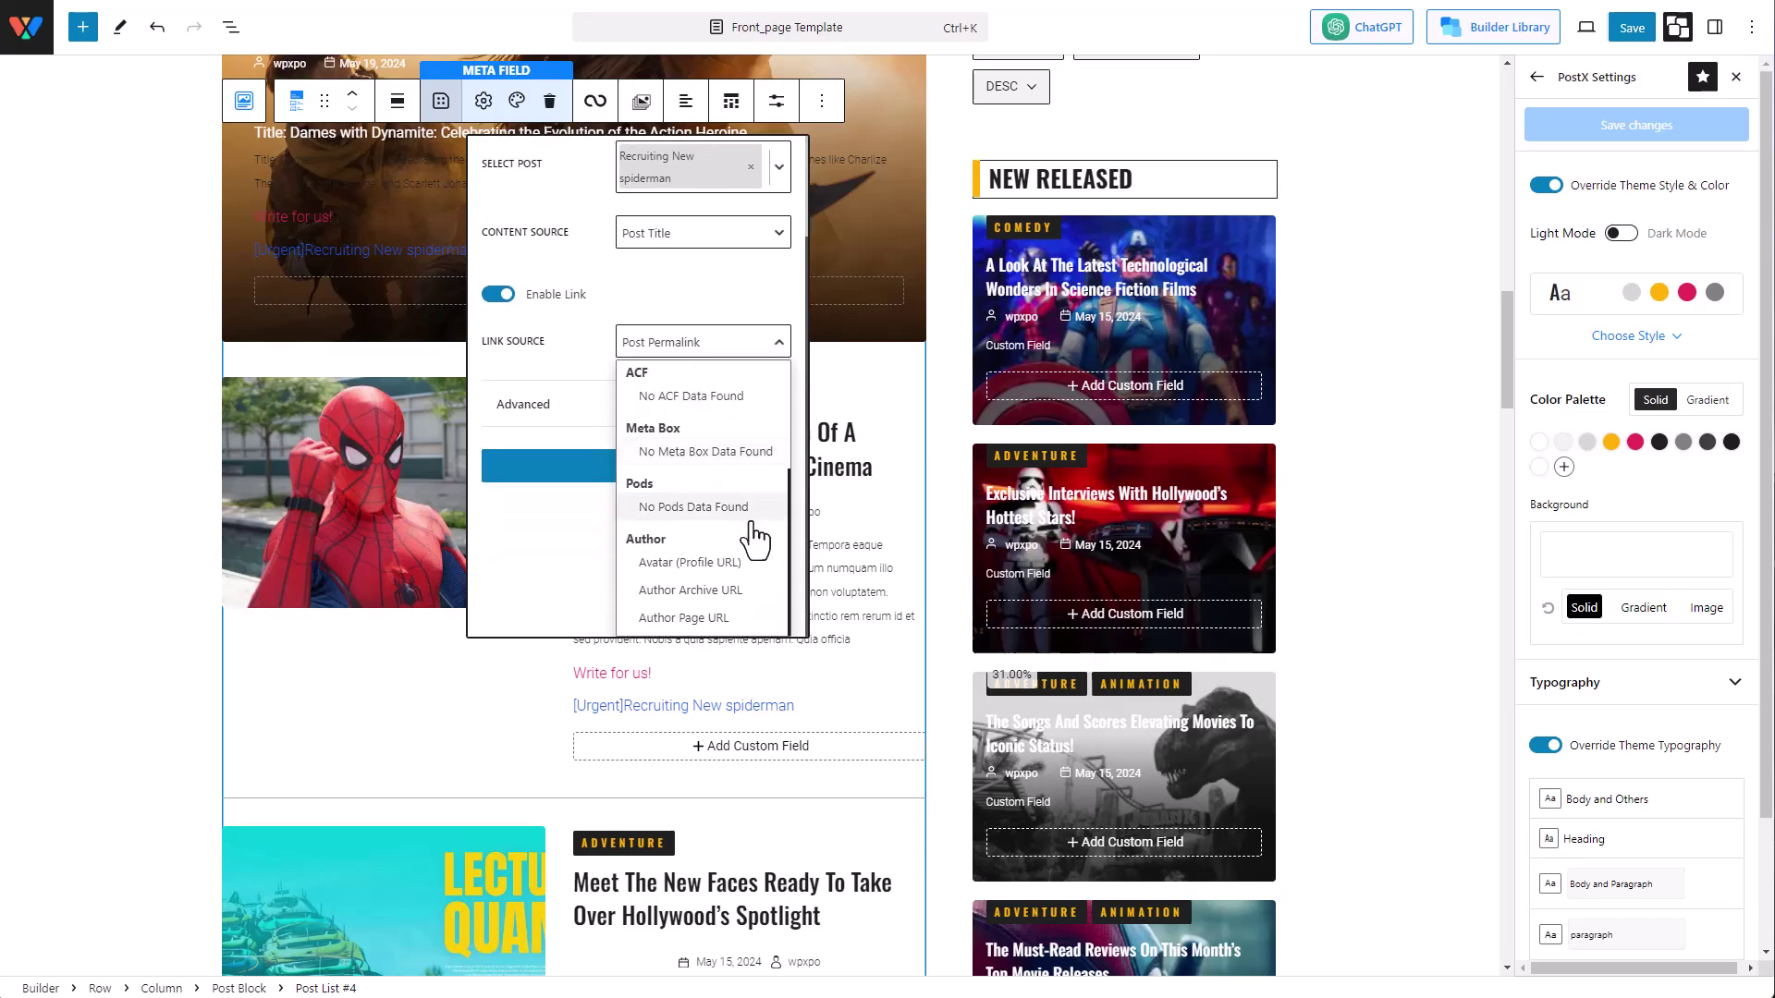
left_click(689, 349)
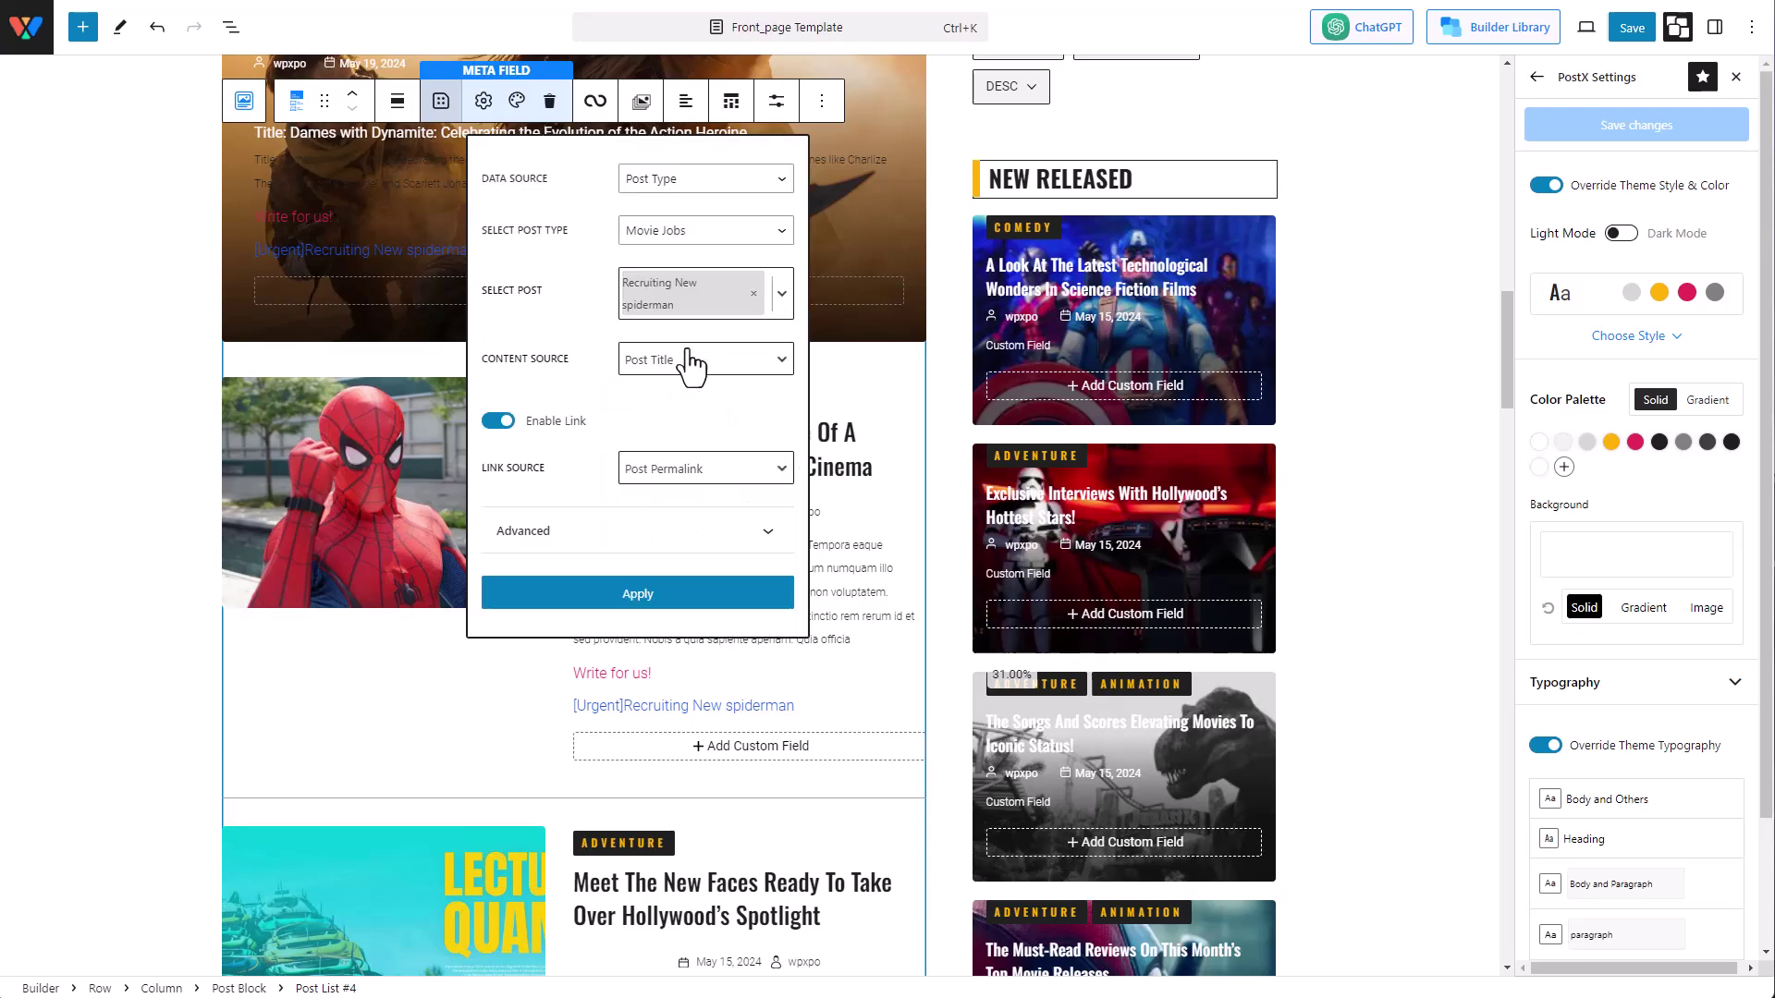
left_click(702, 599)
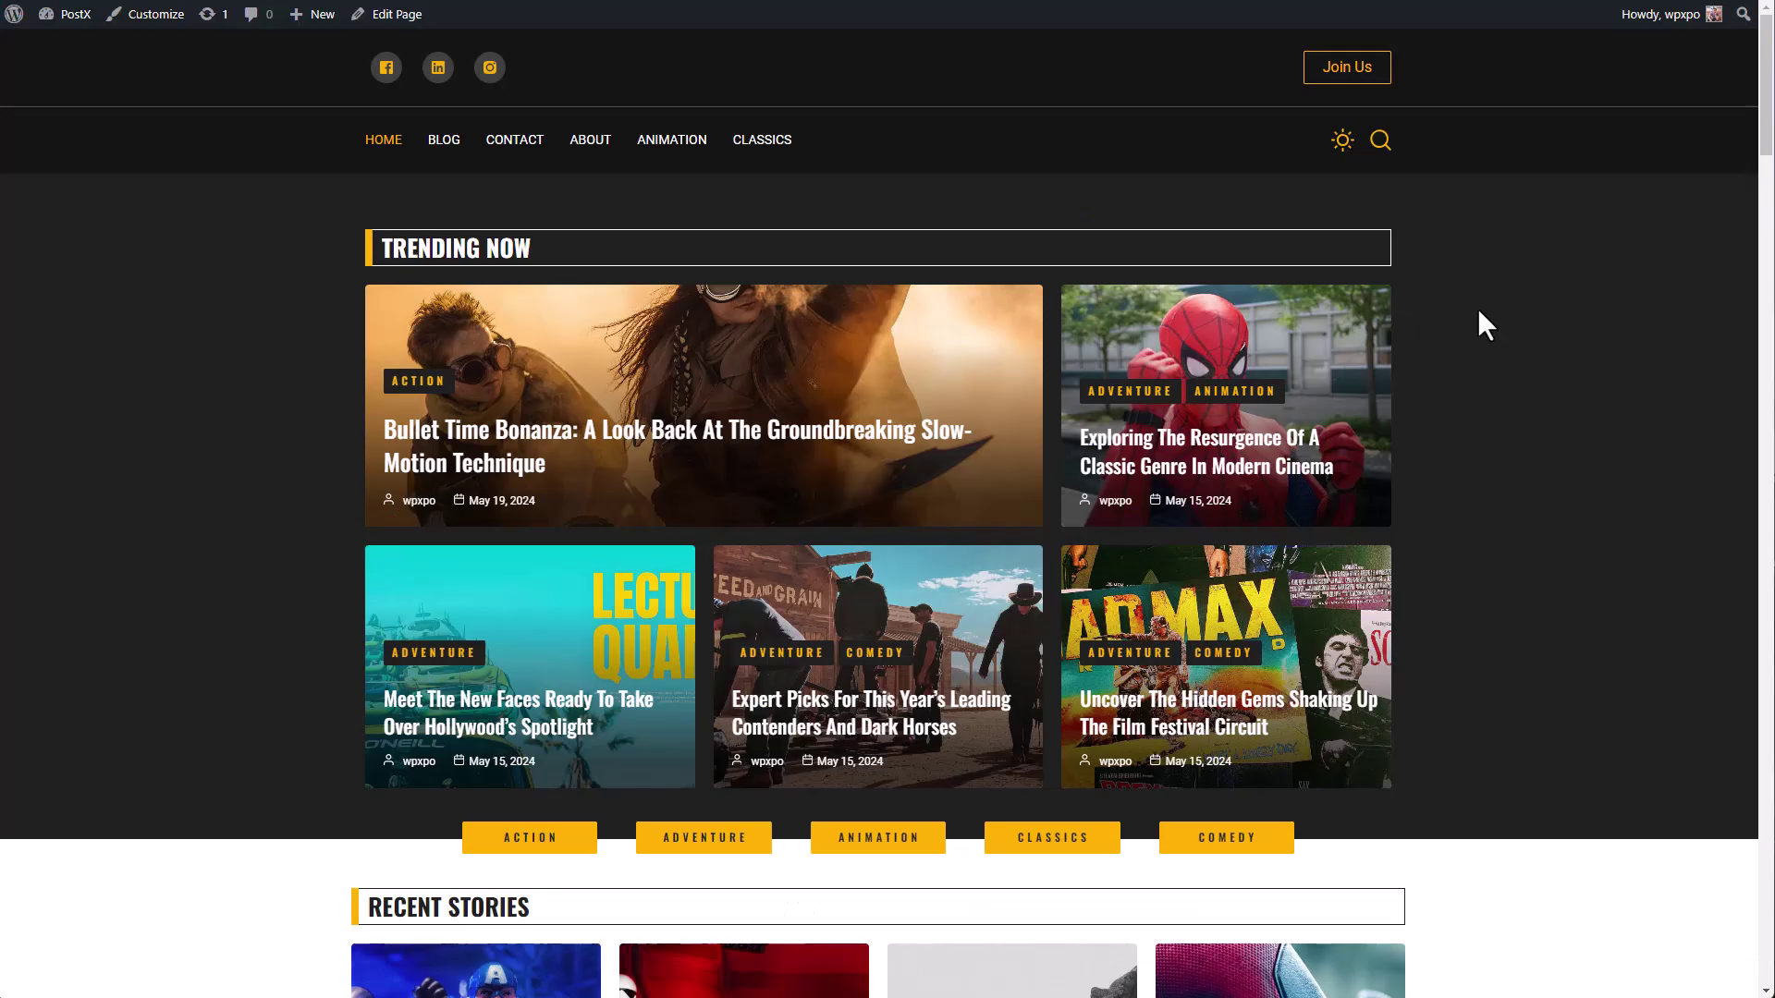
- Review the job fields in the front page's post list and follow the "Recruiting New spiderman" link of the first post
scroll(1477, 314, "down", 15)
scroll(1479, 333, "down", 5)
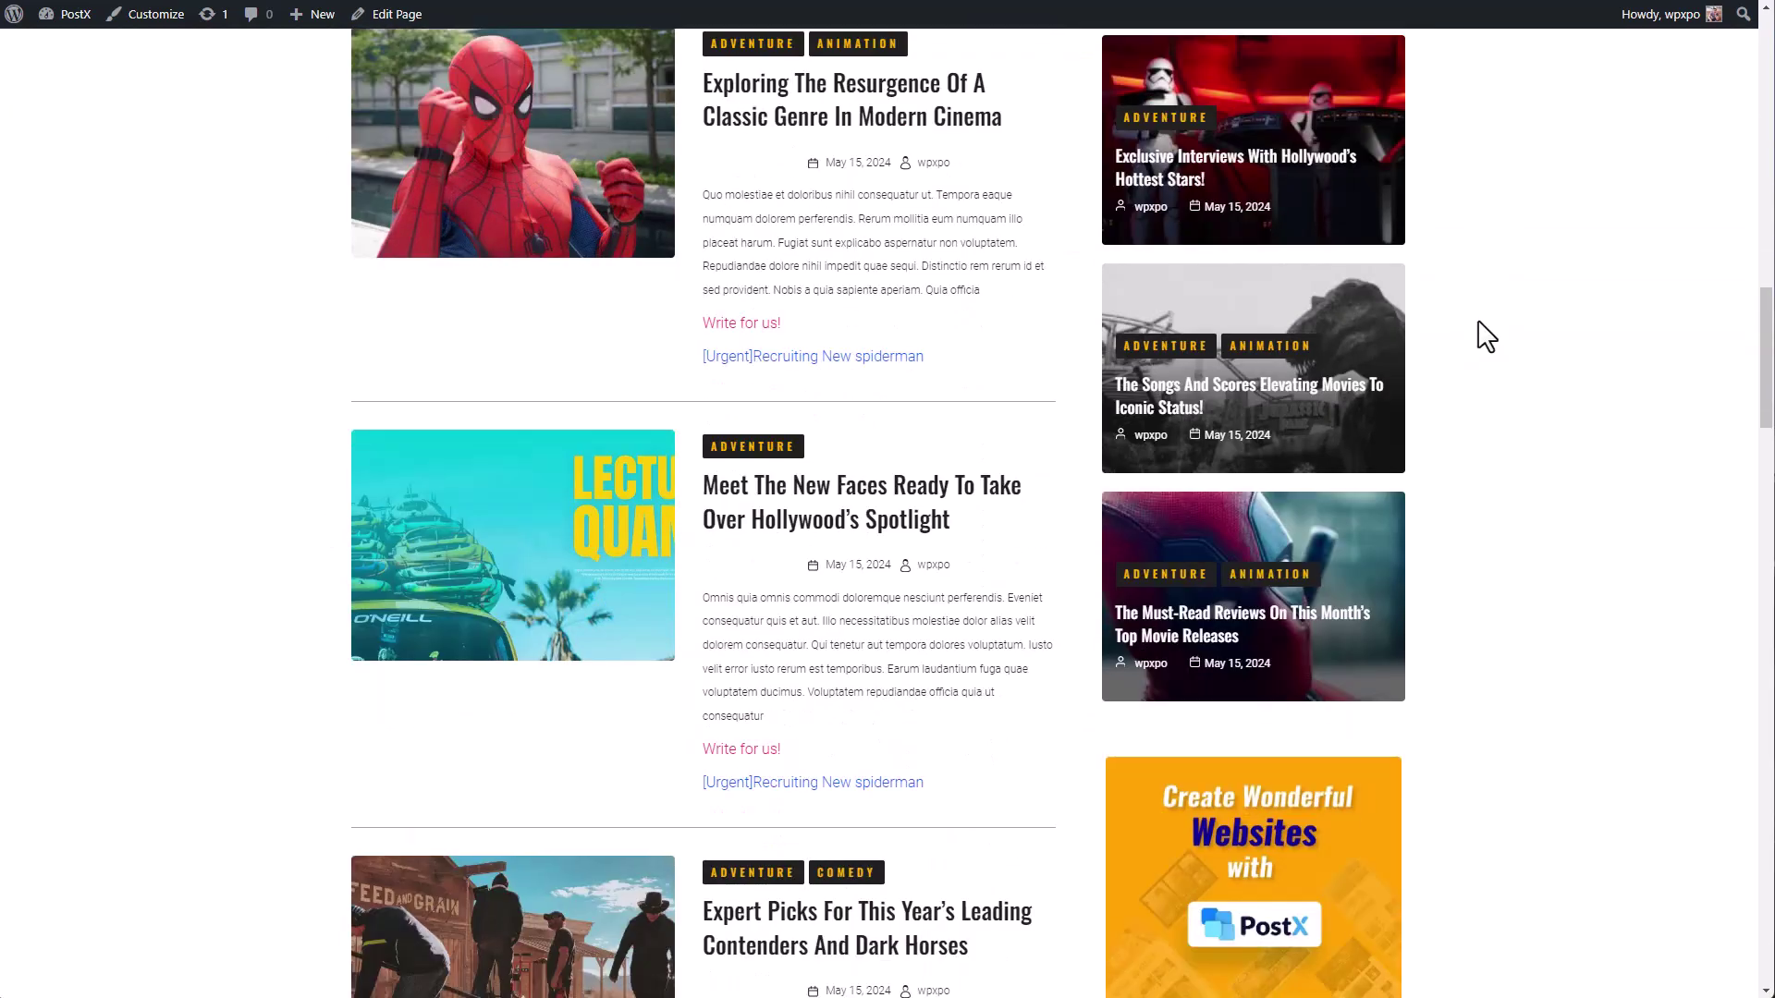
left_click(797, 361)
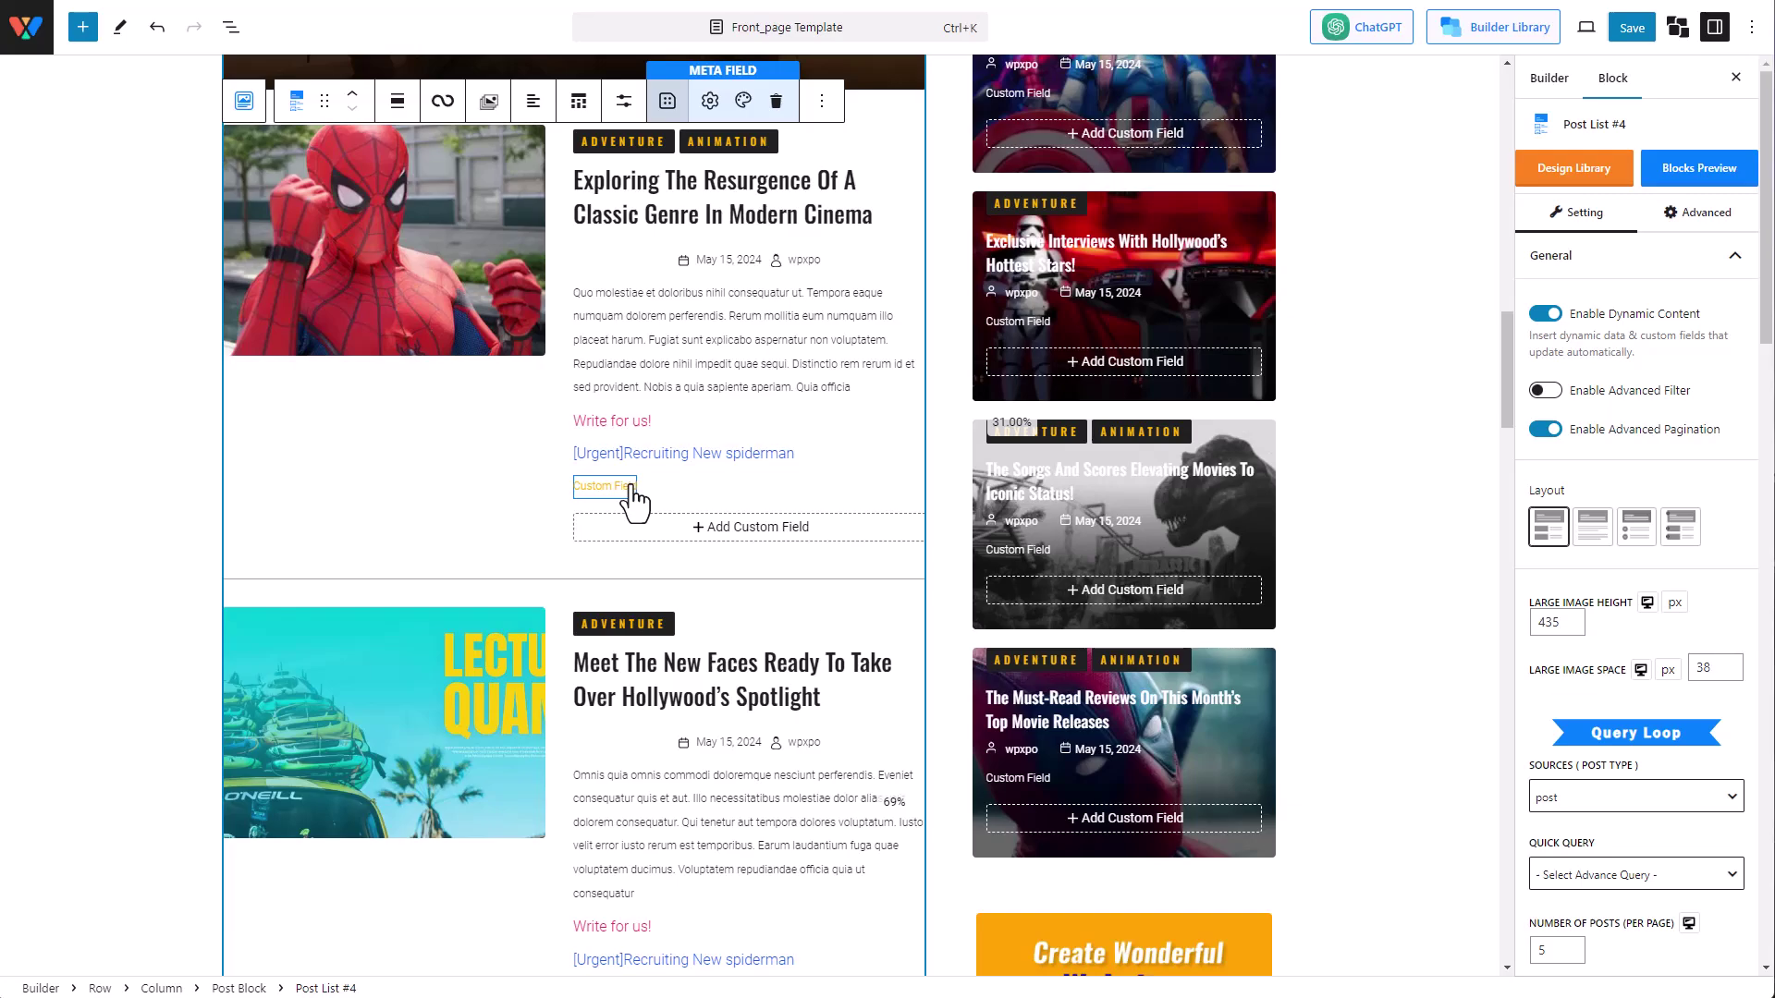
- Open the settings of the new custom field in the post list and examine its data source options for archive and site content
left_click(710, 101)
left_click(913, 178)
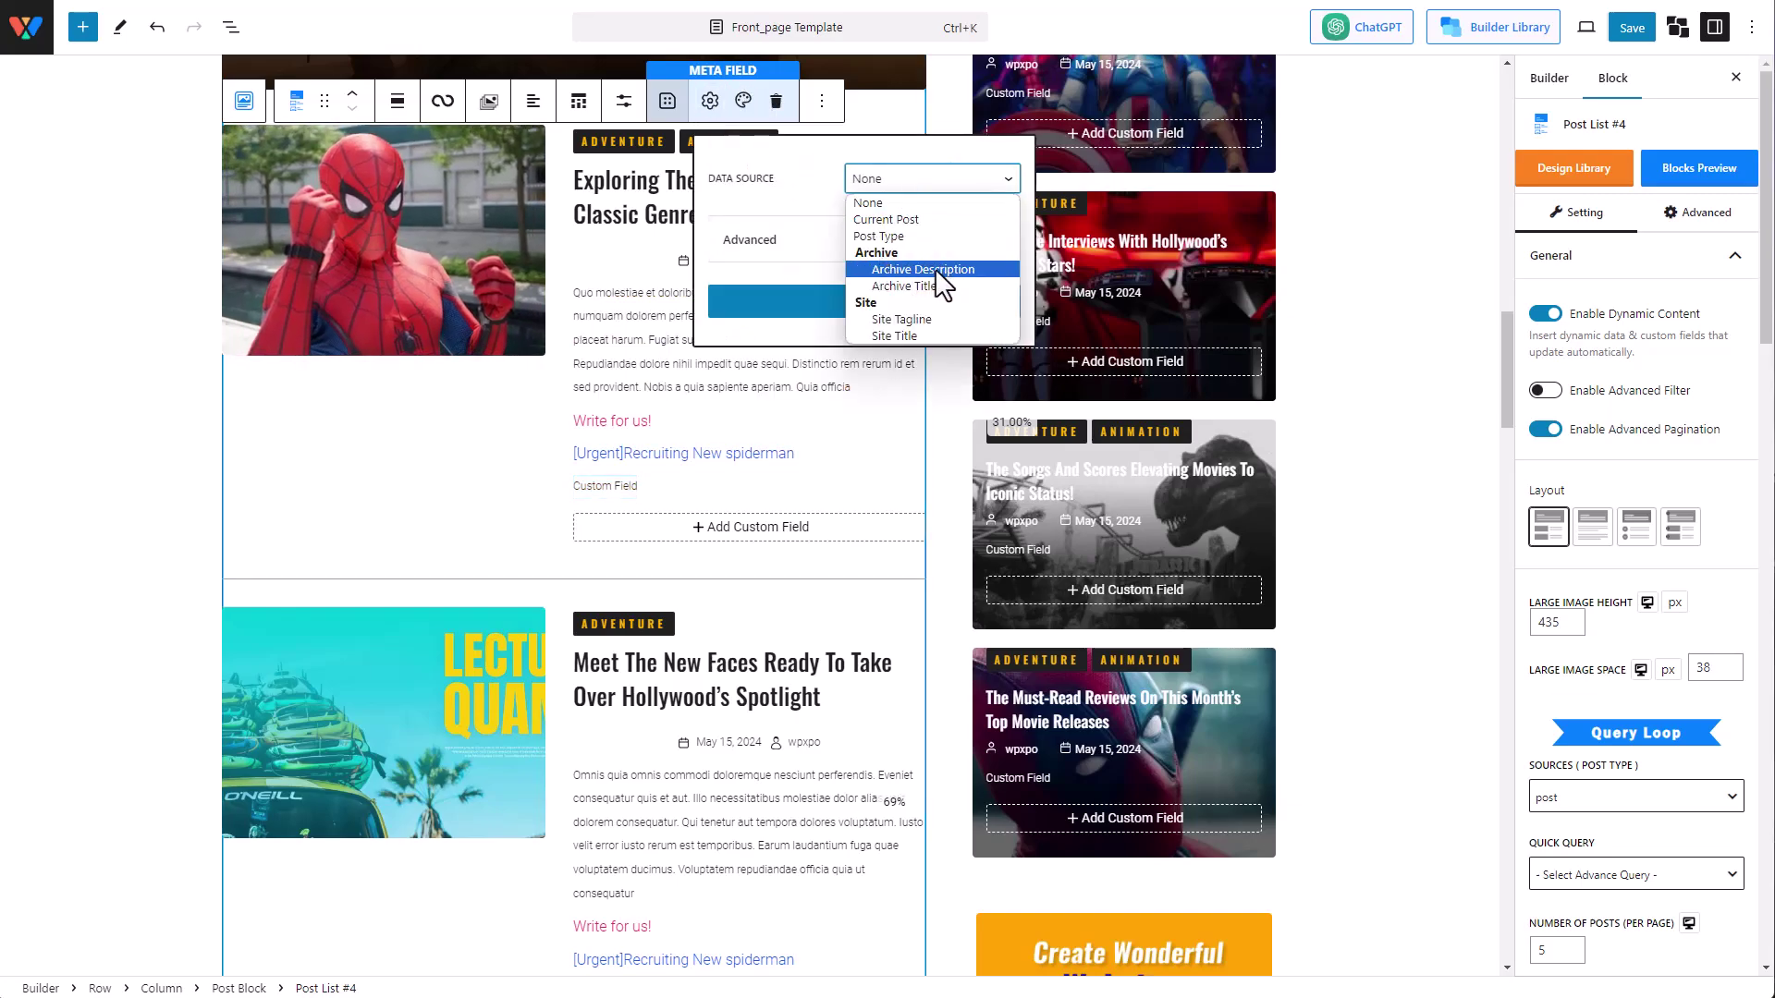
left_click(923, 323)
left_click(867, 344)
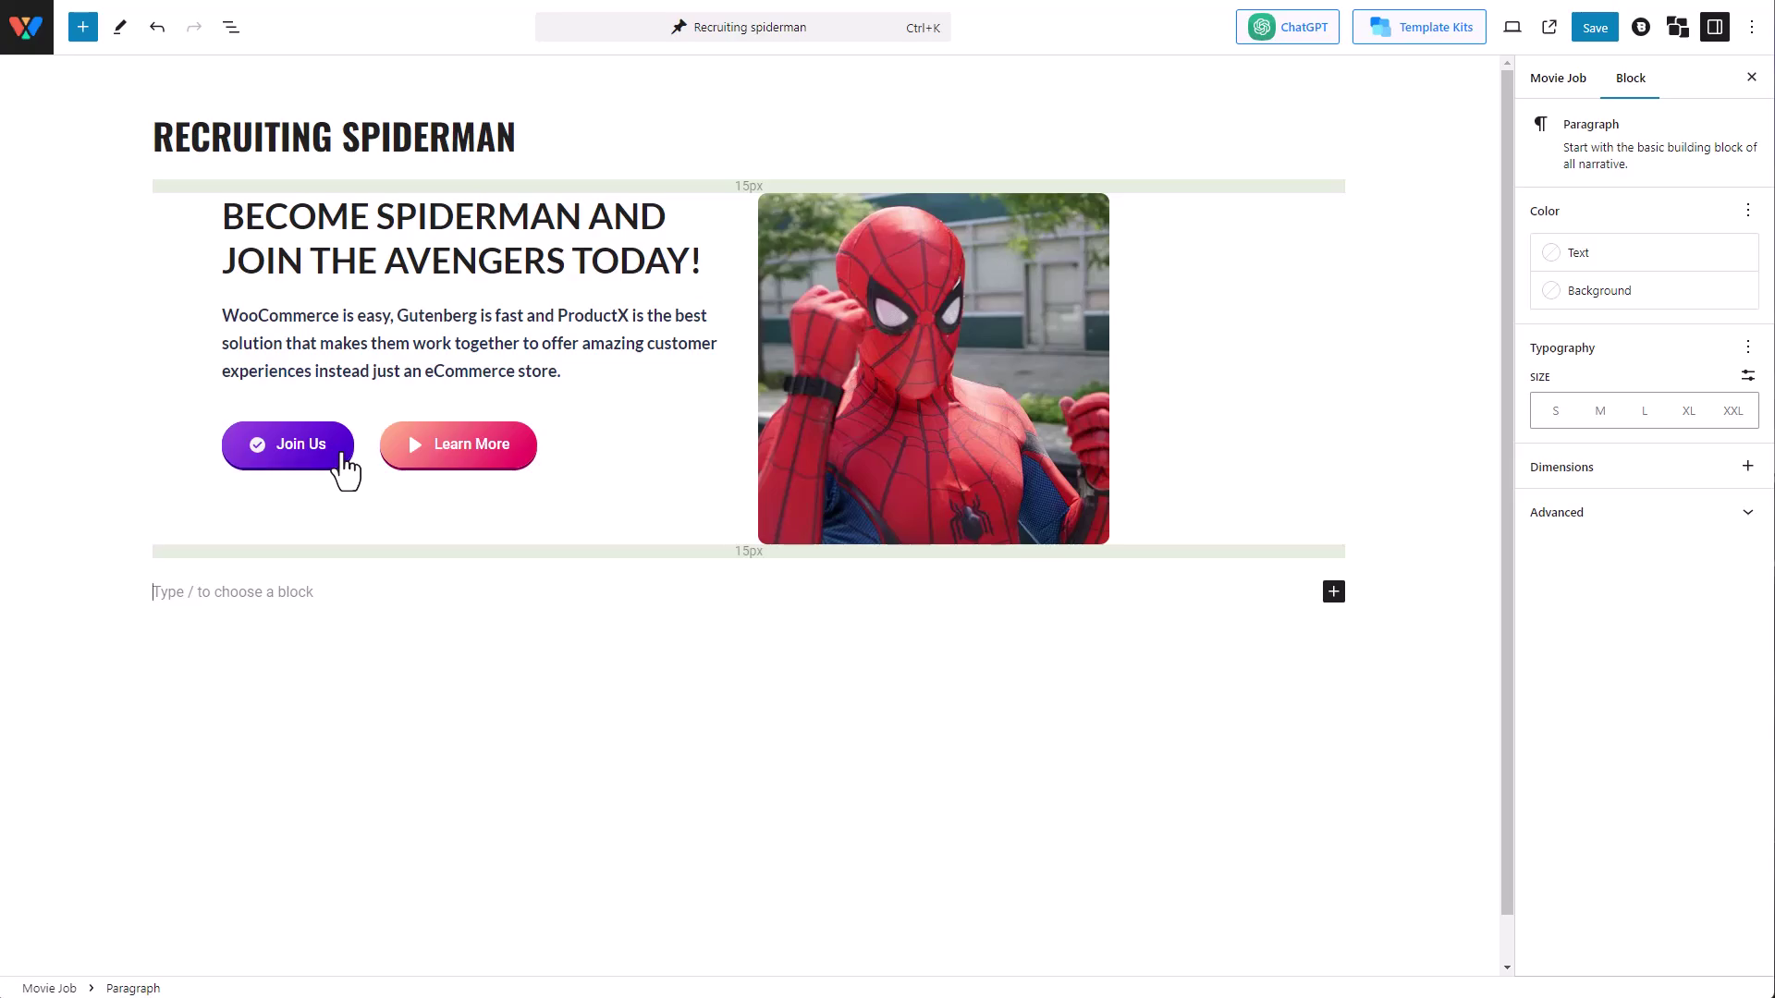
- Open the dynamic content settings of the Learn More button on the Recruiting spiderman page and view its data source options
left_click(468, 448)
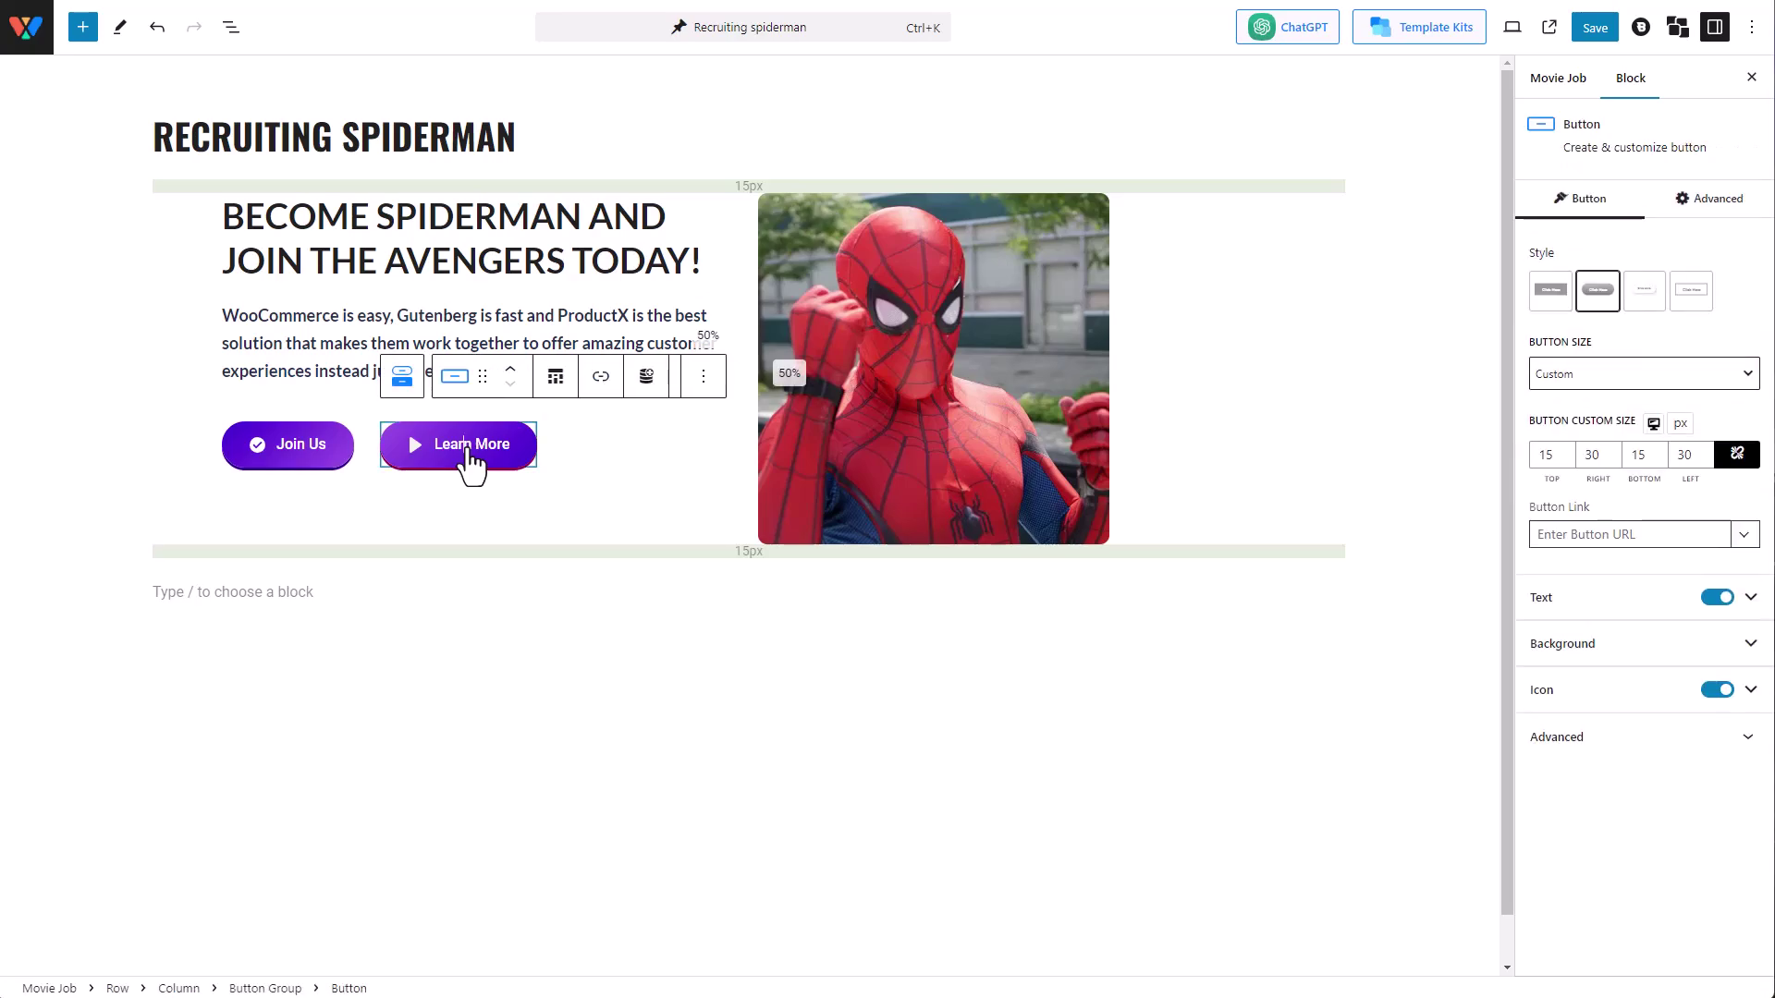
left_click(647, 382)
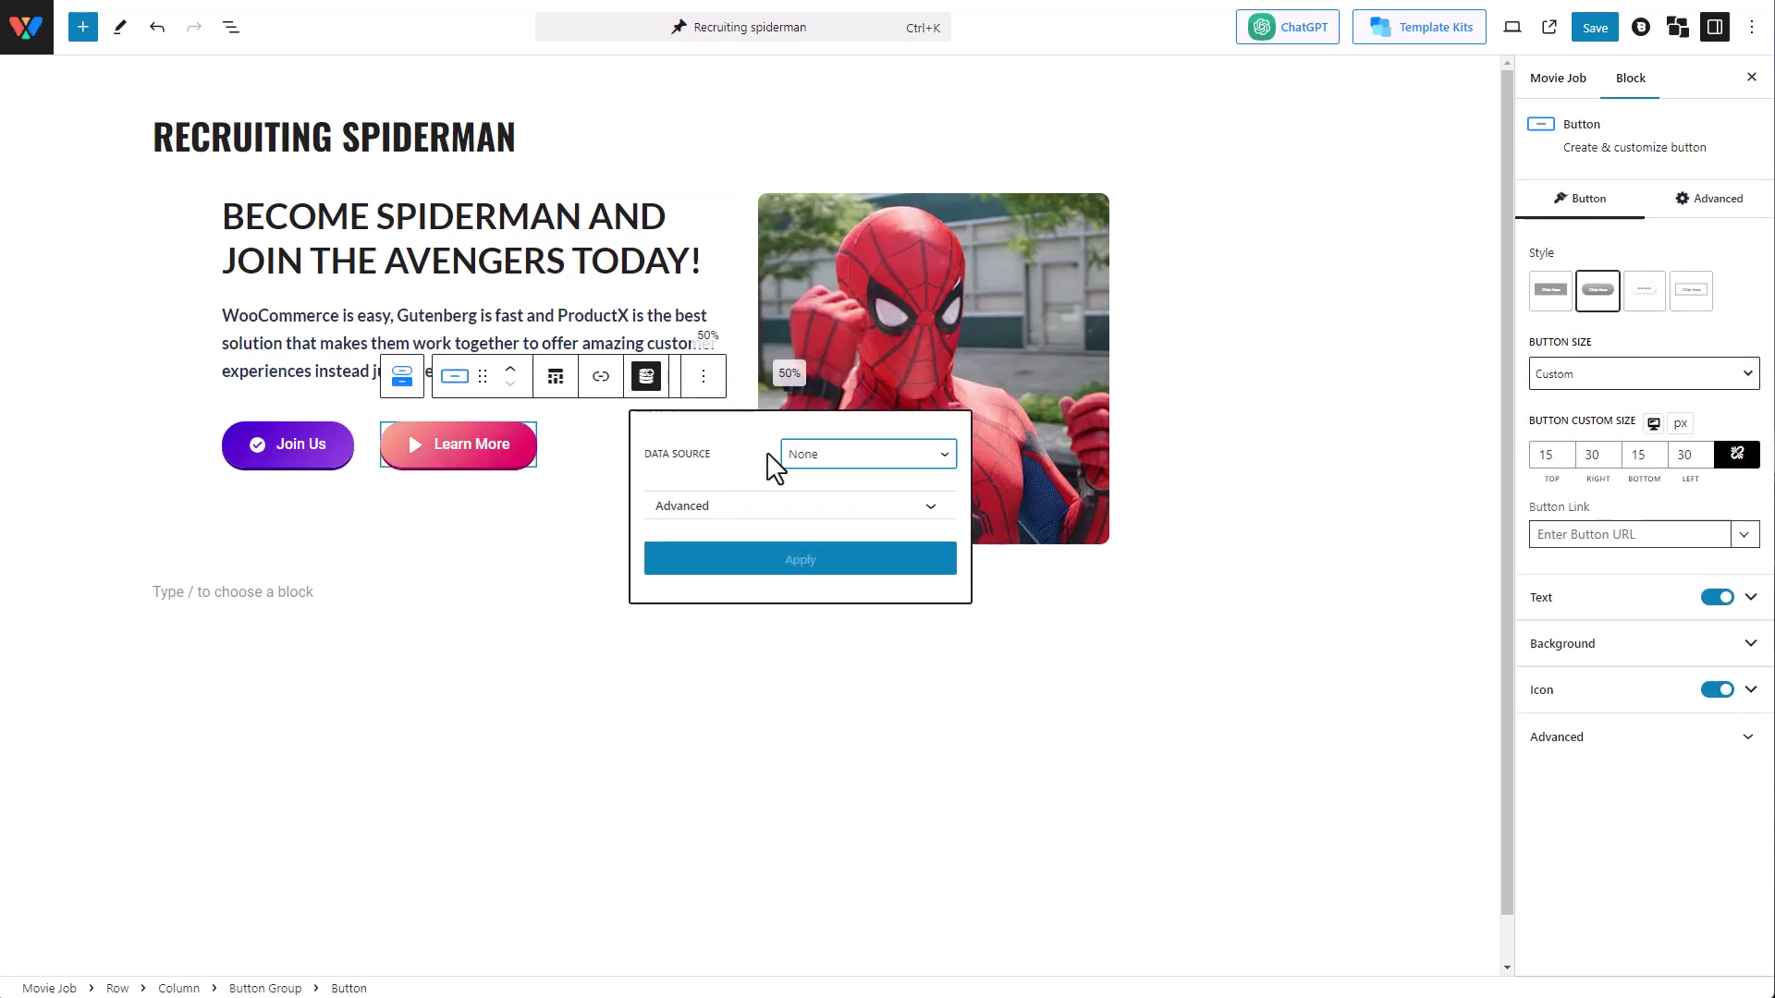
left_click(793, 459)
left_click(804, 462)
- Insert a PostX Image block below the spiderman row and choose the Mad Max poster postx-movie1-img10.jpg from the media library
left_click(499, 601)
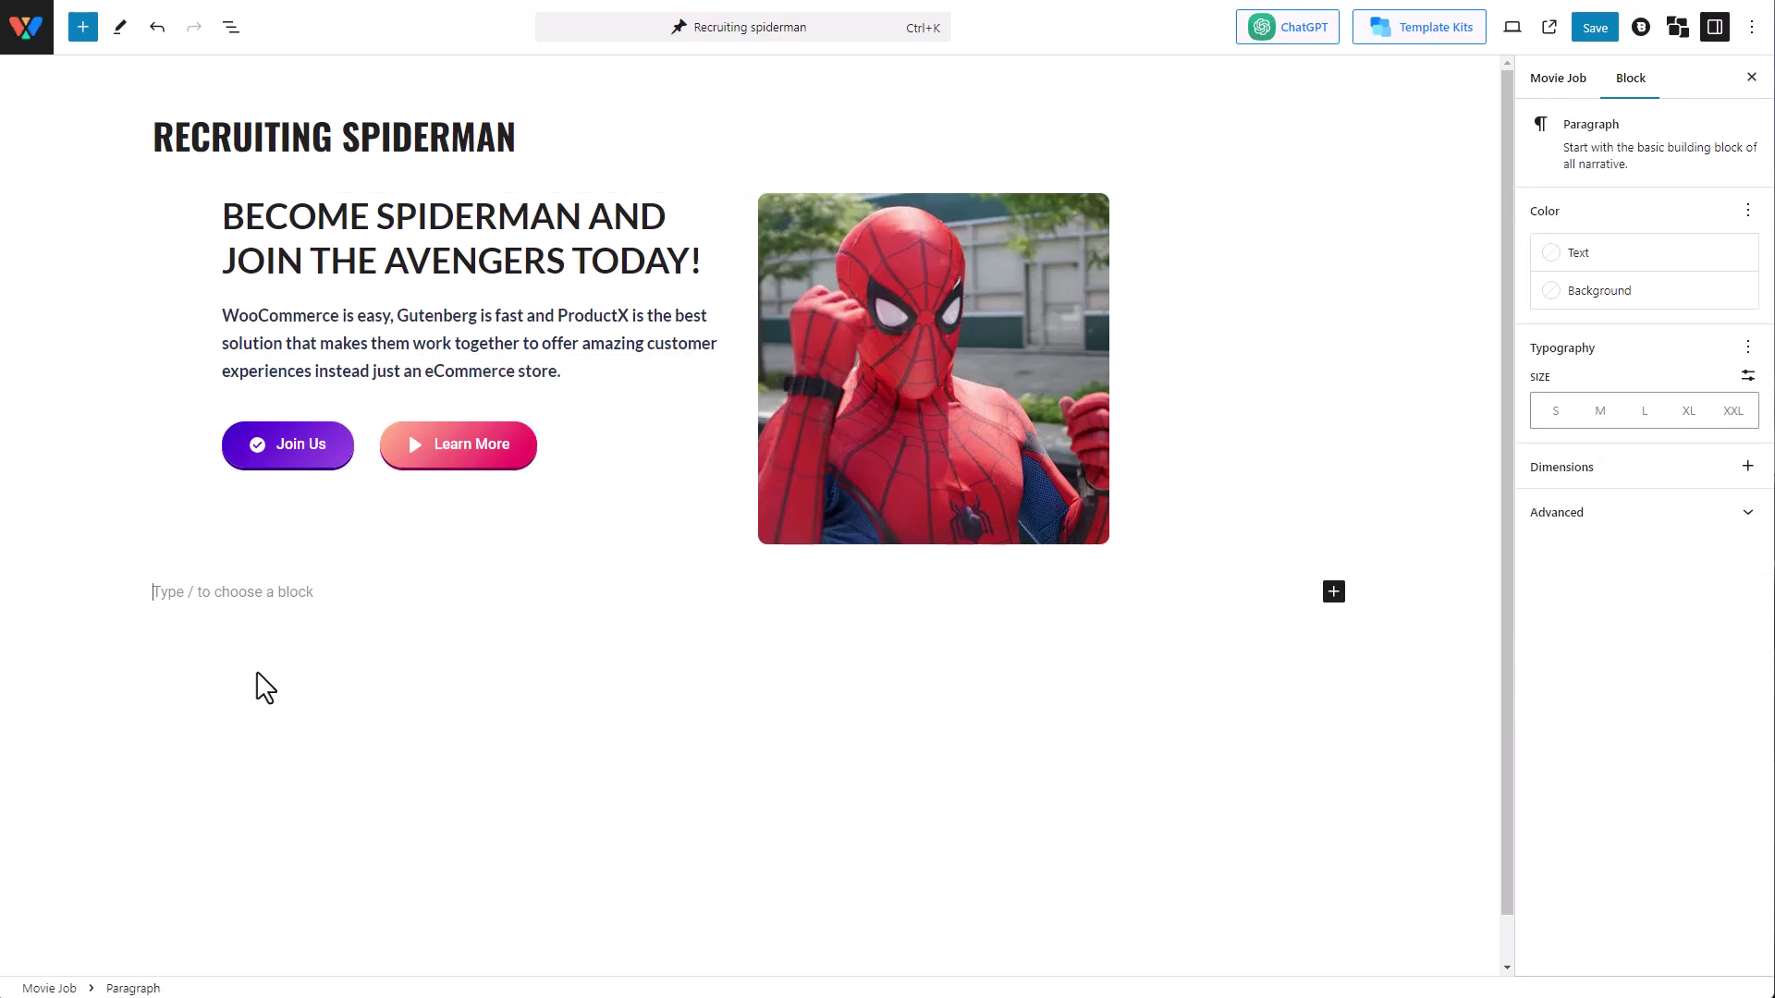
type("/image")
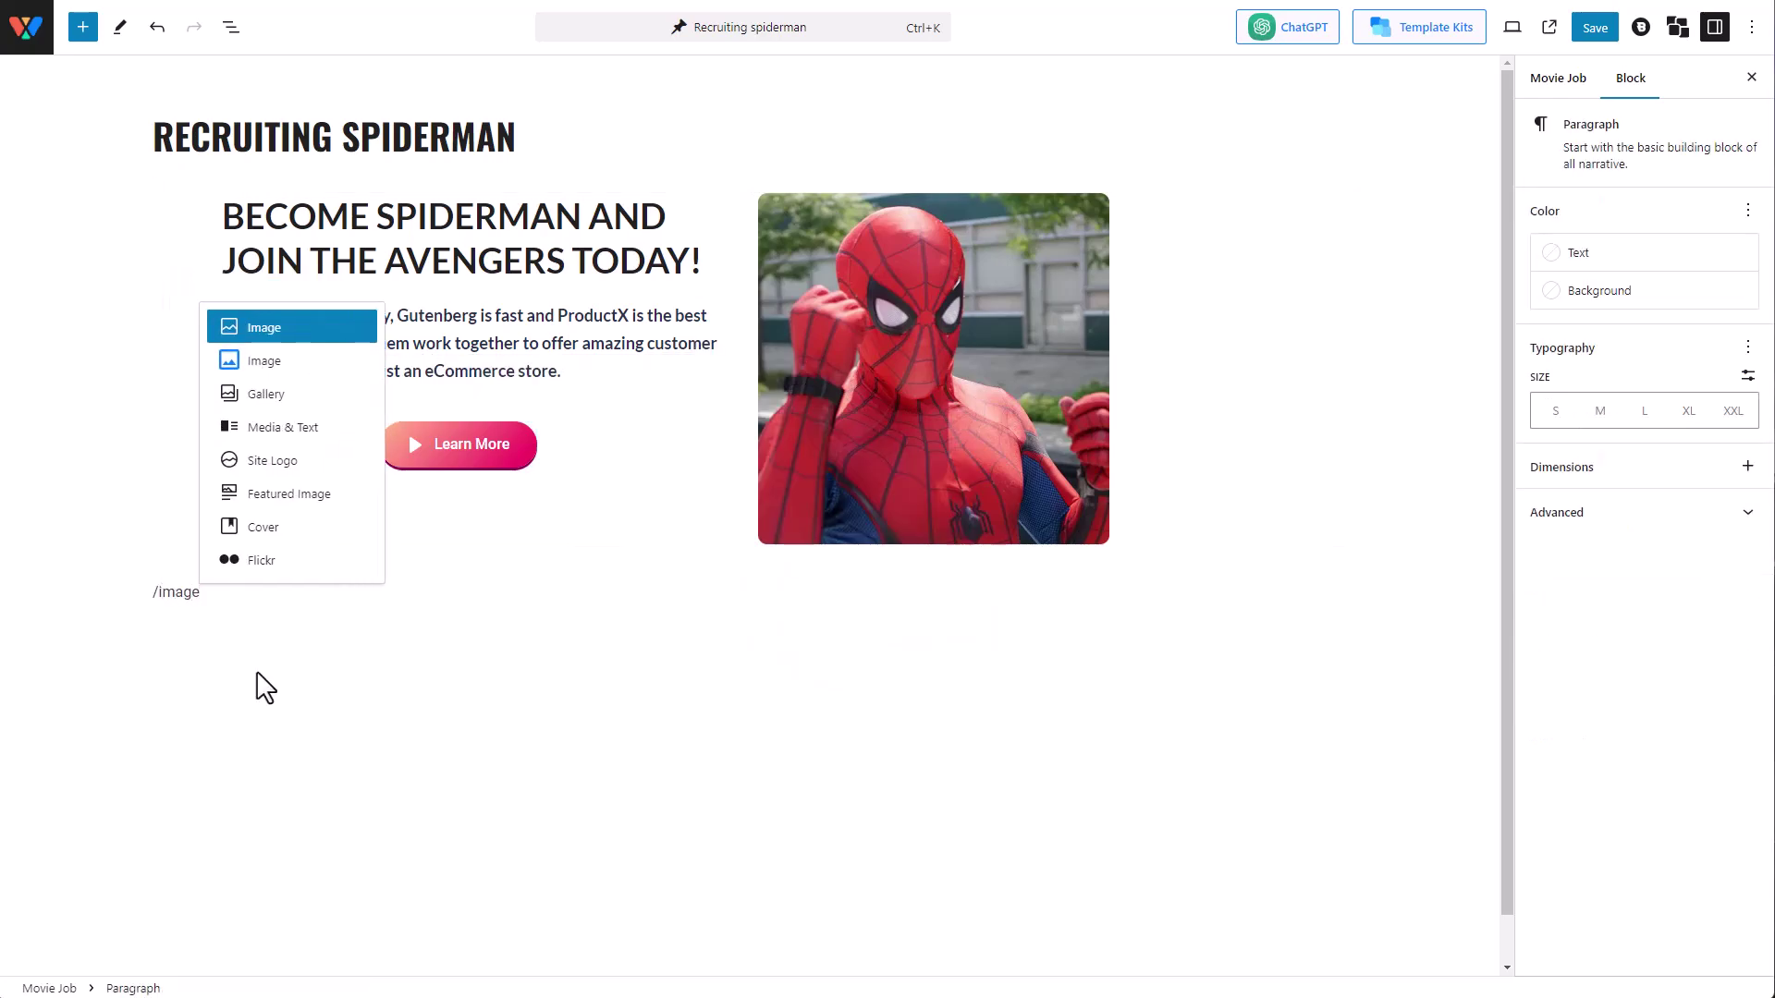
left_click(265, 362)
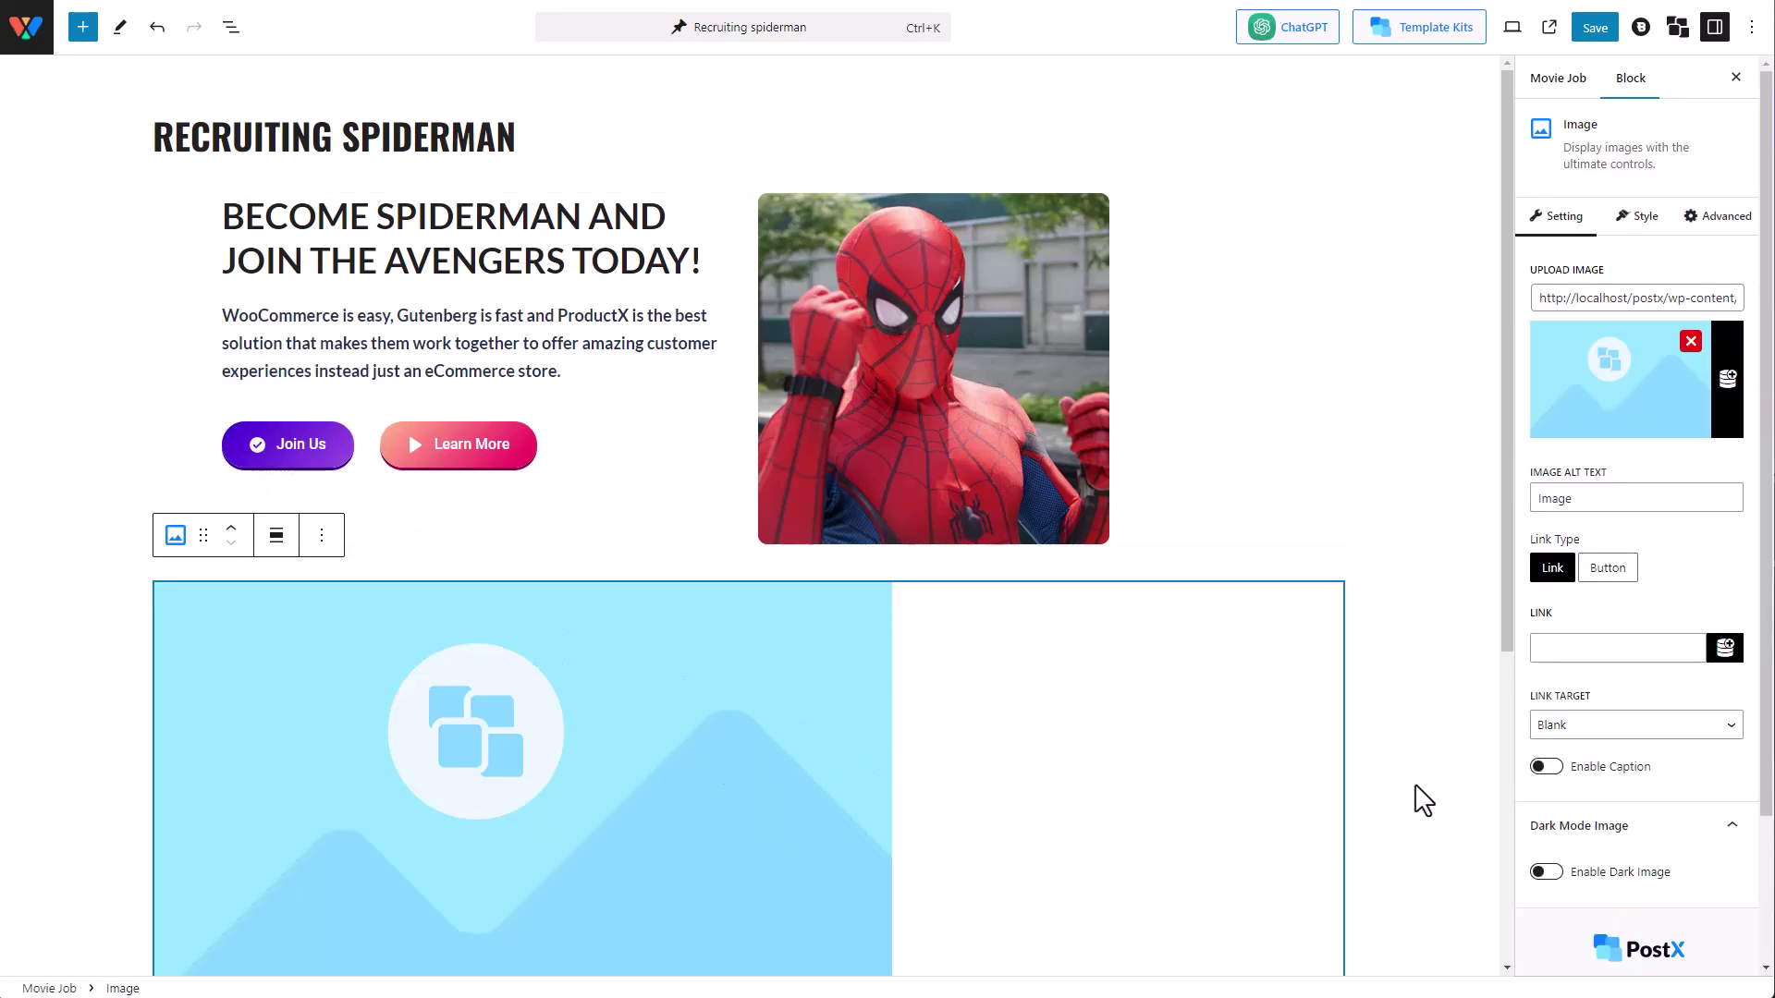
left_click(1664, 399)
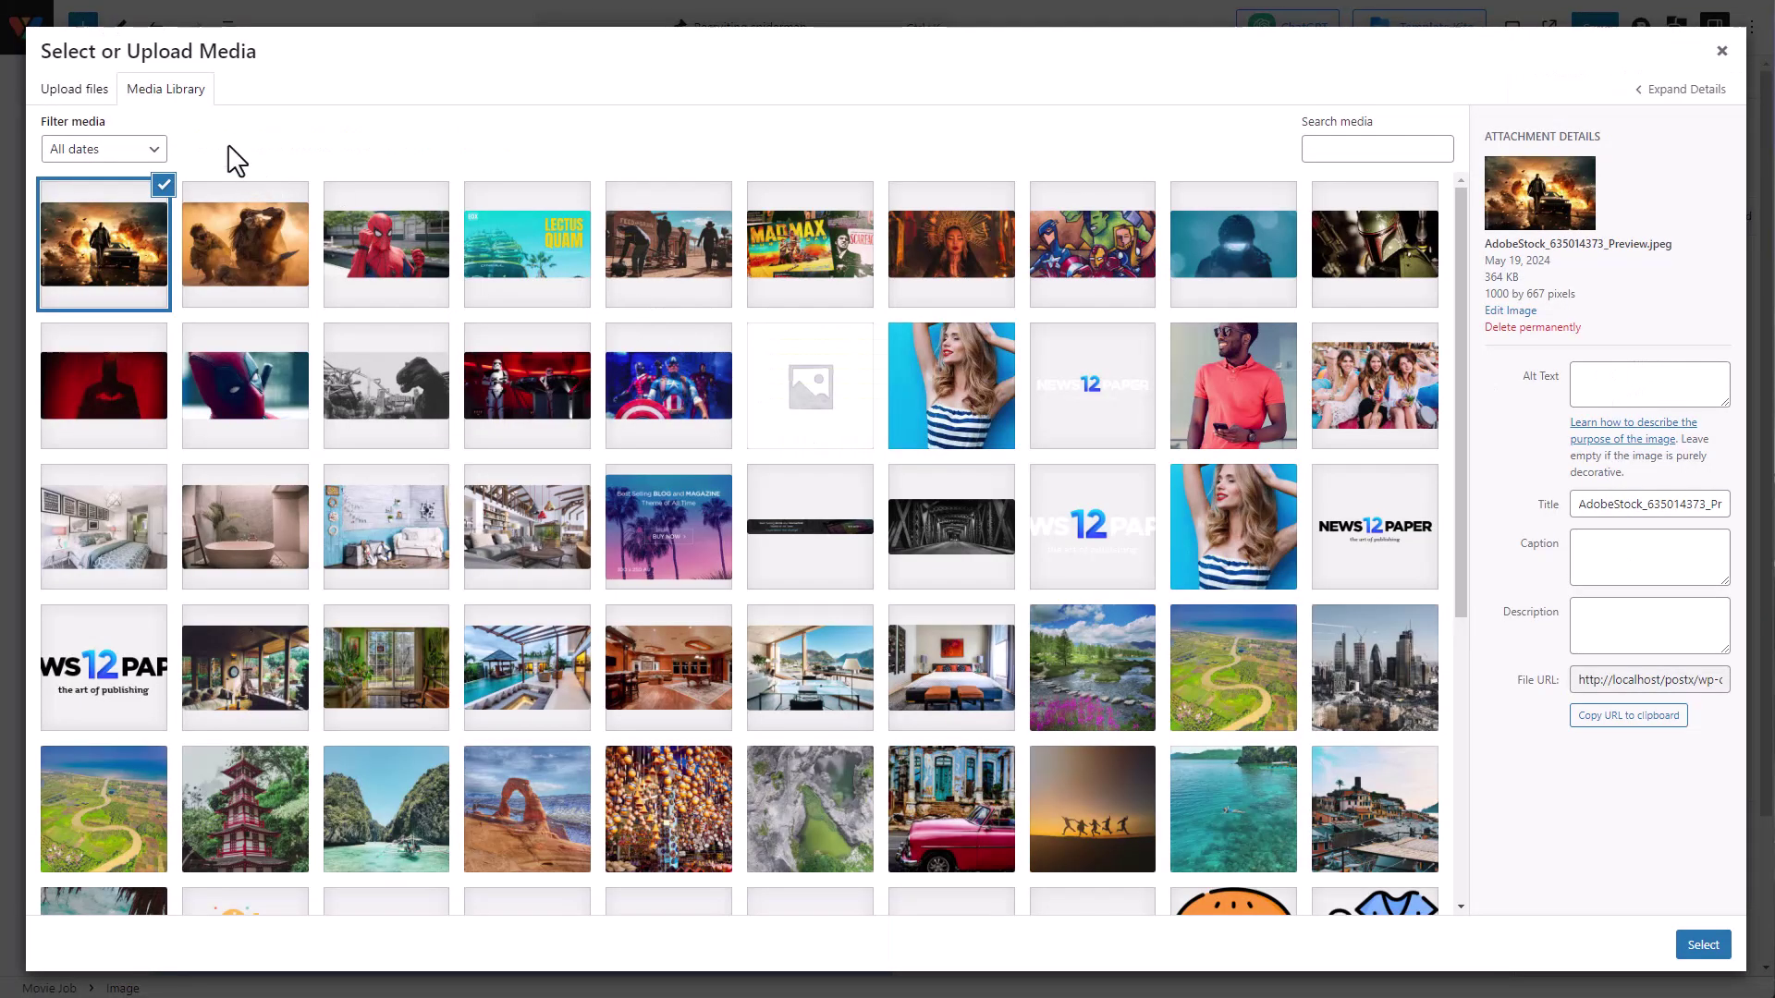
left_click(862, 294)
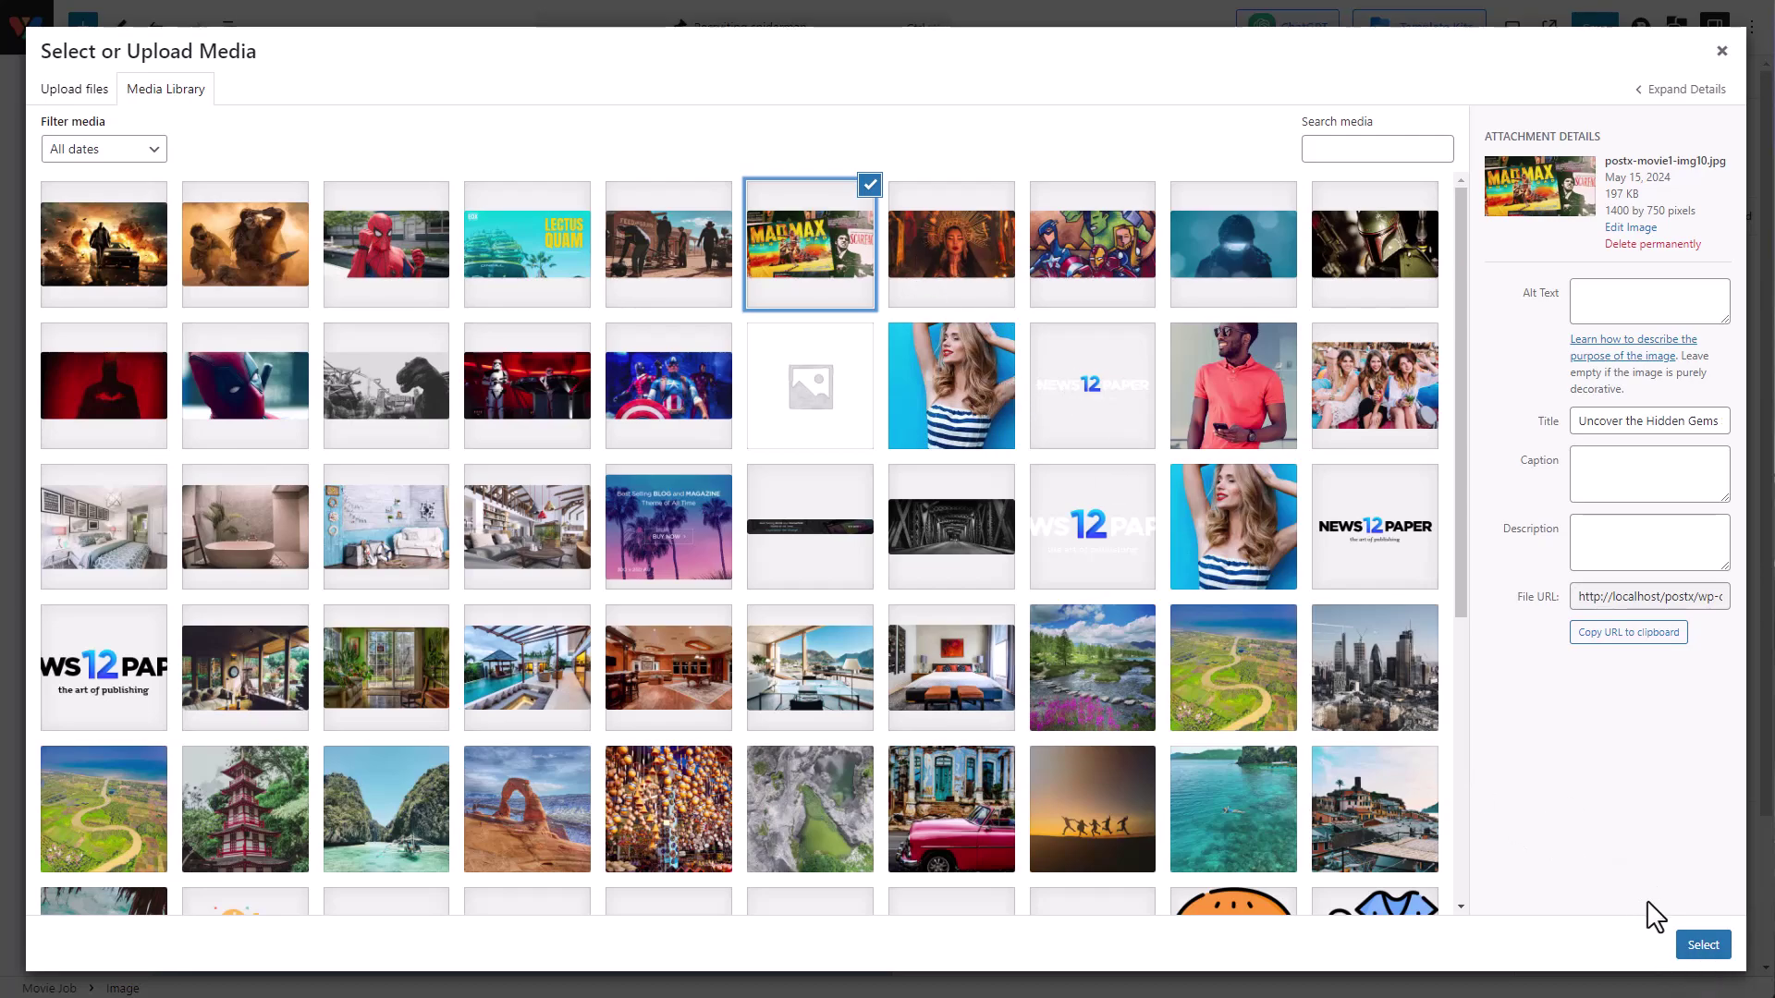
left_click(1688, 943)
scroll(1162, 714, "down", 3)
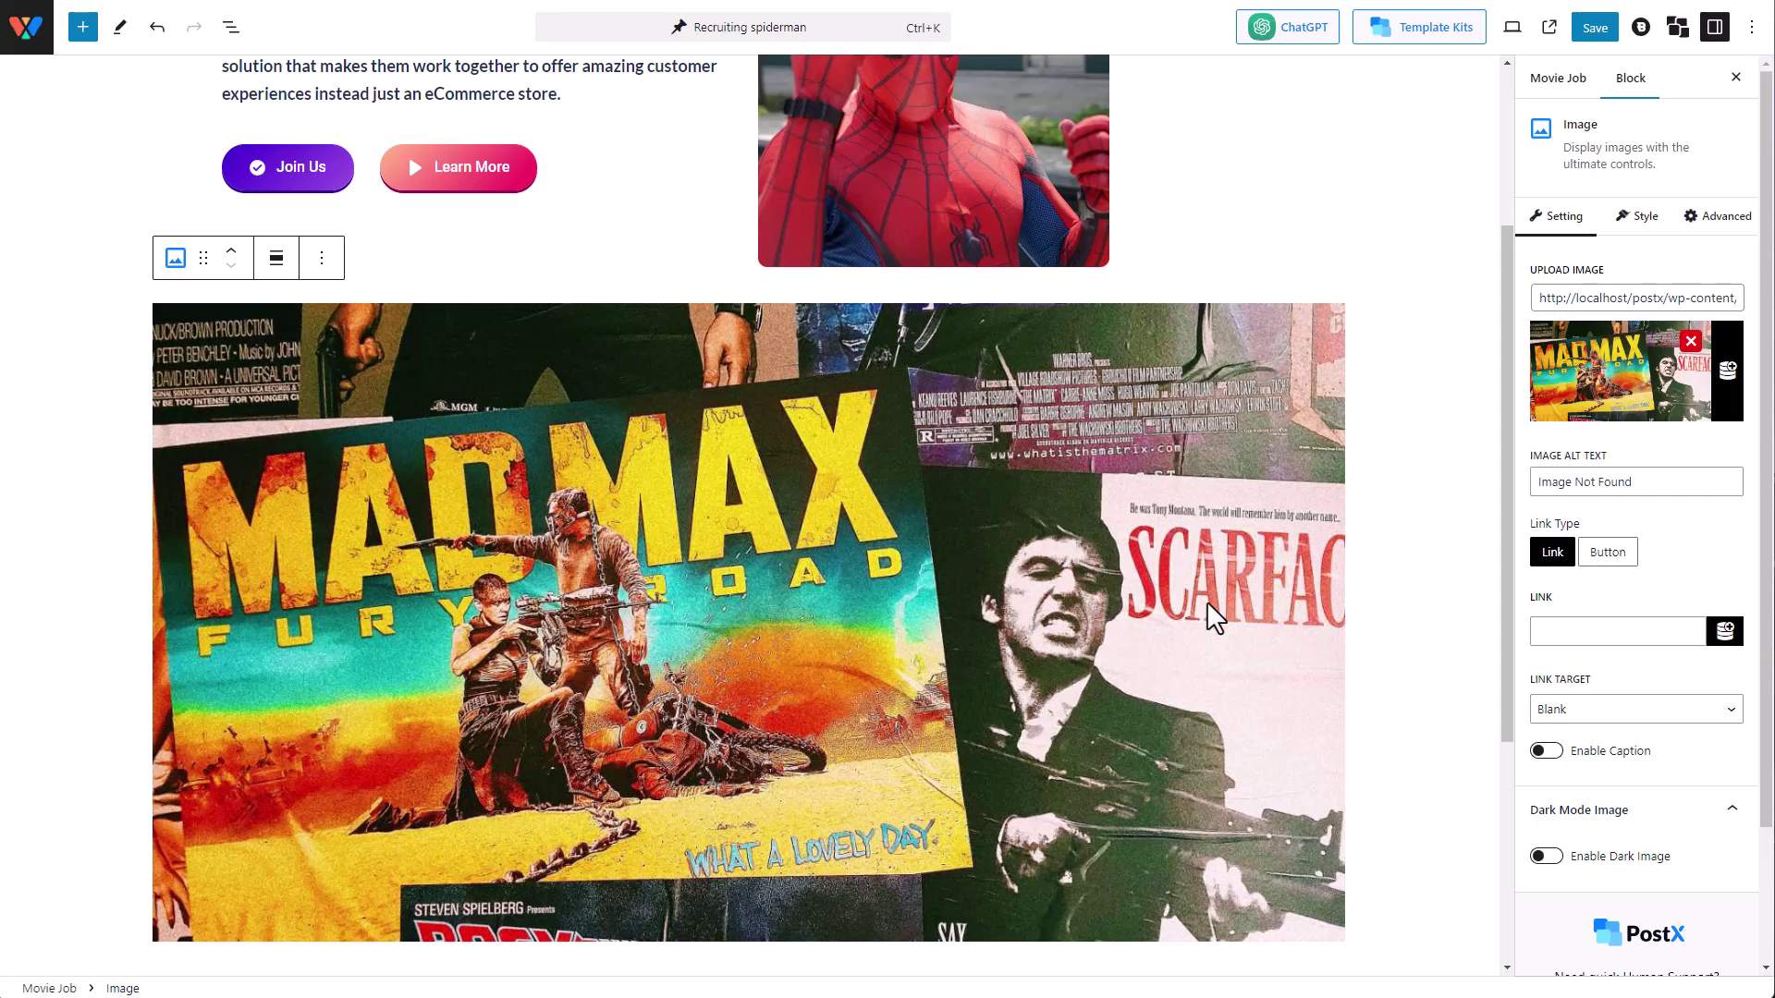
- Preview the image's Button link type, return it to Link, and set the link's dynamic data source to Post Type with Posts
left_click(1606, 553)
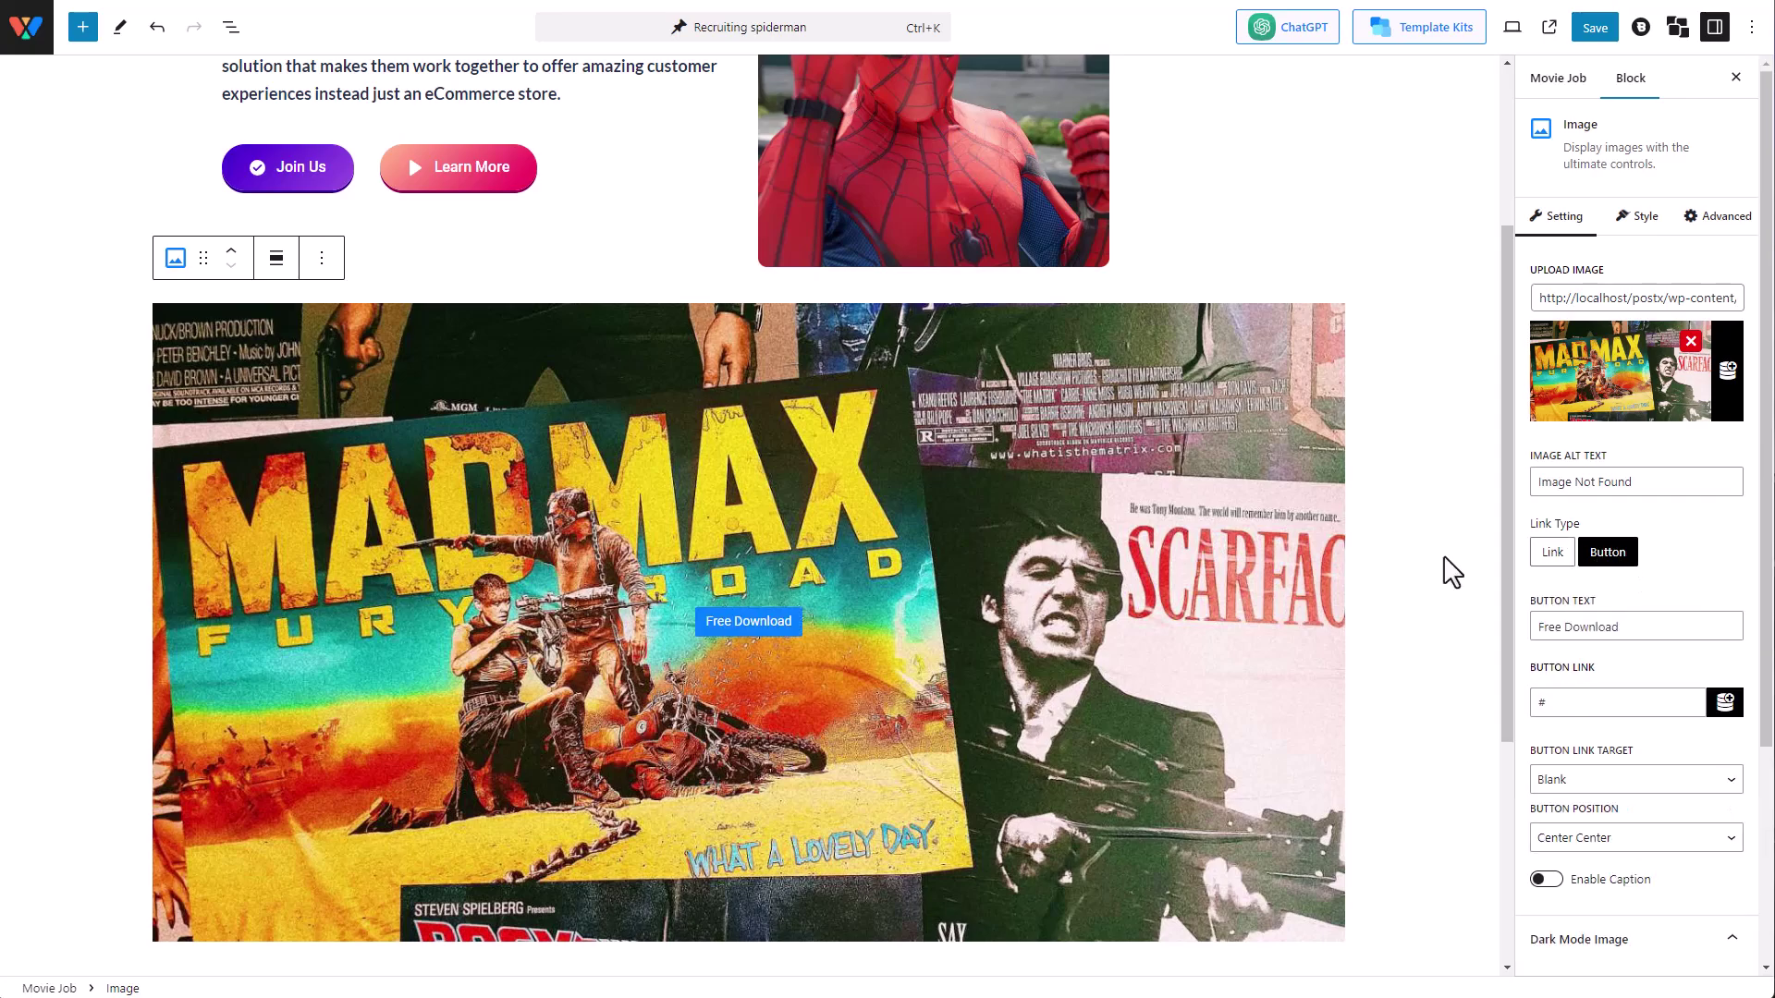
left_click(1555, 552)
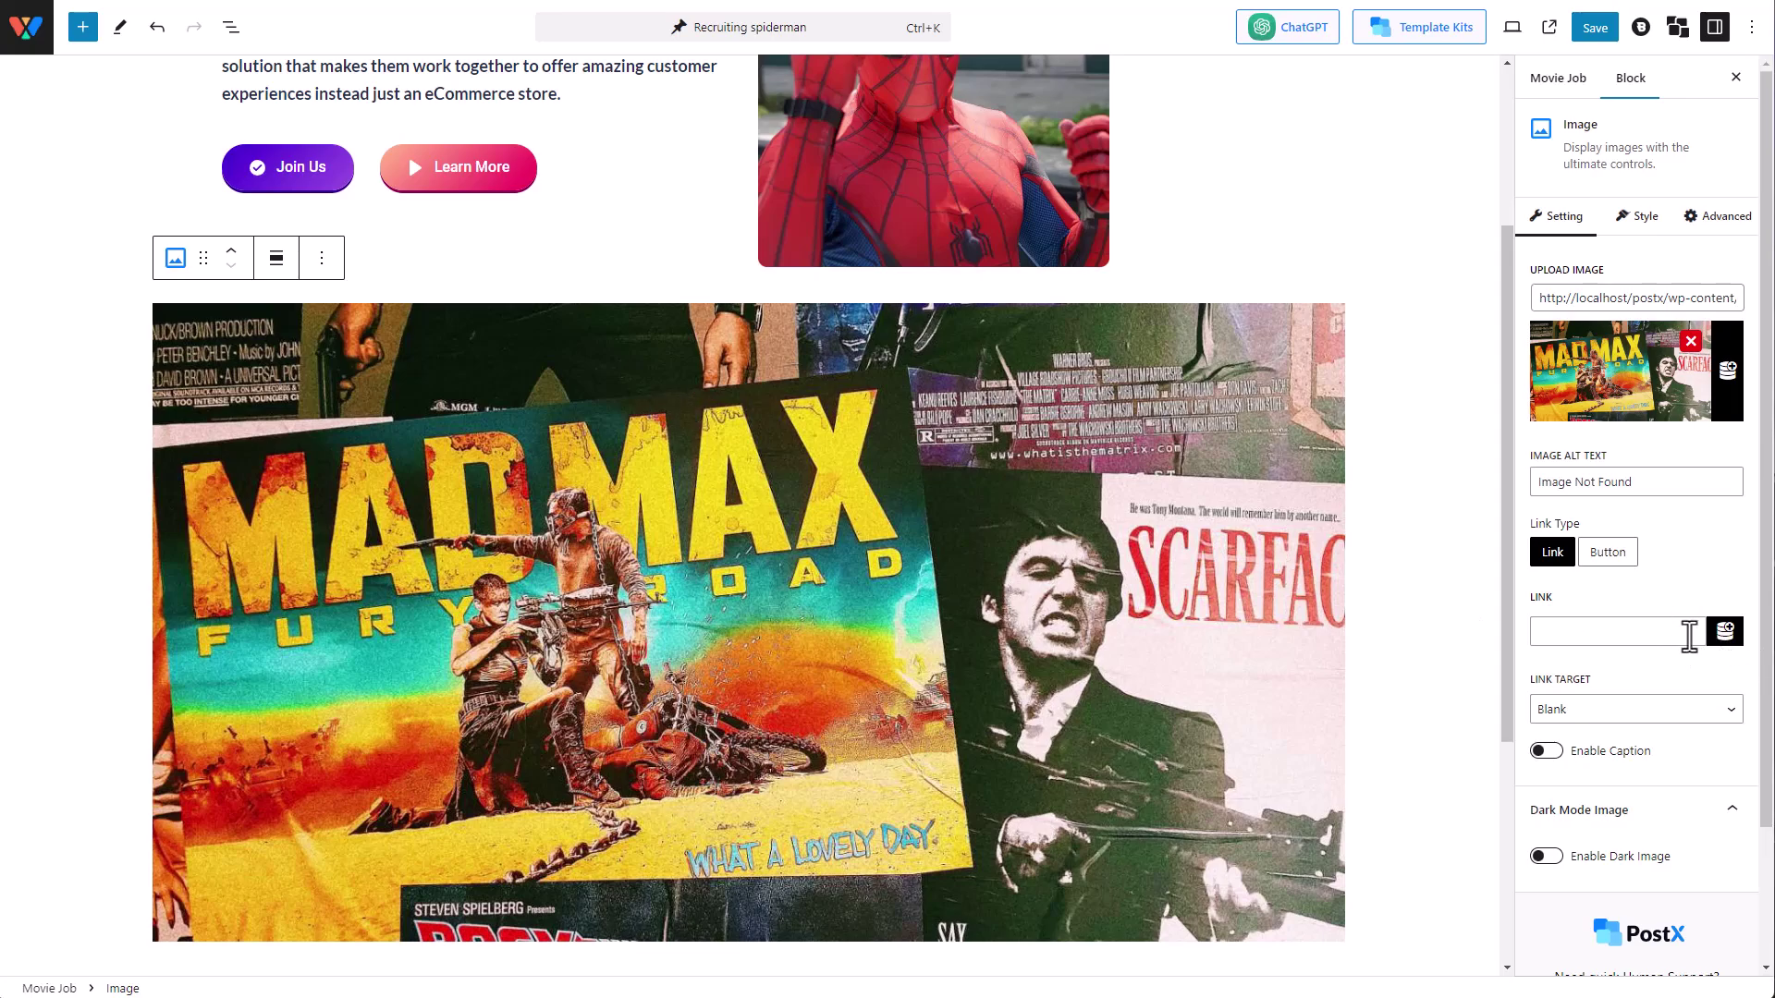
left_click(1724, 635)
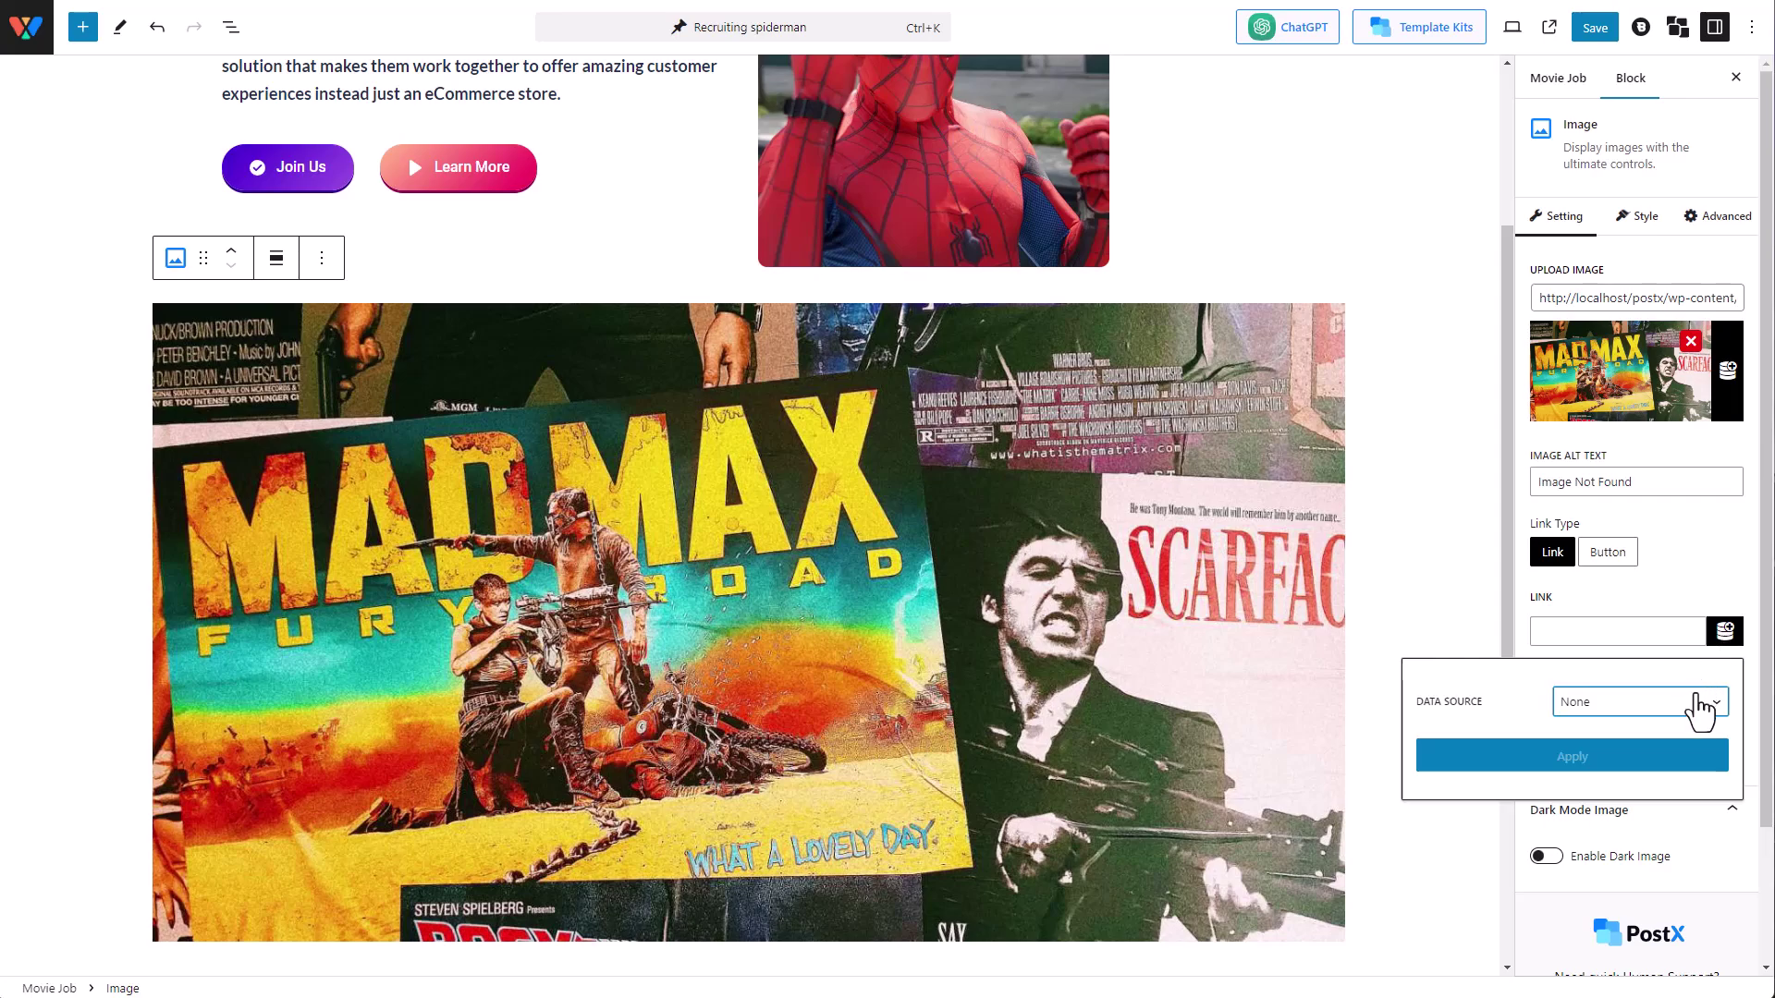
left_click(1702, 709)
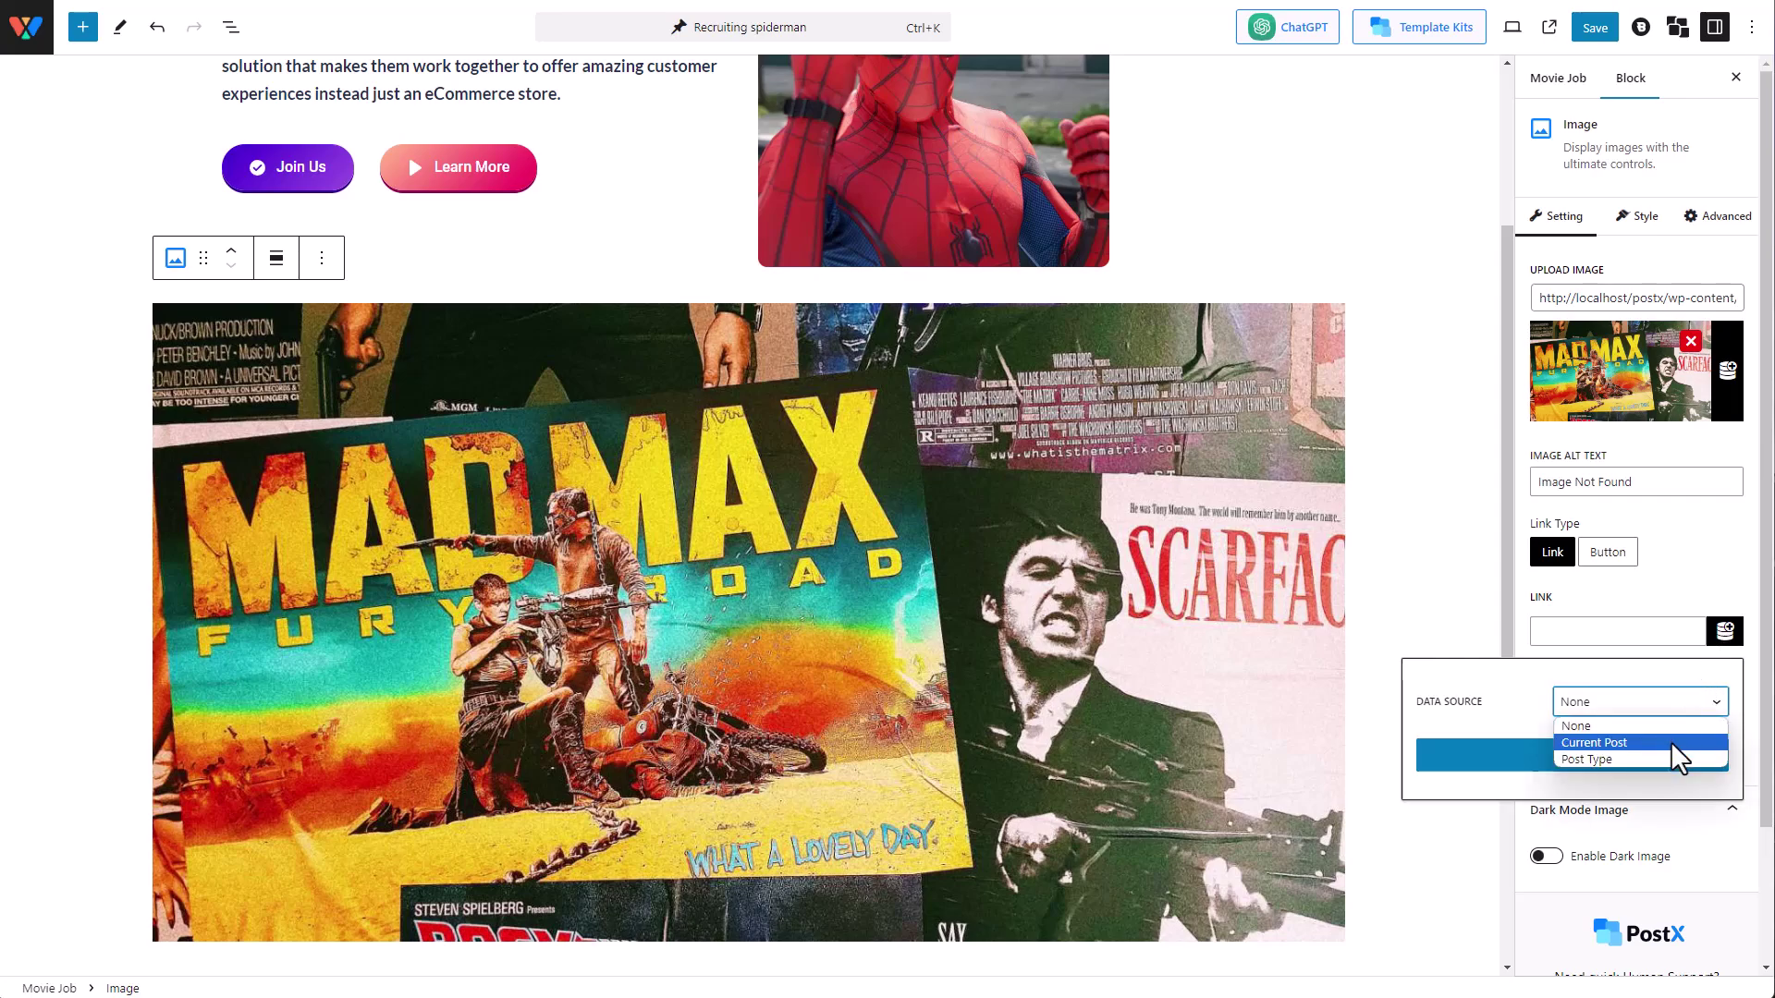
left_click(1664, 759)
left_click(1665, 756)
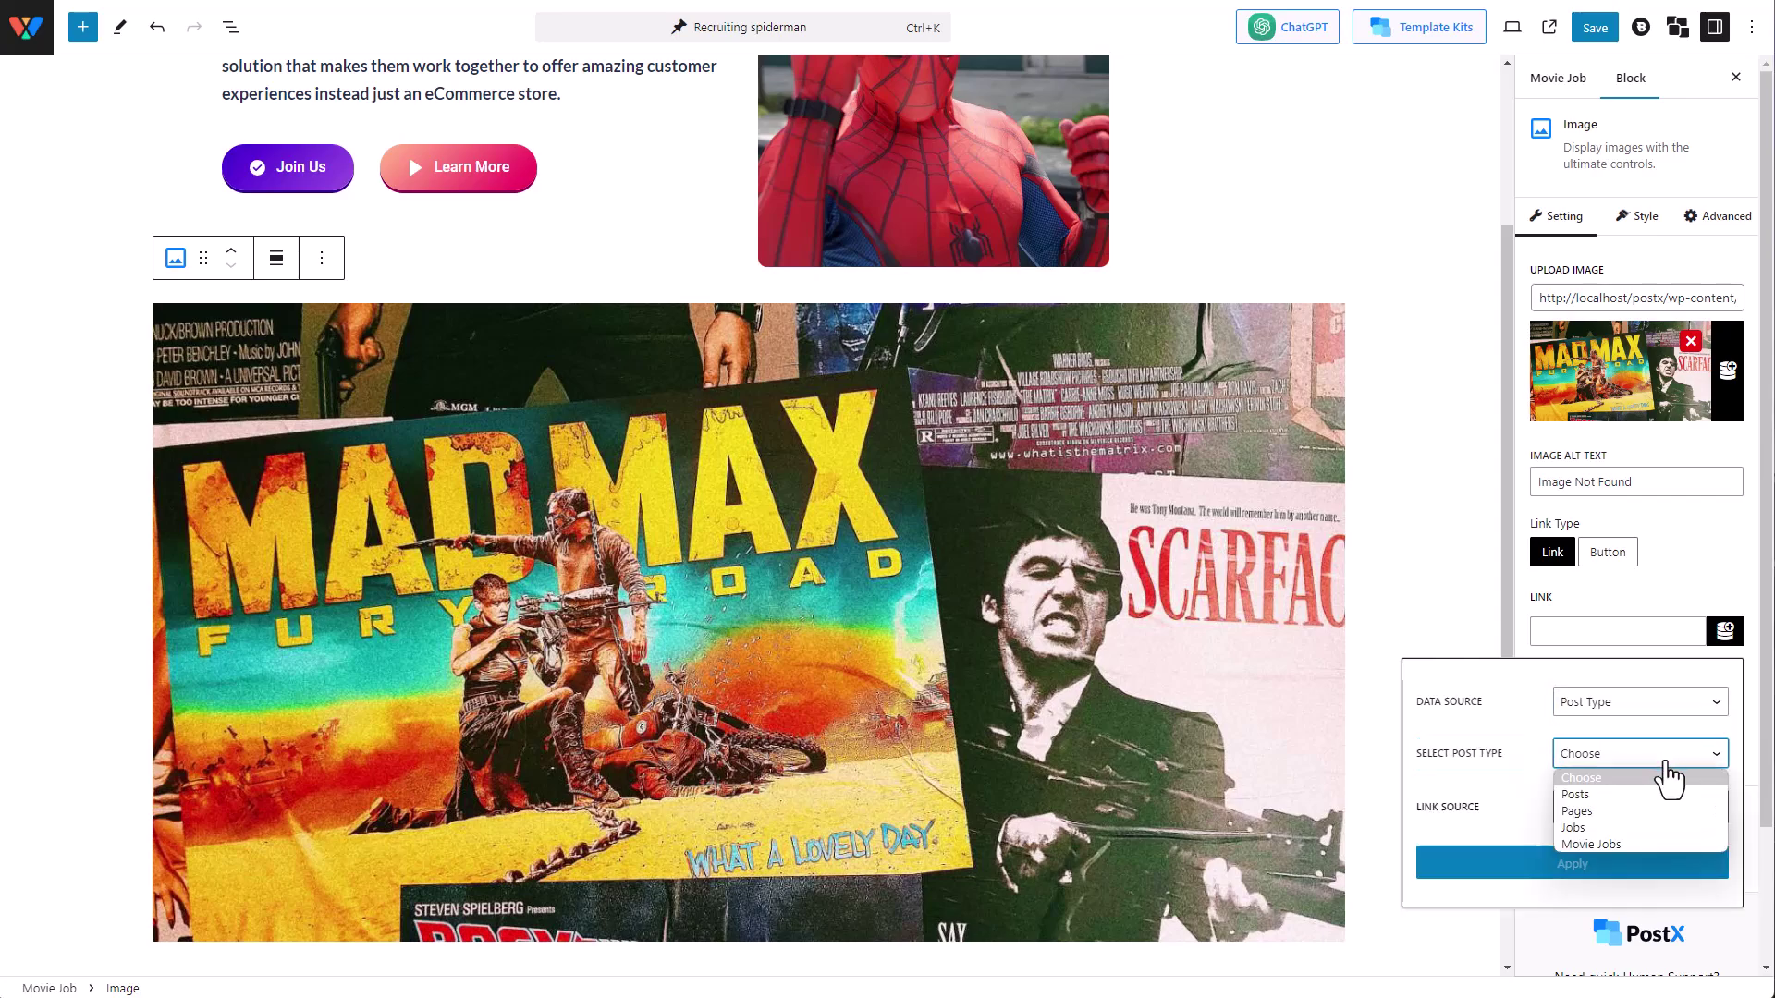
left_click(1642, 794)
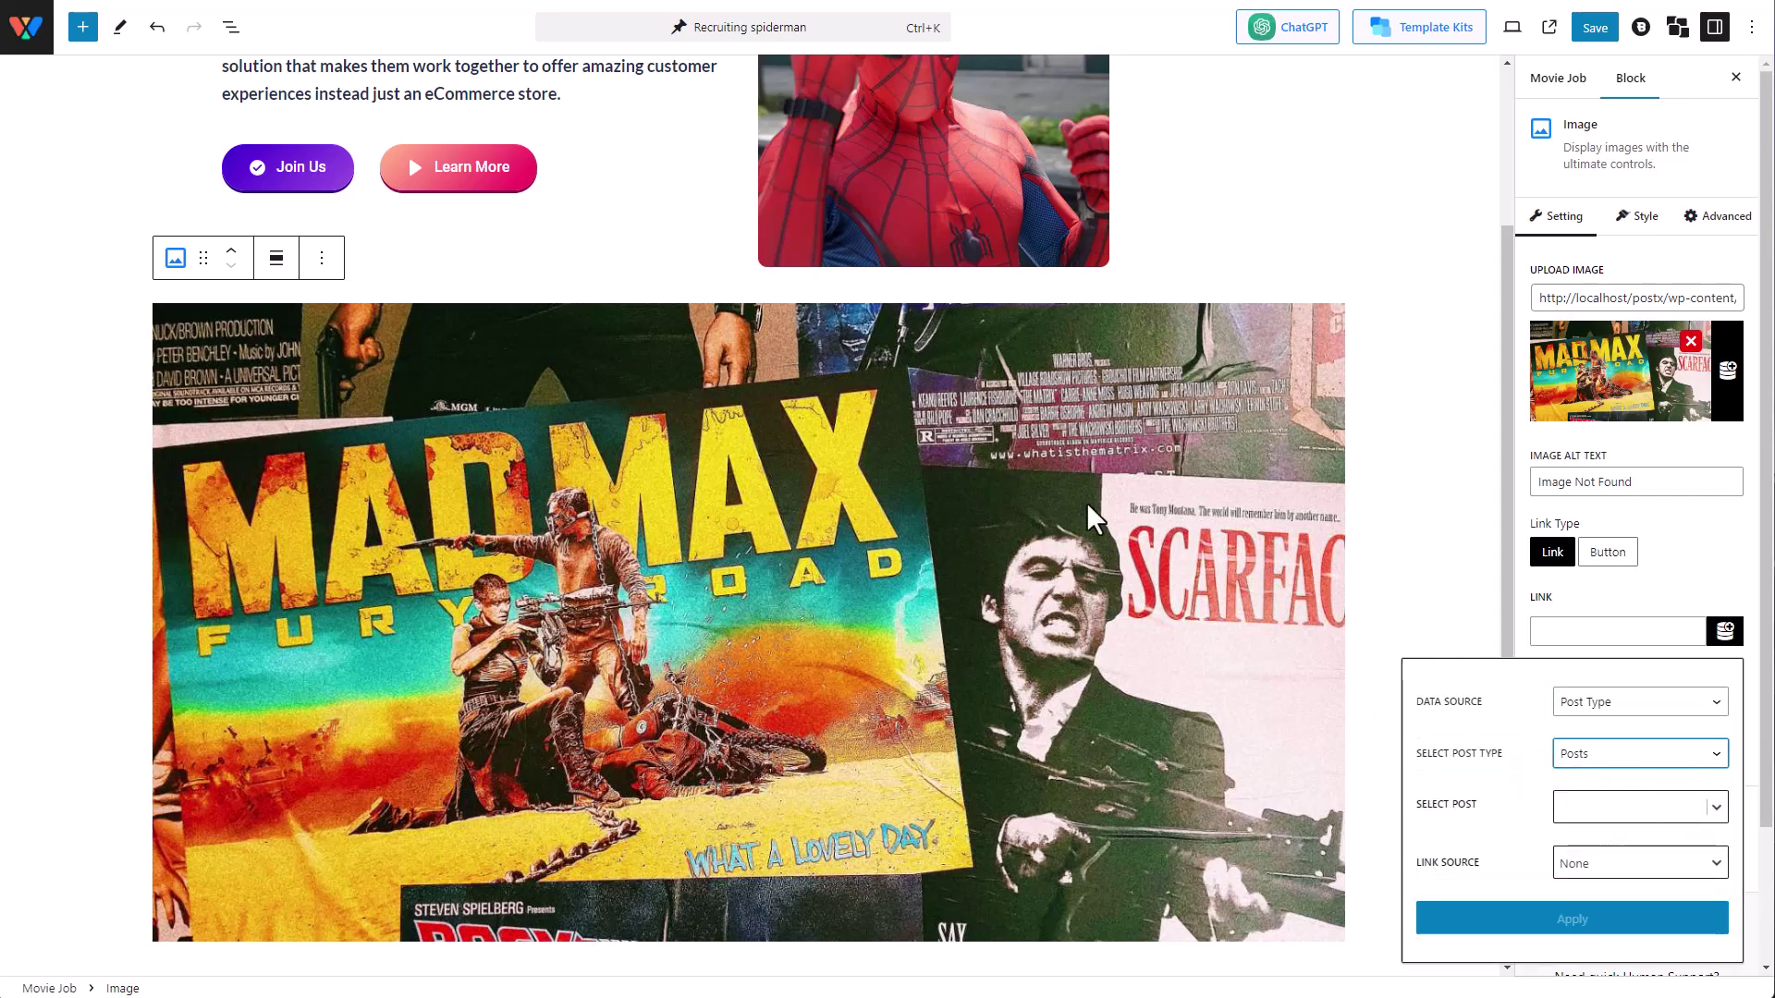
- Select the post "Exploring Resurgence of a Classic Genre in Modern Cinema" with Post Permalink as the image's link source and apply it
left_click(1695, 806)
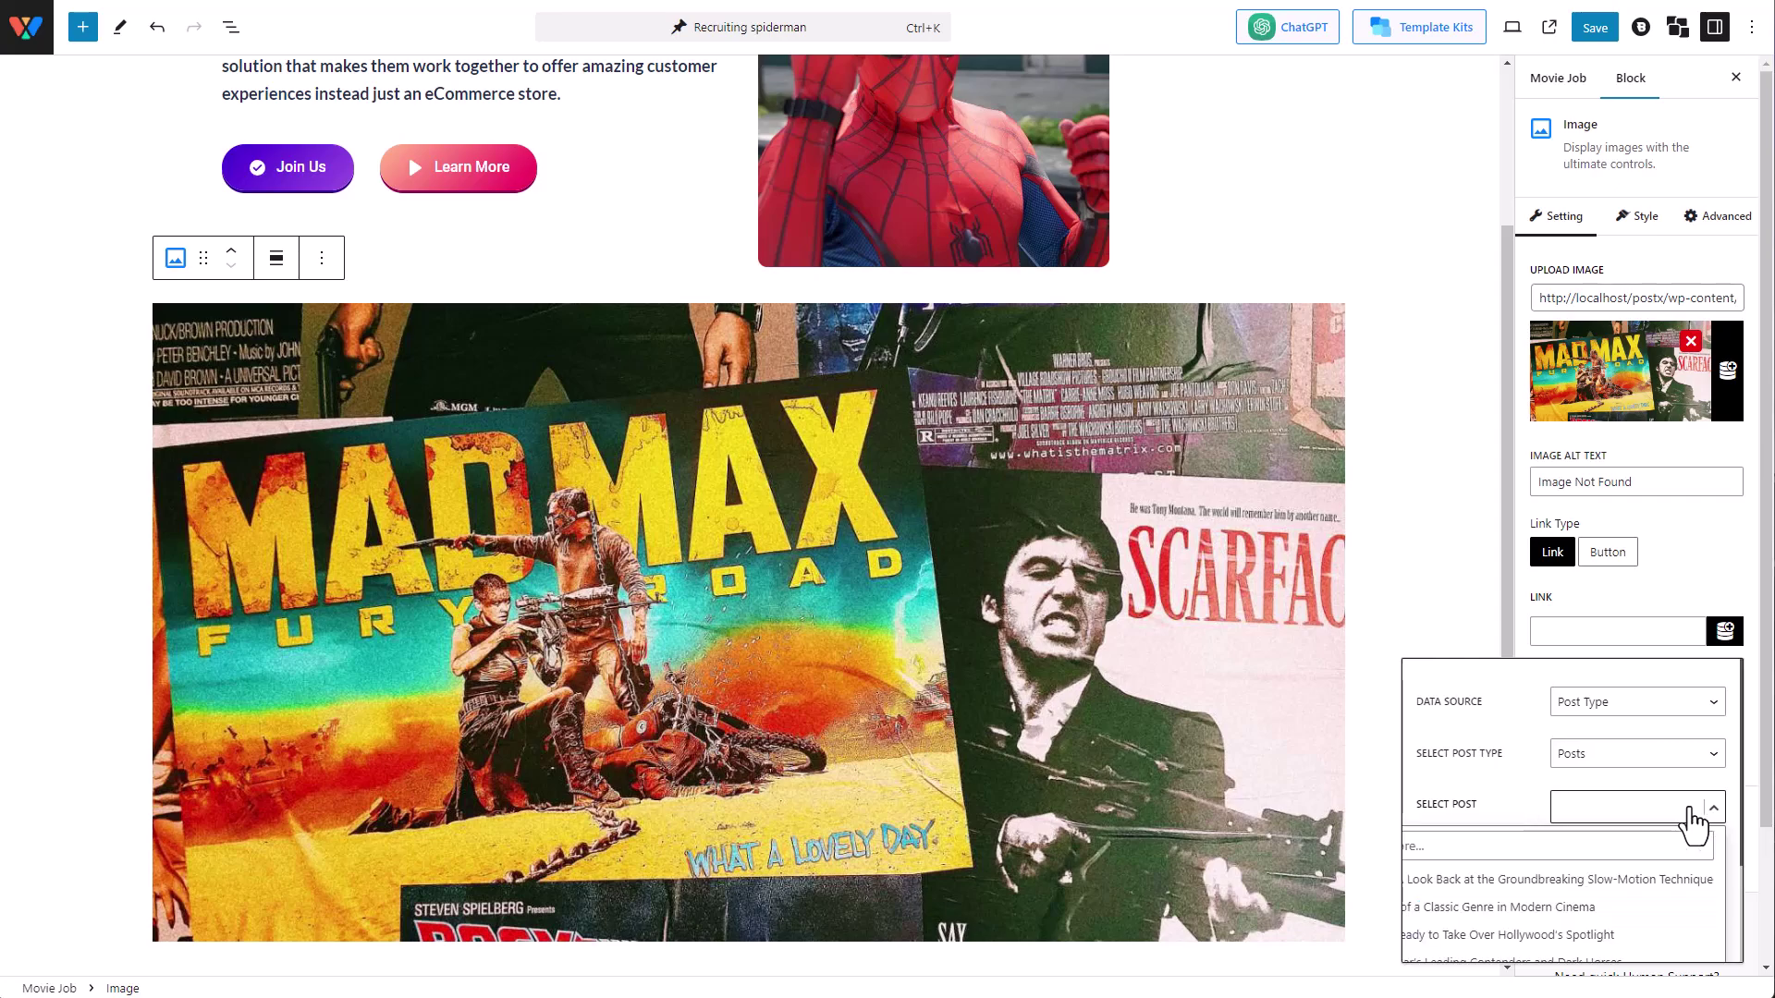
left_click(1611, 908)
left_click(1616, 506)
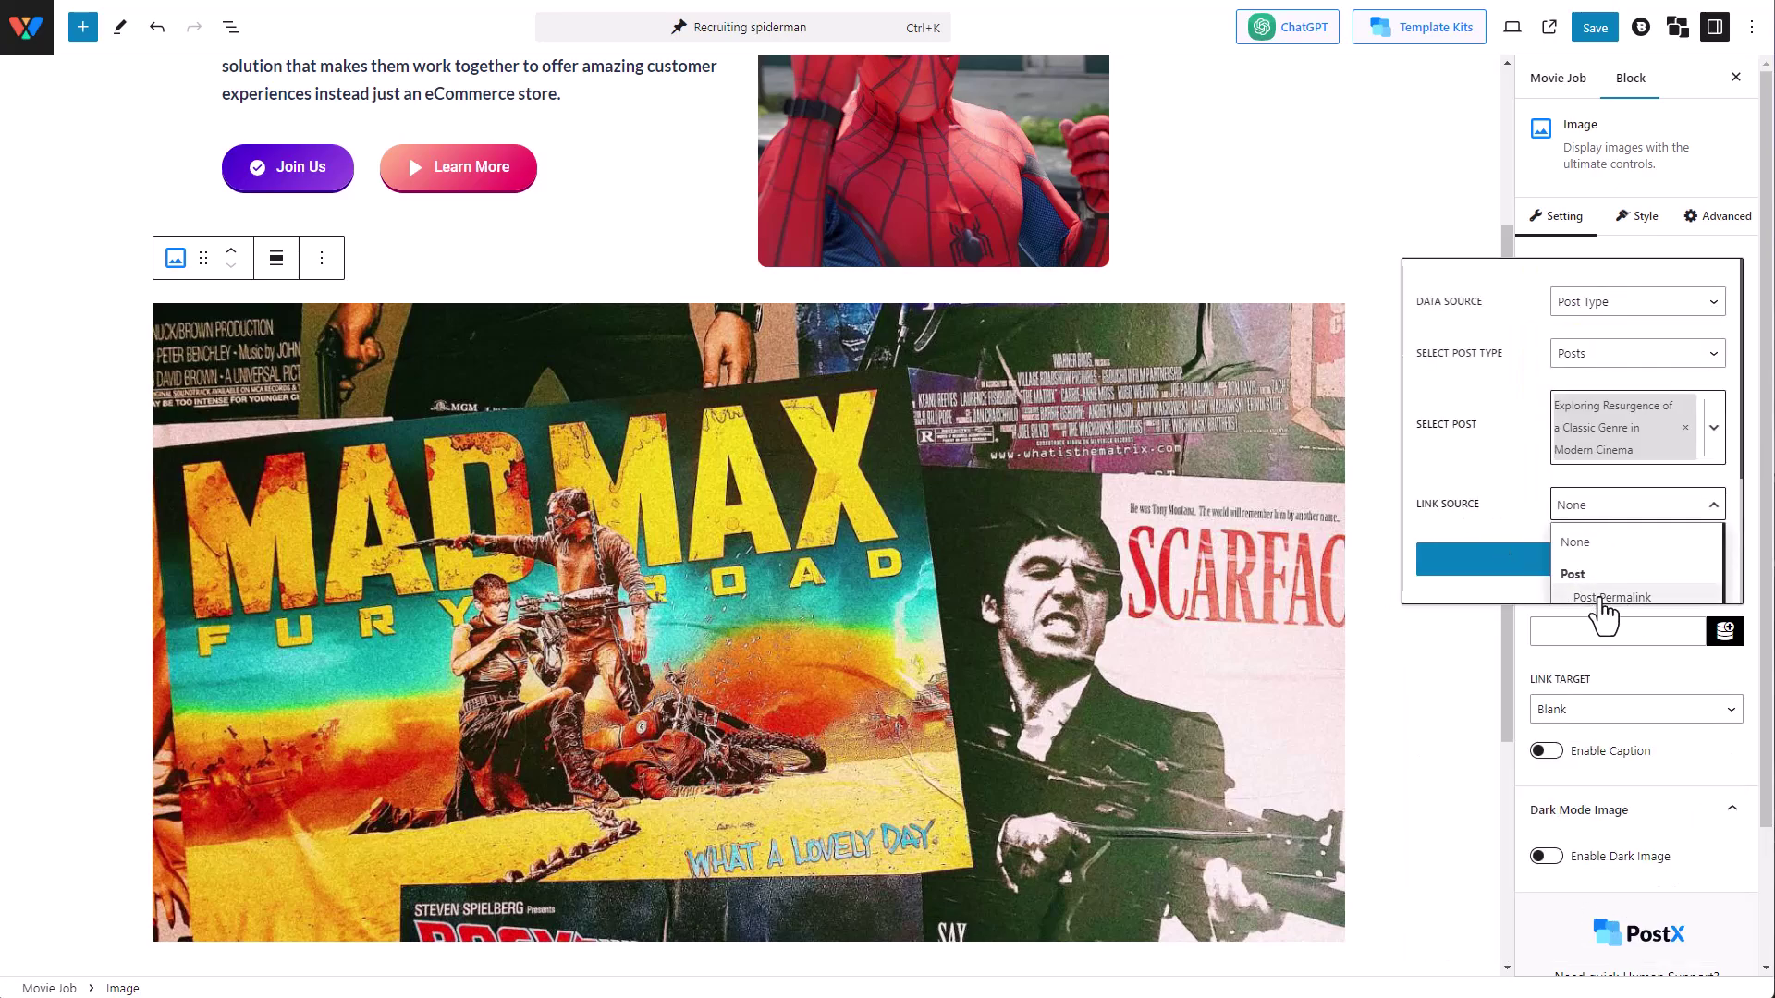
left_click(1606, 598)
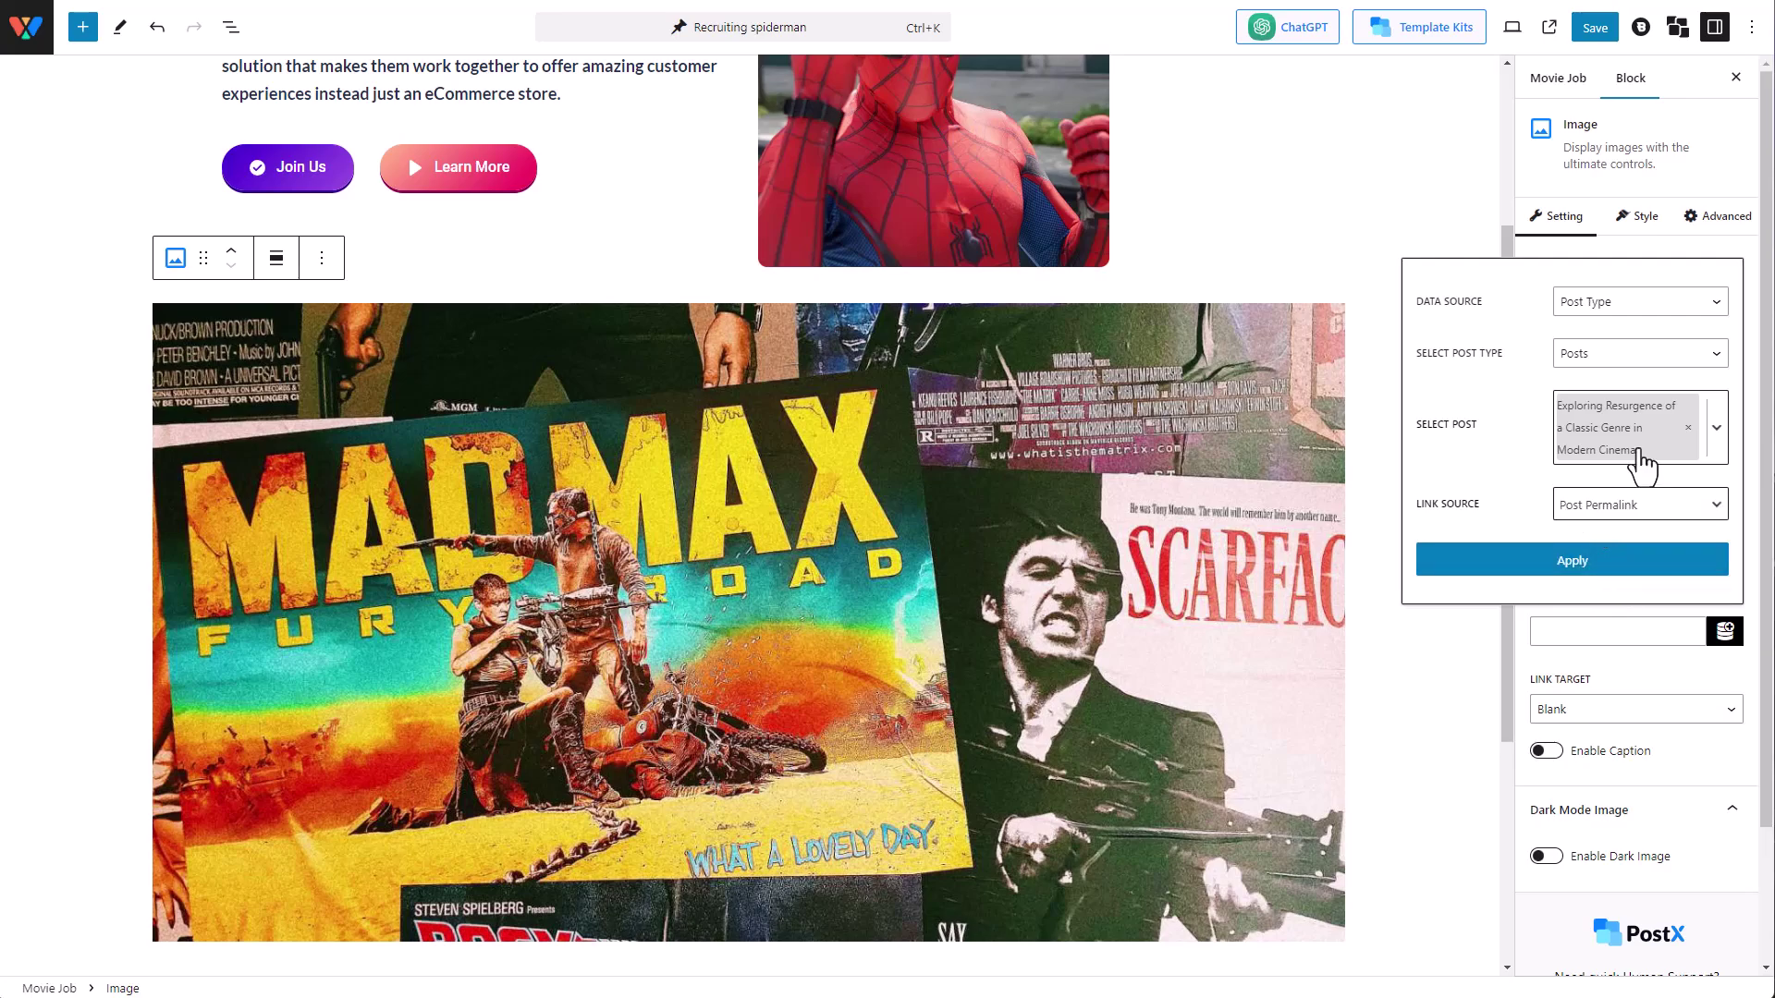
left_click(1594, 566)
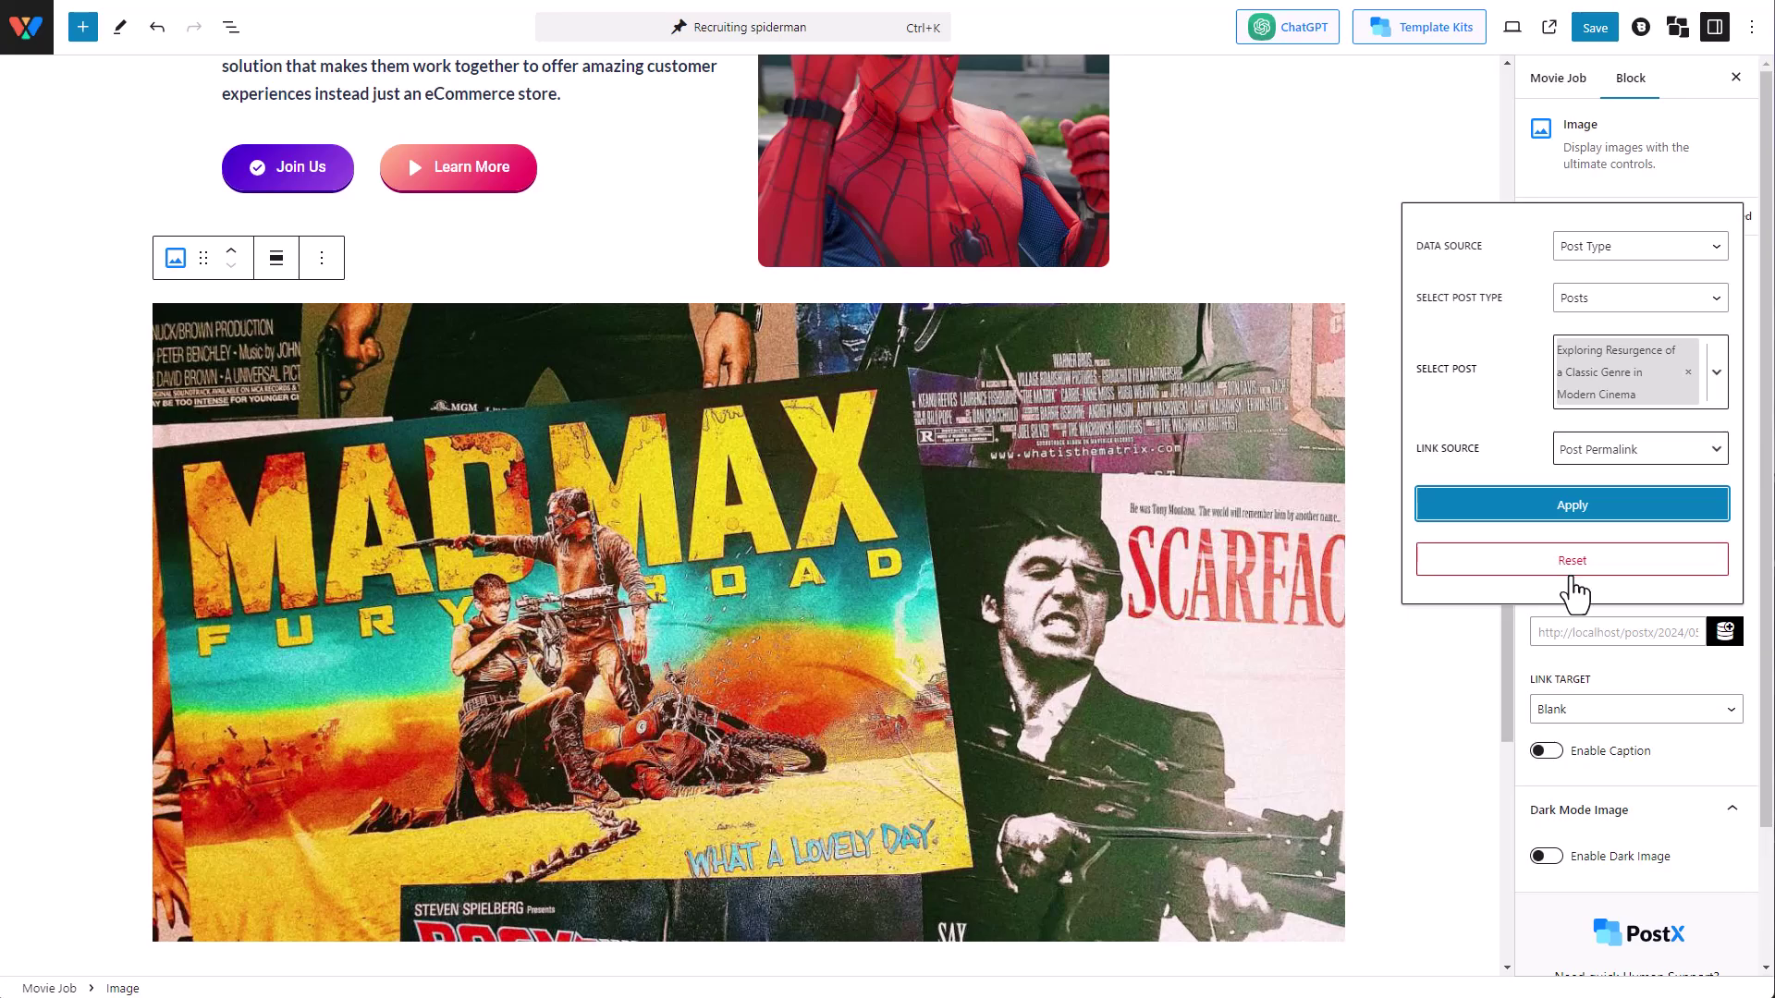
left_click(1428, 726)
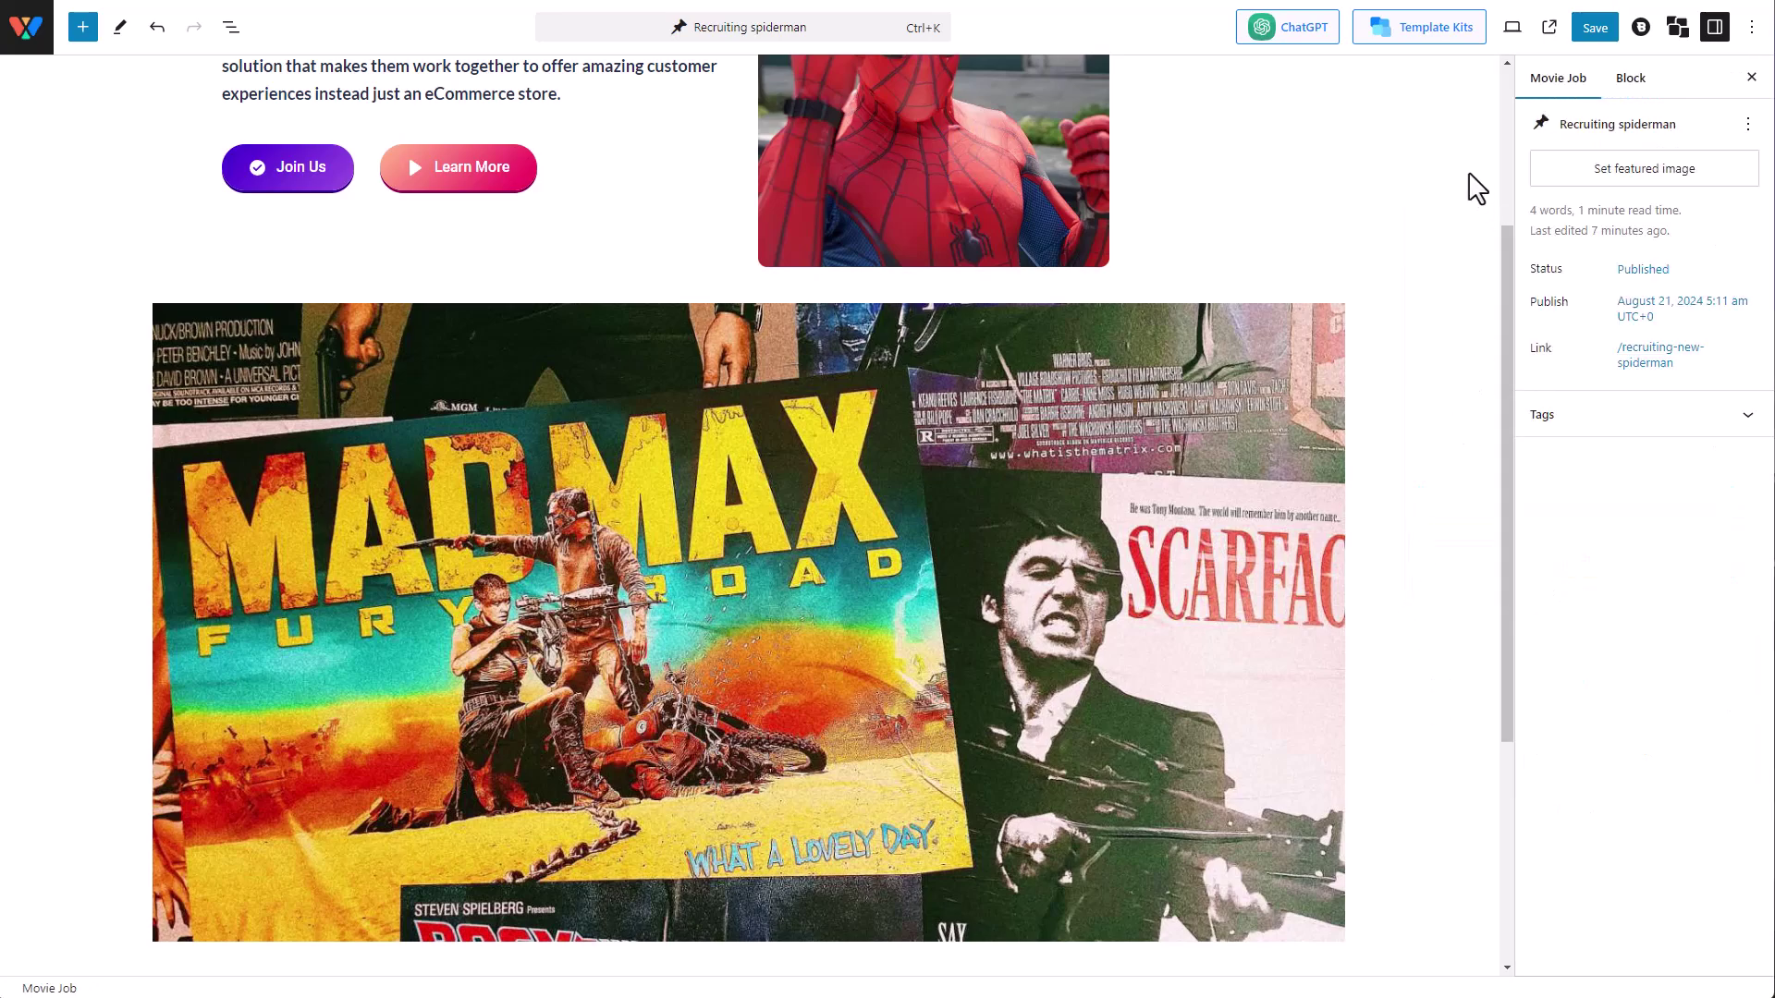
- View the Recruiting spiderman page on the front end and look through the "Expert Picks For This Year's Leading Contenders And Dark Horses" post
left_click(1550, 29)
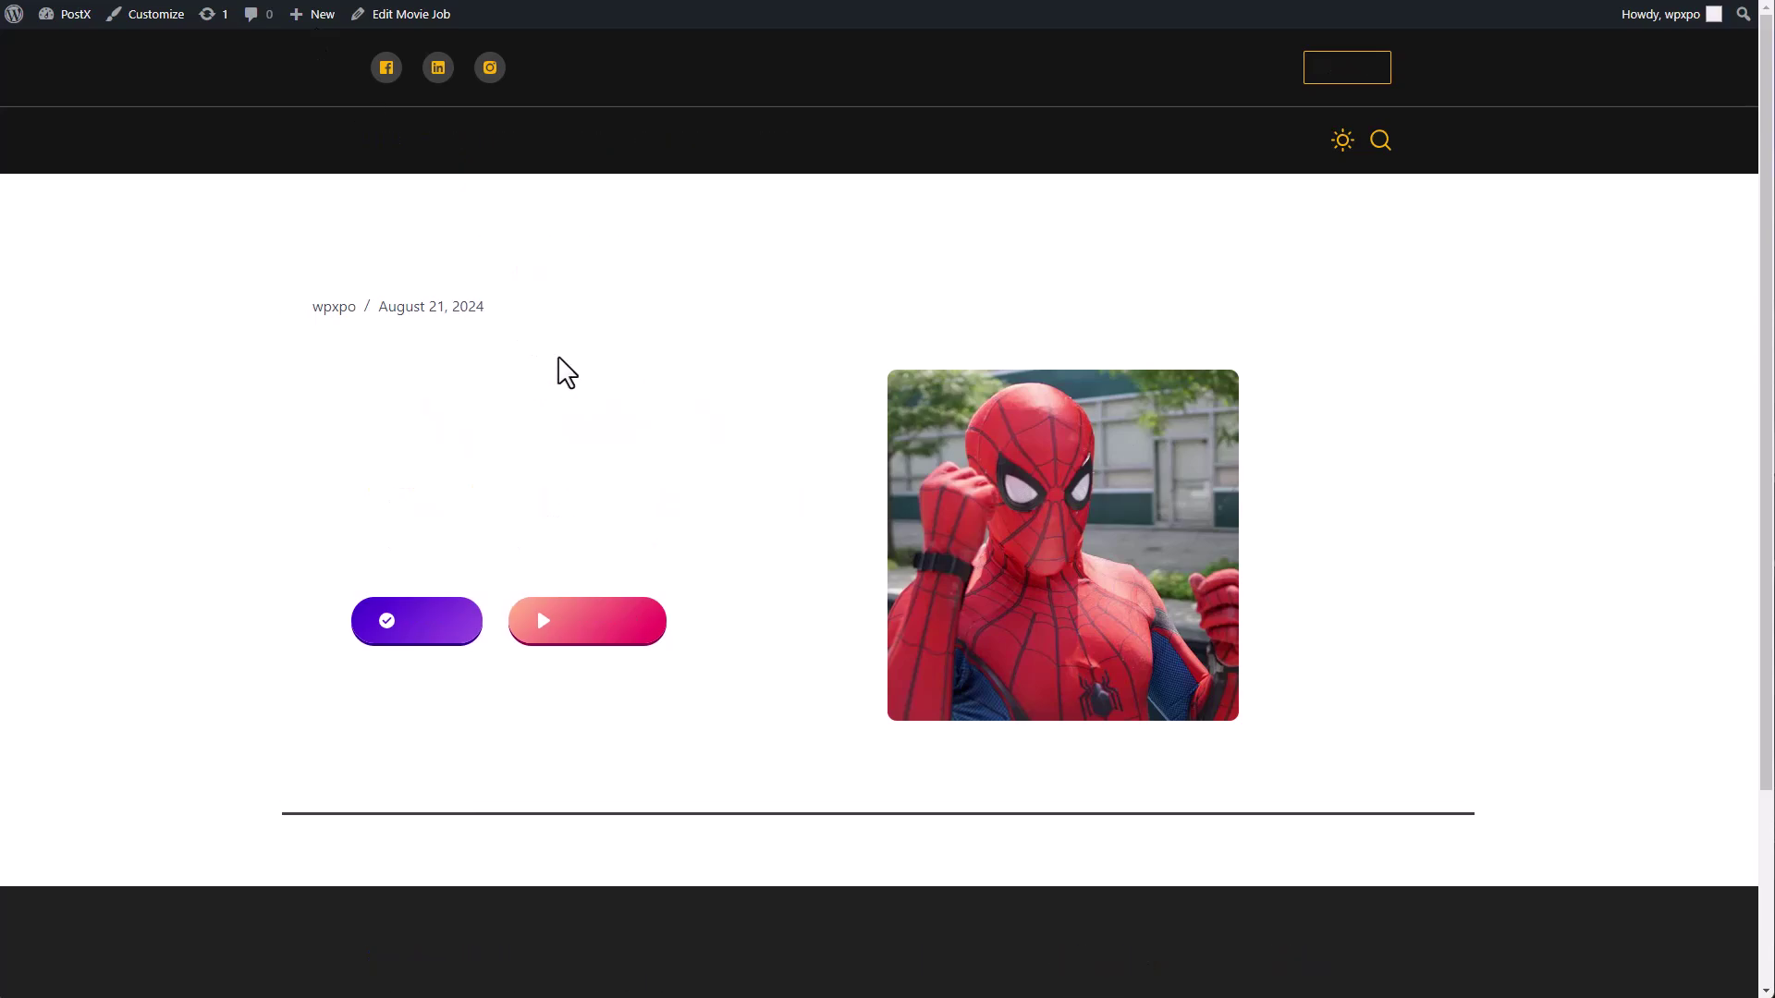
scroll(559, 368, "down", 5)
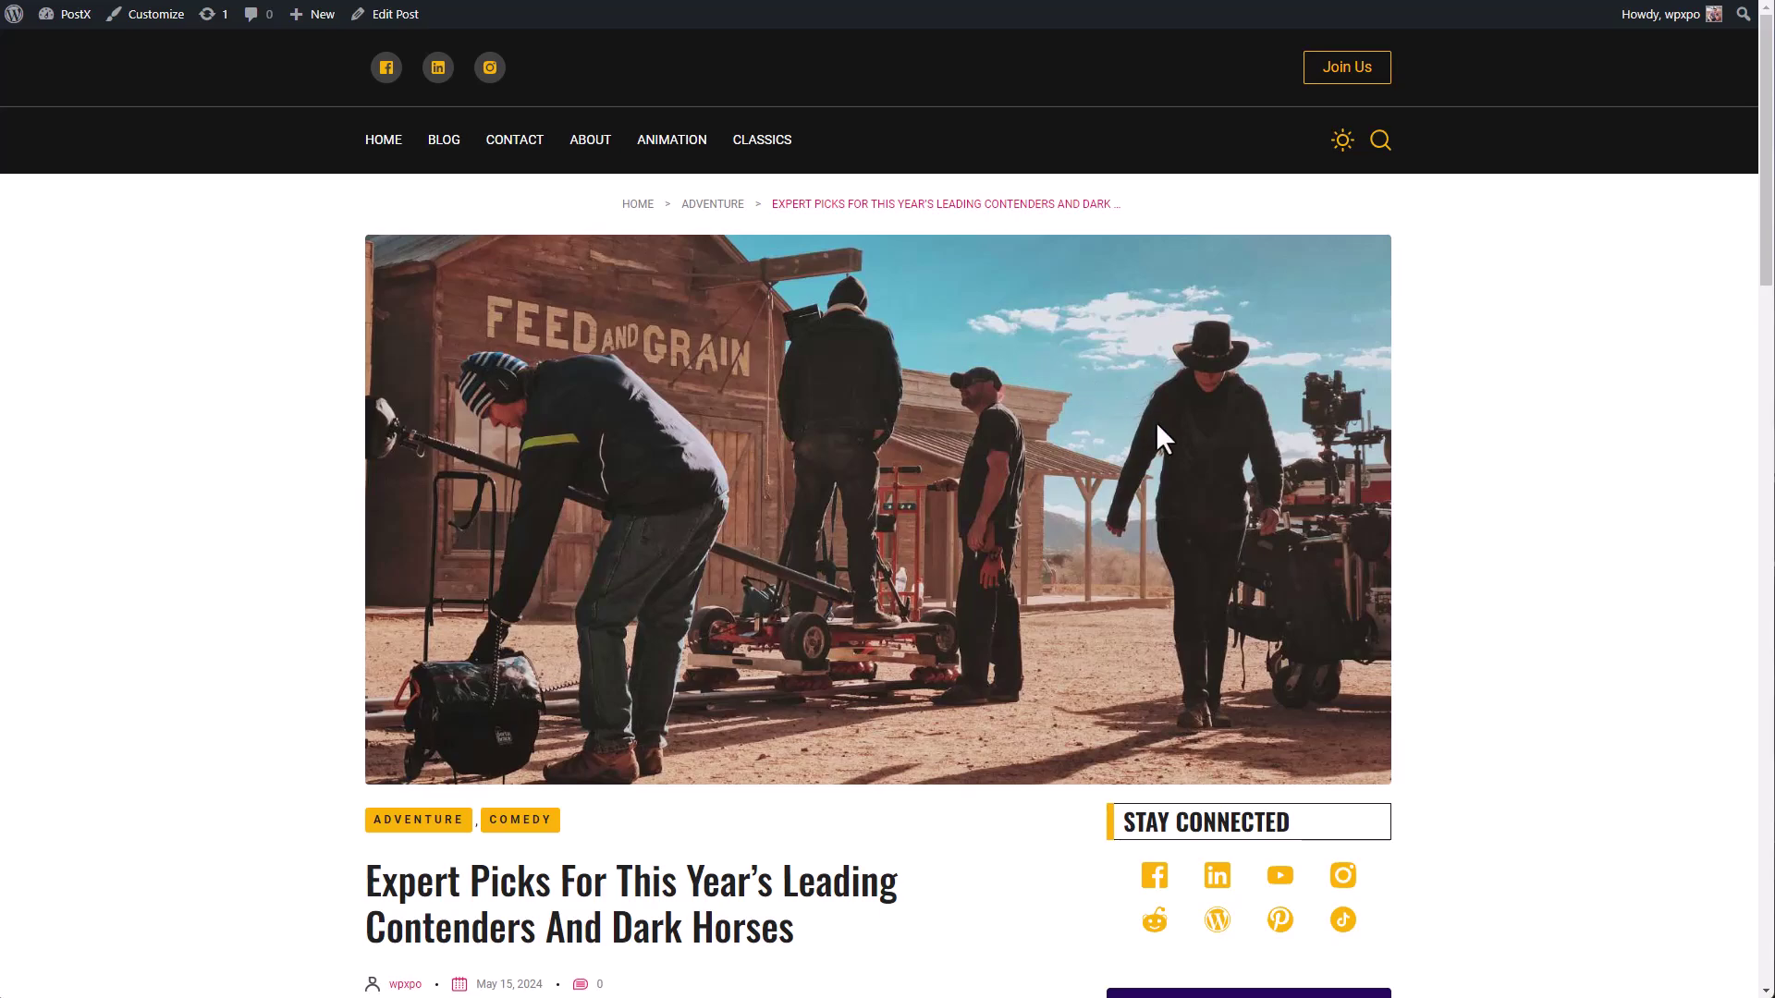
scroll(1158, 429, "down", 6)
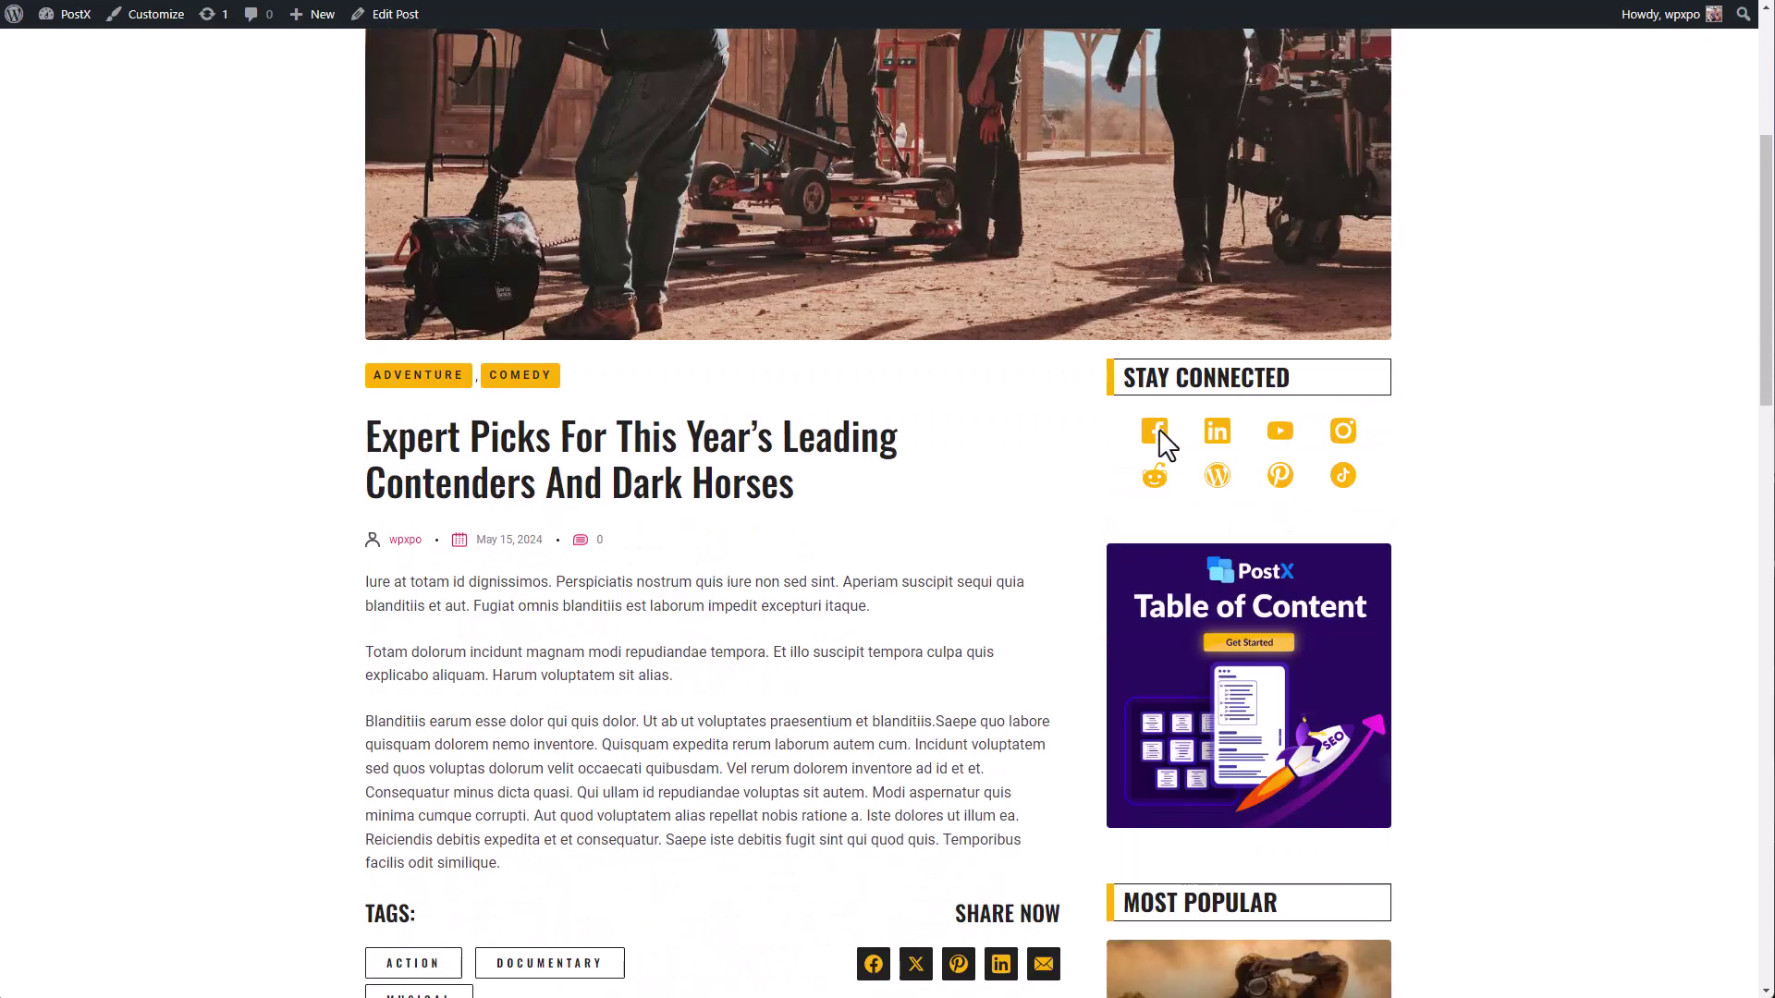
scroll(895, 463, "down", 4)
scroll(895, 463, "up", 10)
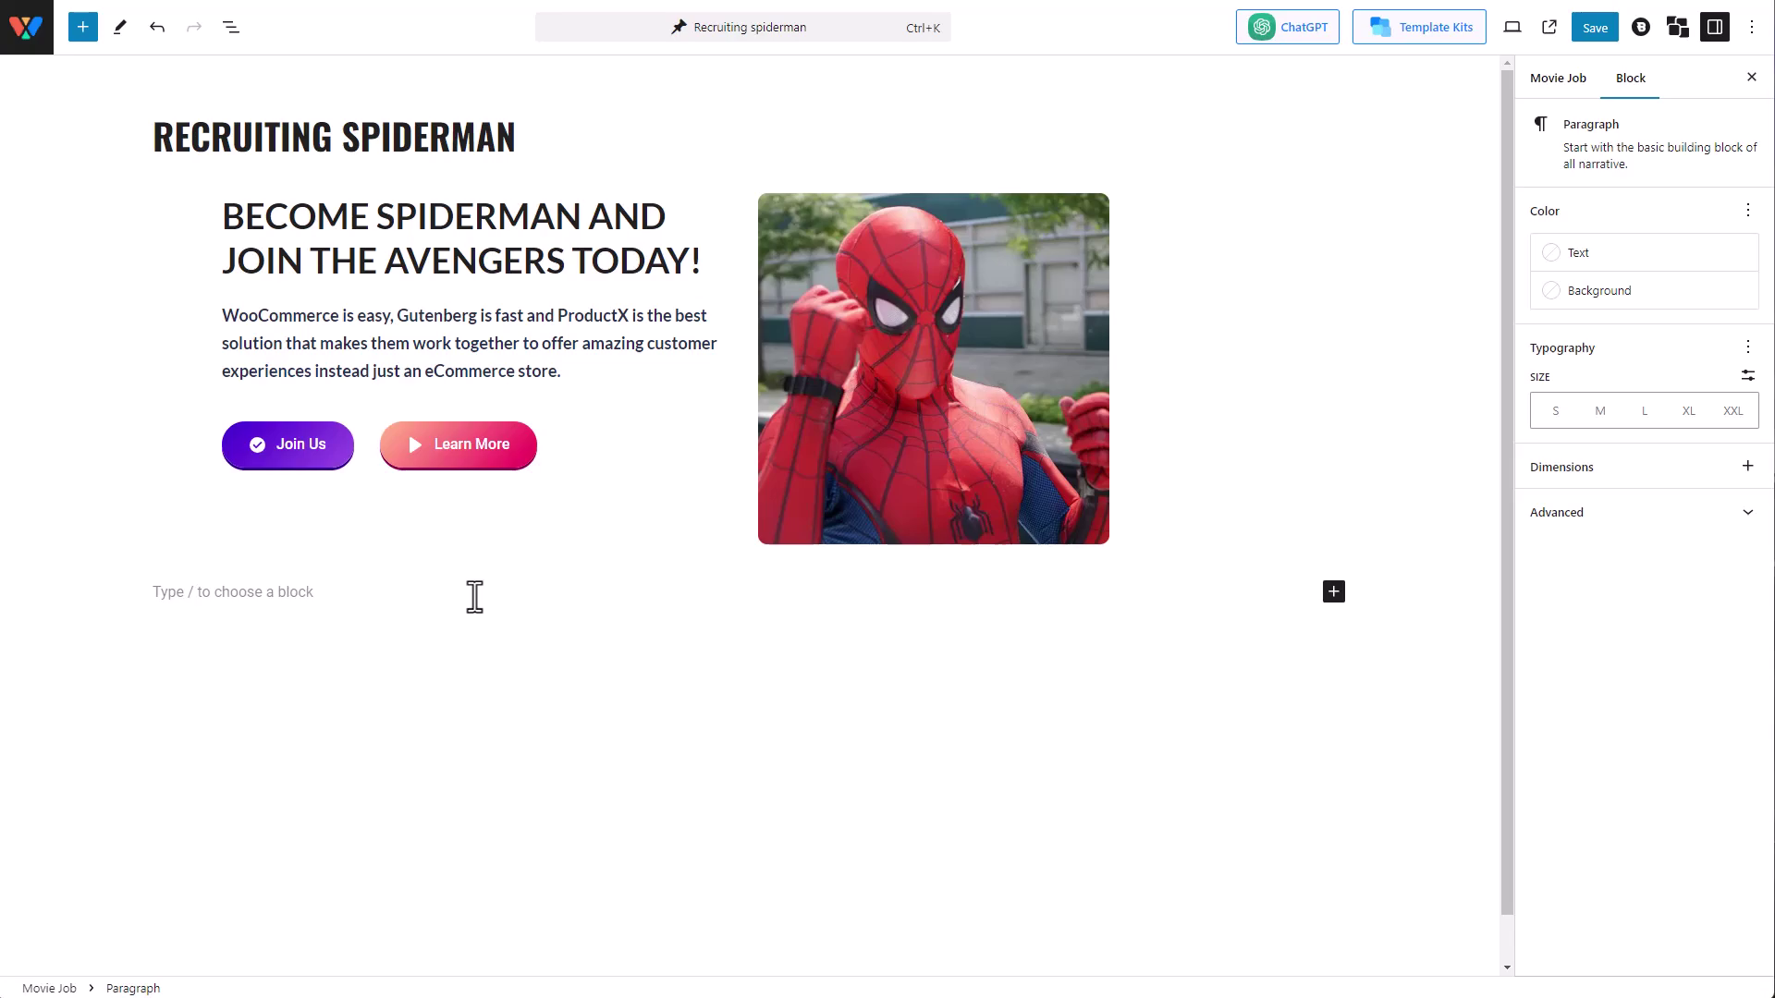
- Insert a PostX Heading block below the spiderman row and clear its placeholder text
type("/h")
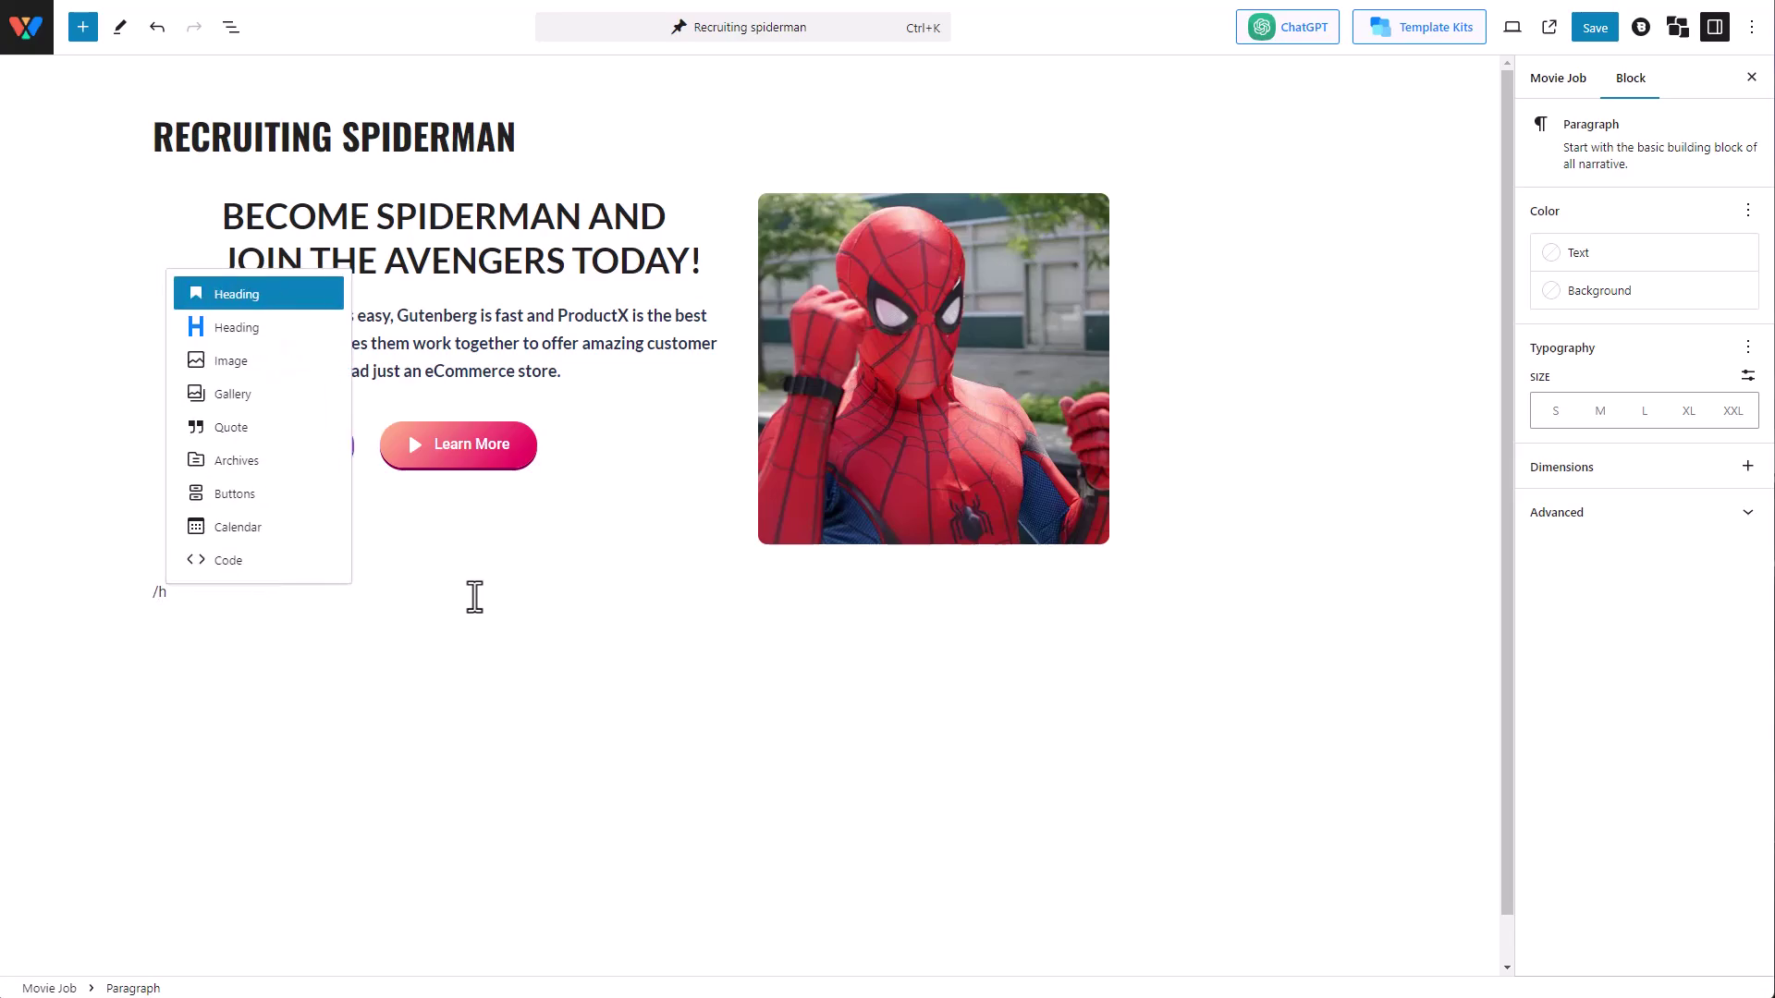
left_click(277, 331)
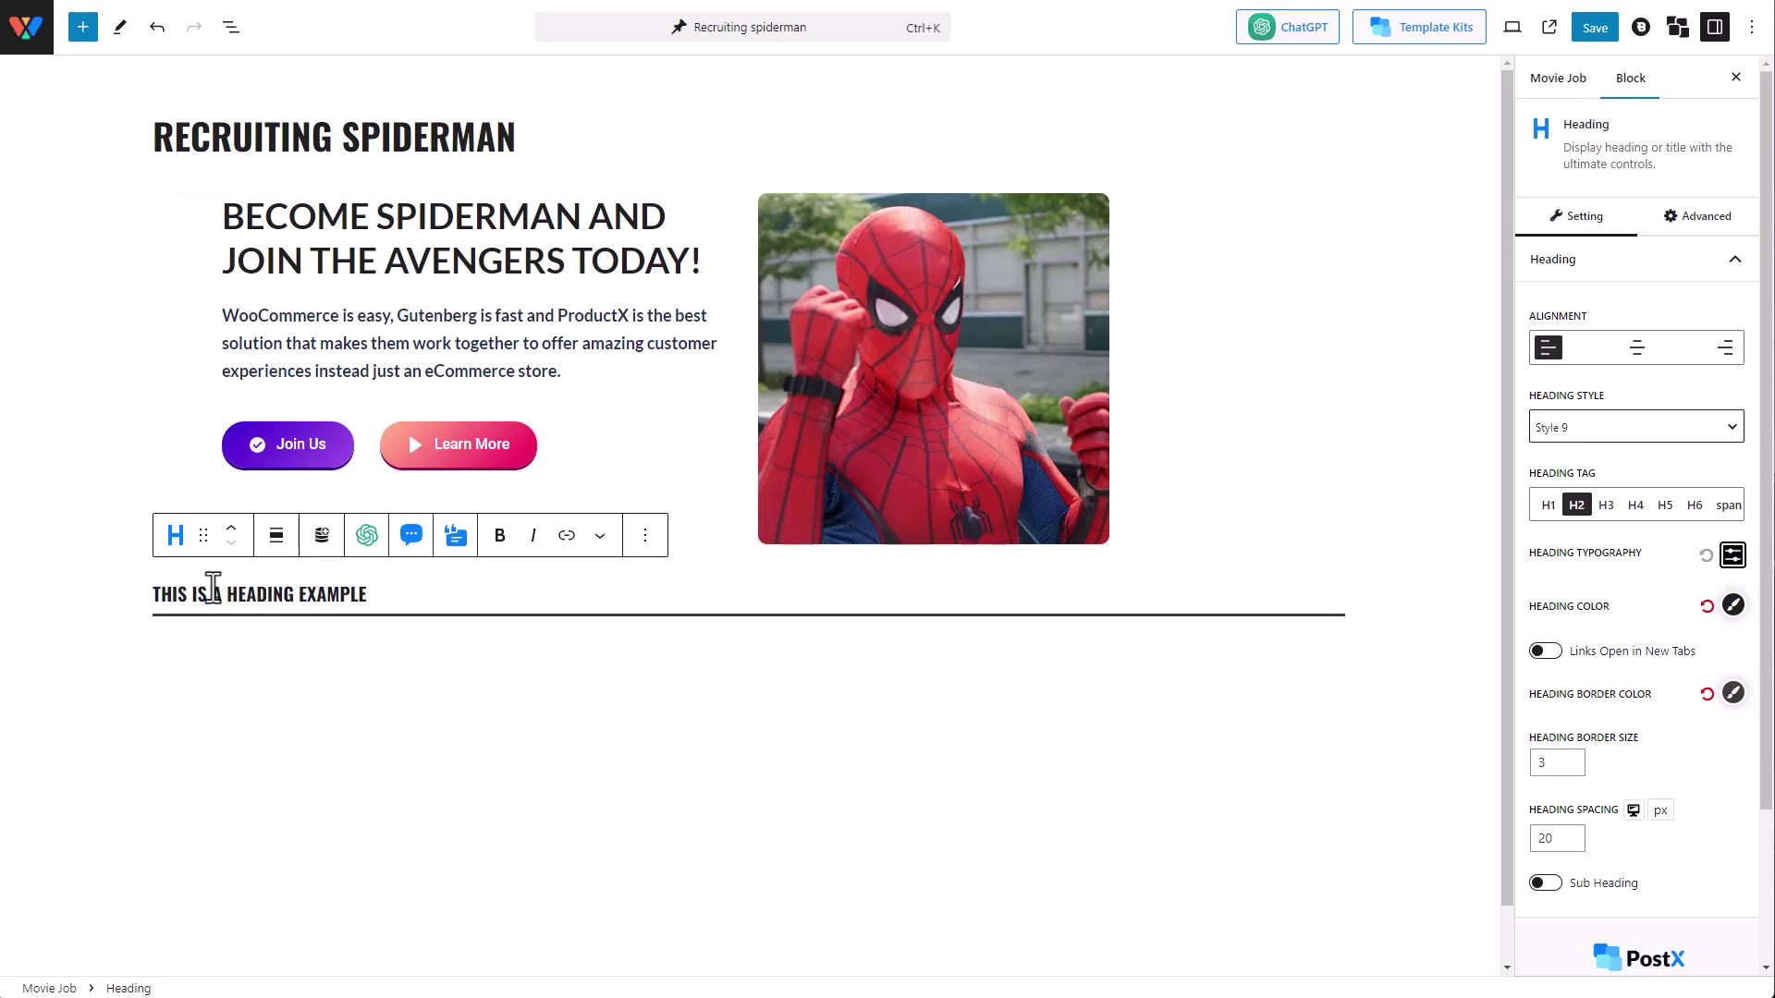
key("ctrl+a")
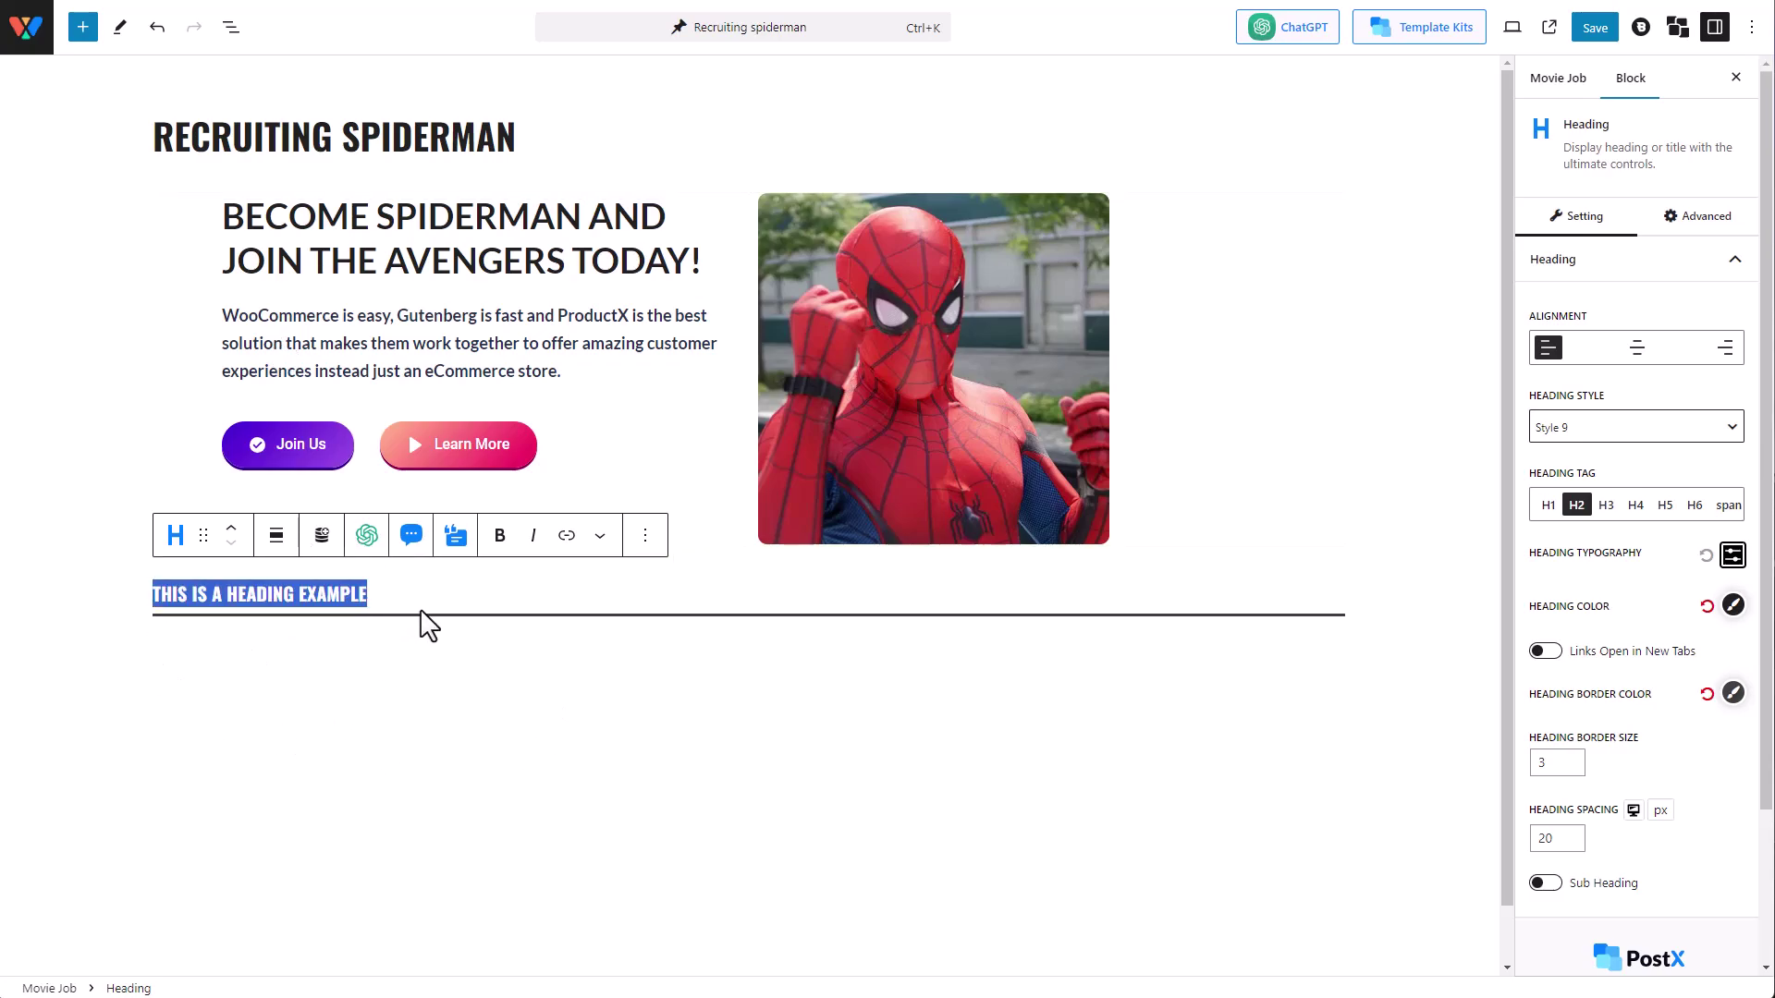
key("BackSpace")
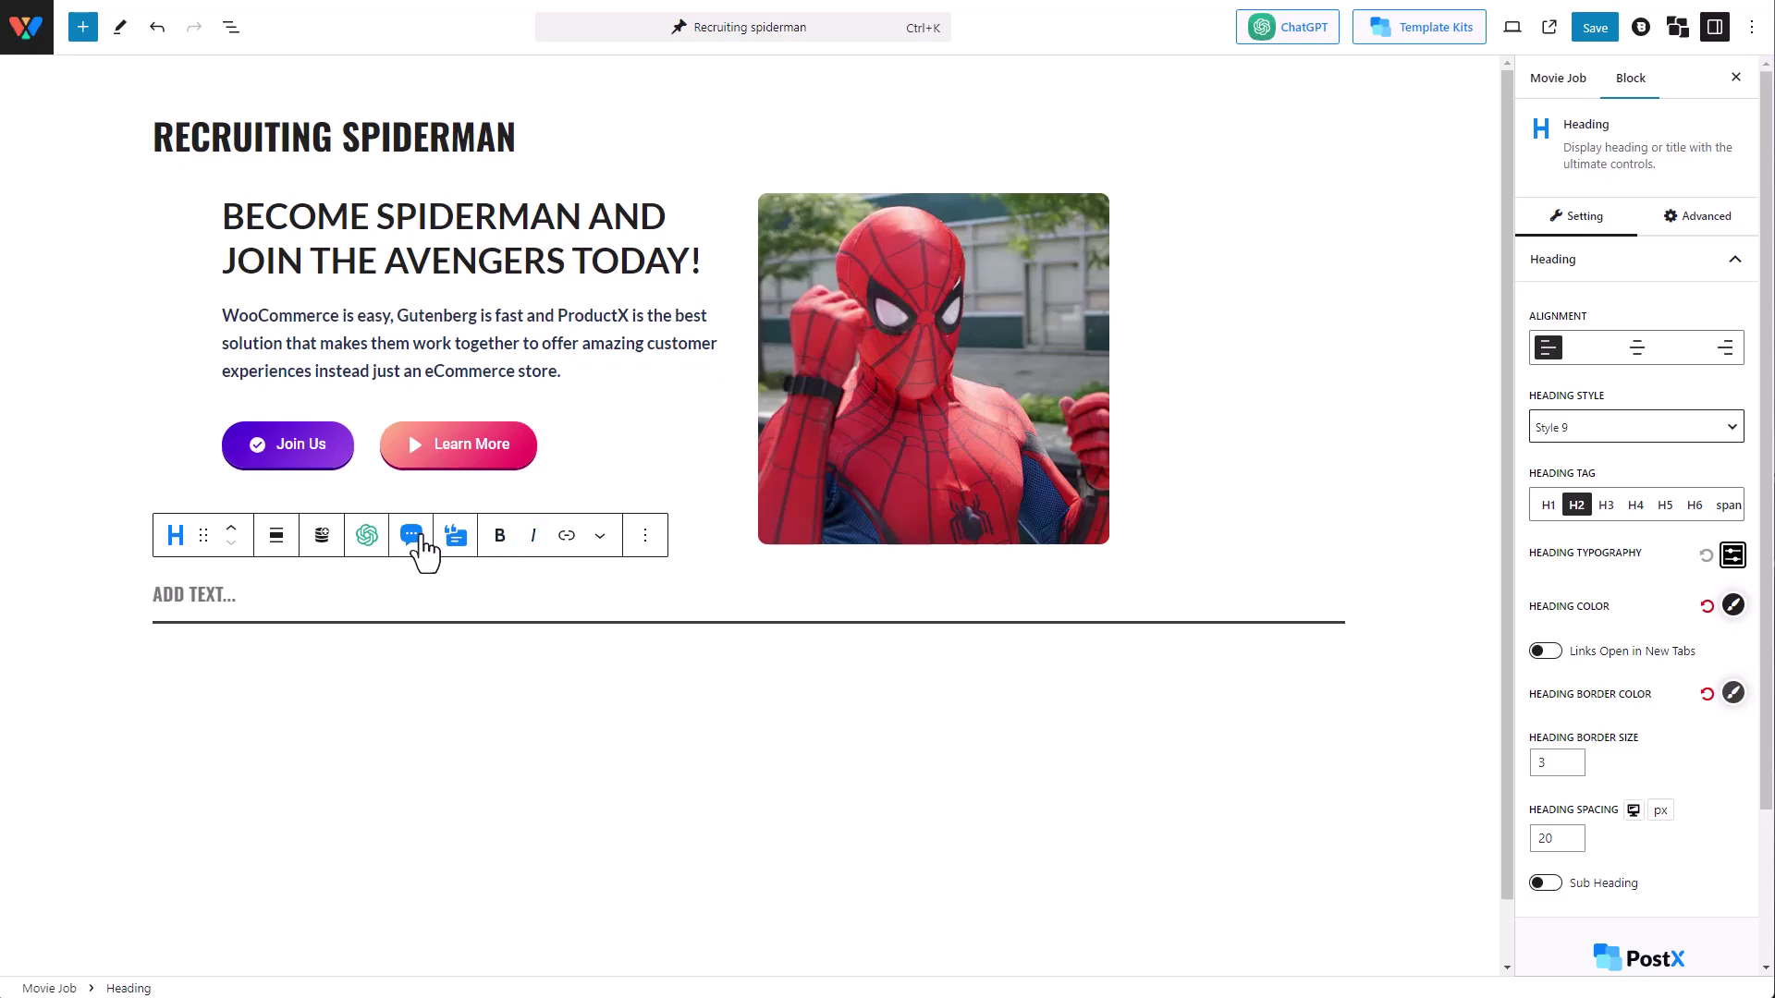
- Feed the new heading from dynamic content with Current Post as data source and Post Title as content source, and apply it
left_click(323, 538)
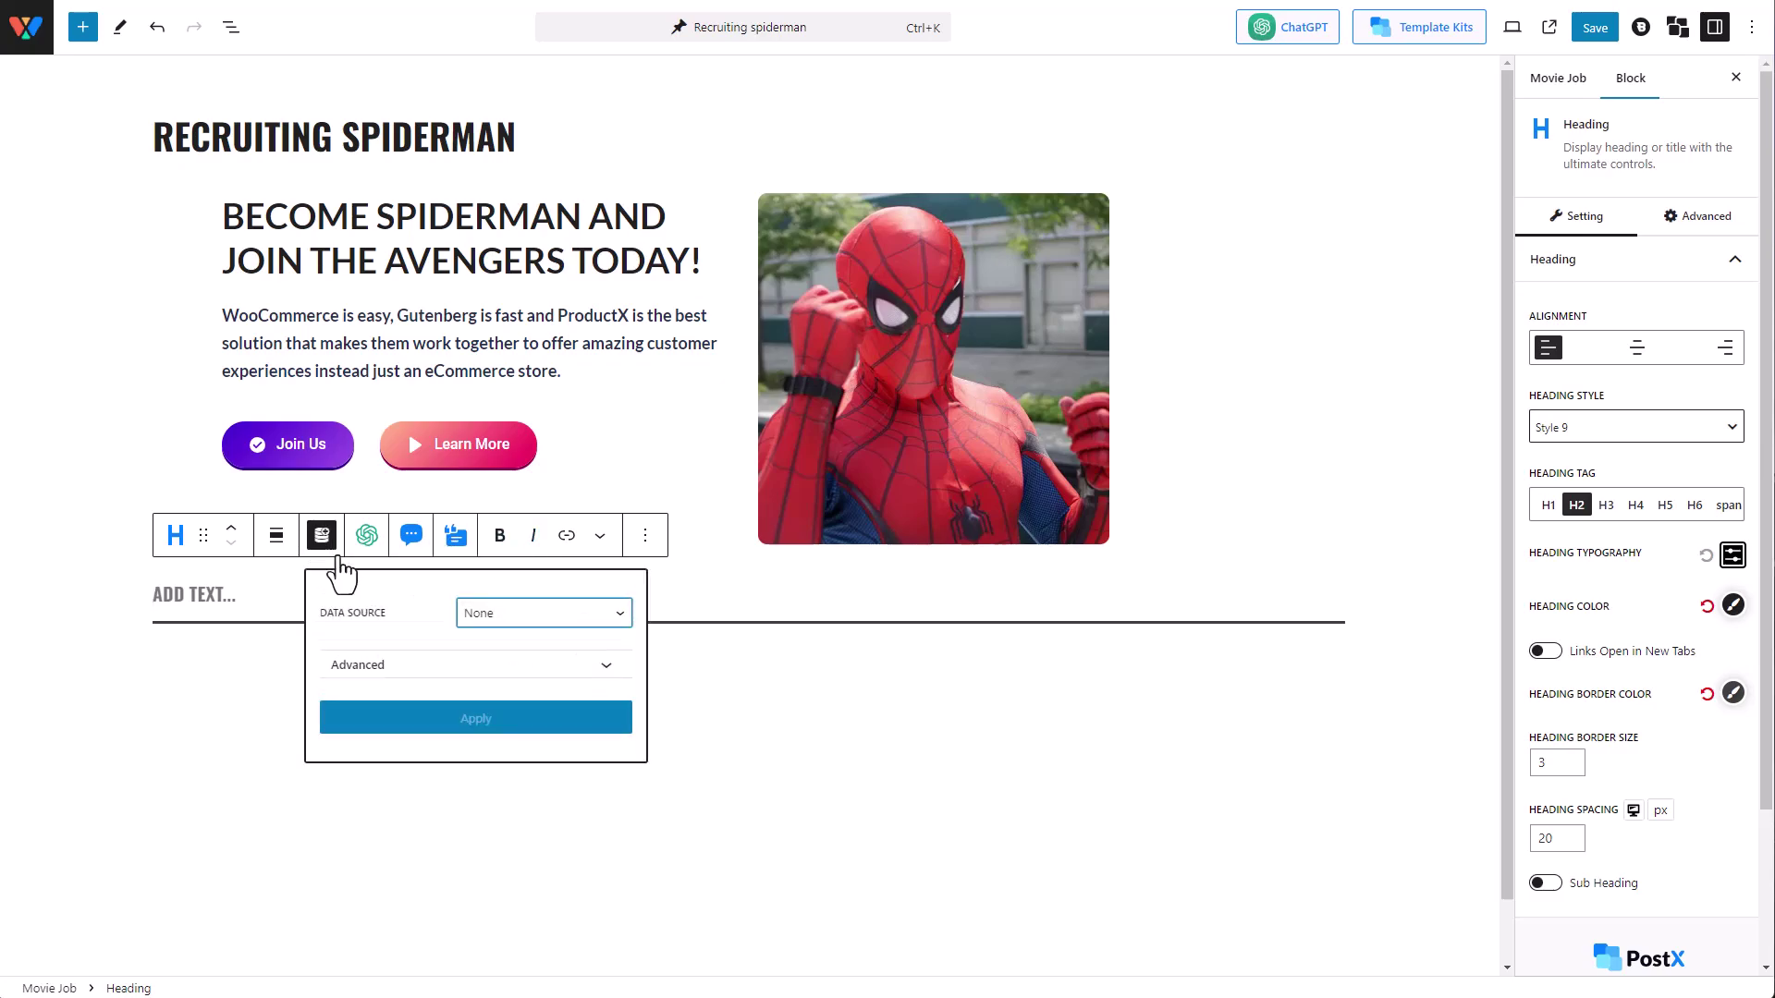
left_click(527, 618)
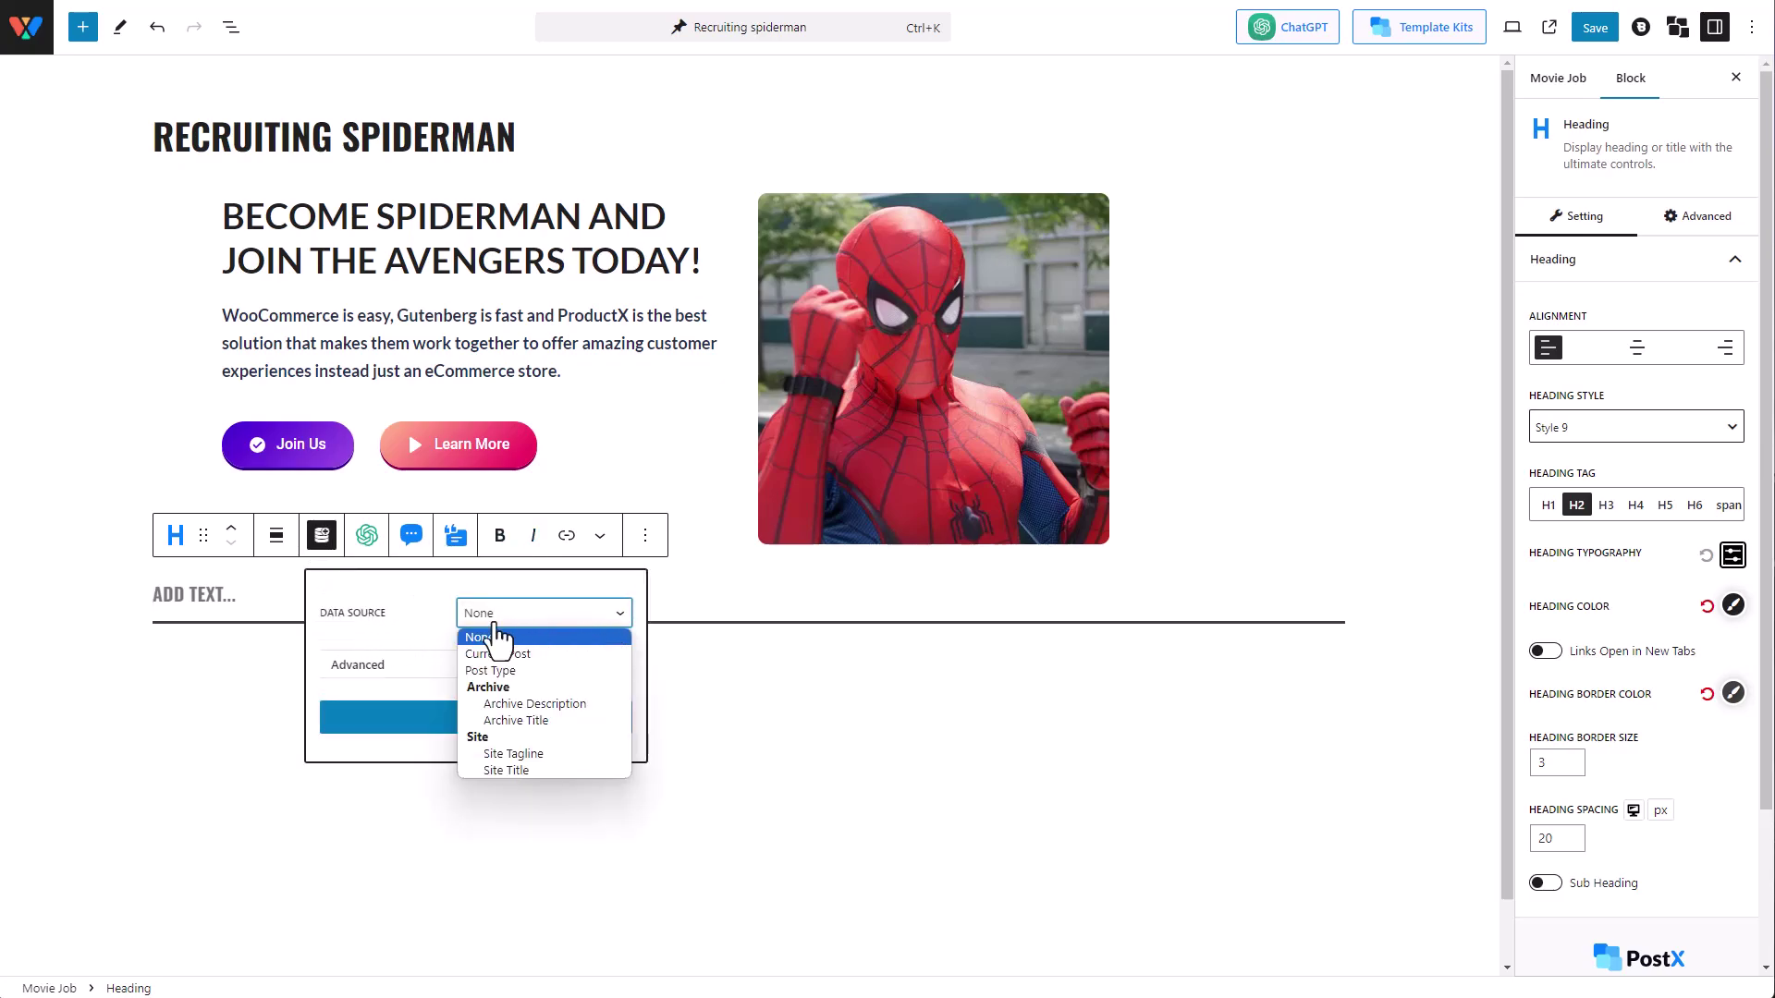
left_click(545, 675)
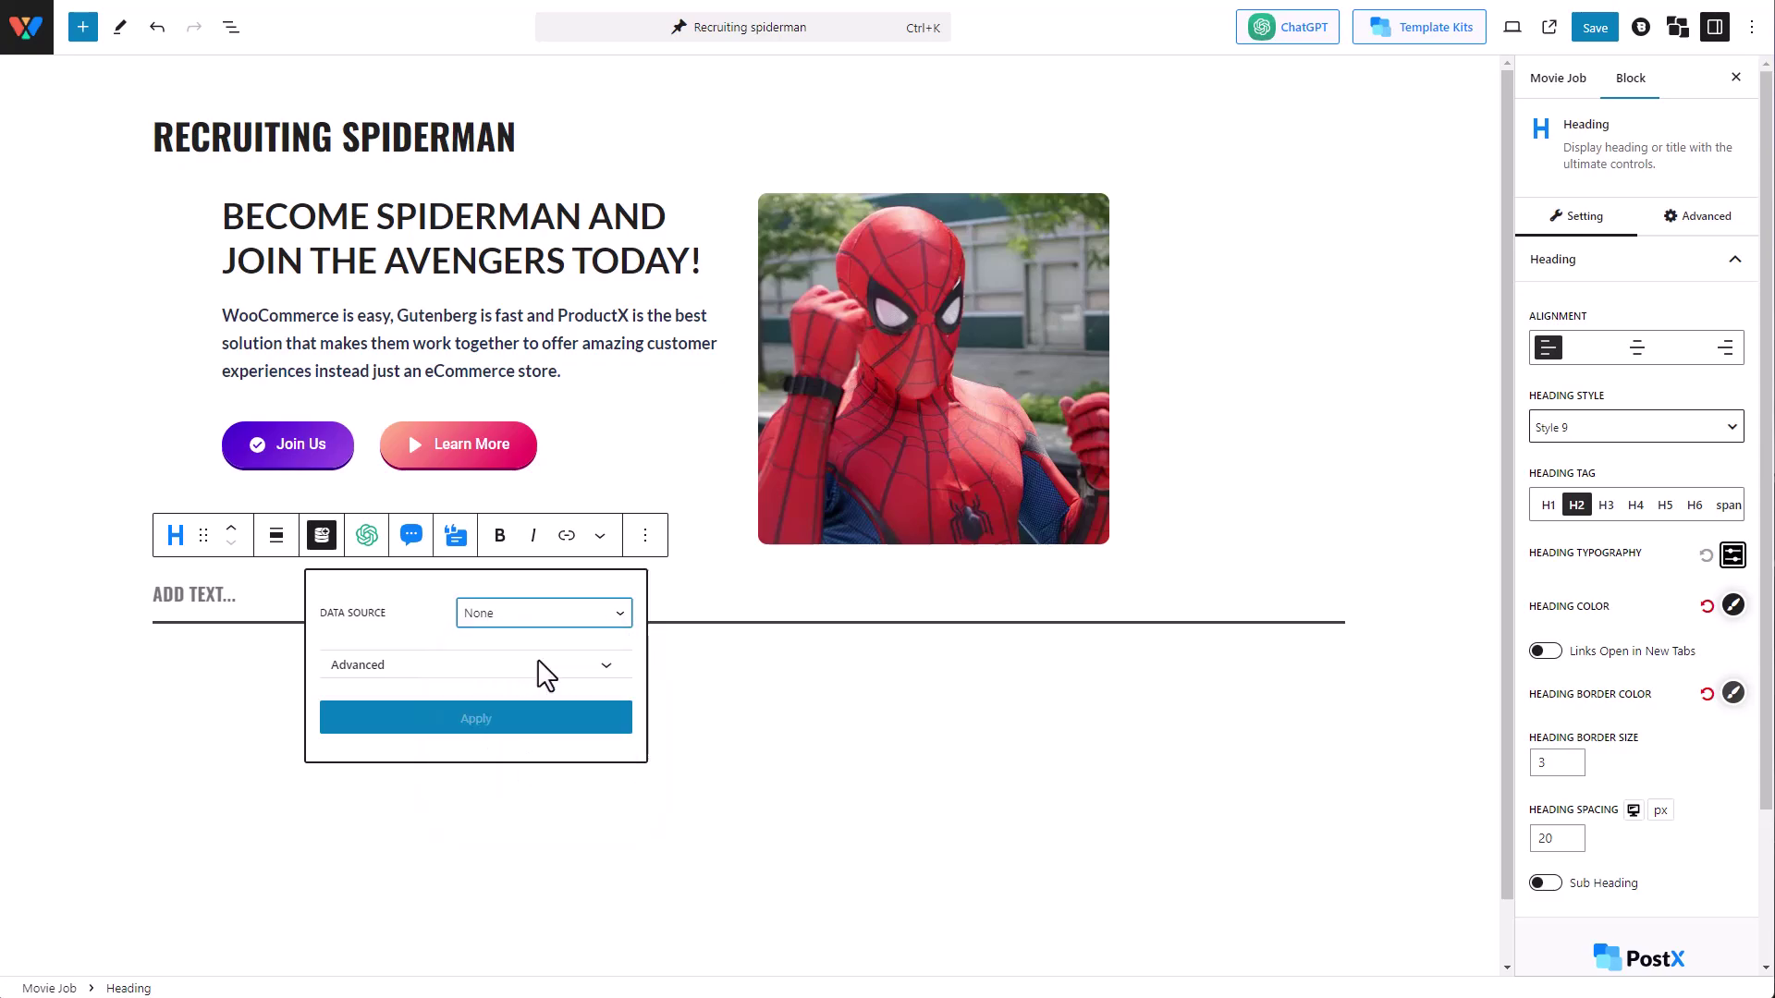
left_click(541, 667)
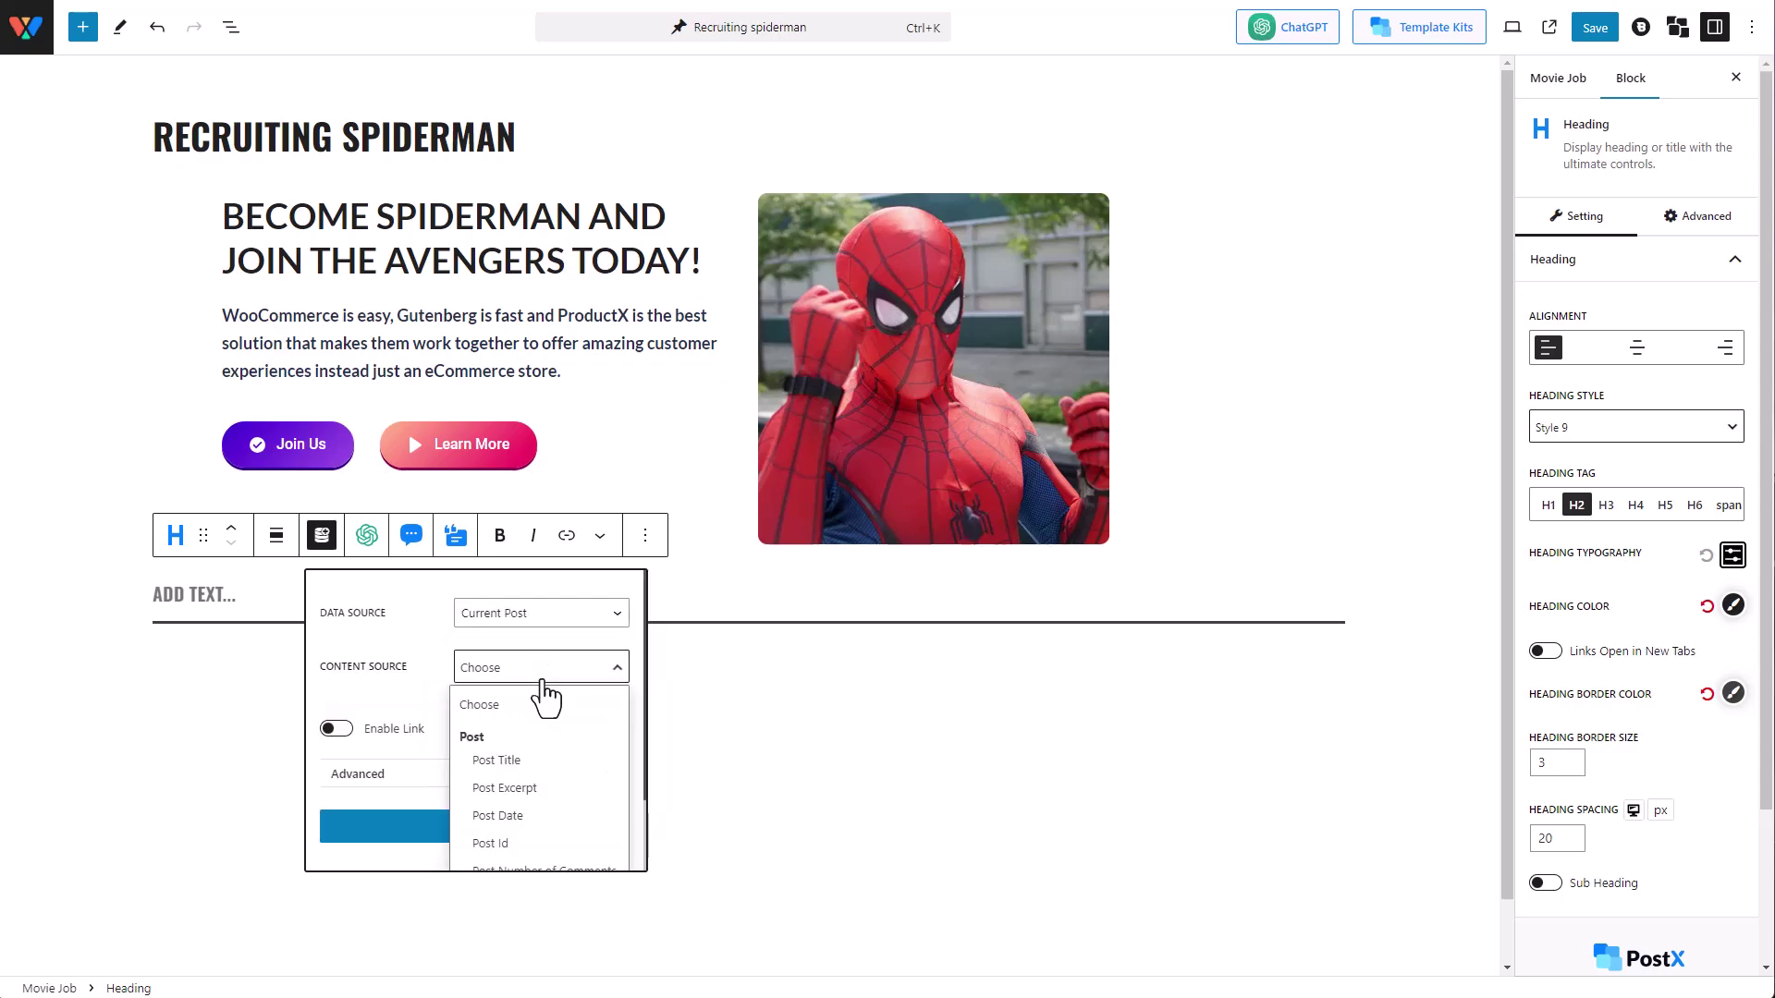
left_click(502, 765)
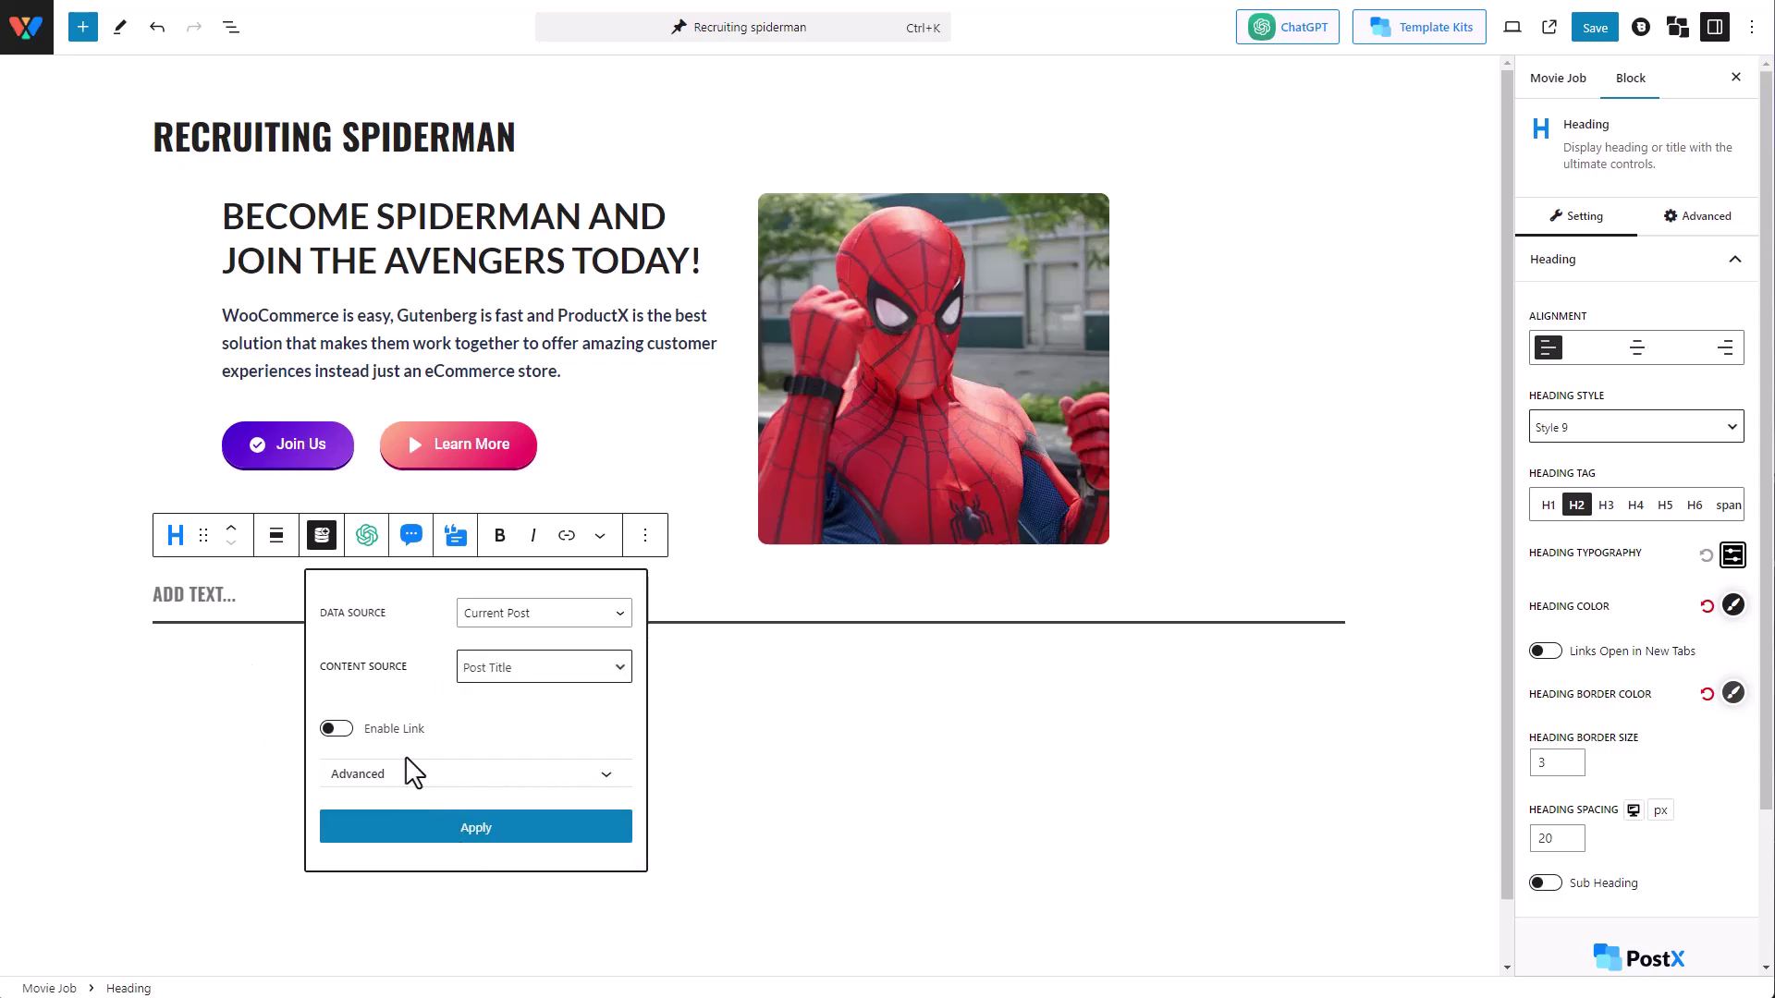
left_click(544, 839)
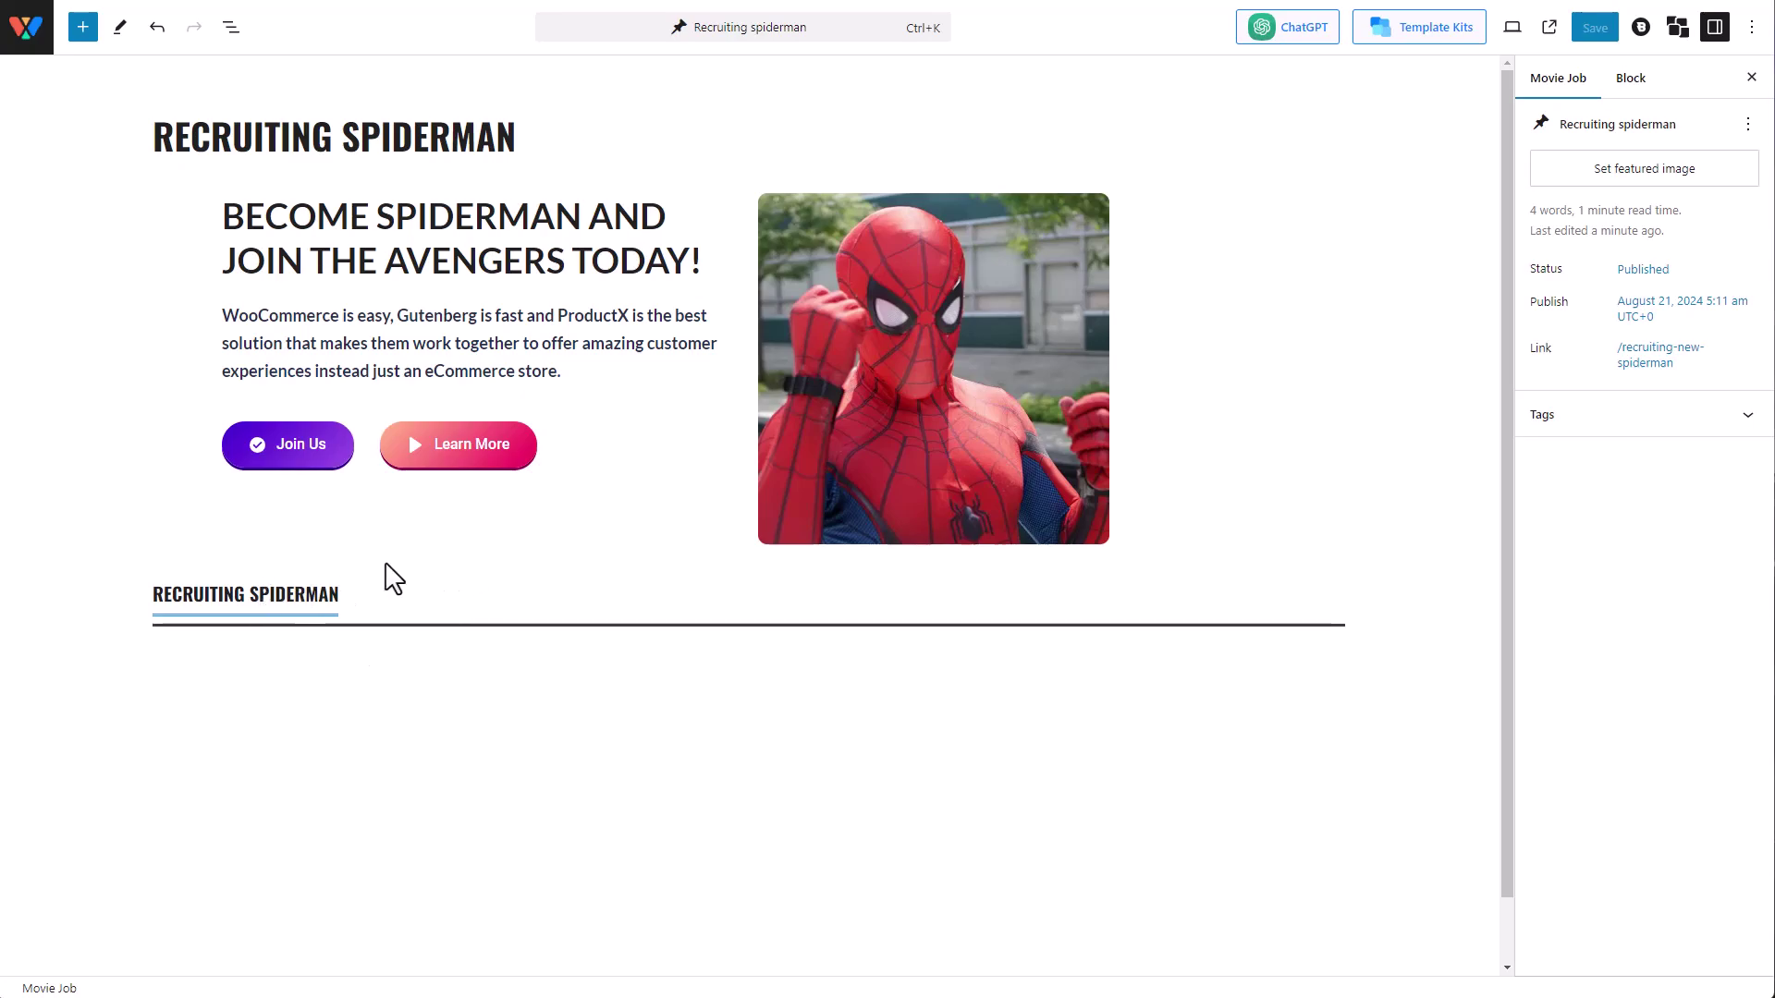
- Change the page title to "Recruiting the spiderman" and save the movie job
left_click(347, 144)
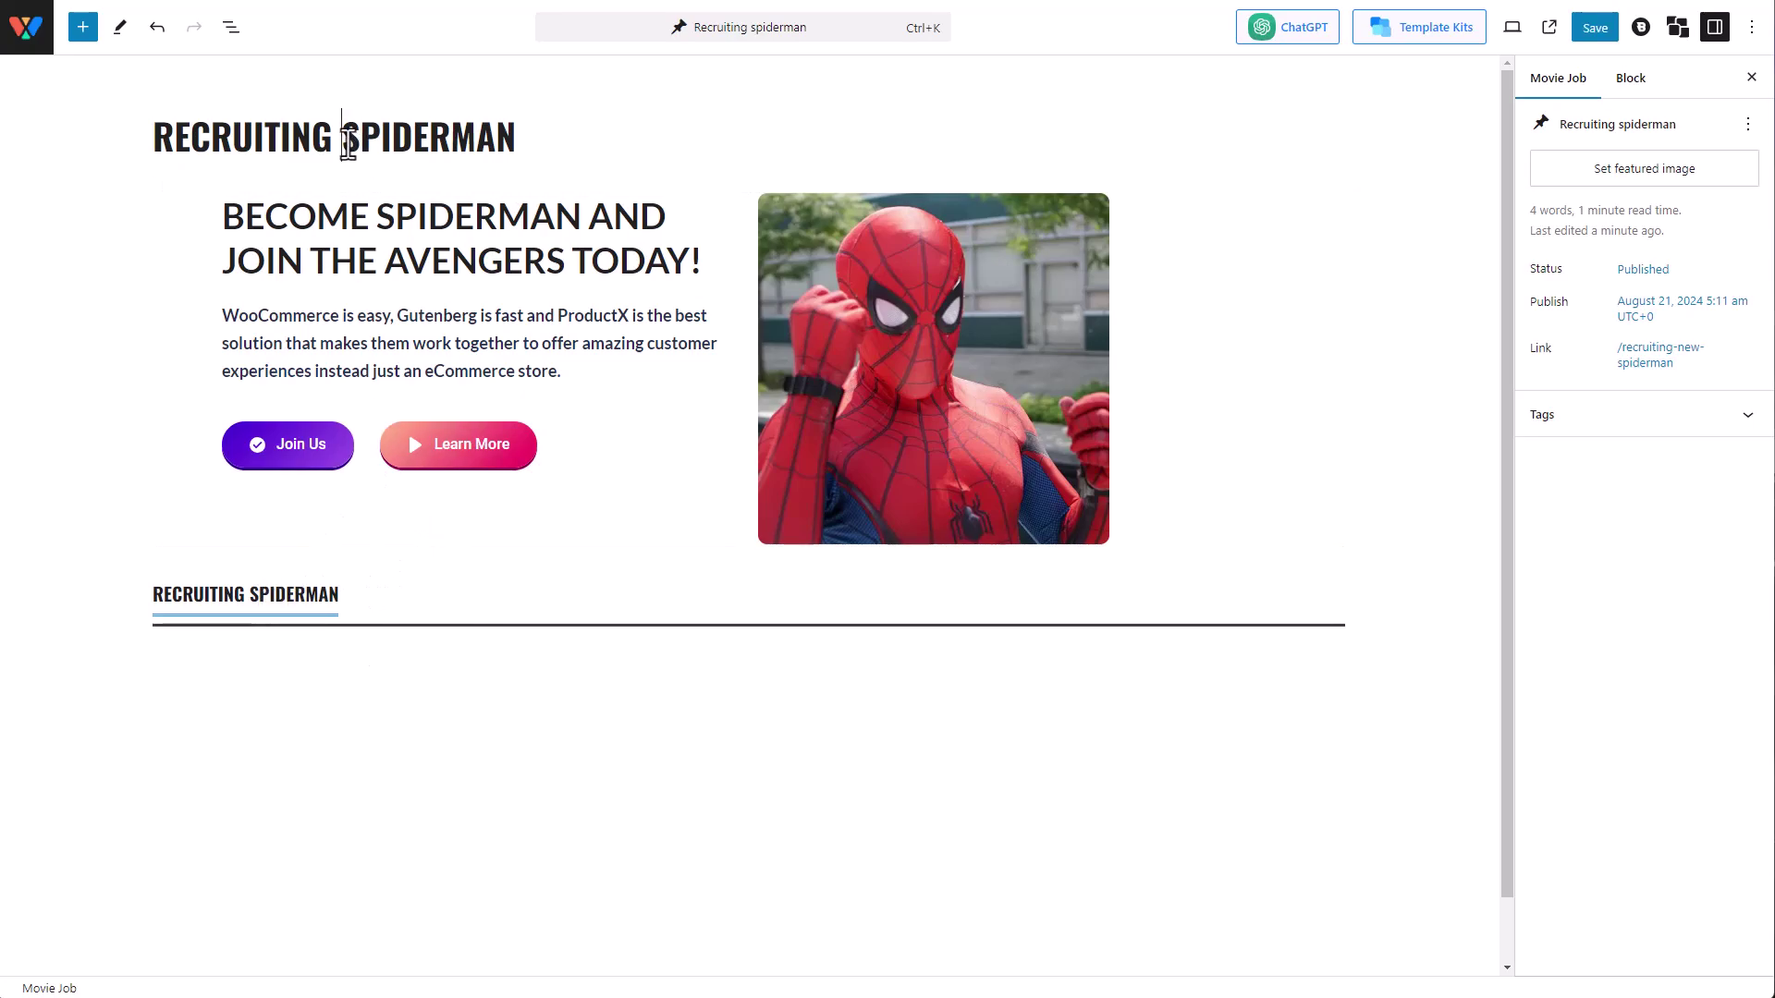
type("the")
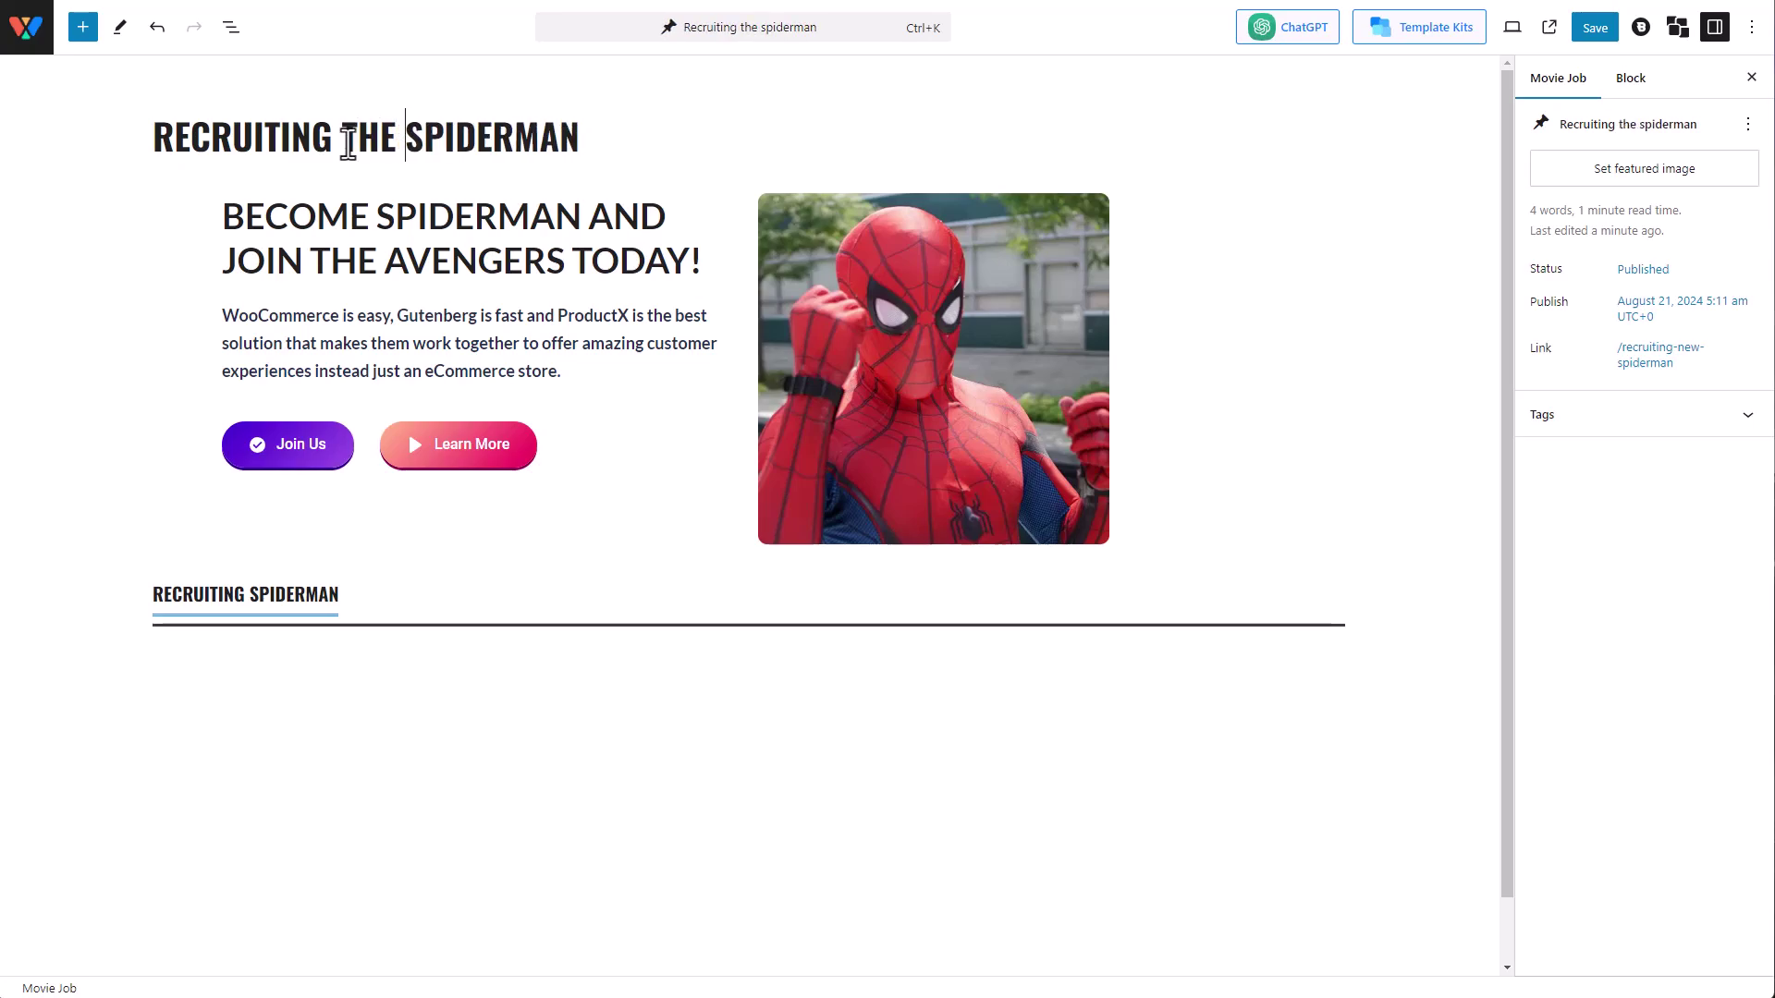
left_click(1607, 35)
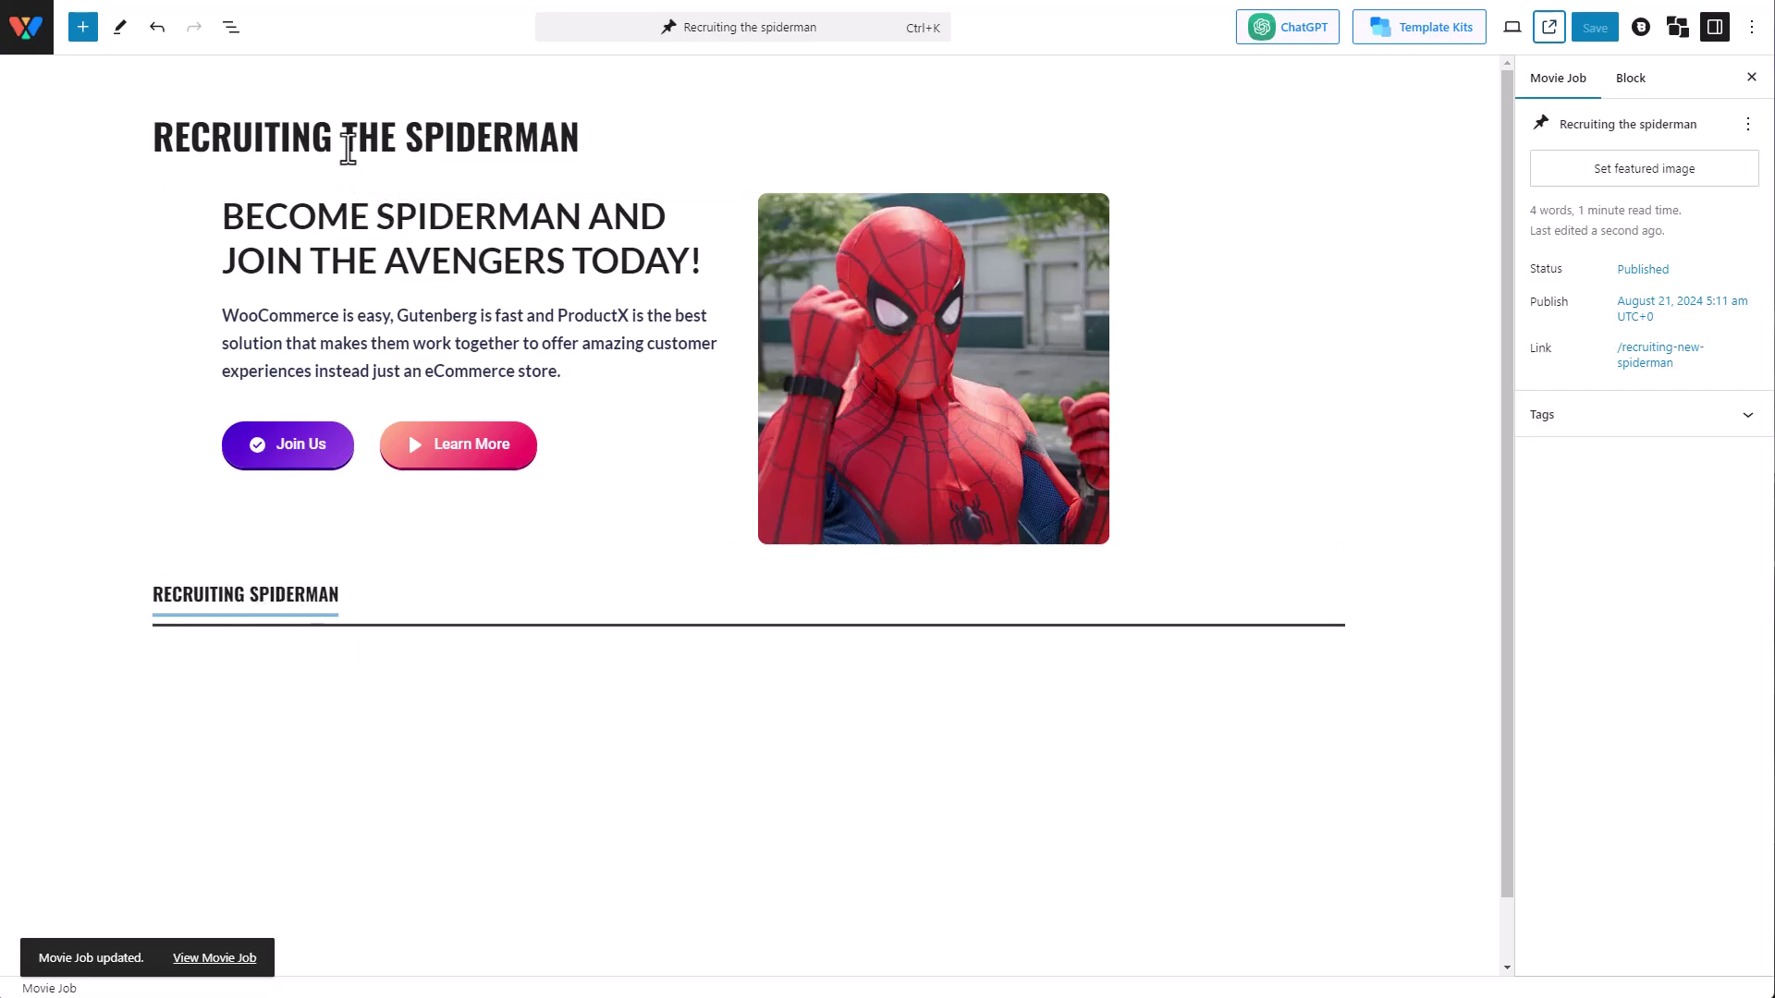
left_click_drag(342, 139, 575, 150)
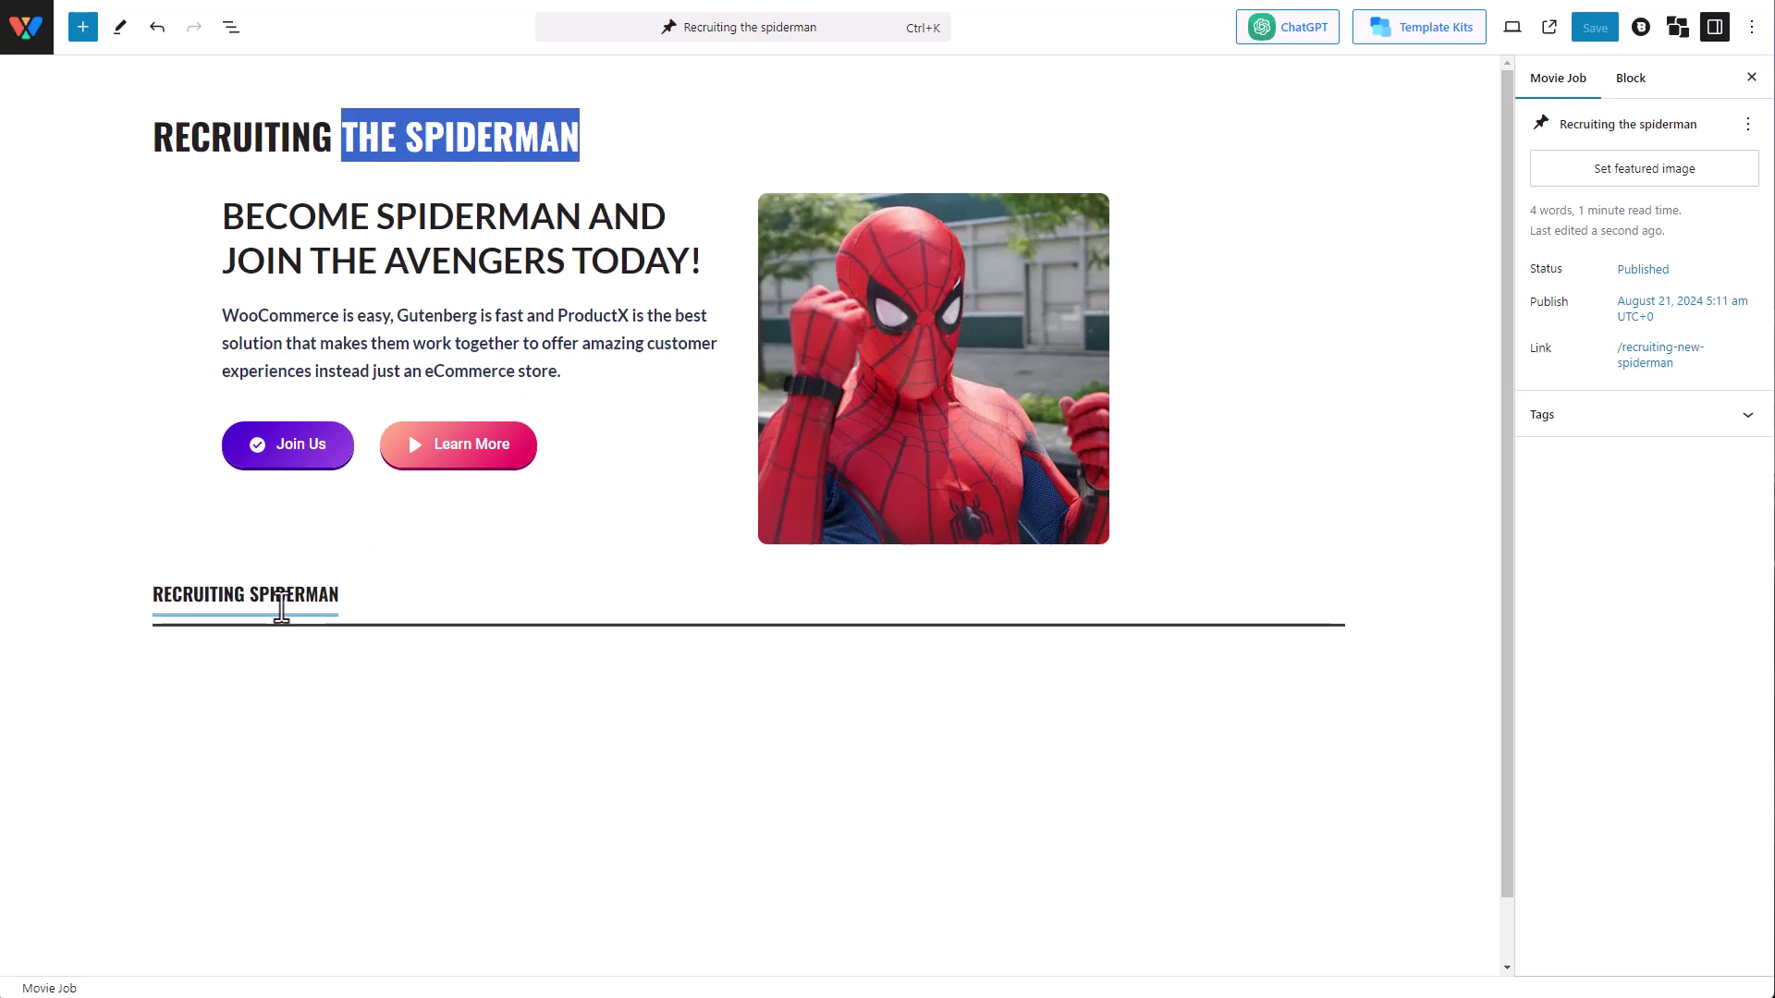